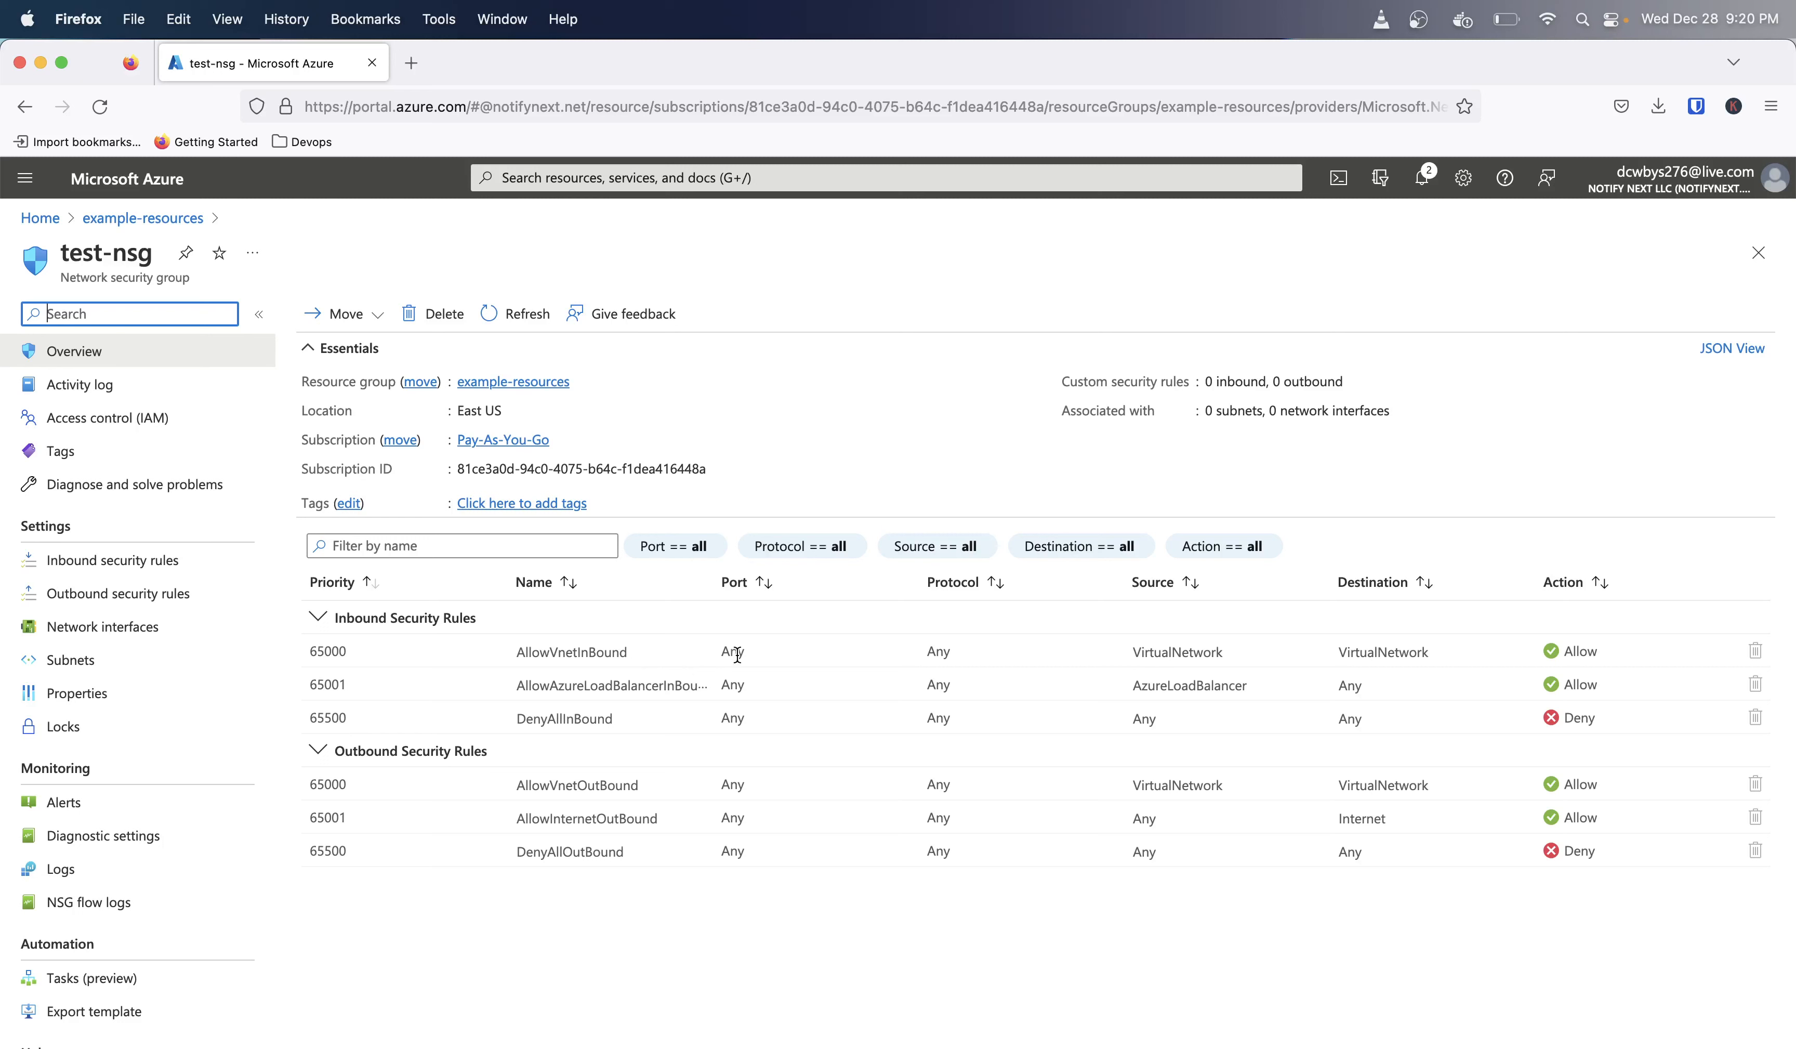
Step: Examine the sources and destinations of the default inbound and outbound security rules in test-nsg
{"action": "double_click", "coordinate": [1179, 653]}
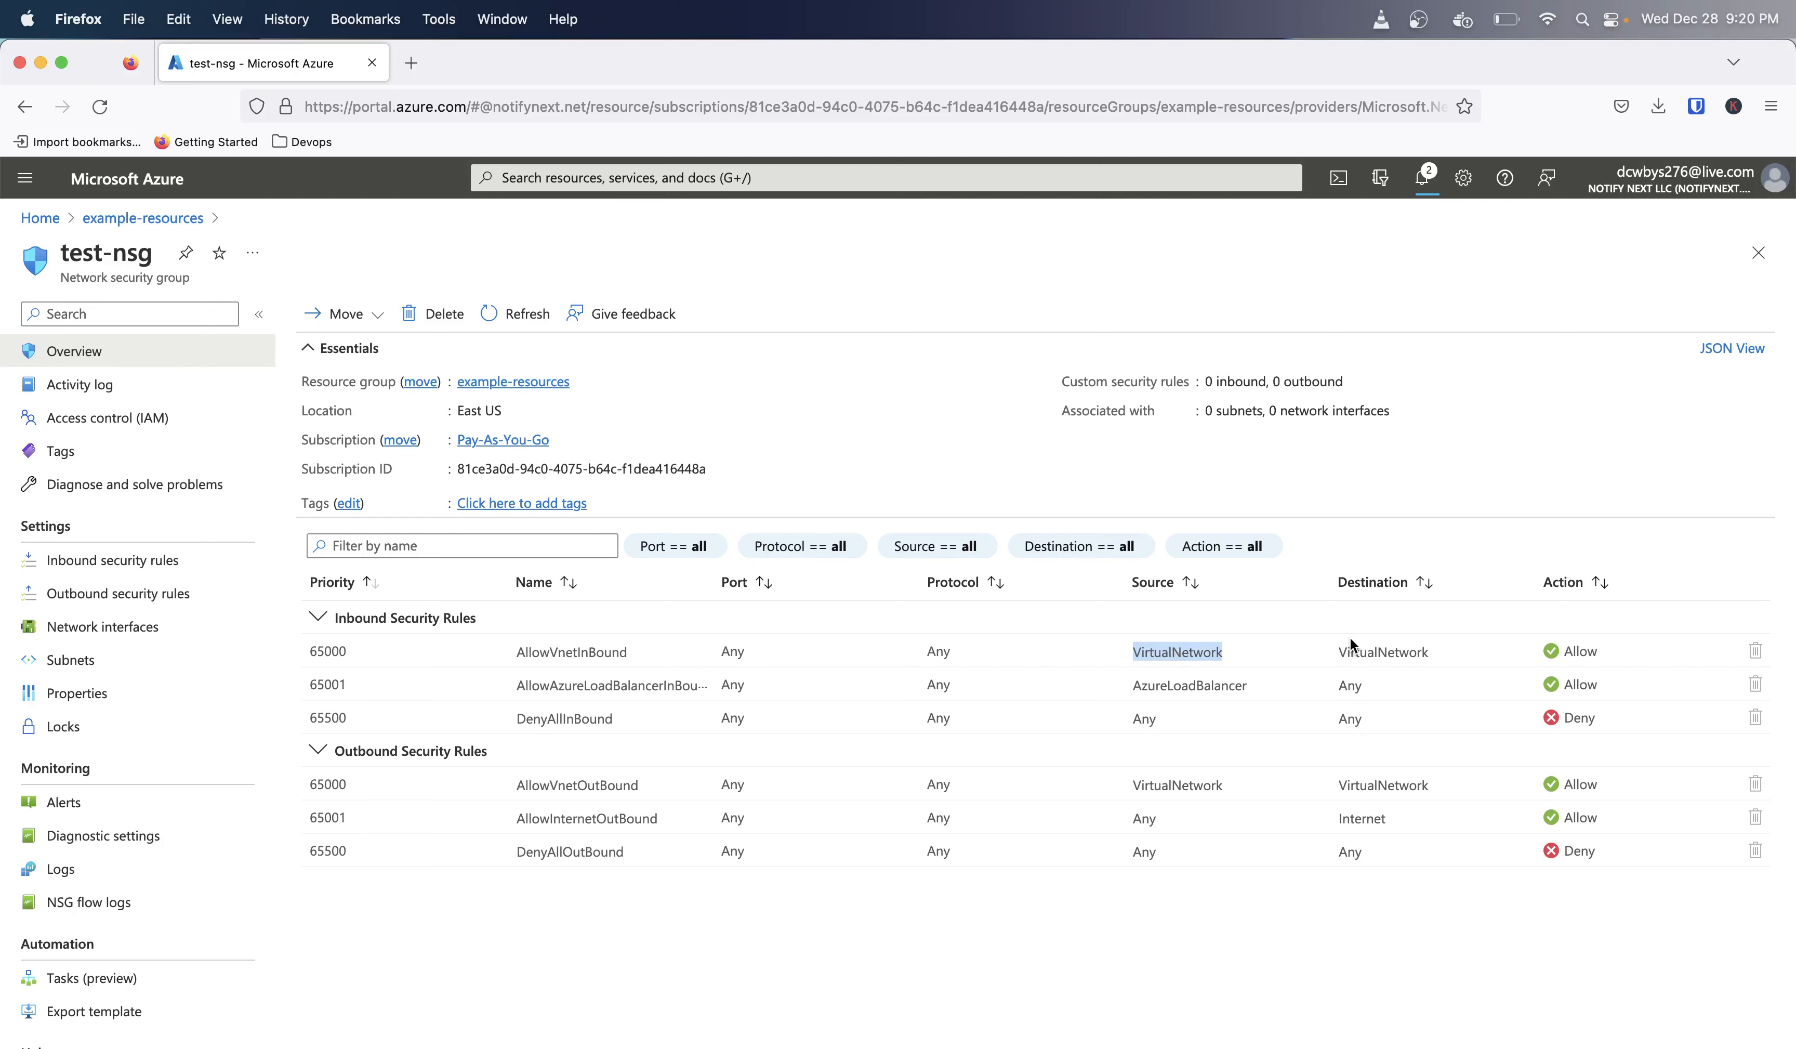
{"action": "double_click", "coordinate": [1374, 654]}
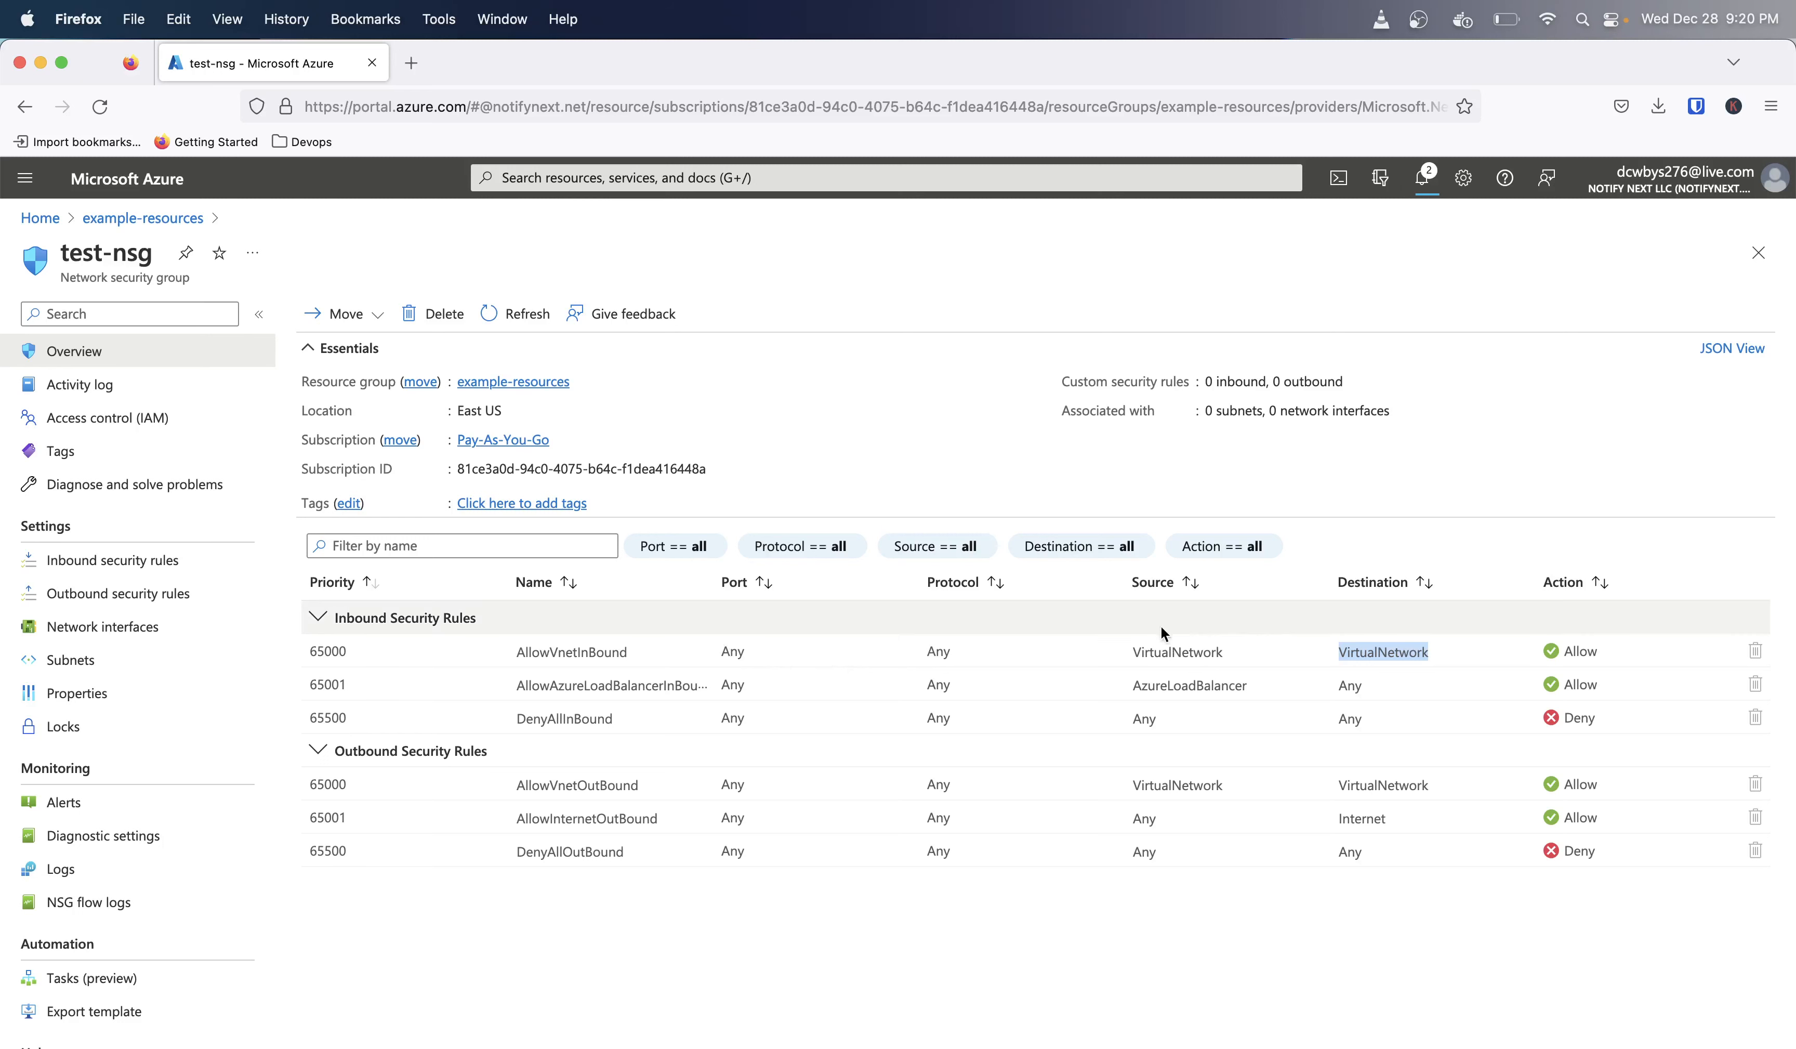
{"action": "double_click", "coordinate": [1155, 653]}
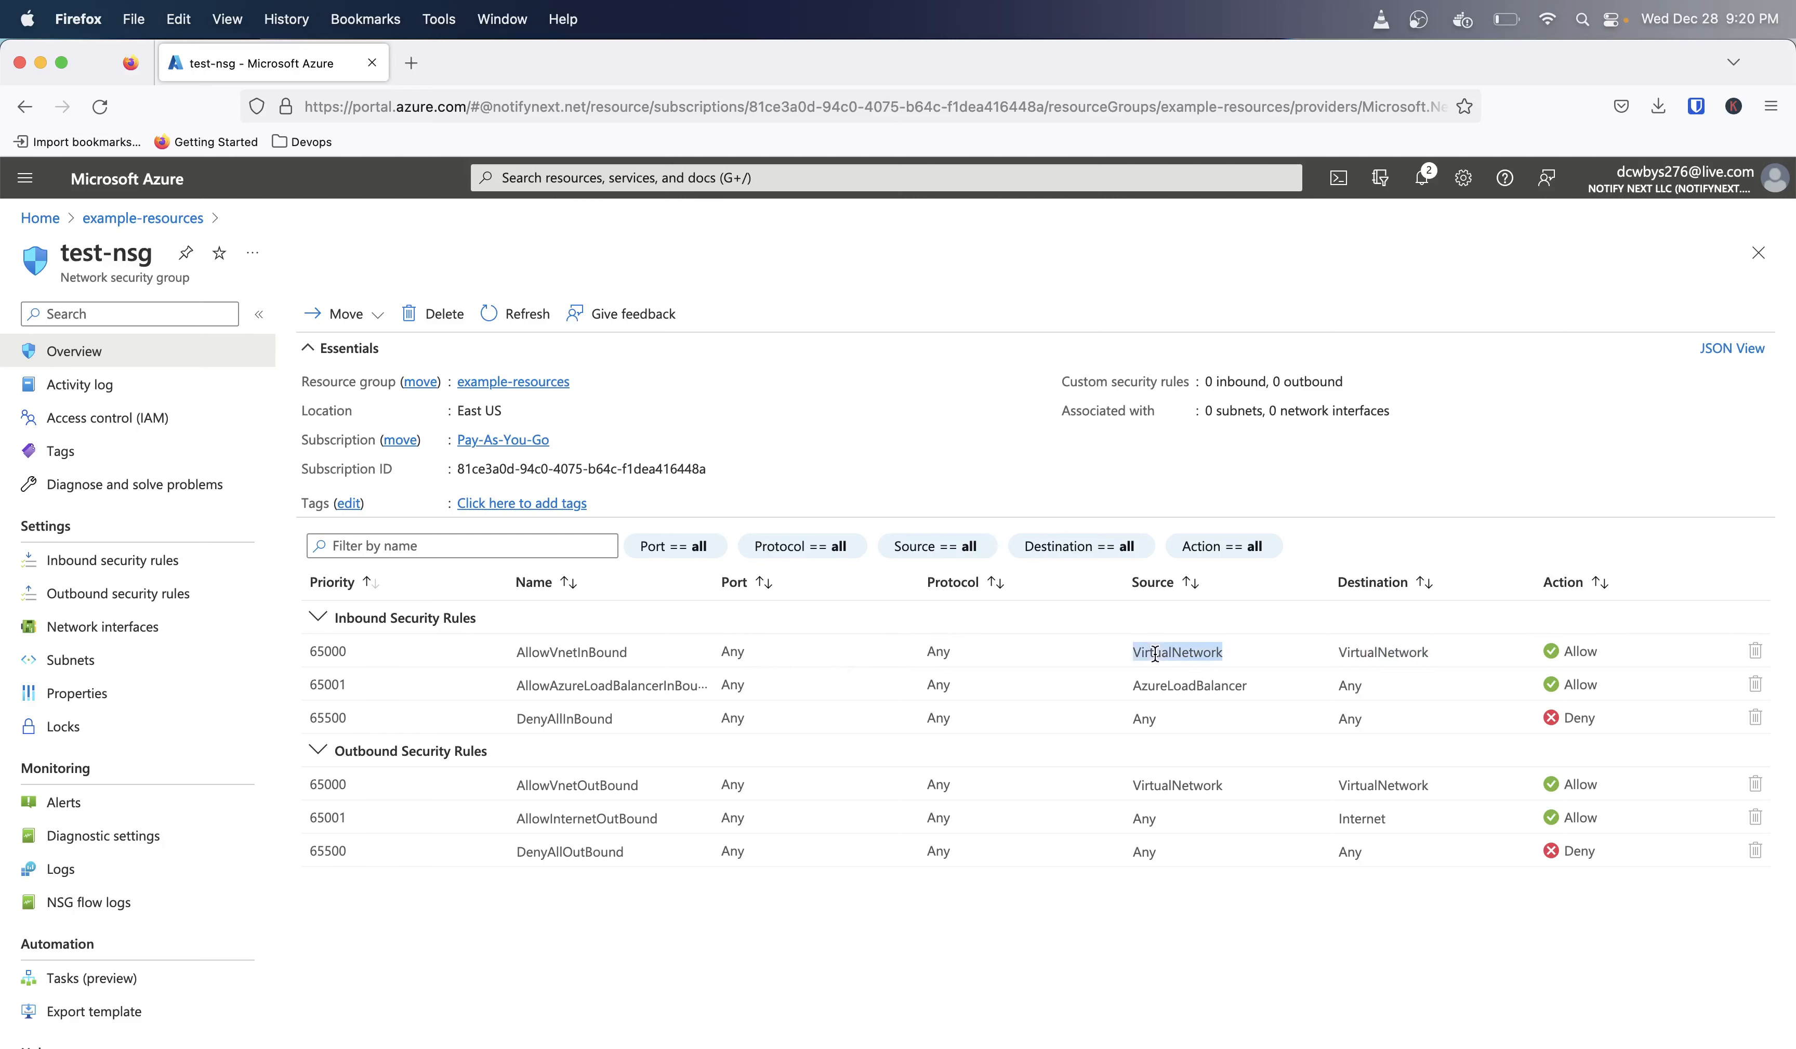
{"action": "double_click", "coordinate": [1355, 652]}
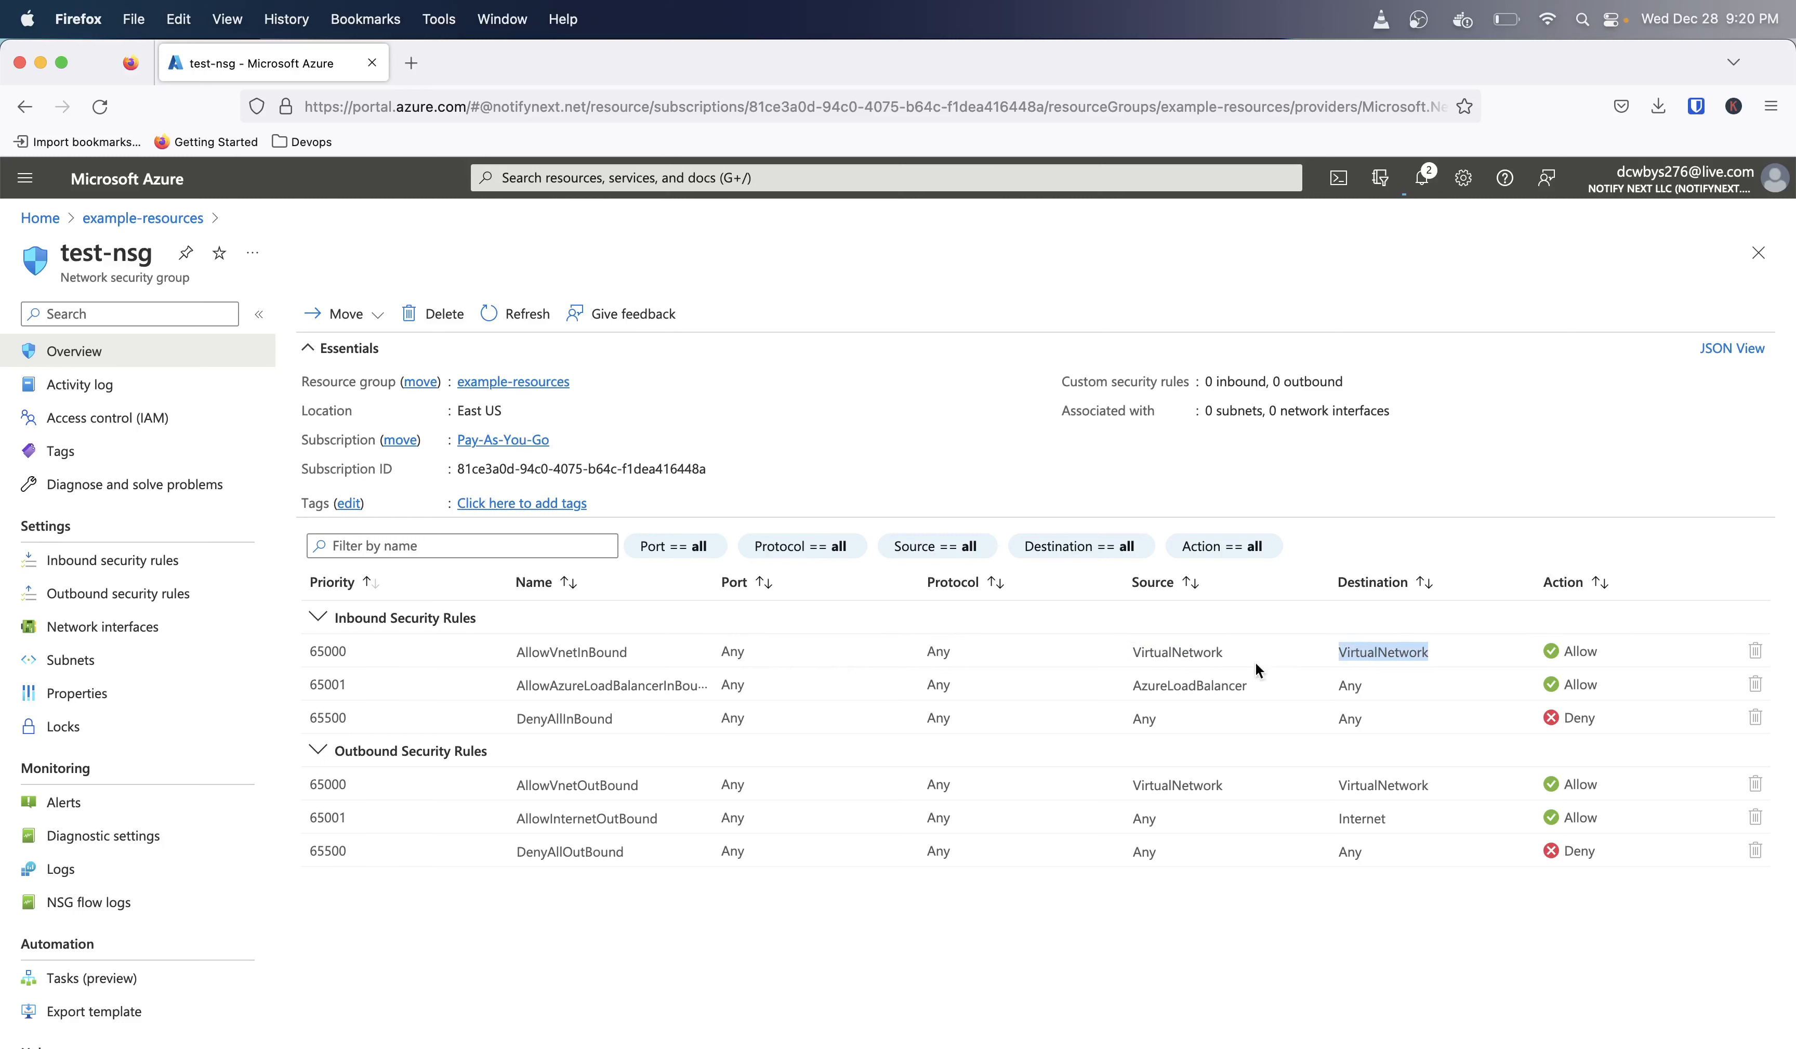
{"action": "double_click", "coordinate": [1193, 684]}
{"action": "double_click", "coordinate": [1161, 651]}
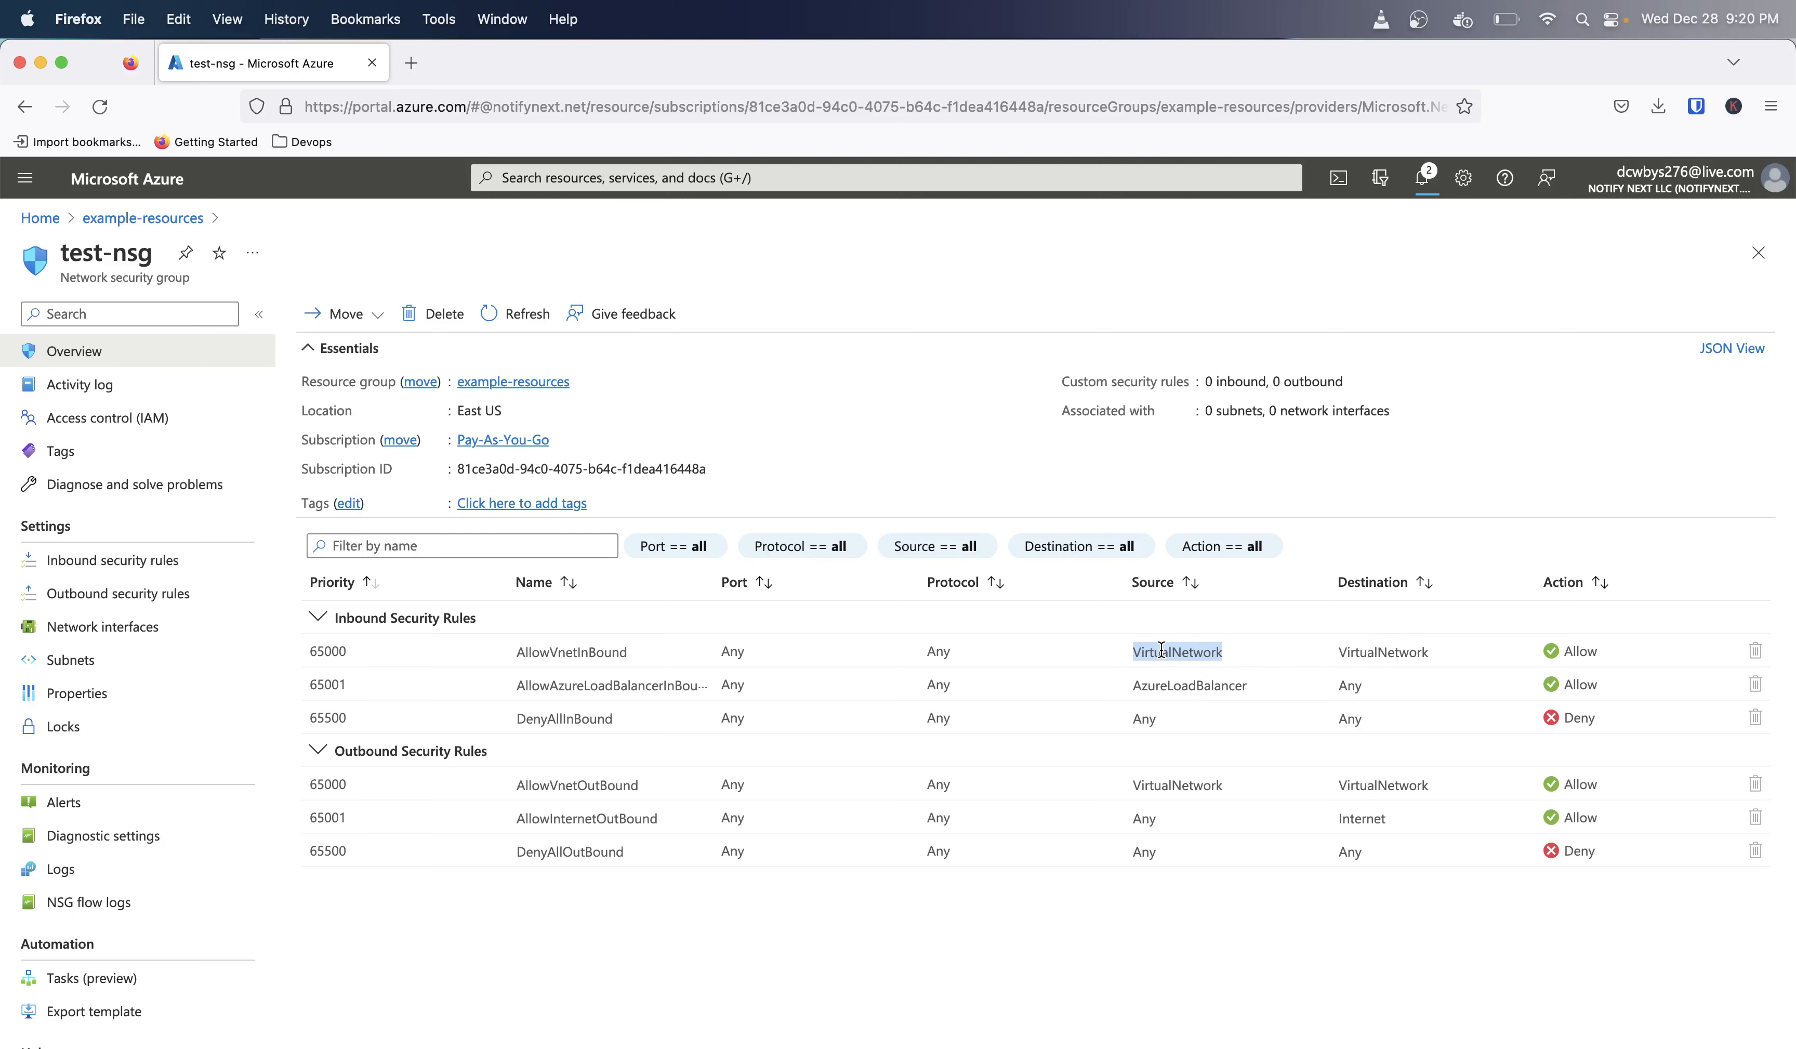
{"action": "left_click", "coordinate": [1367, 652]}
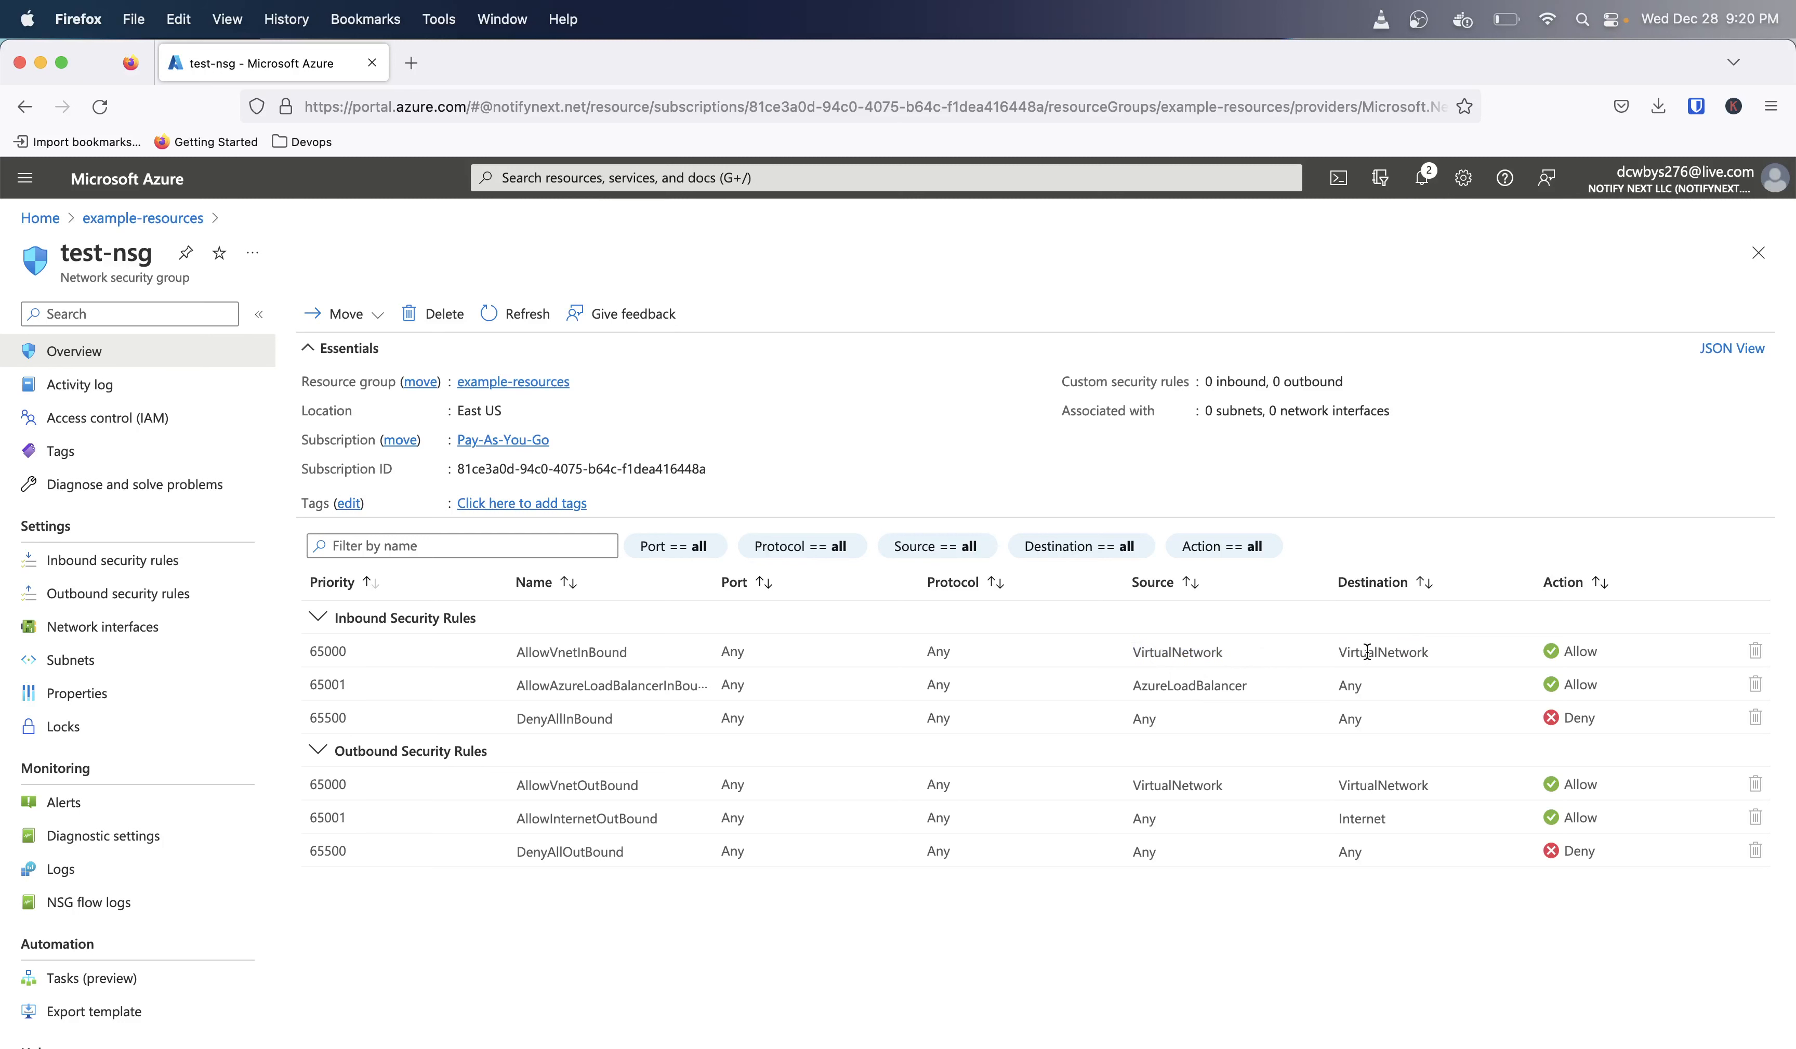
{"action": "double_click", "coordinate": [1366, 651]}
{"action": "left_click", "coordinate": [1184, 685]}
{"action": "double_click", "coordinate": [1184, 684]}
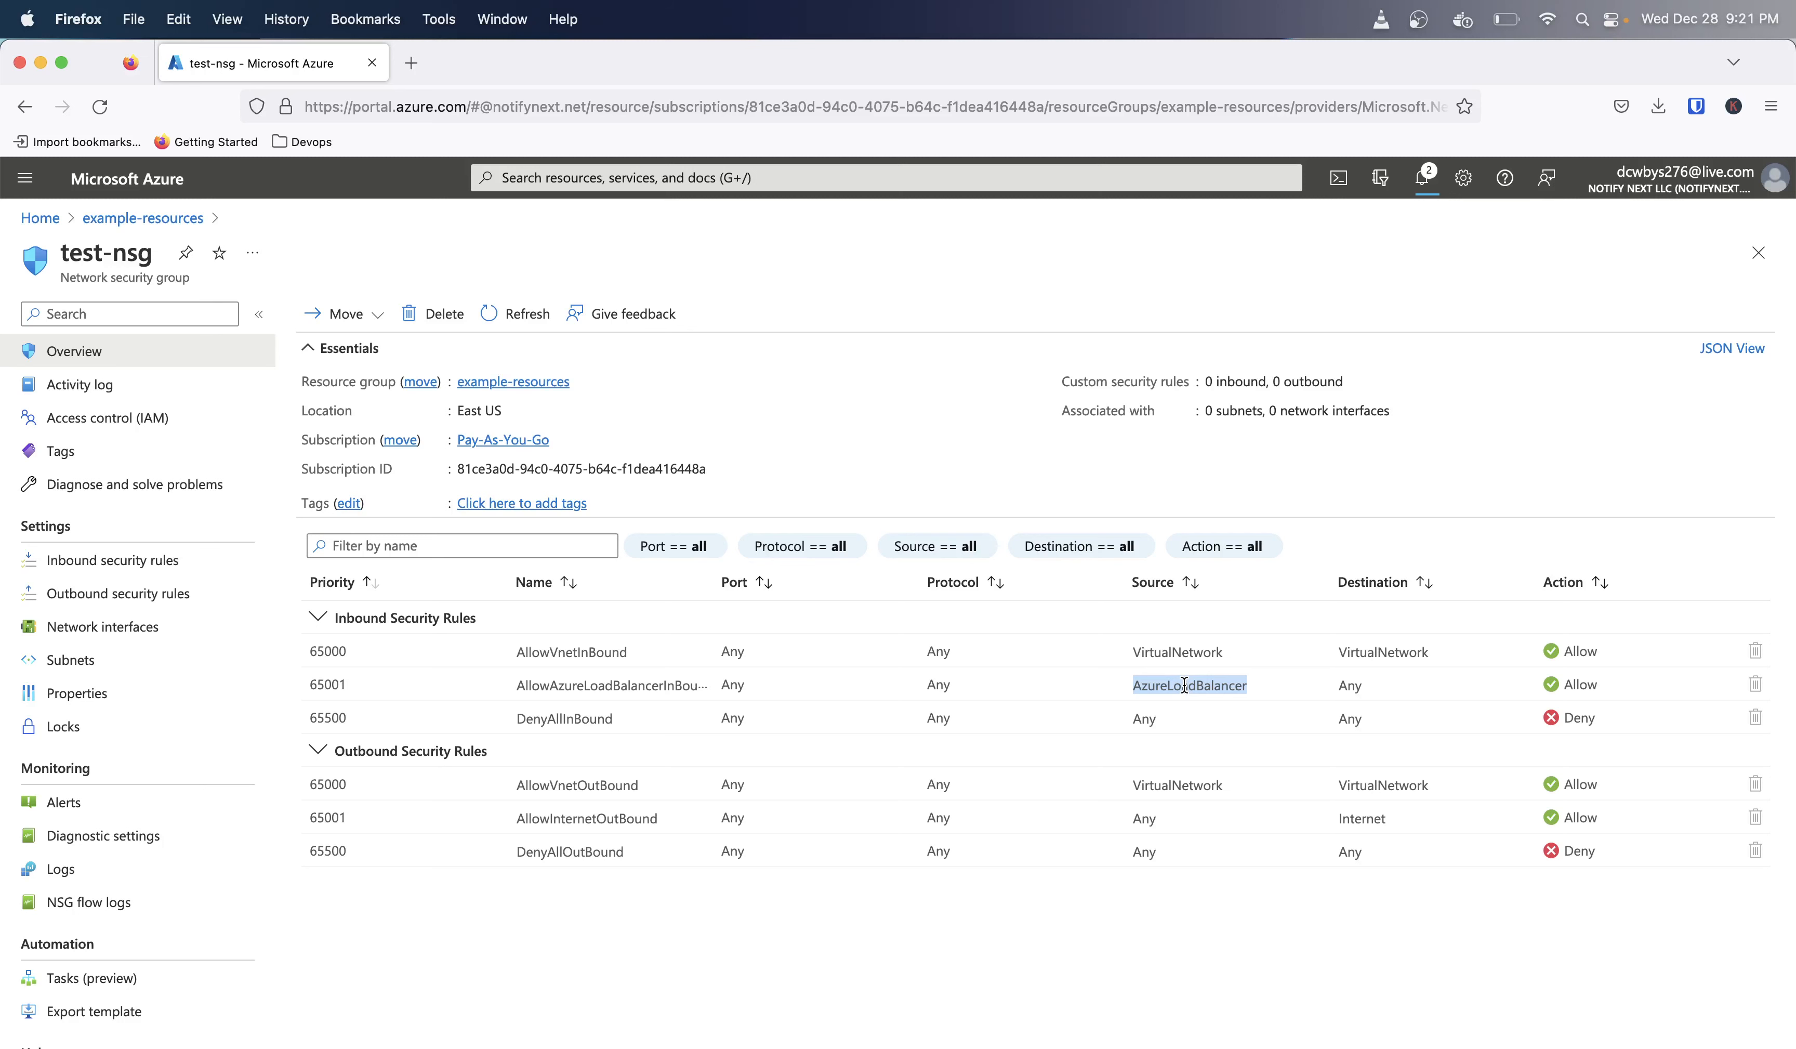
{"action": "left_click", "coordinate": [1381, 838]}
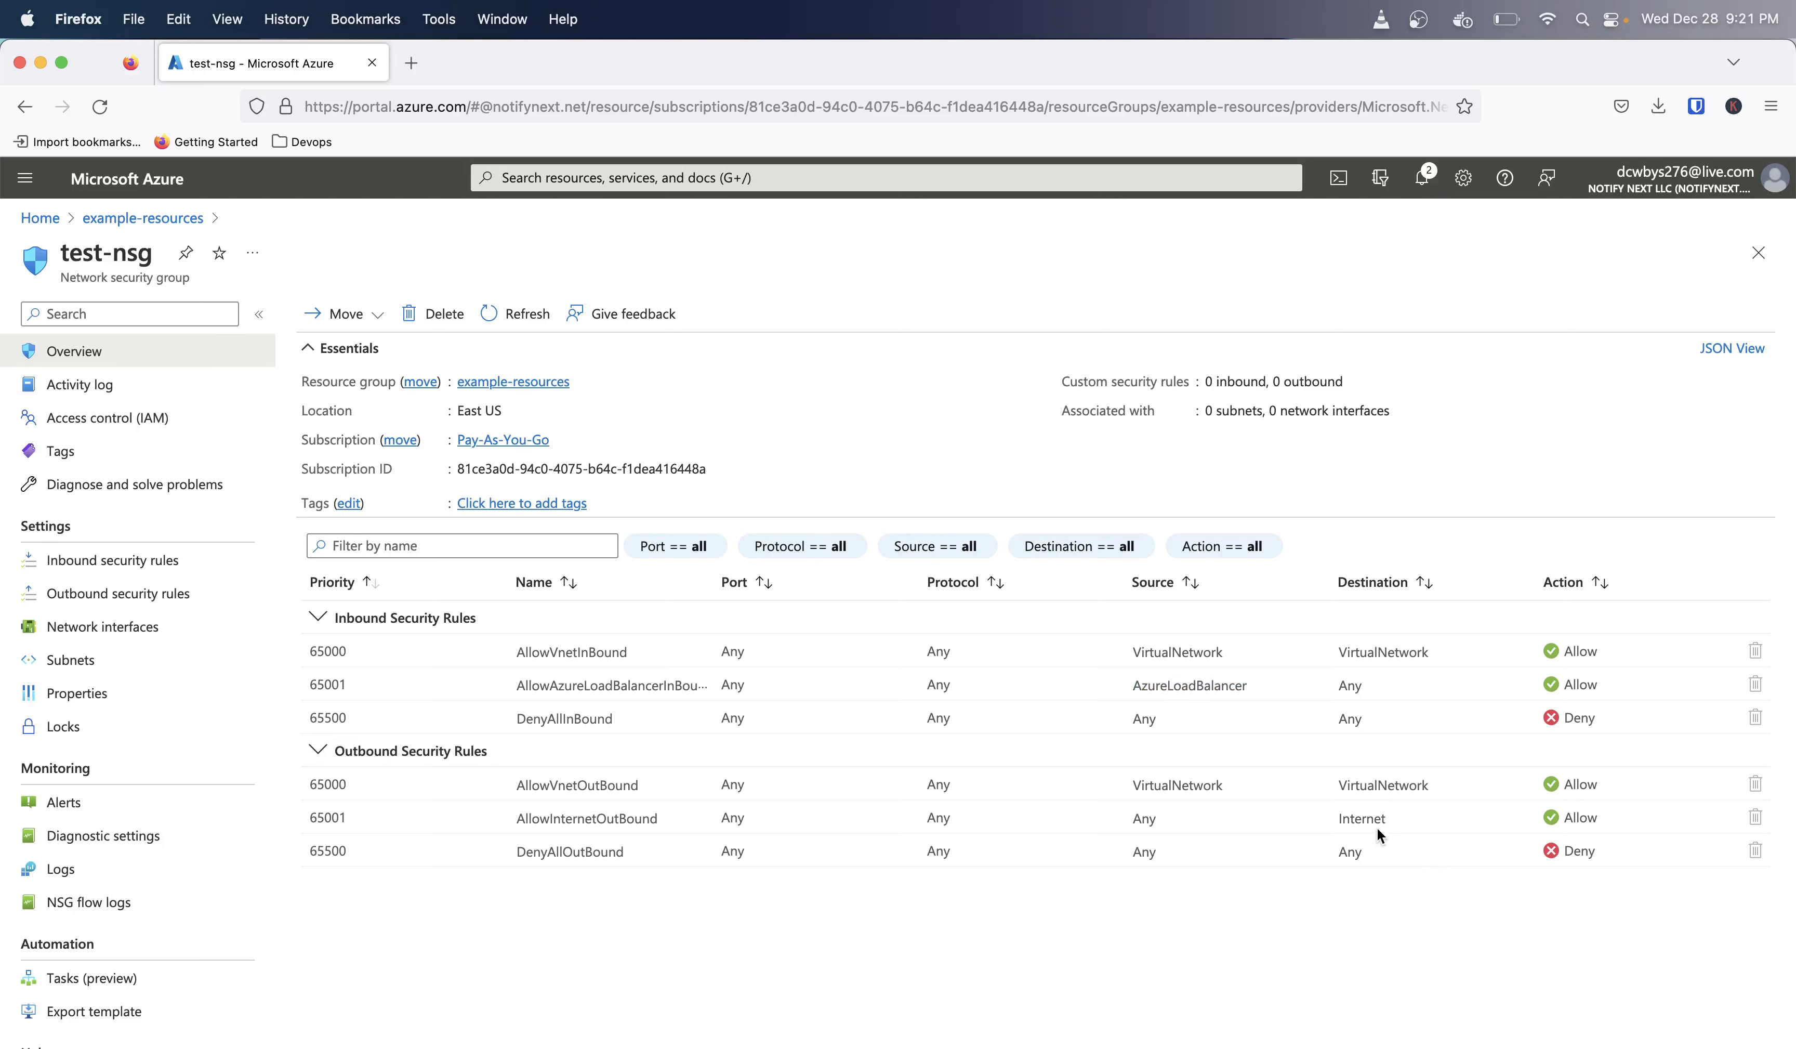
{"action": "double_click", "coordinate": [1366, 820]}
Step: Examine the priorities of the default inbound rules and open the inbound security rules page of test-nsg
{"action": "left_click_drag", "start_coordinate": [347, 651], "coordinate": [322, 651]}
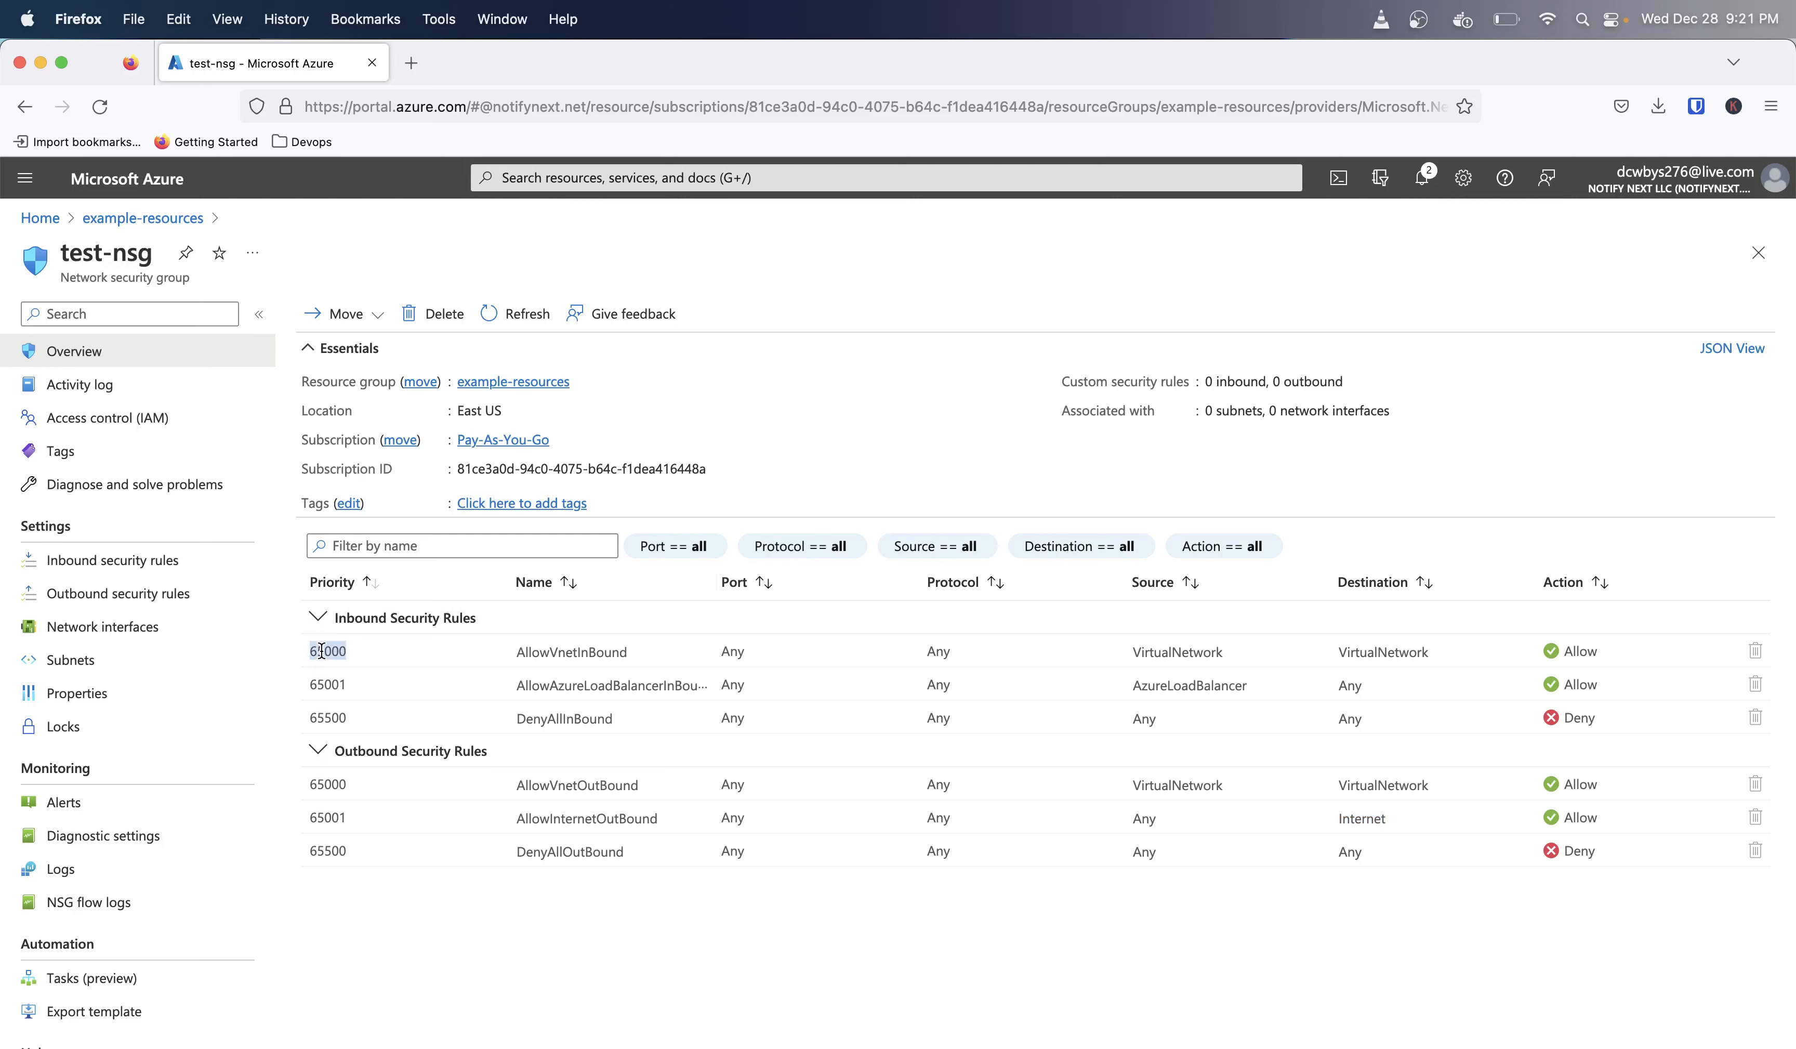
{"action": "double_click", "coordinate": [327, 683]}
{"action": "double_click", "coordinate": [327, 716]}
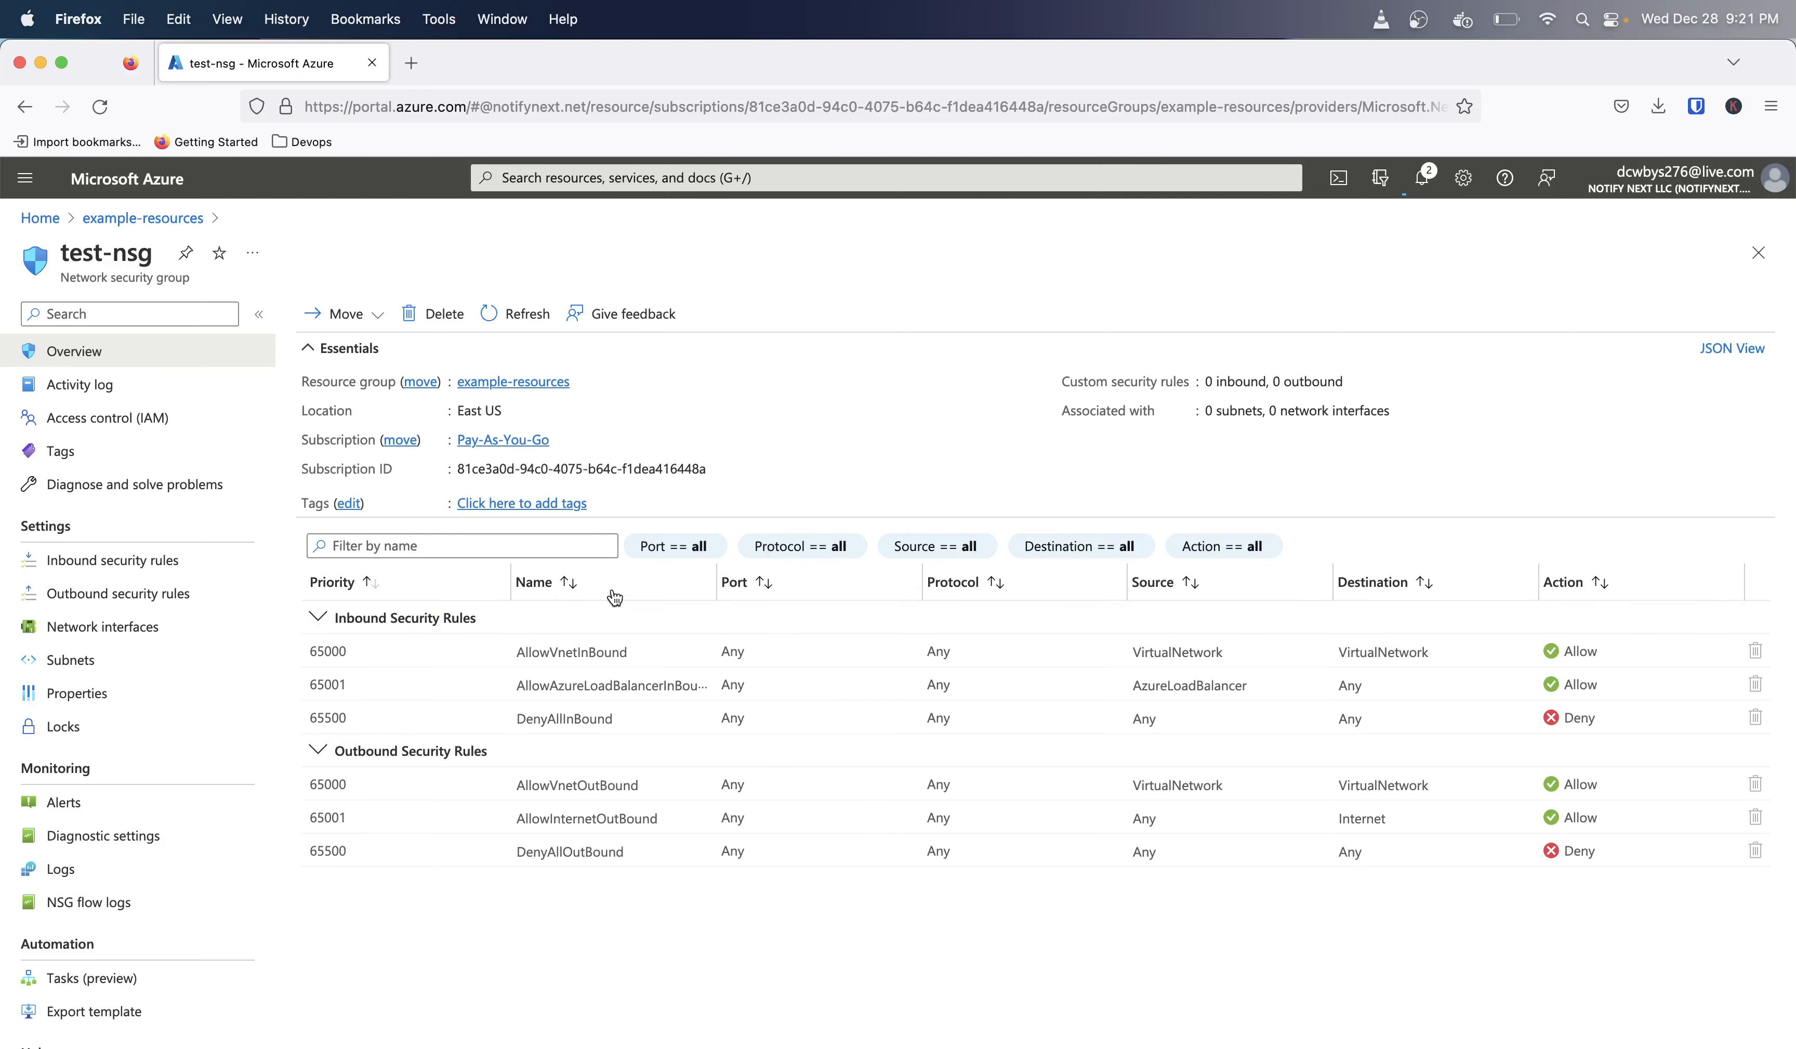
{"action": "left_click", "coordinate": [101, 562]}
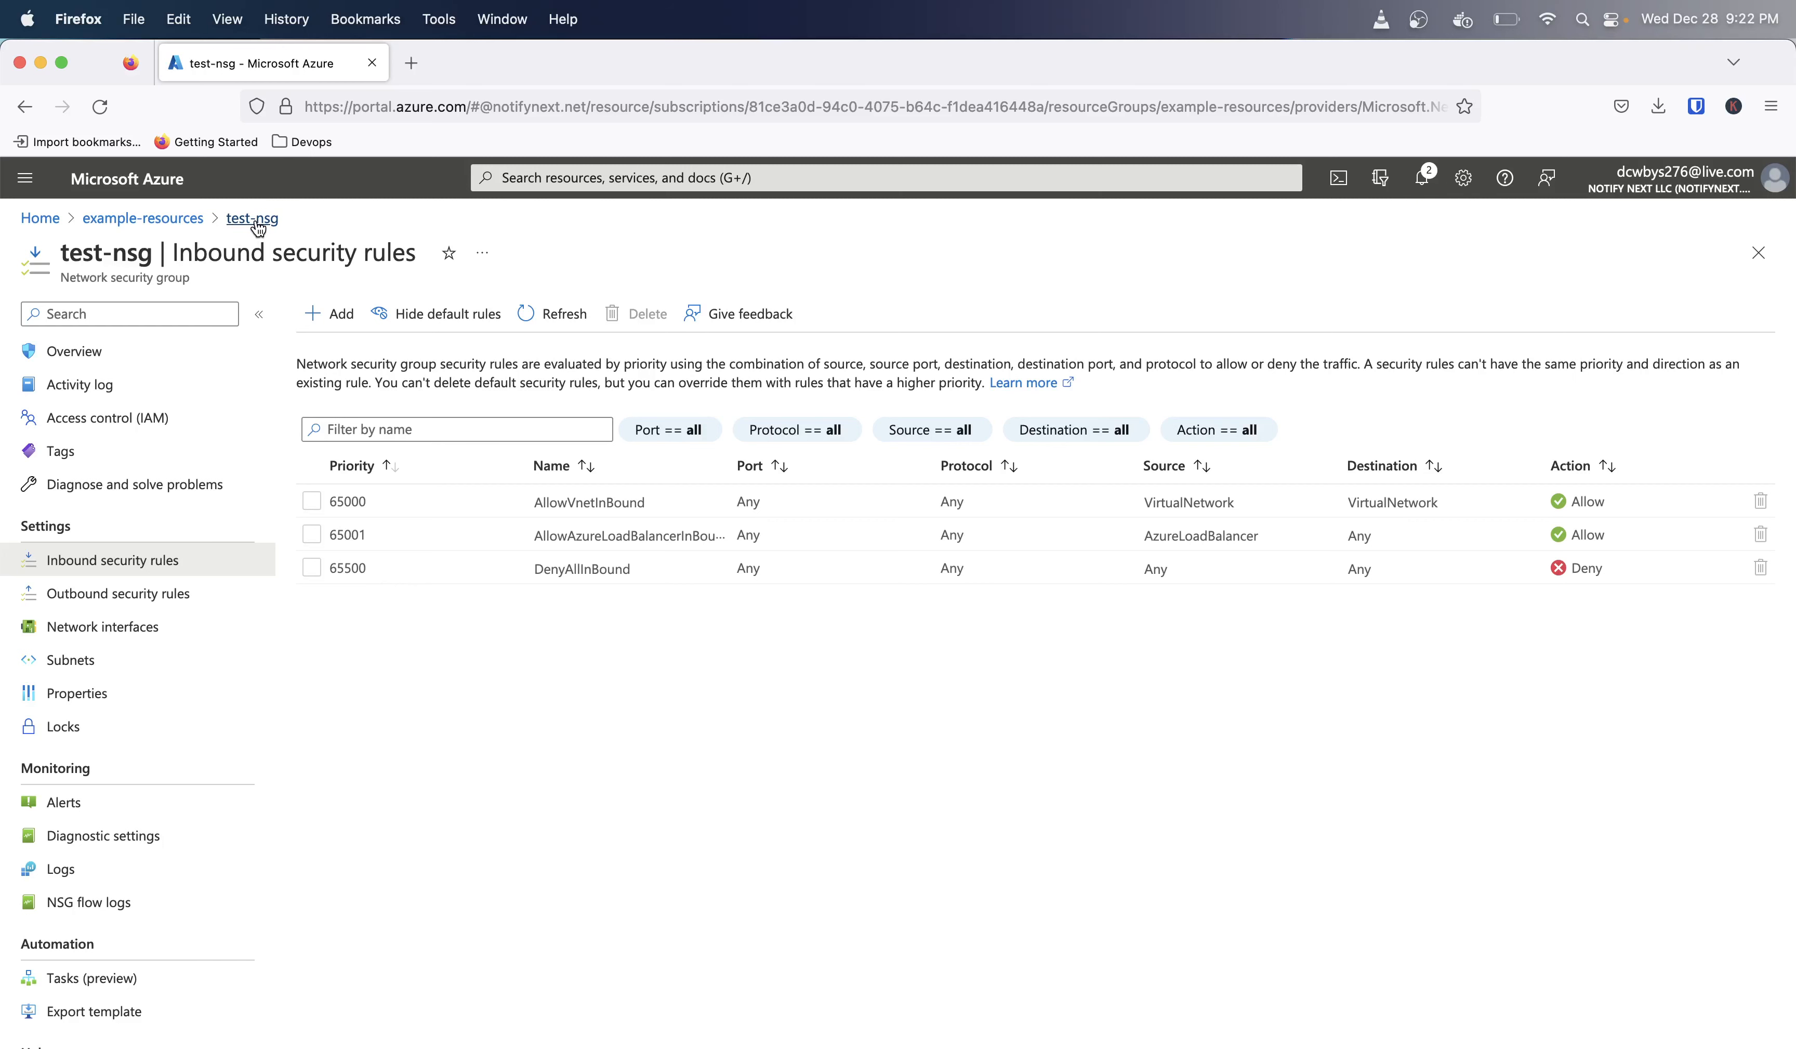
Step: Go back to the example-resources group and open the settings of the subnet in the testvnet virtual network
{"action": "left_click", "coordinate": [173, 219]}
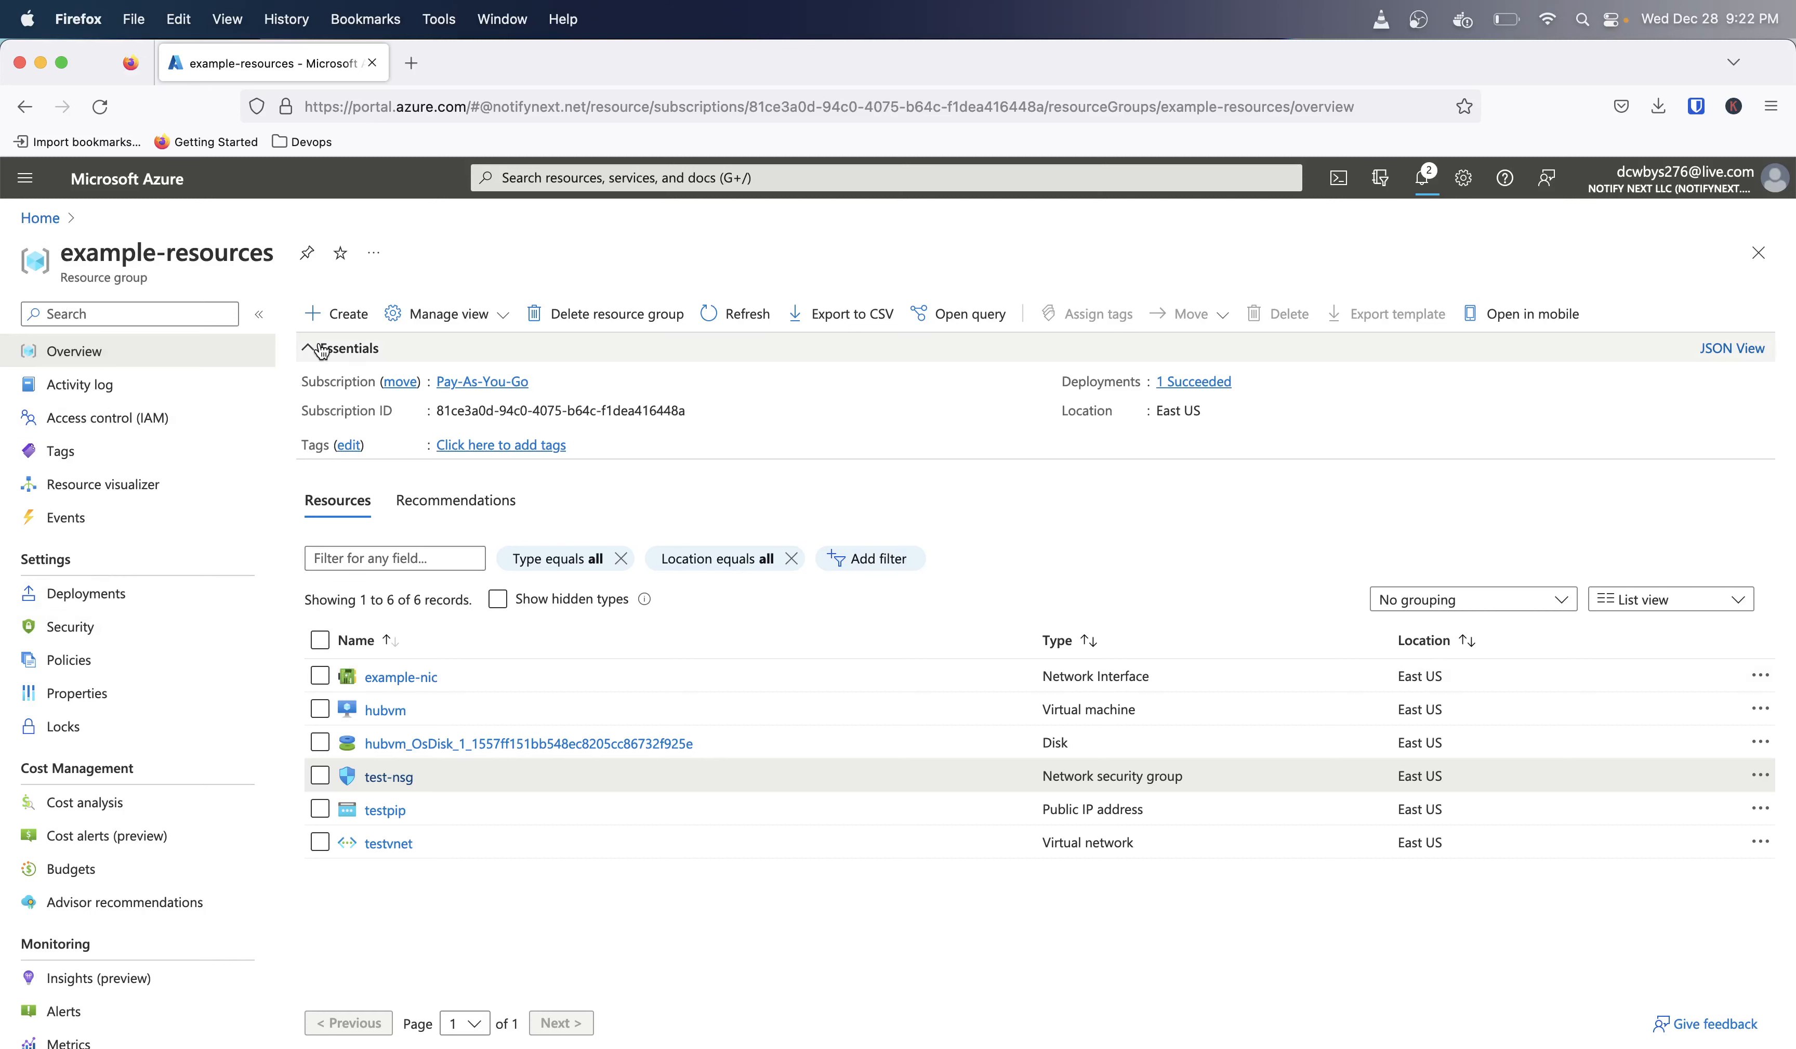
{"action": "left_click", "coordinate": [388, 843]}
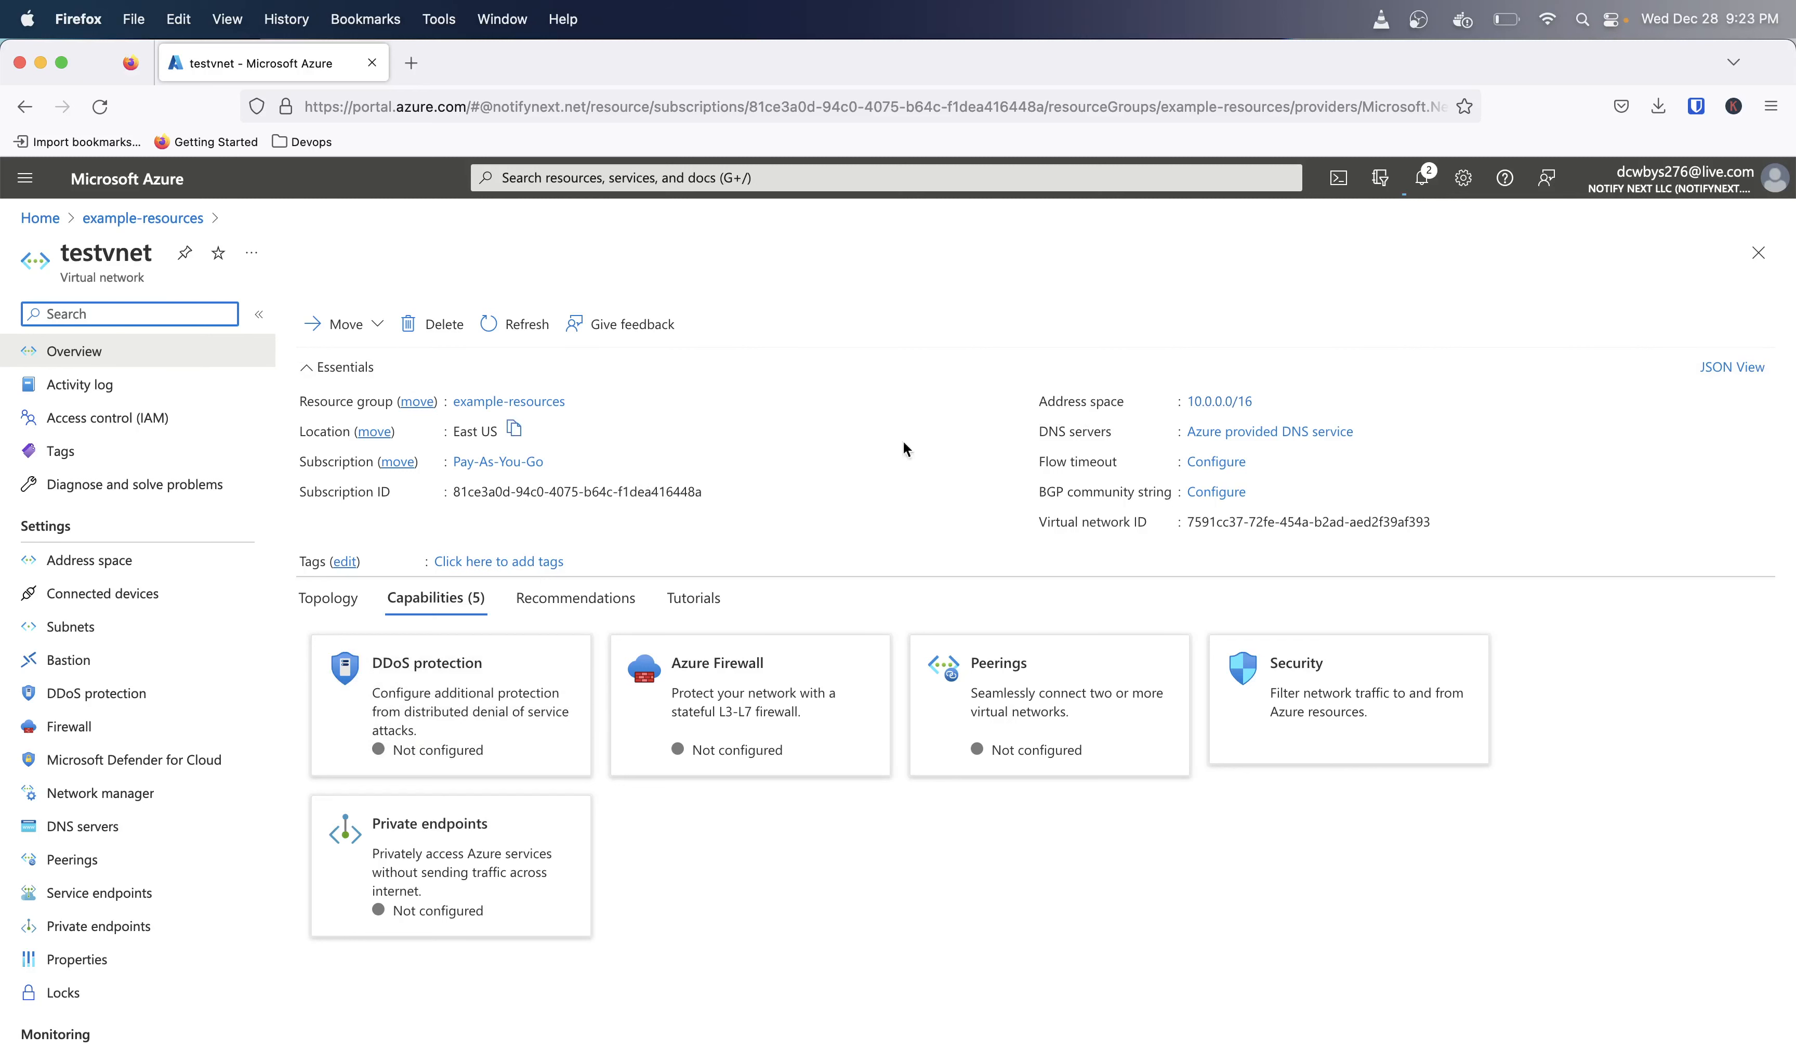
{"action": "left_click", "coordinate": [60, 631]}
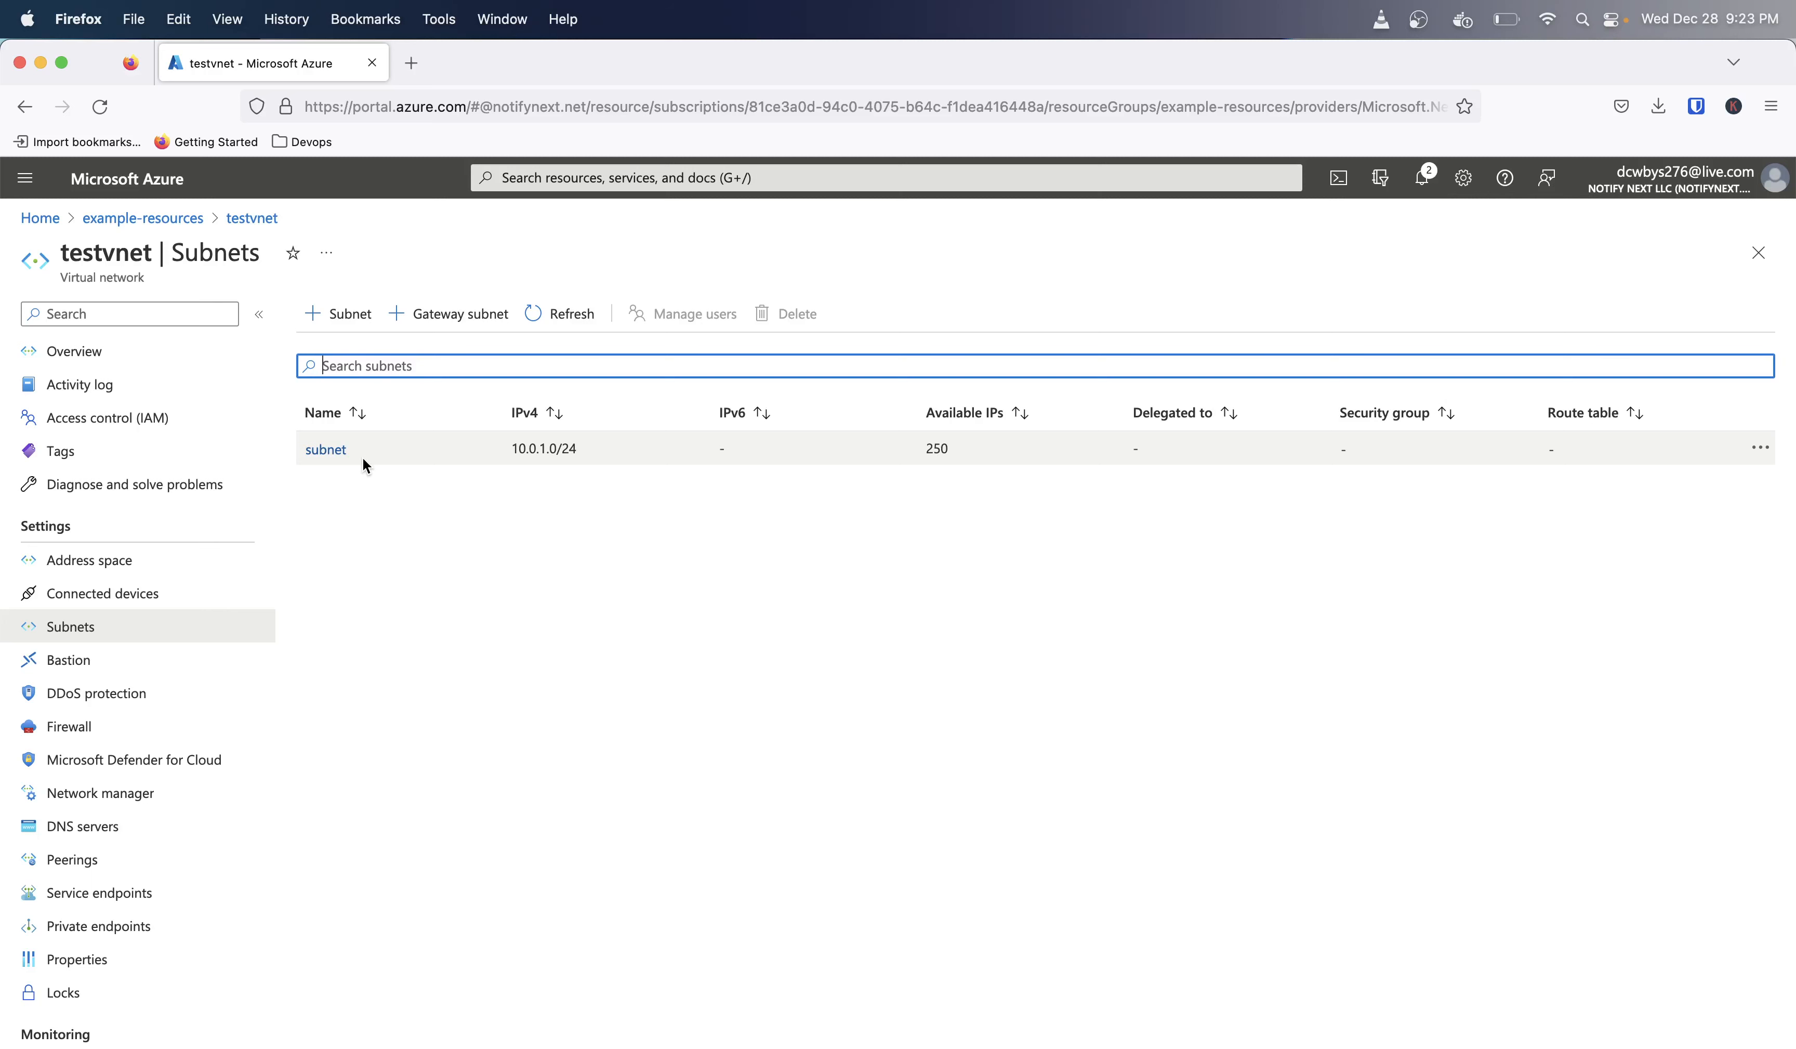
{"action": "left_click", "coordinate": [322, 455]}
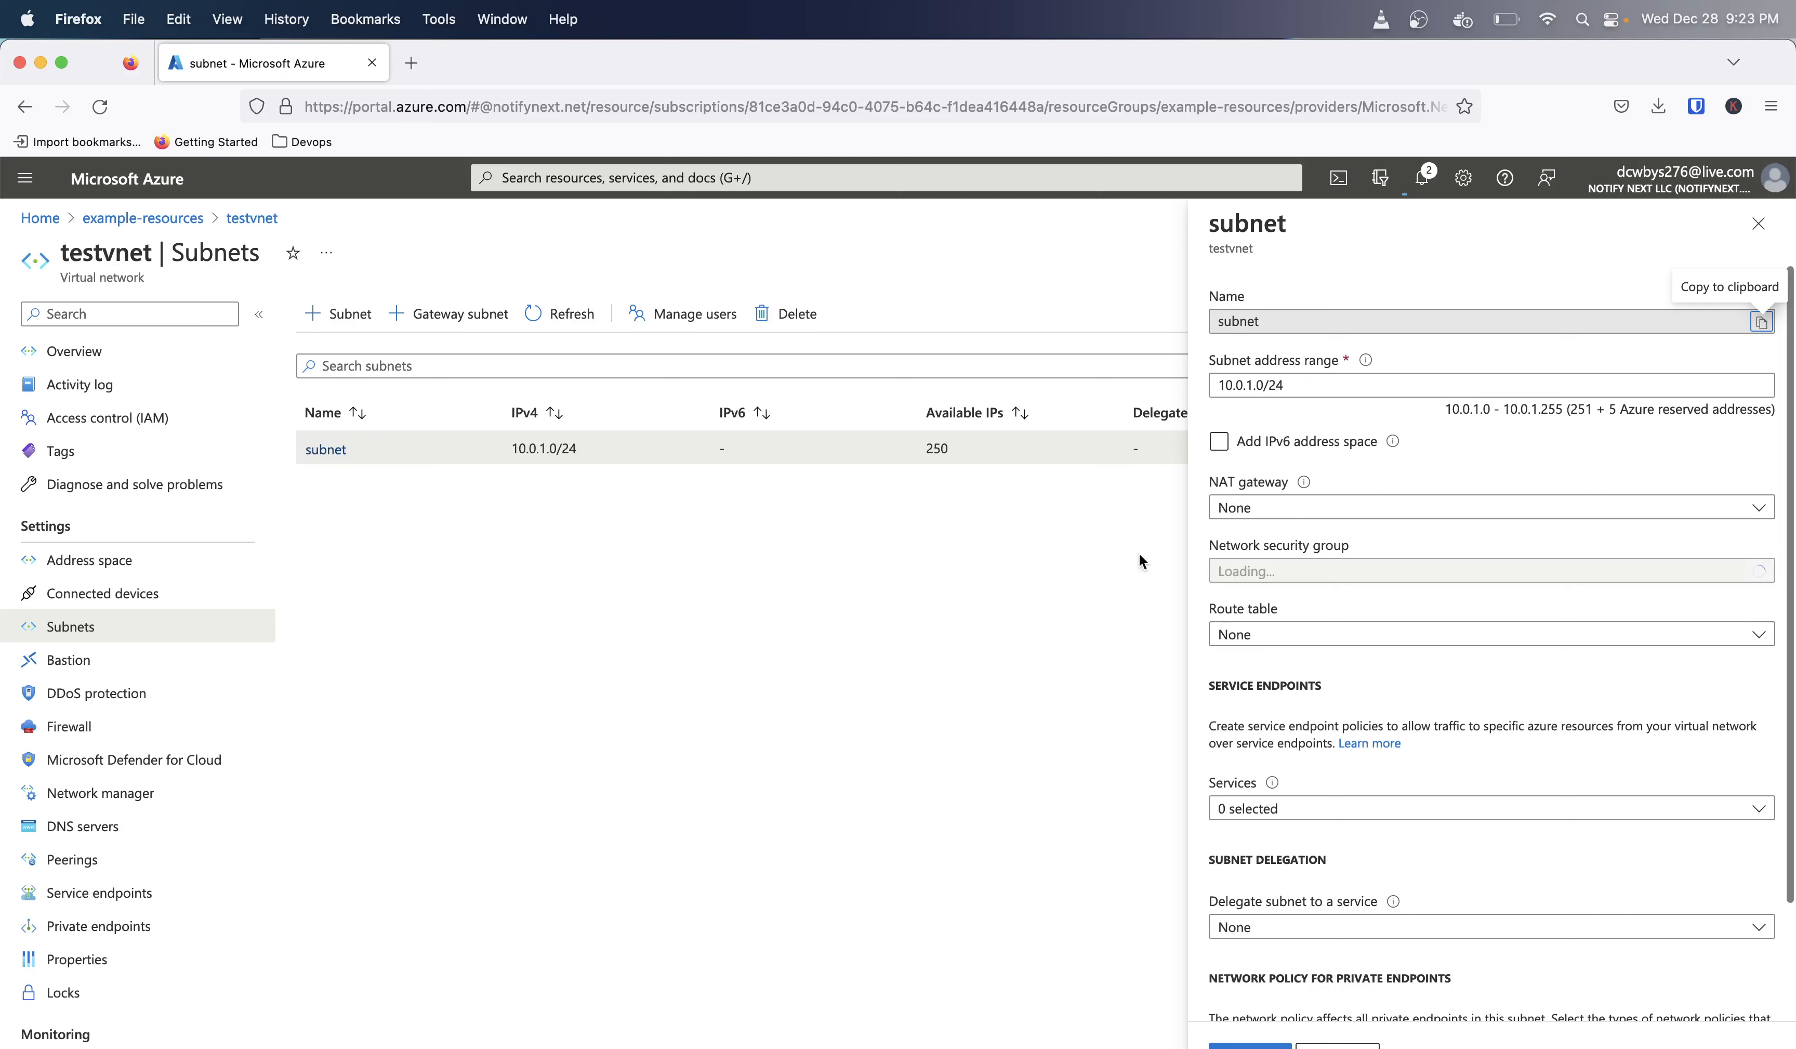
Step: Check which network security groups can be assigned to the subnet, then close and reopen its settings
{"action": "left_click", "coordinate": [1225, 573]}
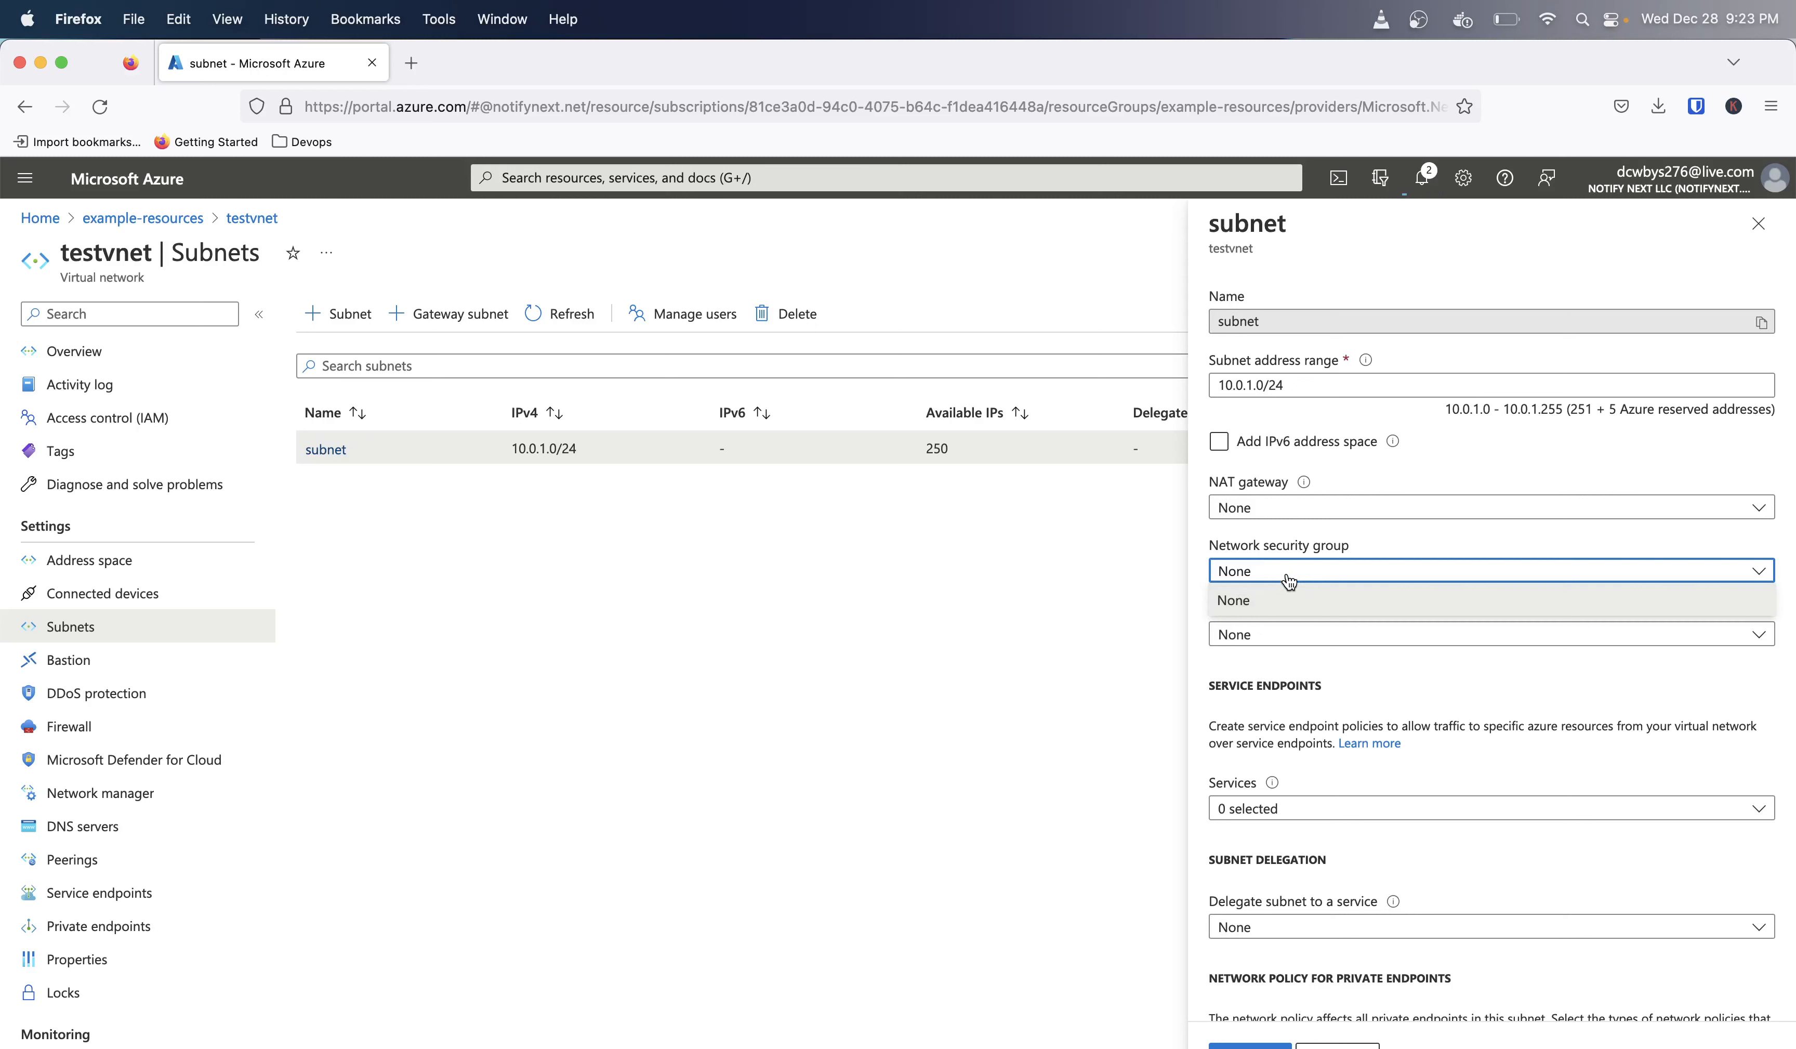
{"action": "left_click", "coordinate": [1260, 576]}
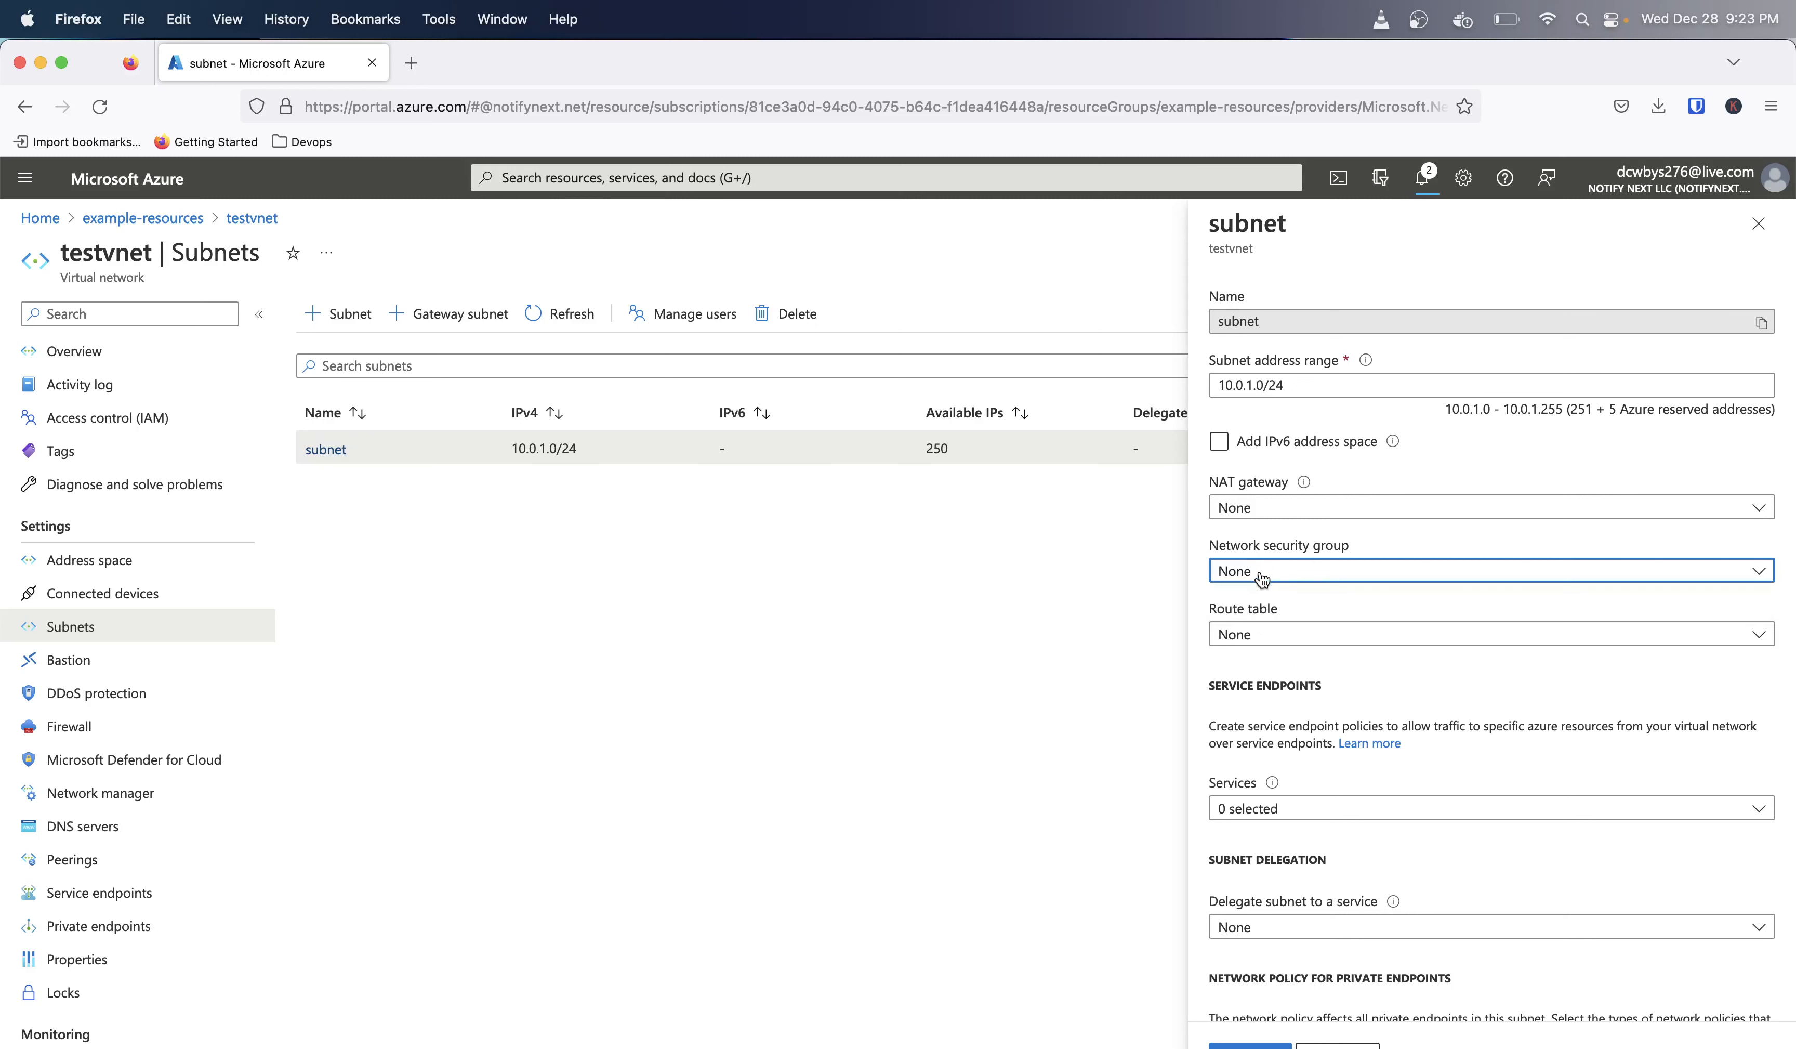
{"action": "left_click", "coordinate": [585, 547]}
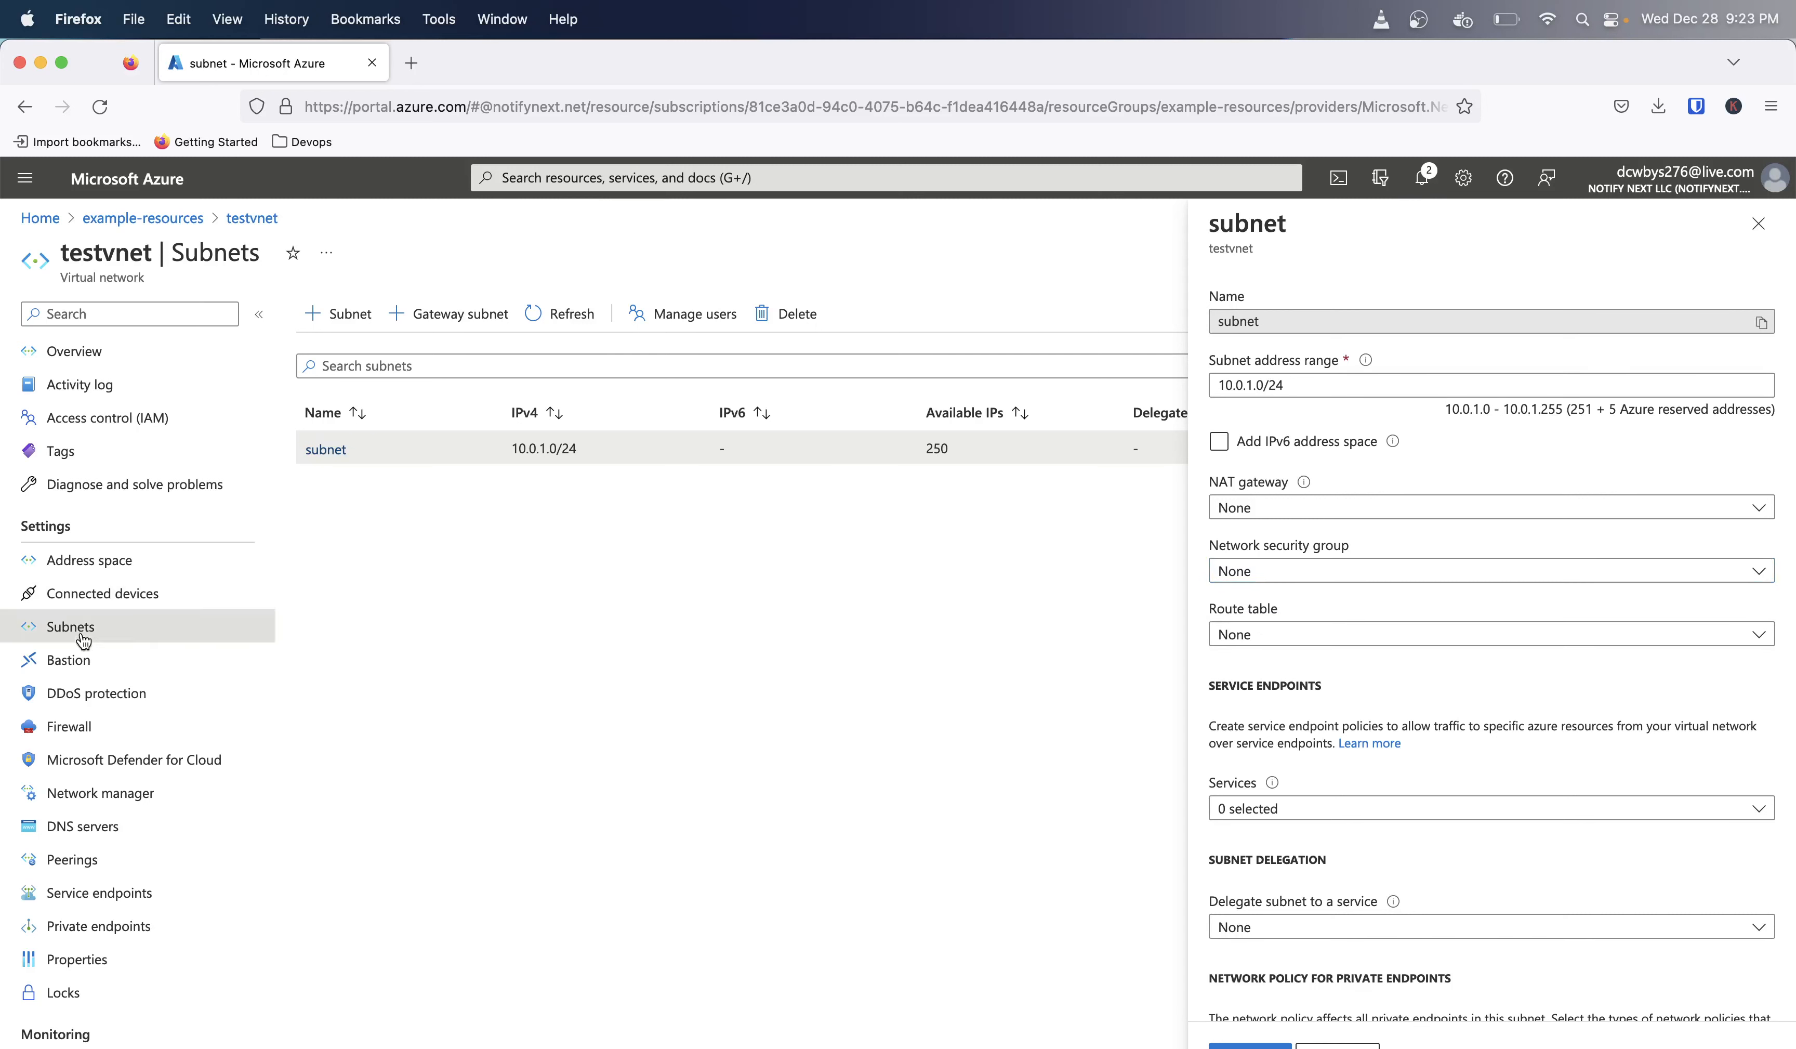
{"action": "left_click", "coordinate": [1764, 231]}
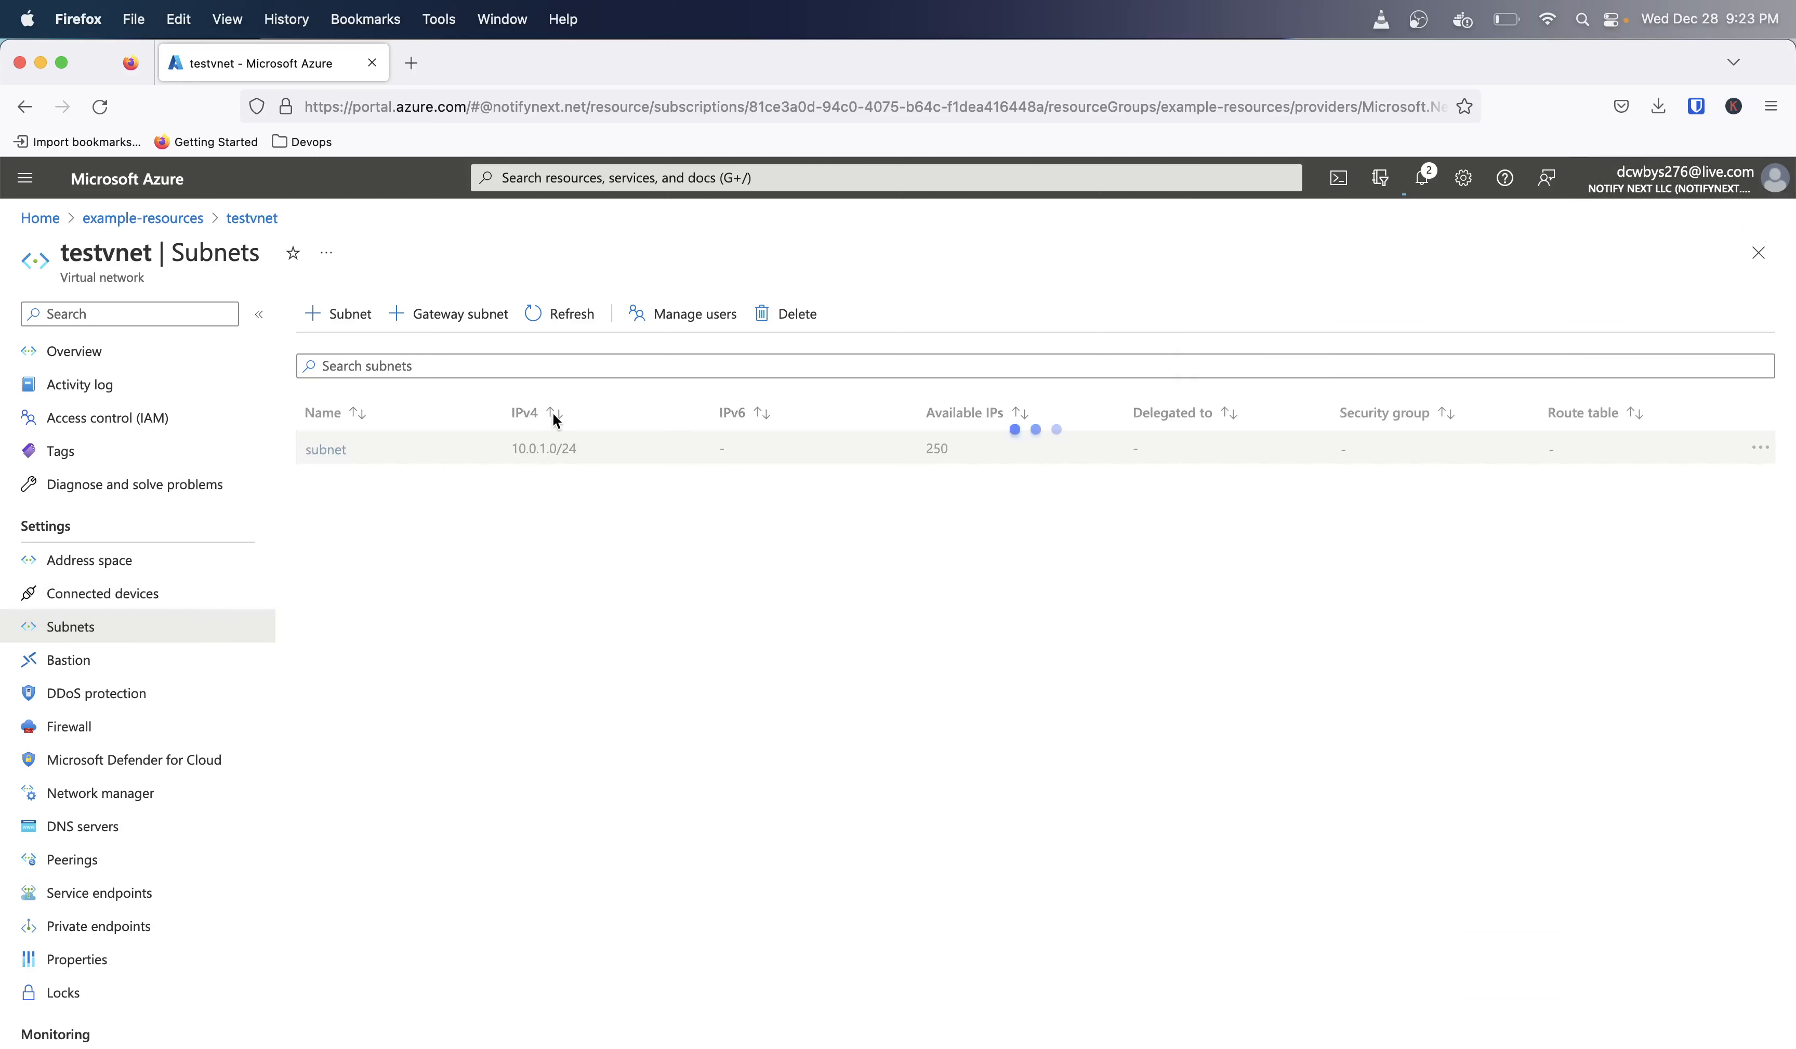
{"action": "left_click", "coordinate": [314, 453]}
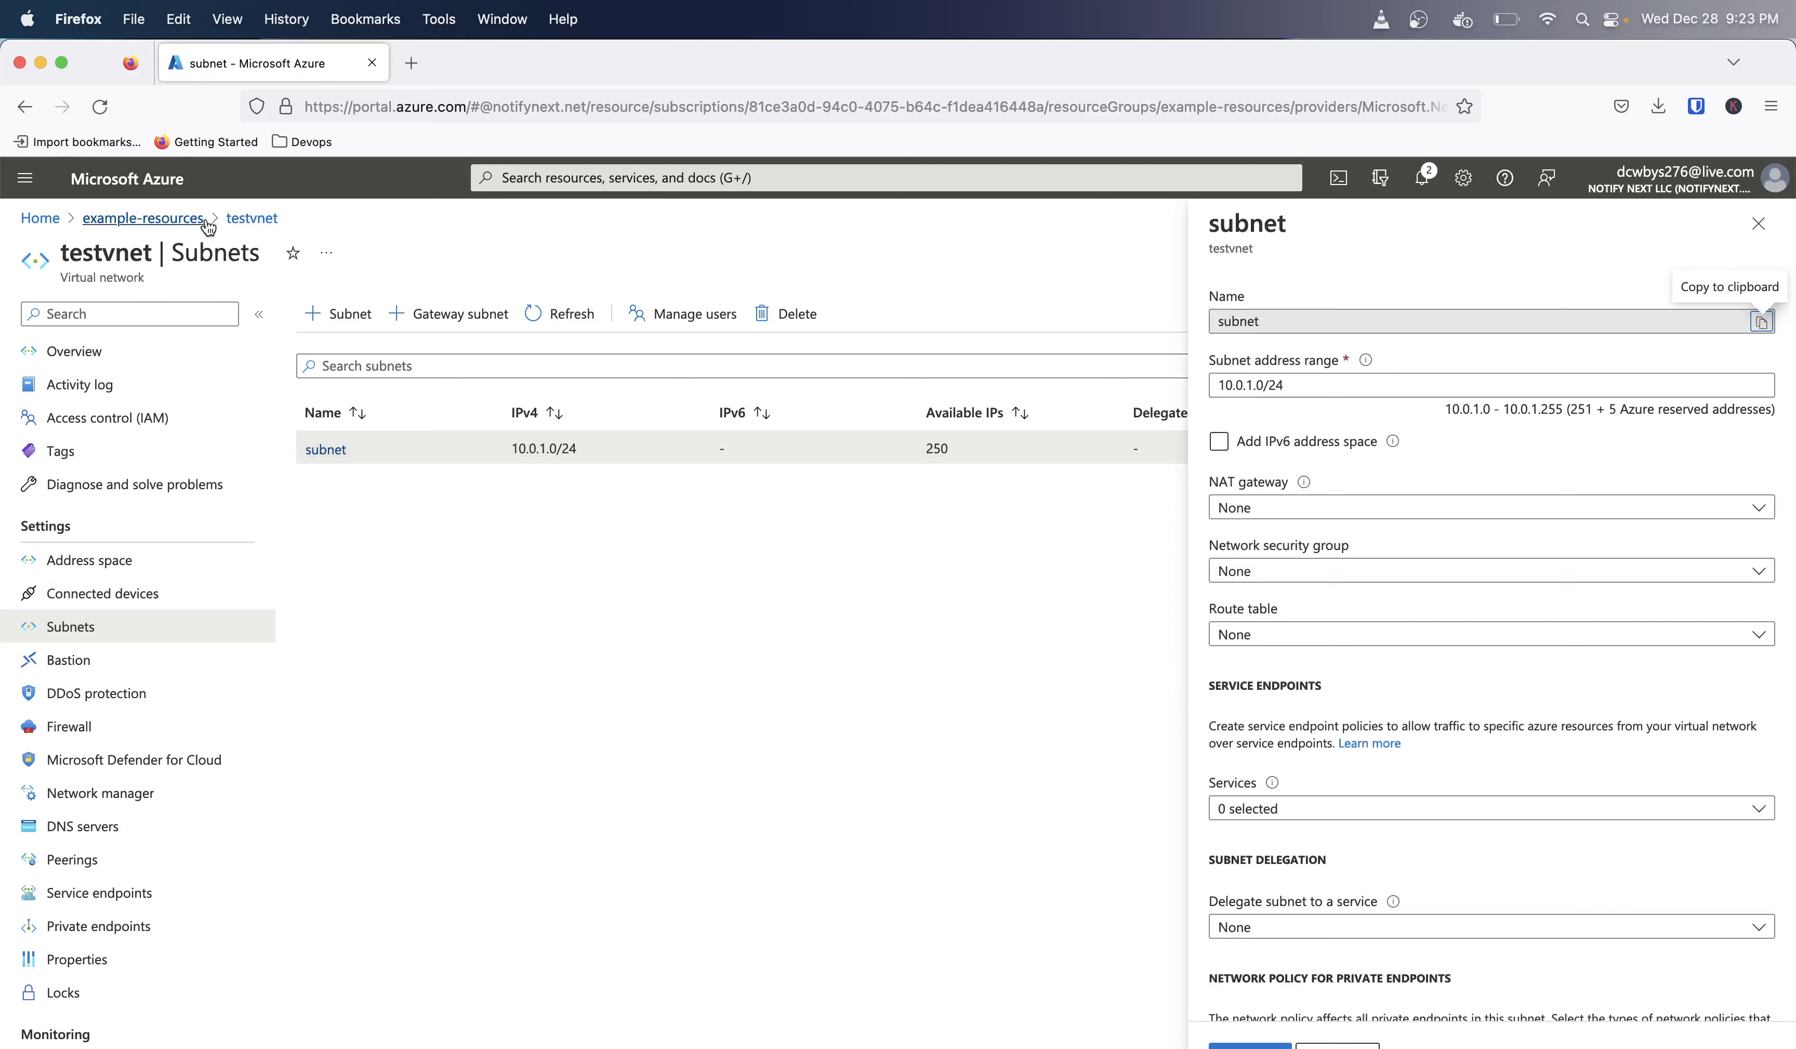
Step: Try to associate a virtual network subnet with the test-nsg network security group, and check the portal notifications
{"action": "left_click", "coordinate": [170, 218]}
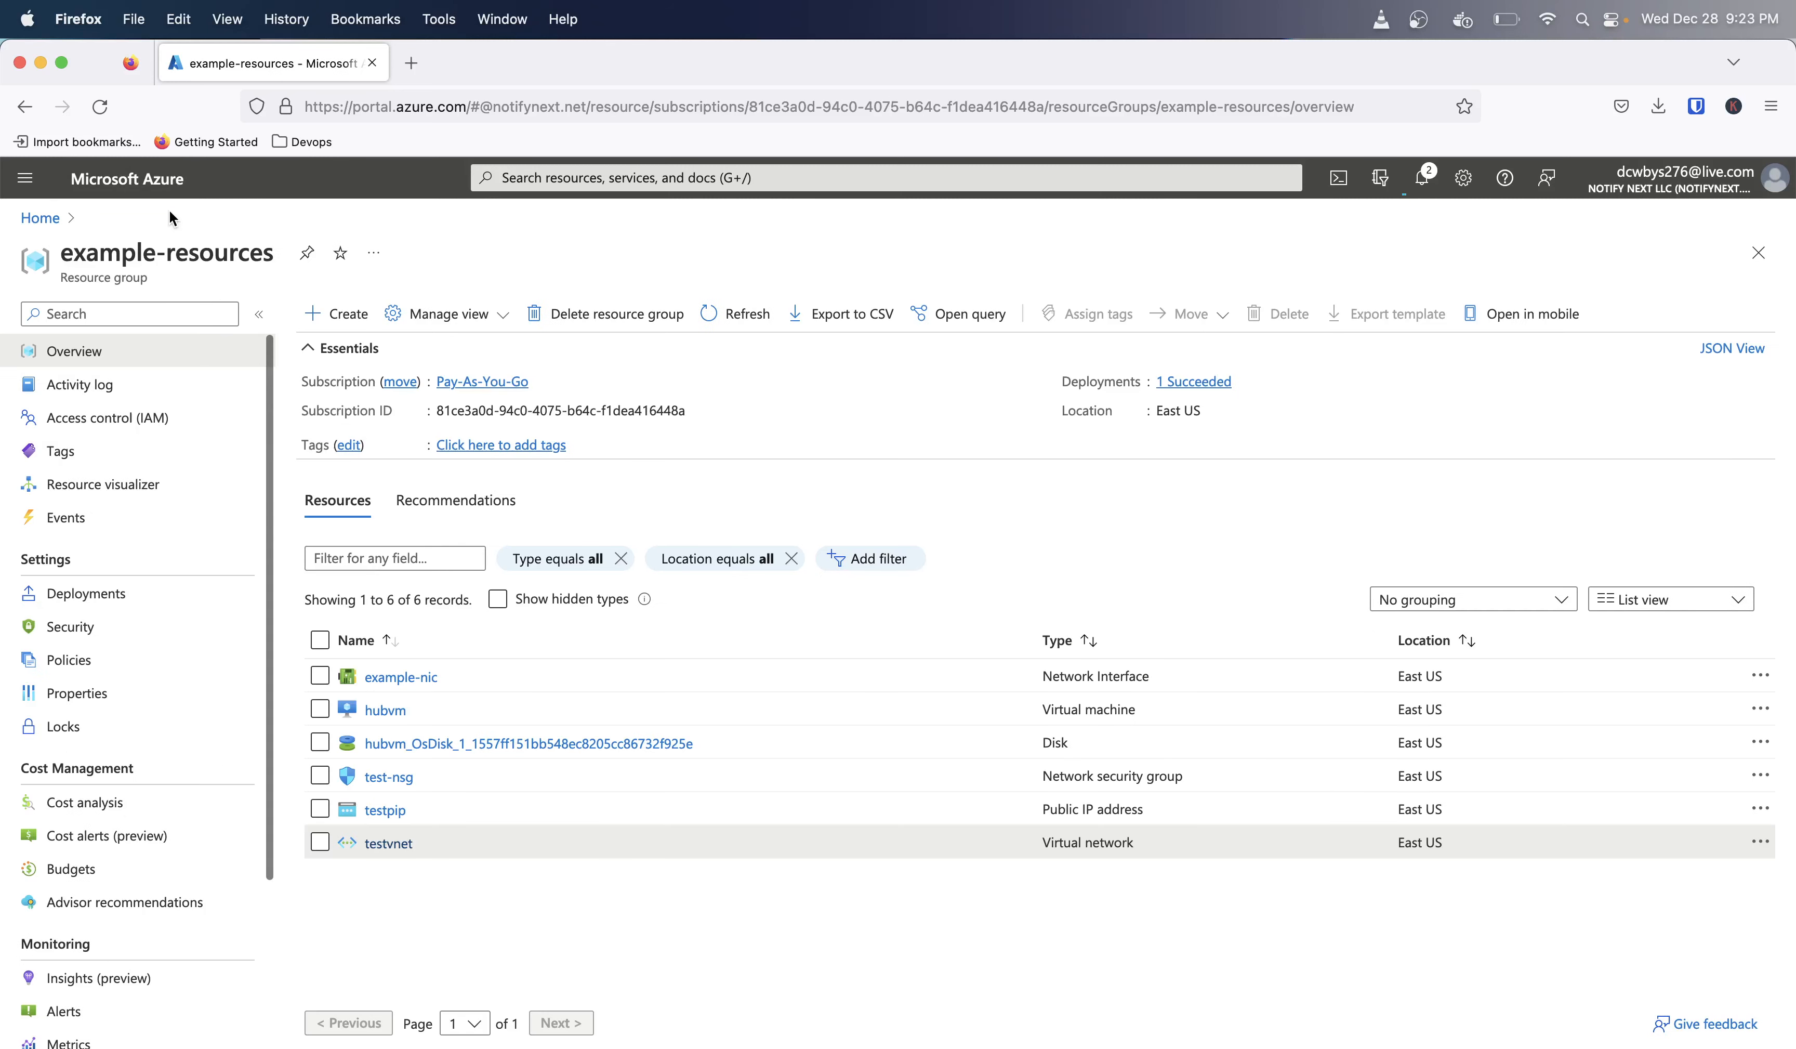
{"action": "left_click", "coordinate": [392, 776]}
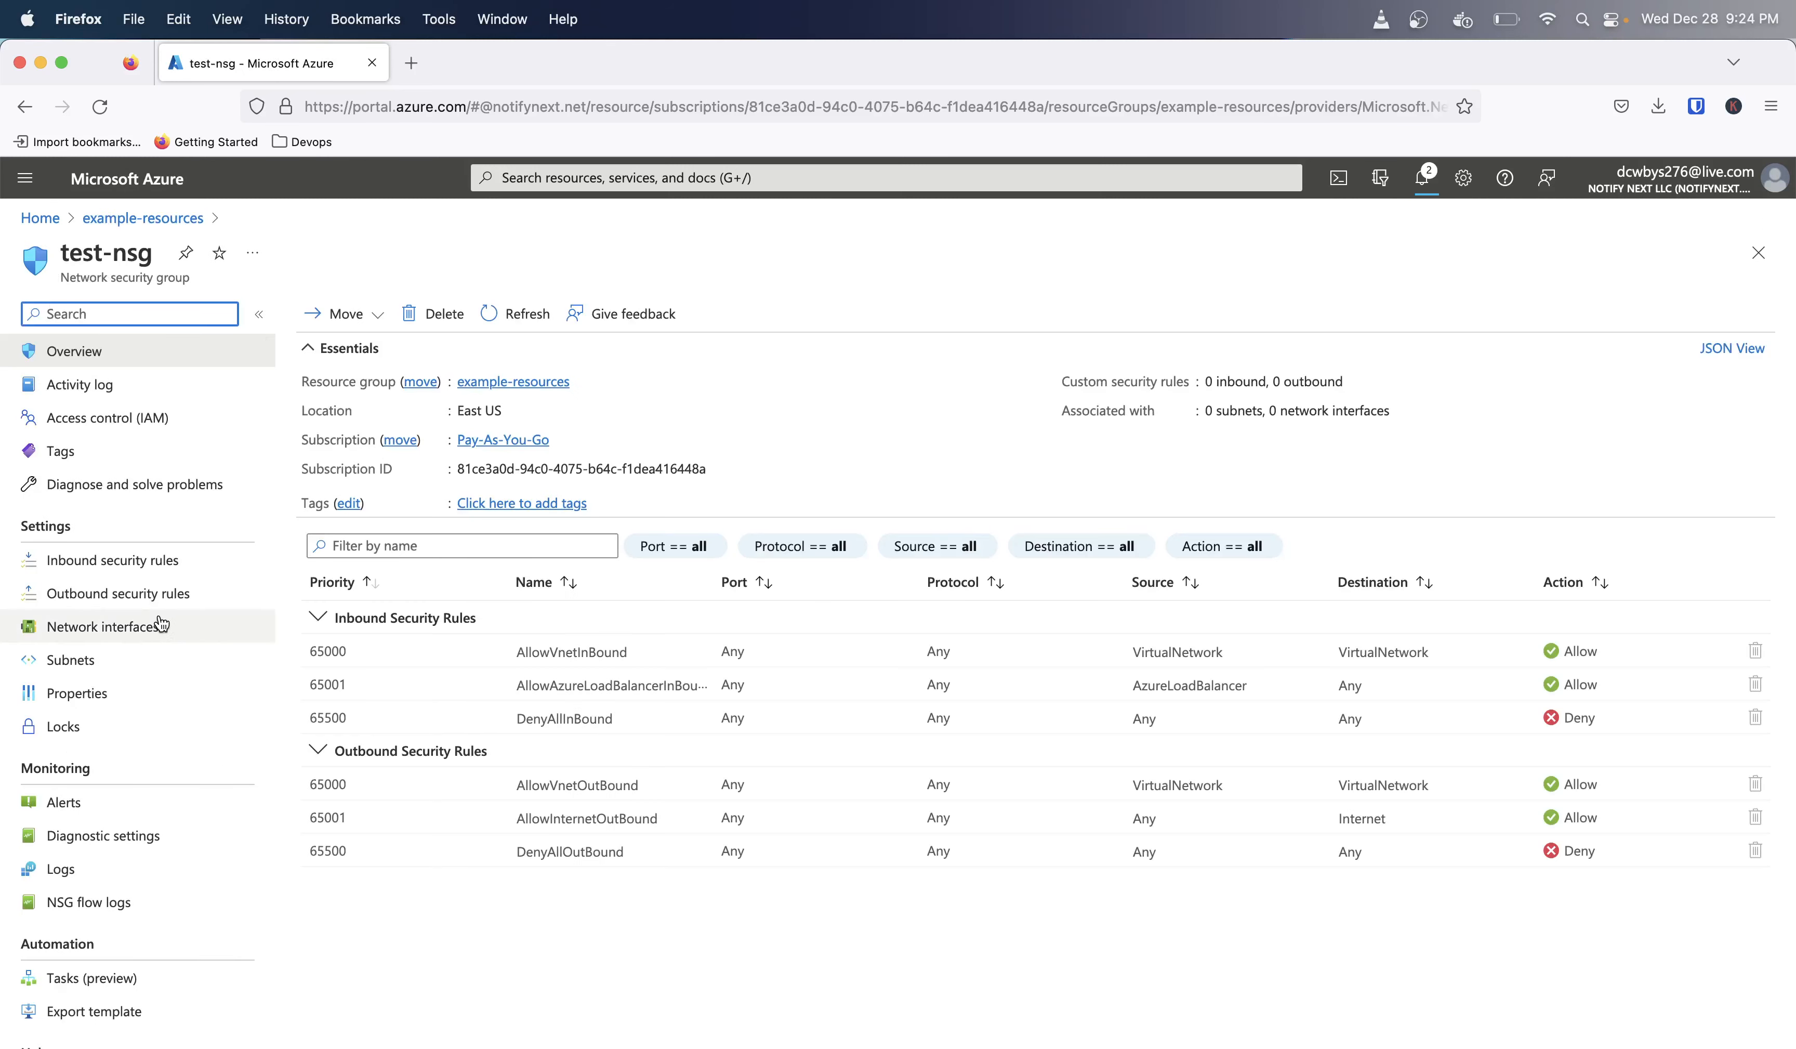
{"action": "left_click", "coordinate": [144, 661]}
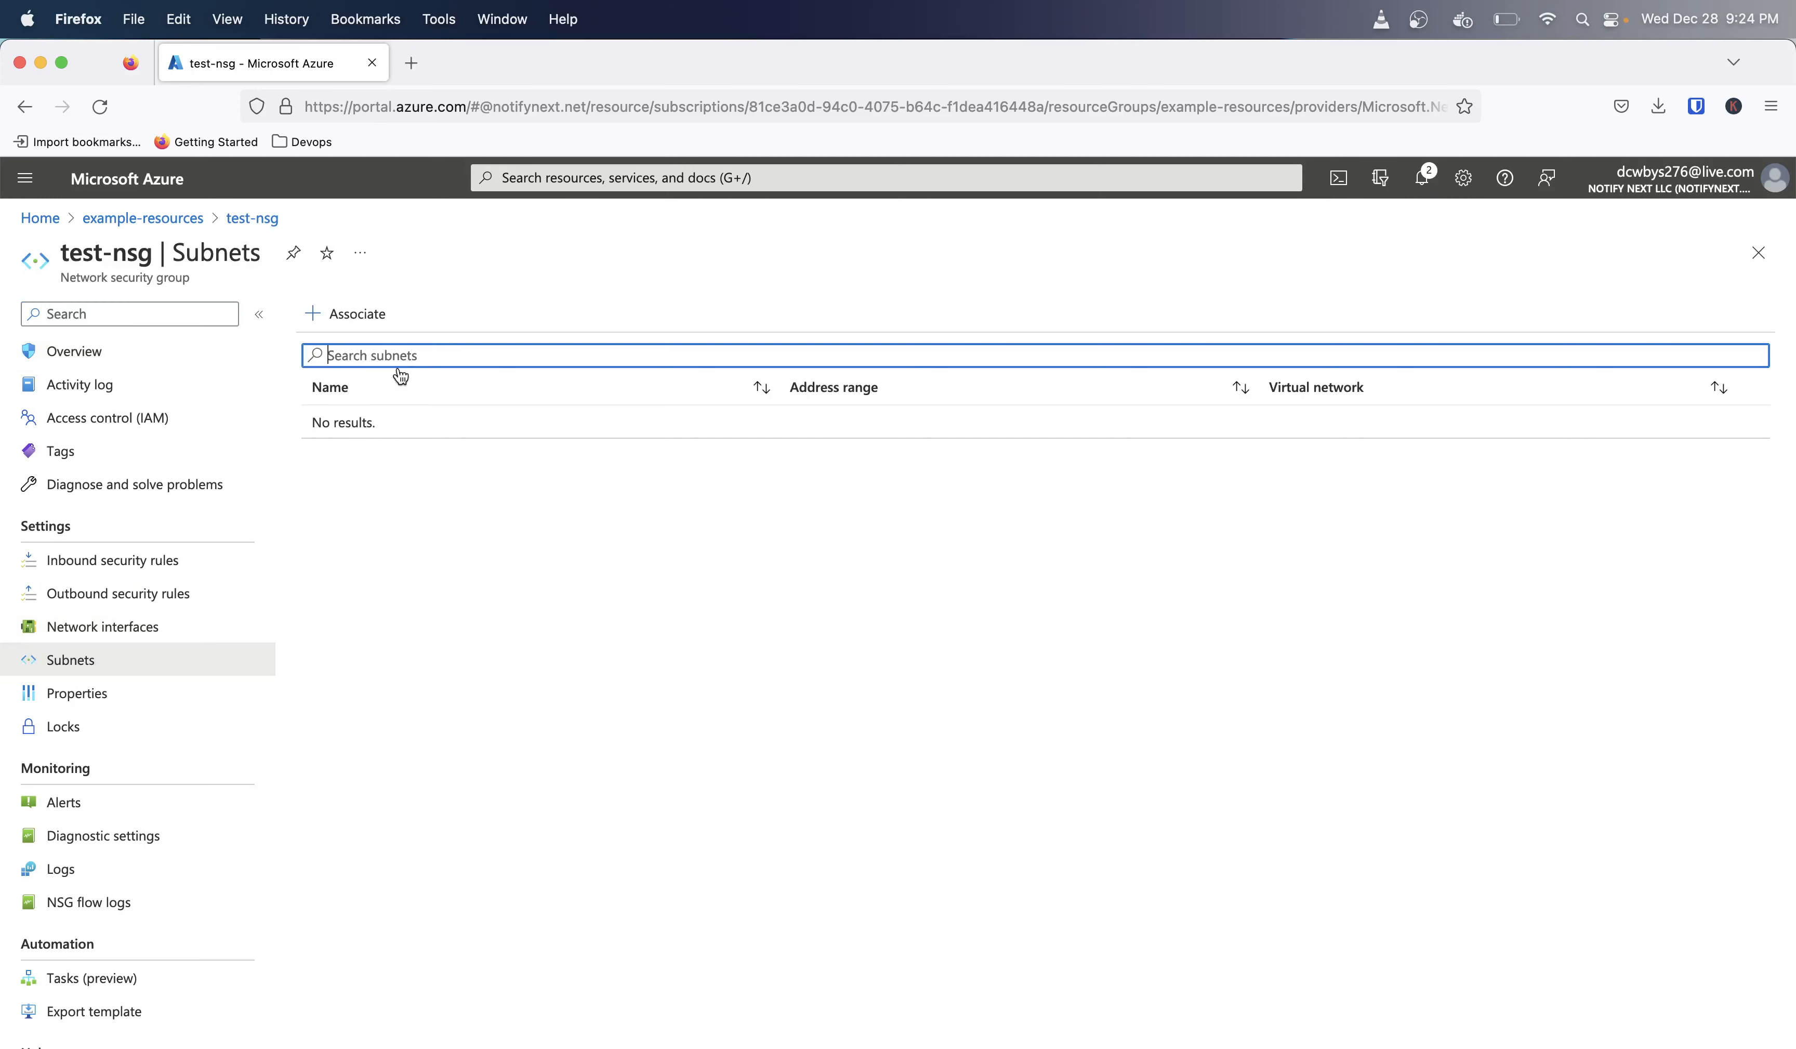
{"action": "left_click", "coordinate": [349, 314]}
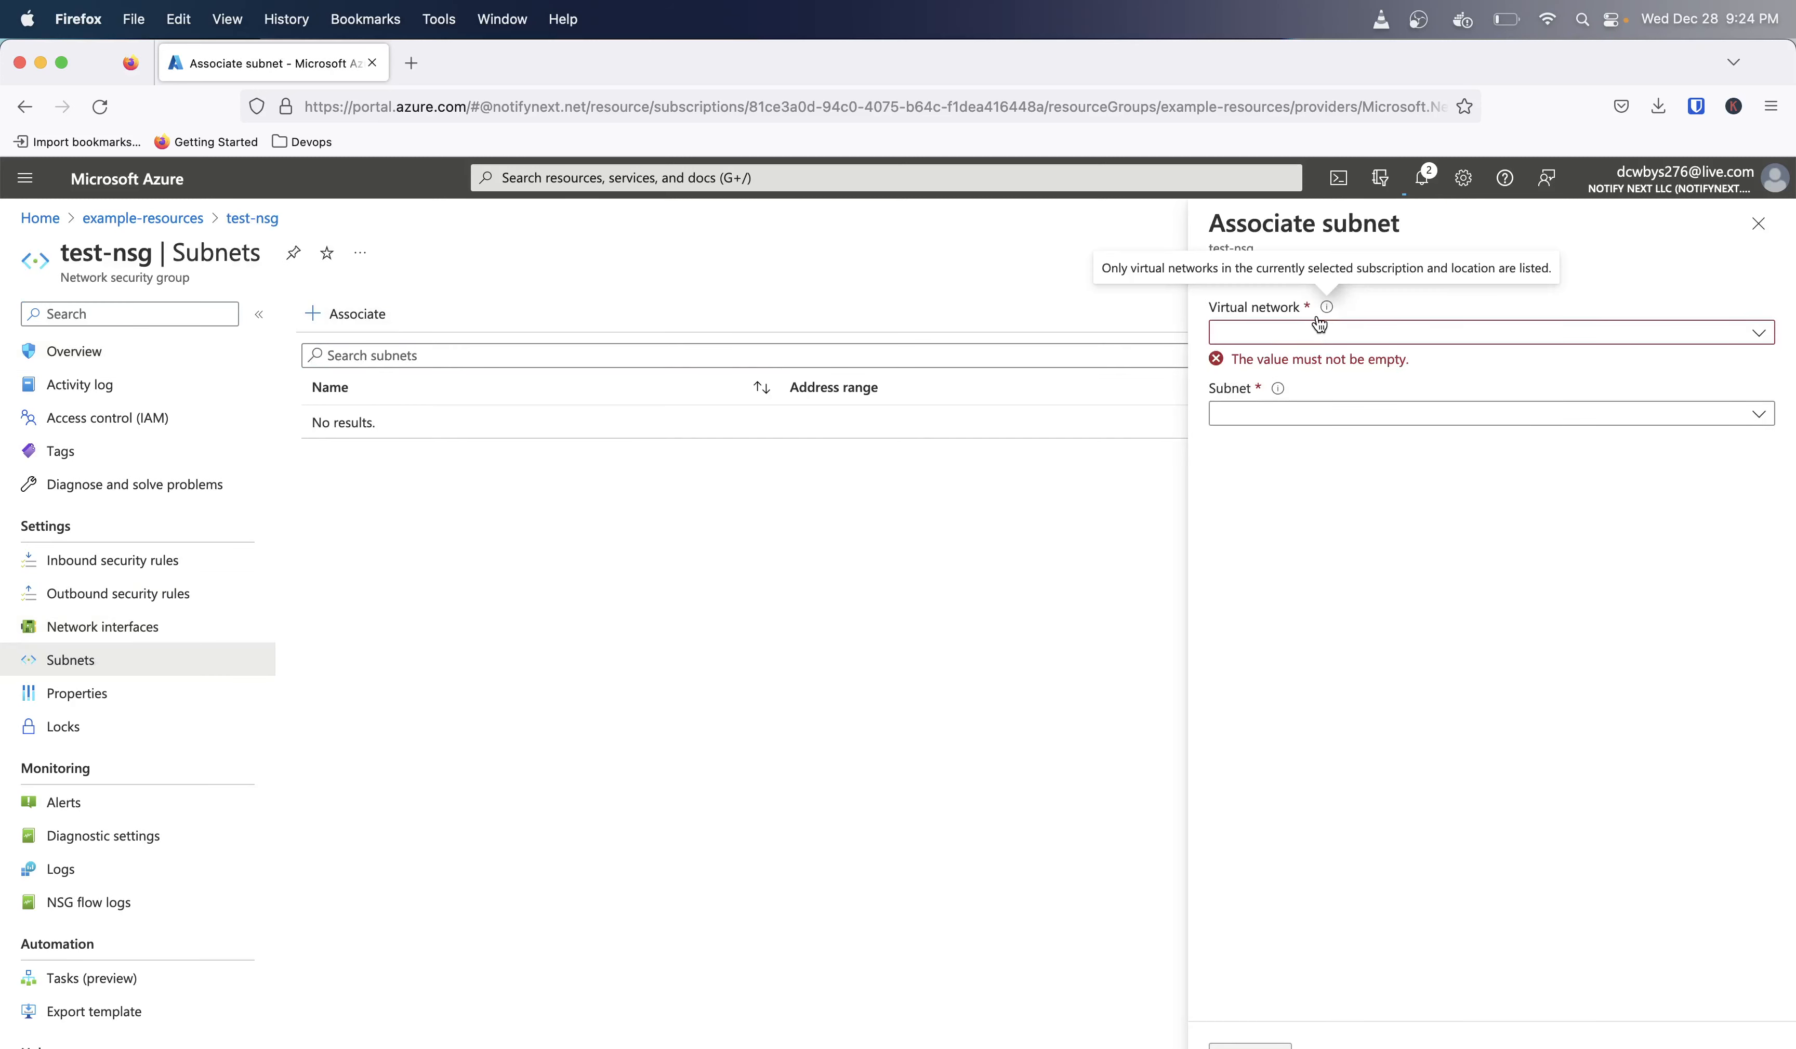
{"action": "left_click", "coordinate": [1317, 335]}
{"action": "left_click", "coordinate": [1311, 334]}
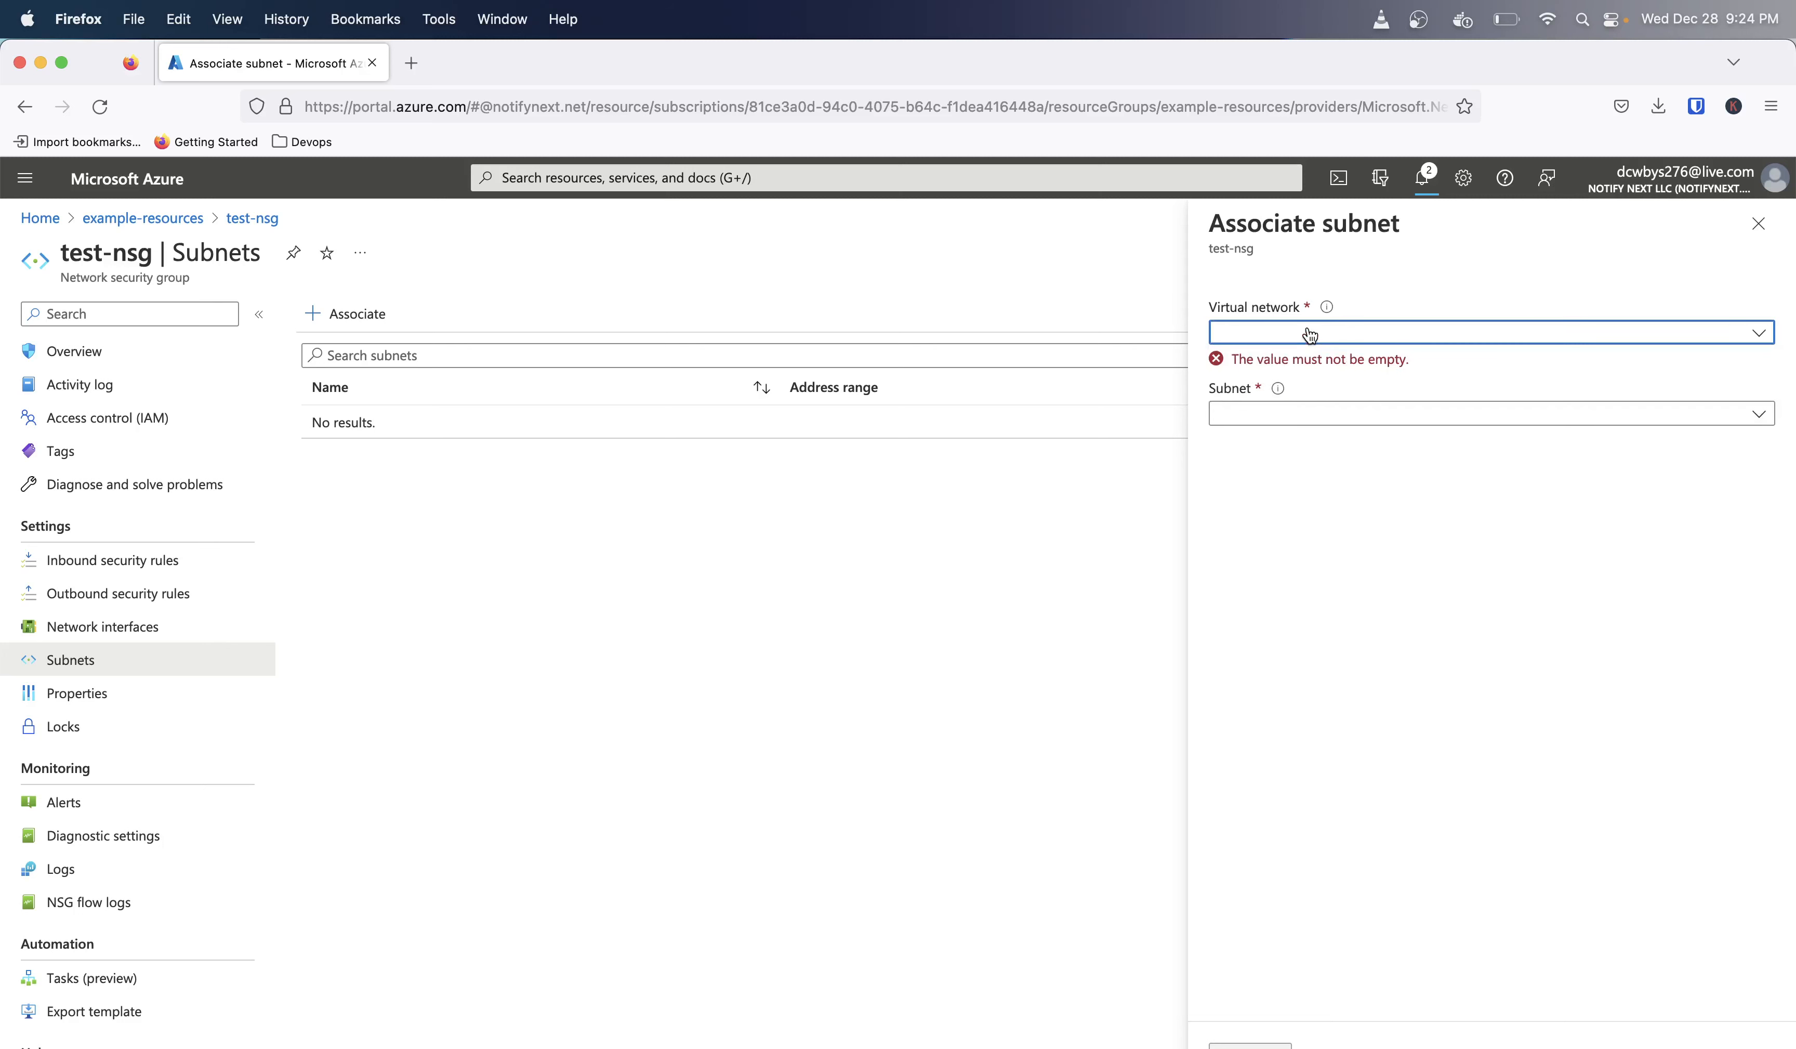
{"action": "left_click", "coordinate": [1296, 335]}
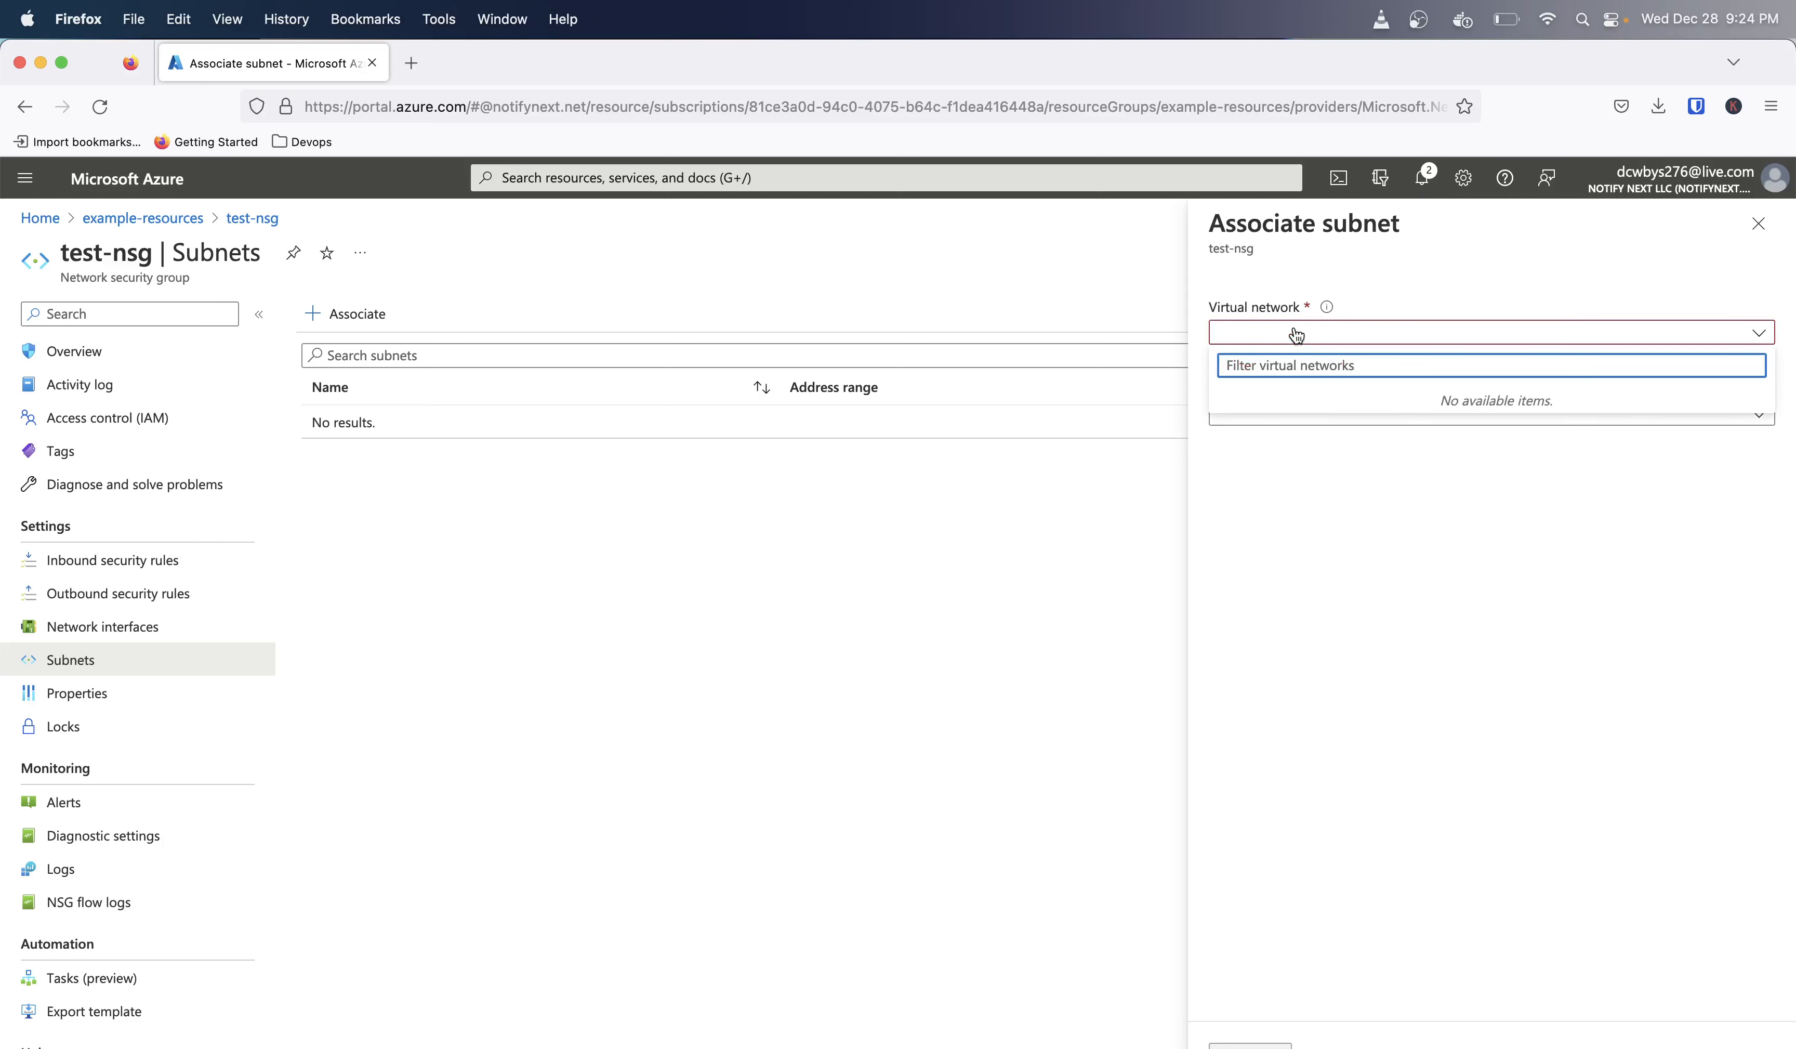
{"action": "left_click", "coordinate": [1425, 182]}
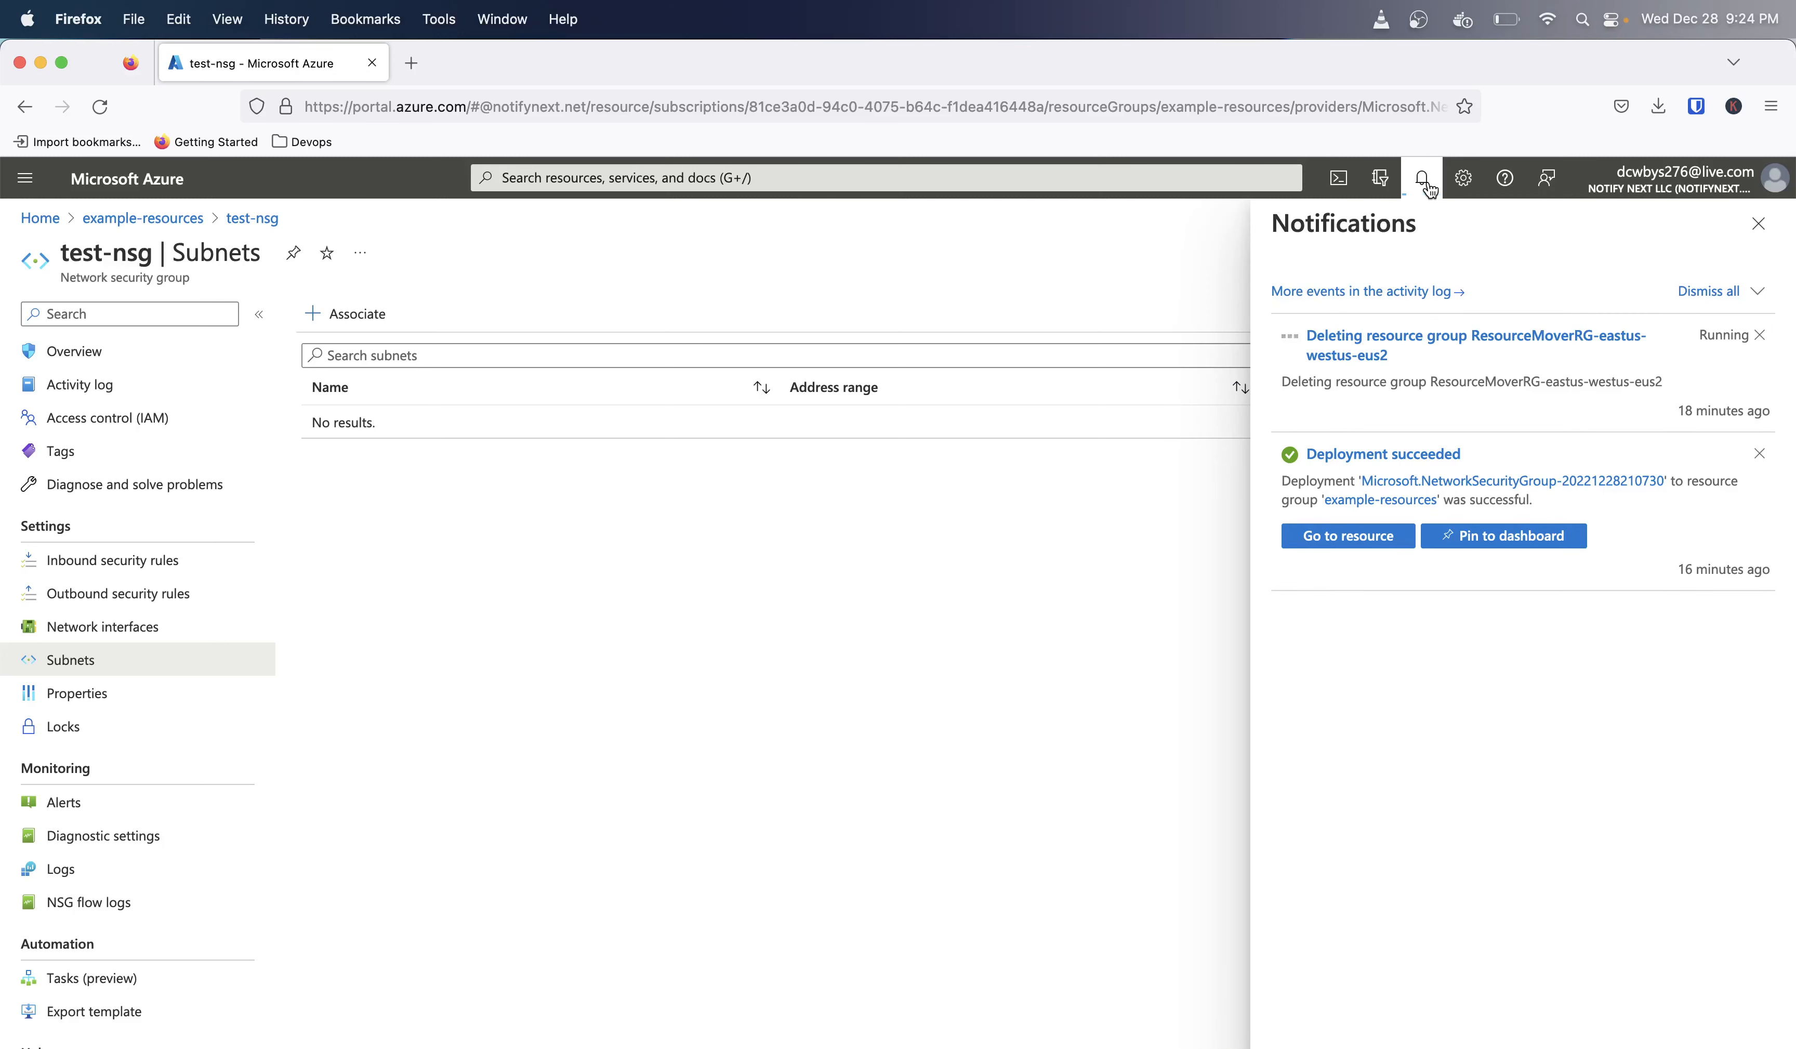
{"action": "left_click", "coordinate": [1424, 180]}
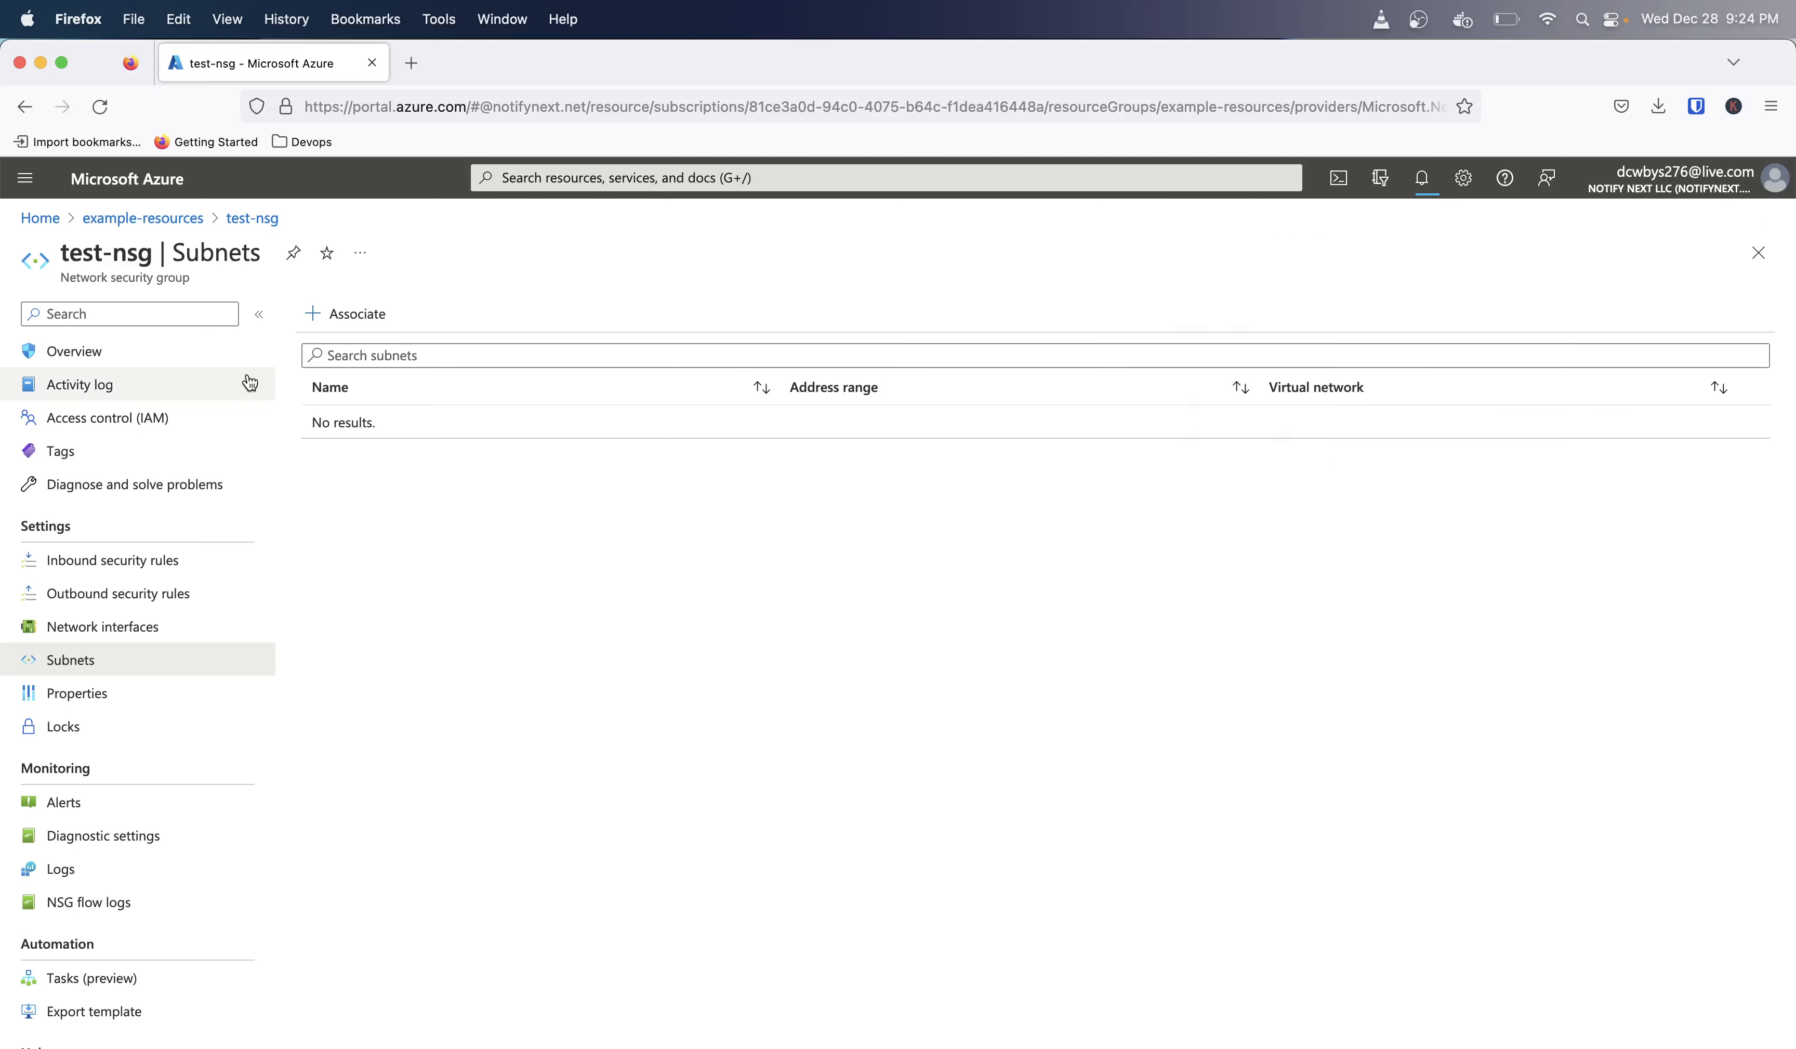
Step: Open portal.azure.com in a new browser tab and sign in with the listed account
{"action": "left_click", "coordinate": [411, 63]}
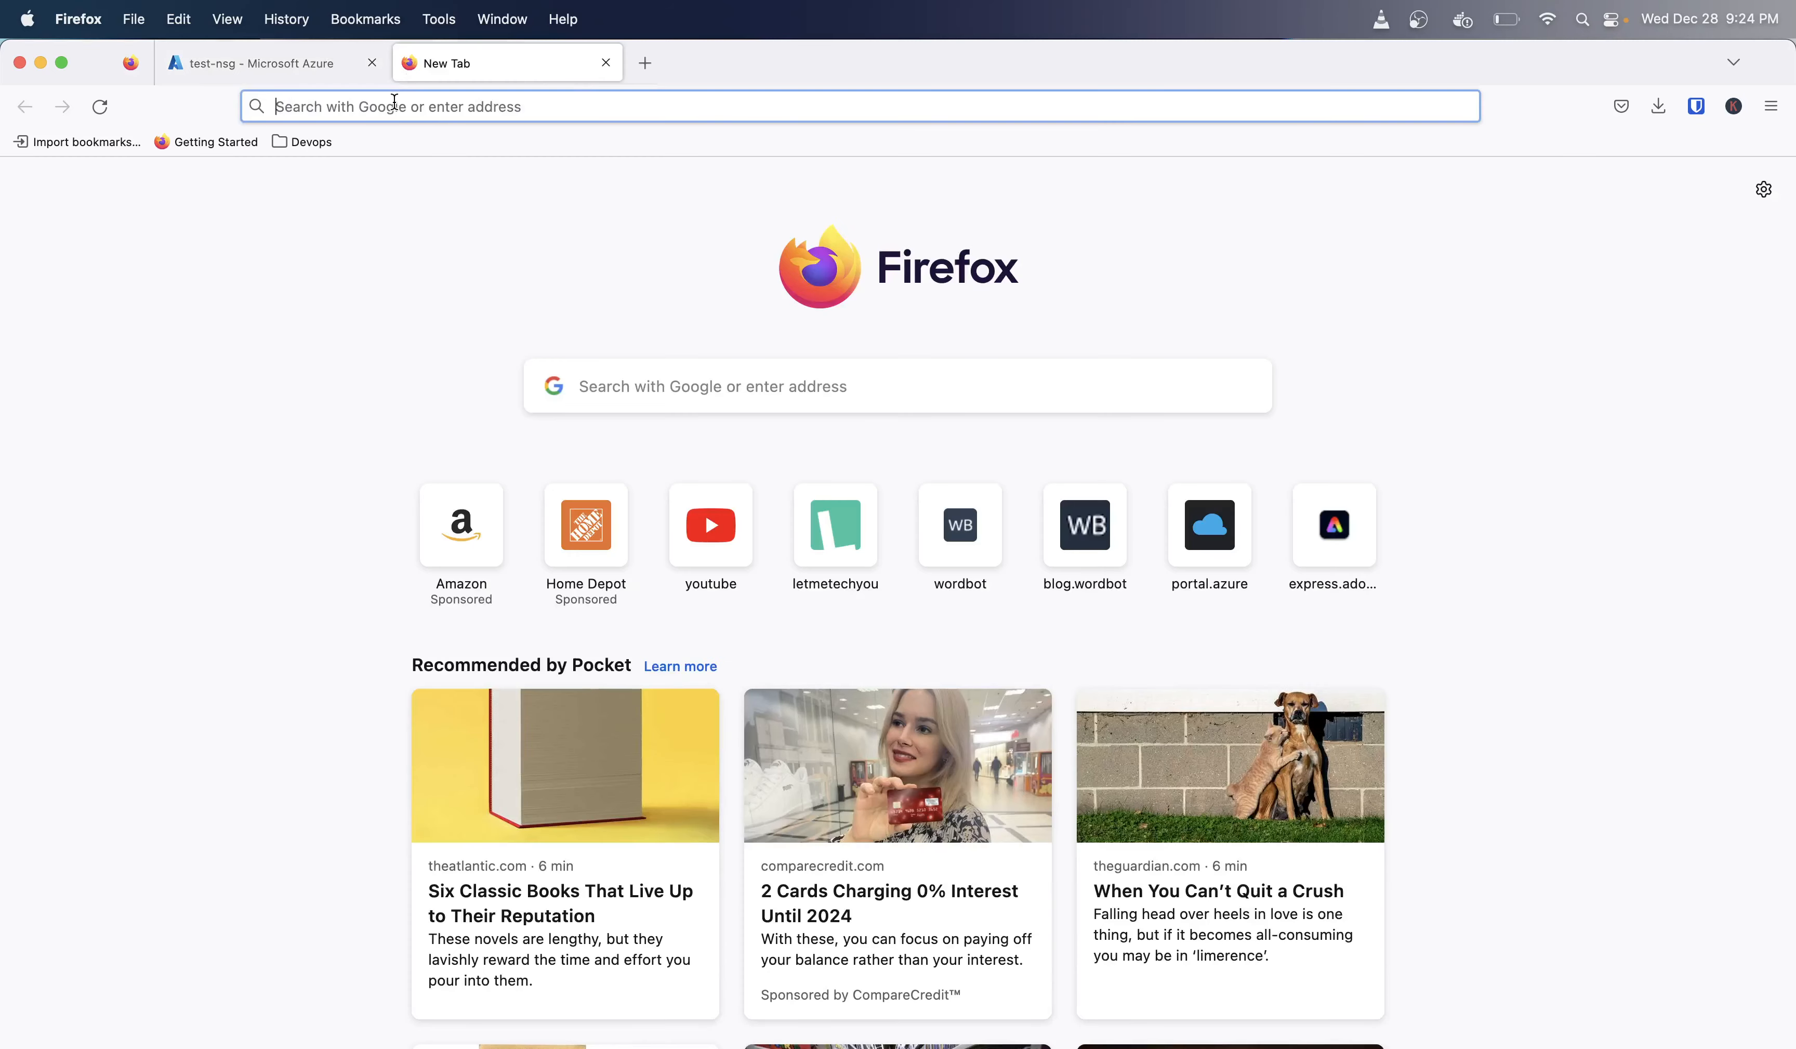
{"action": "type", "text": "portal.azure.com"}
{"action": "key", "text": "Return"}
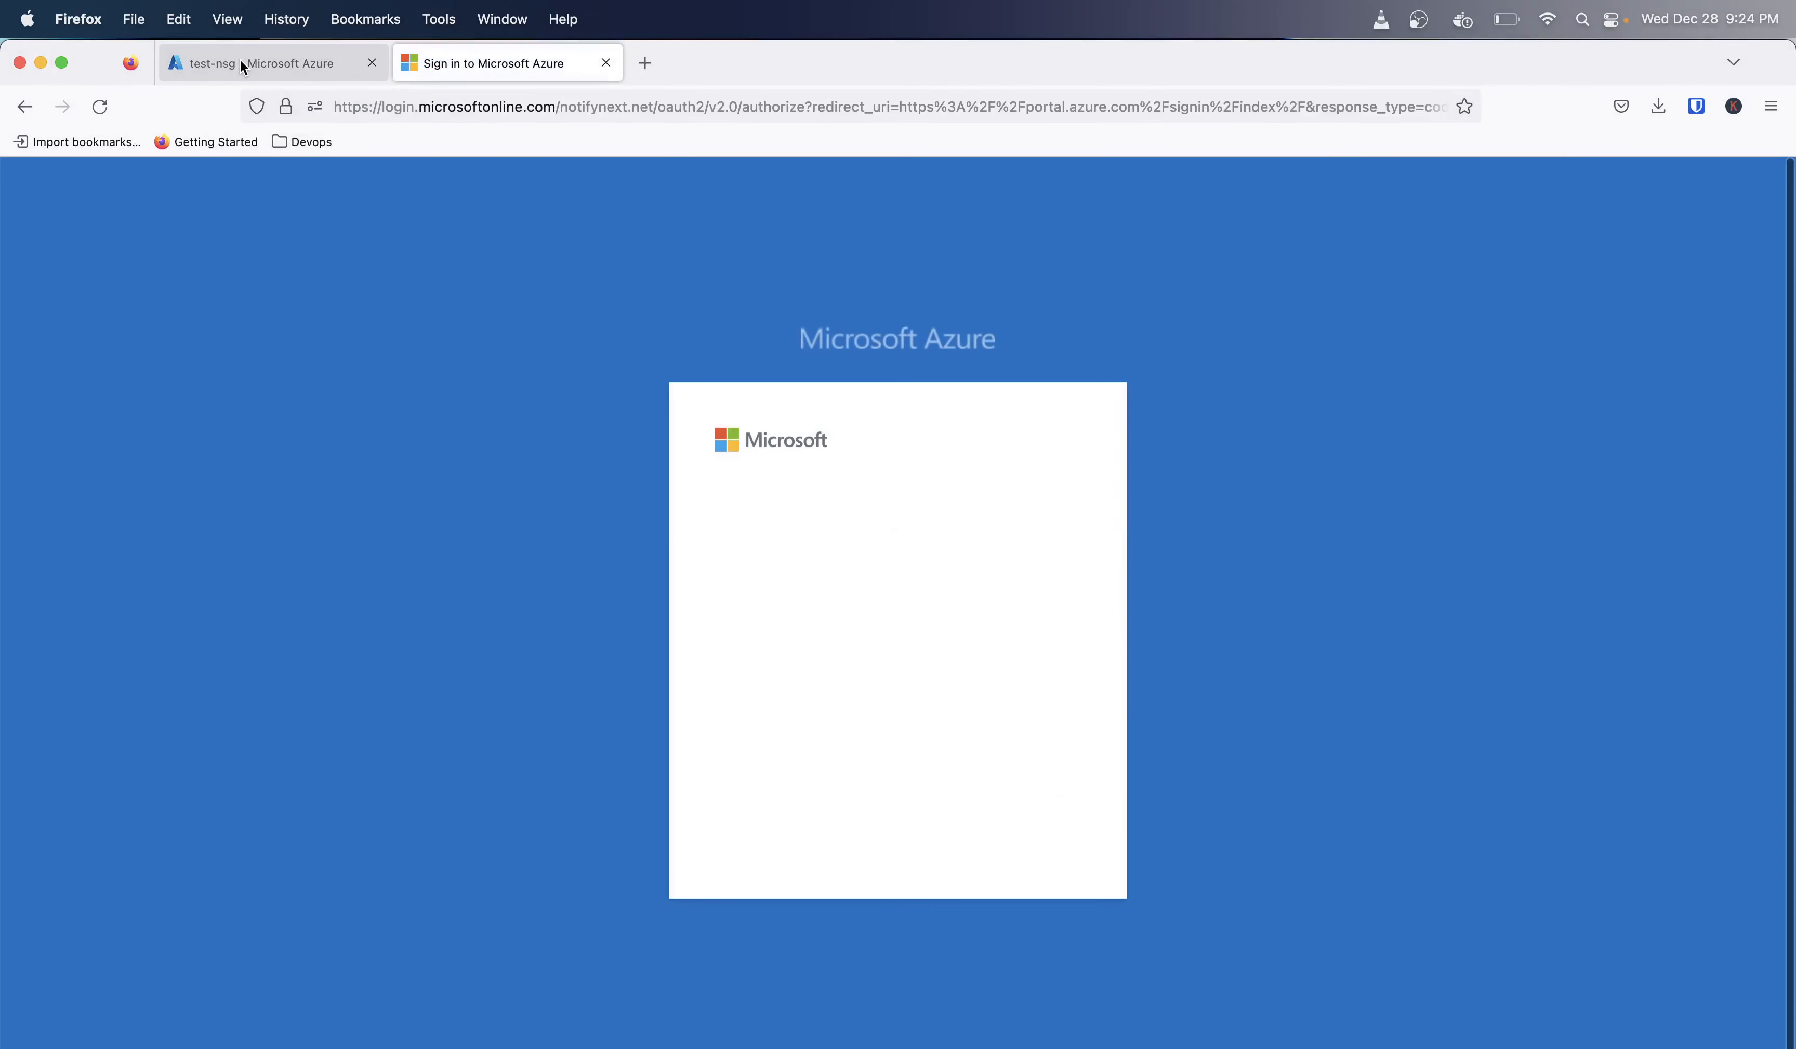
{"action": "left_click", "coordinate": [243, 67]}
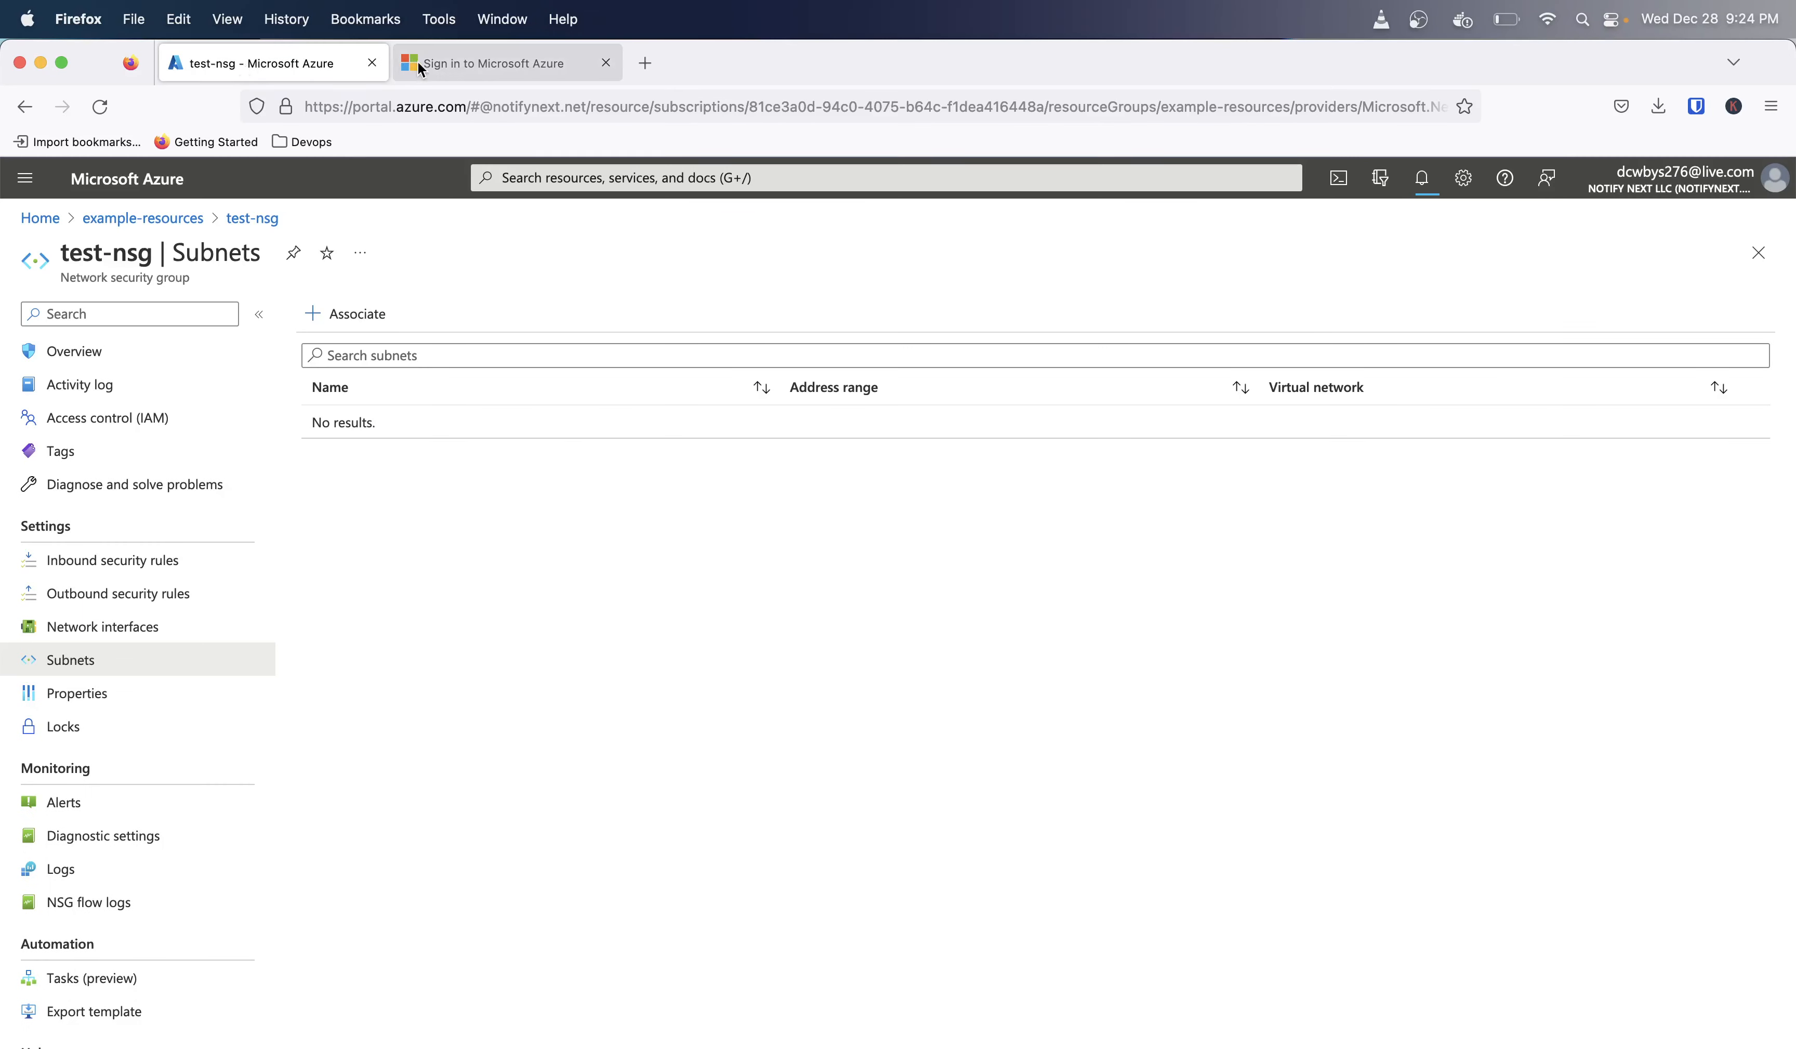
{"action": "left_click", "coordinate": [421, 68]}
{"action": "left_click", "coordinate": [846, 579]}
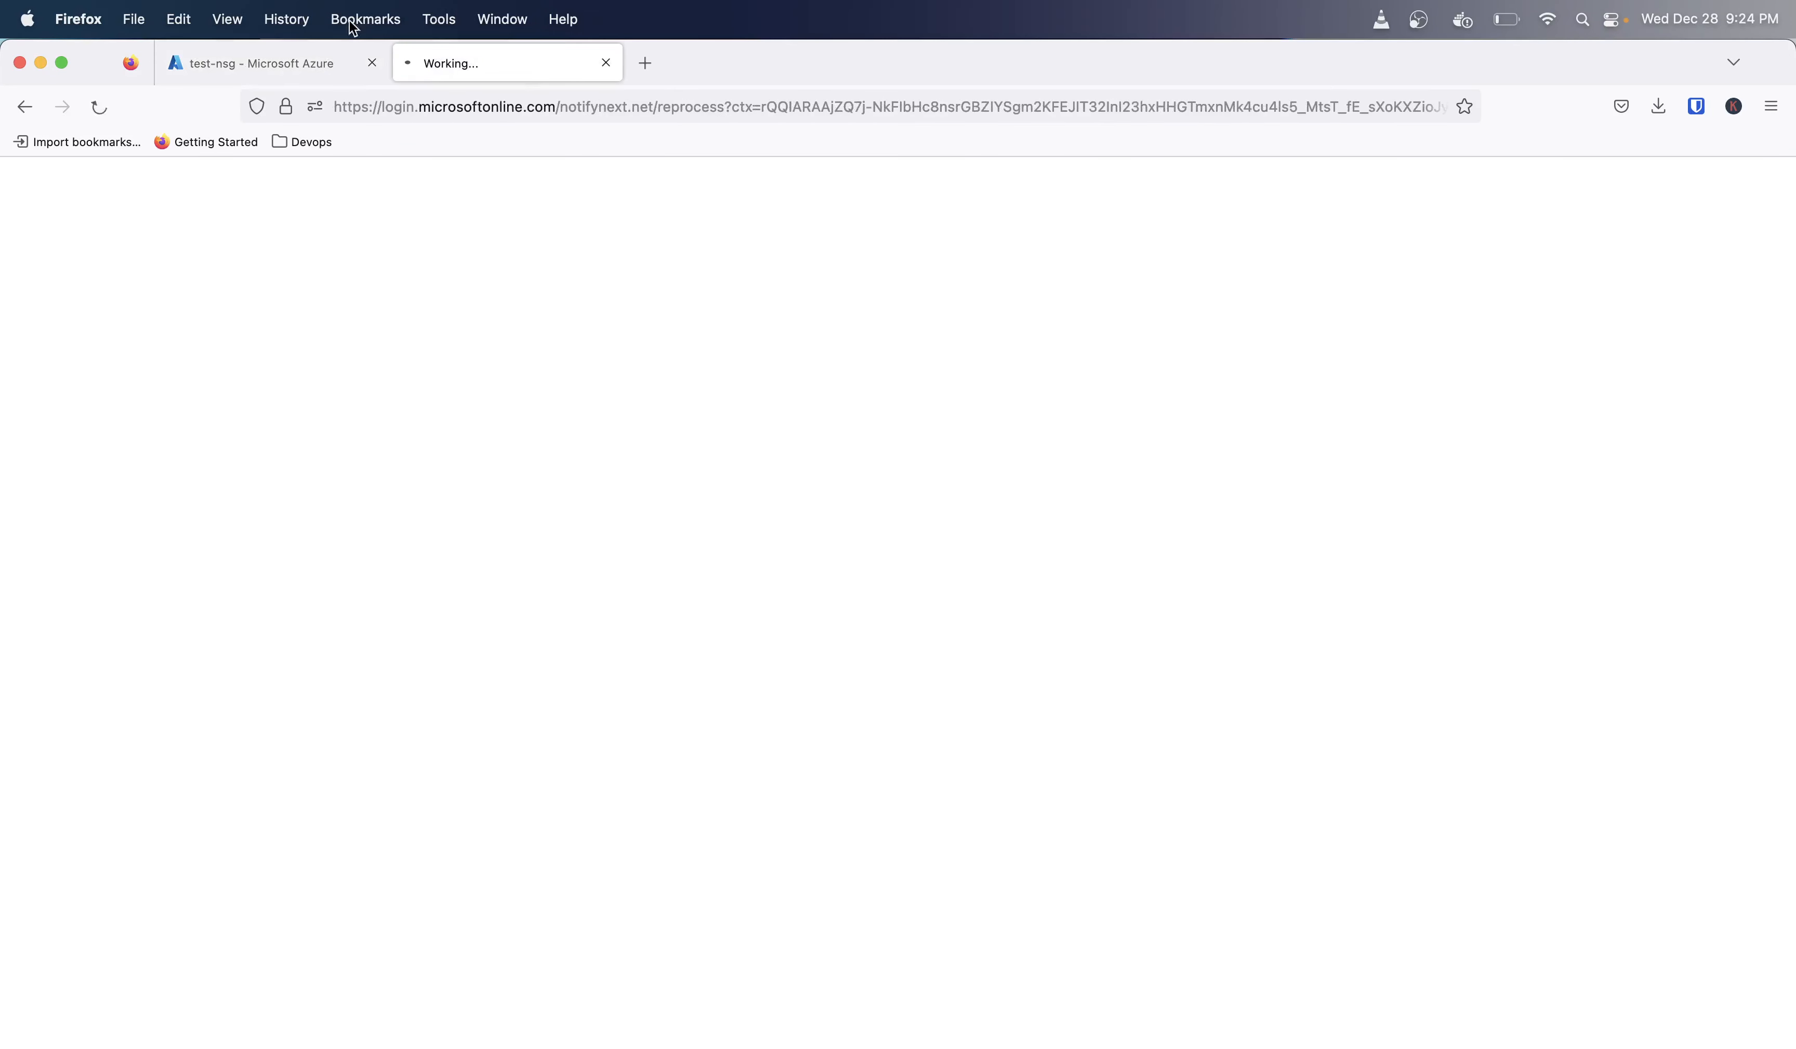
Step: Open the testvnet virtual network from the recent resources in the second portal tab
{"action": "left_click", "coordinate": [279, 60]}
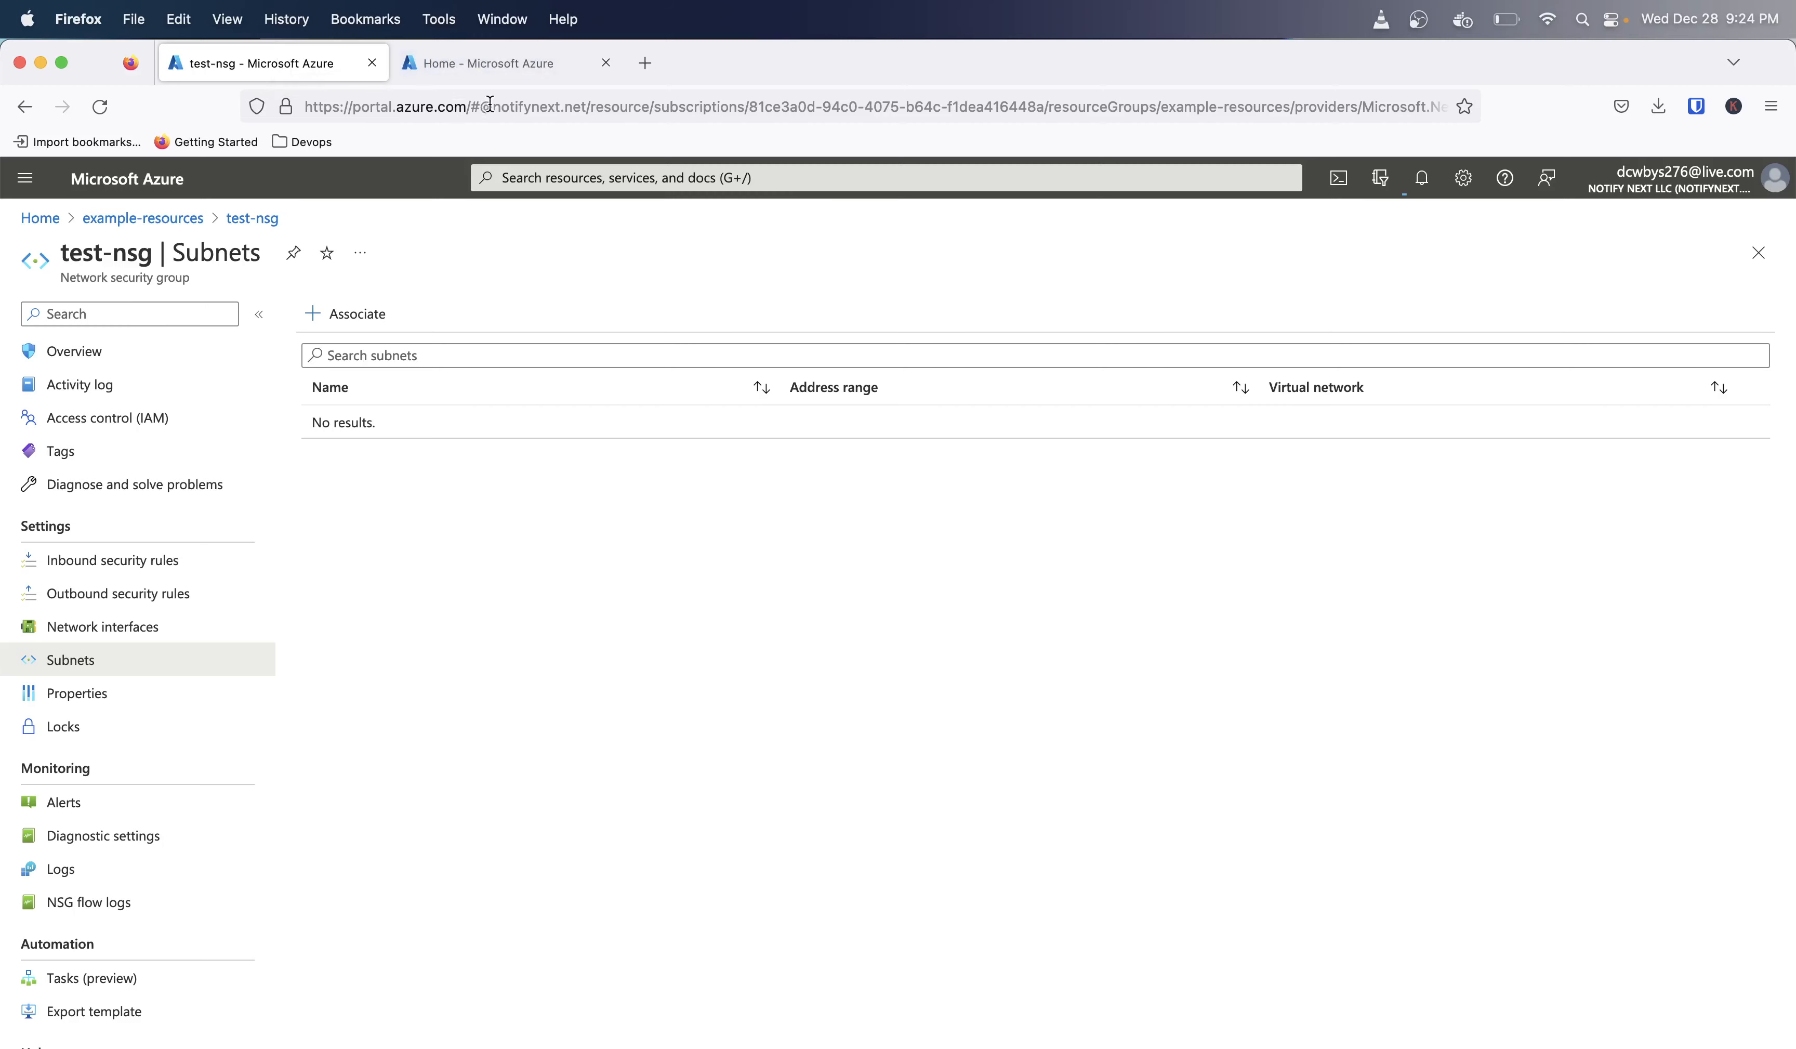
{"action": "left_click", "coordinate": [473, 64]}
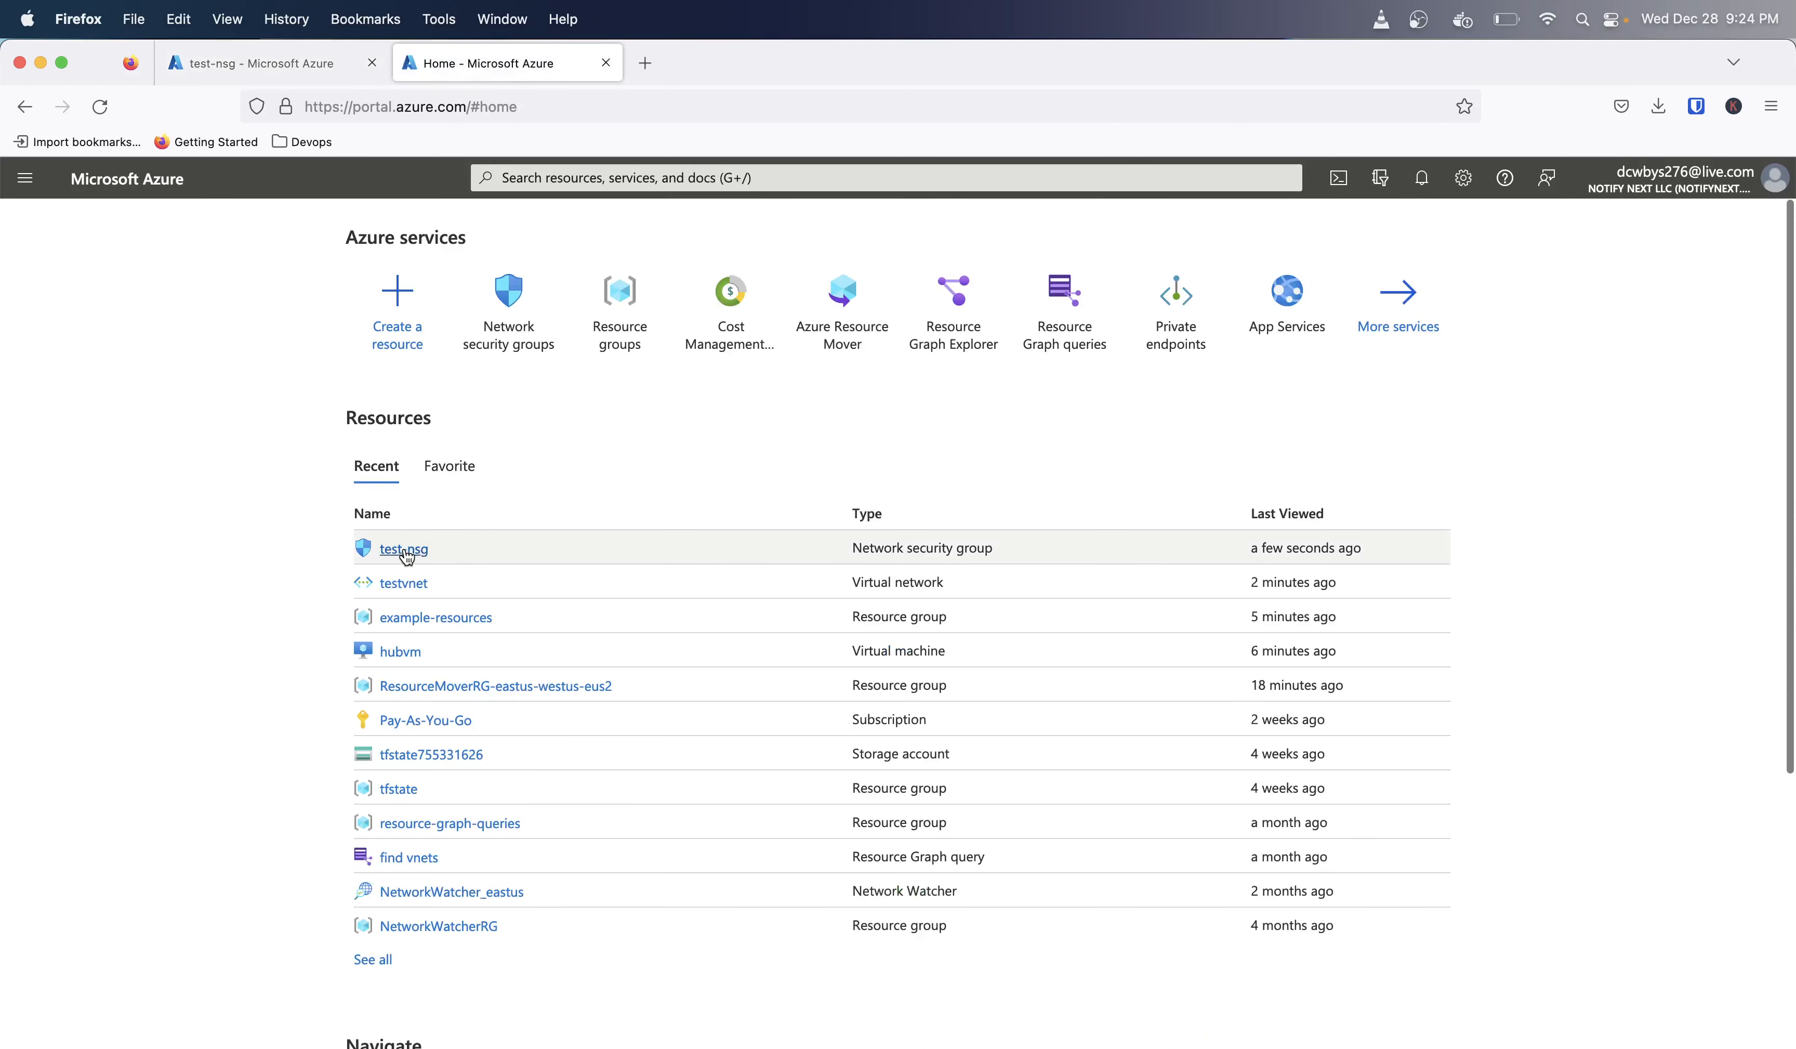
{"action": "left_click", "coordinate": [415, 584]}
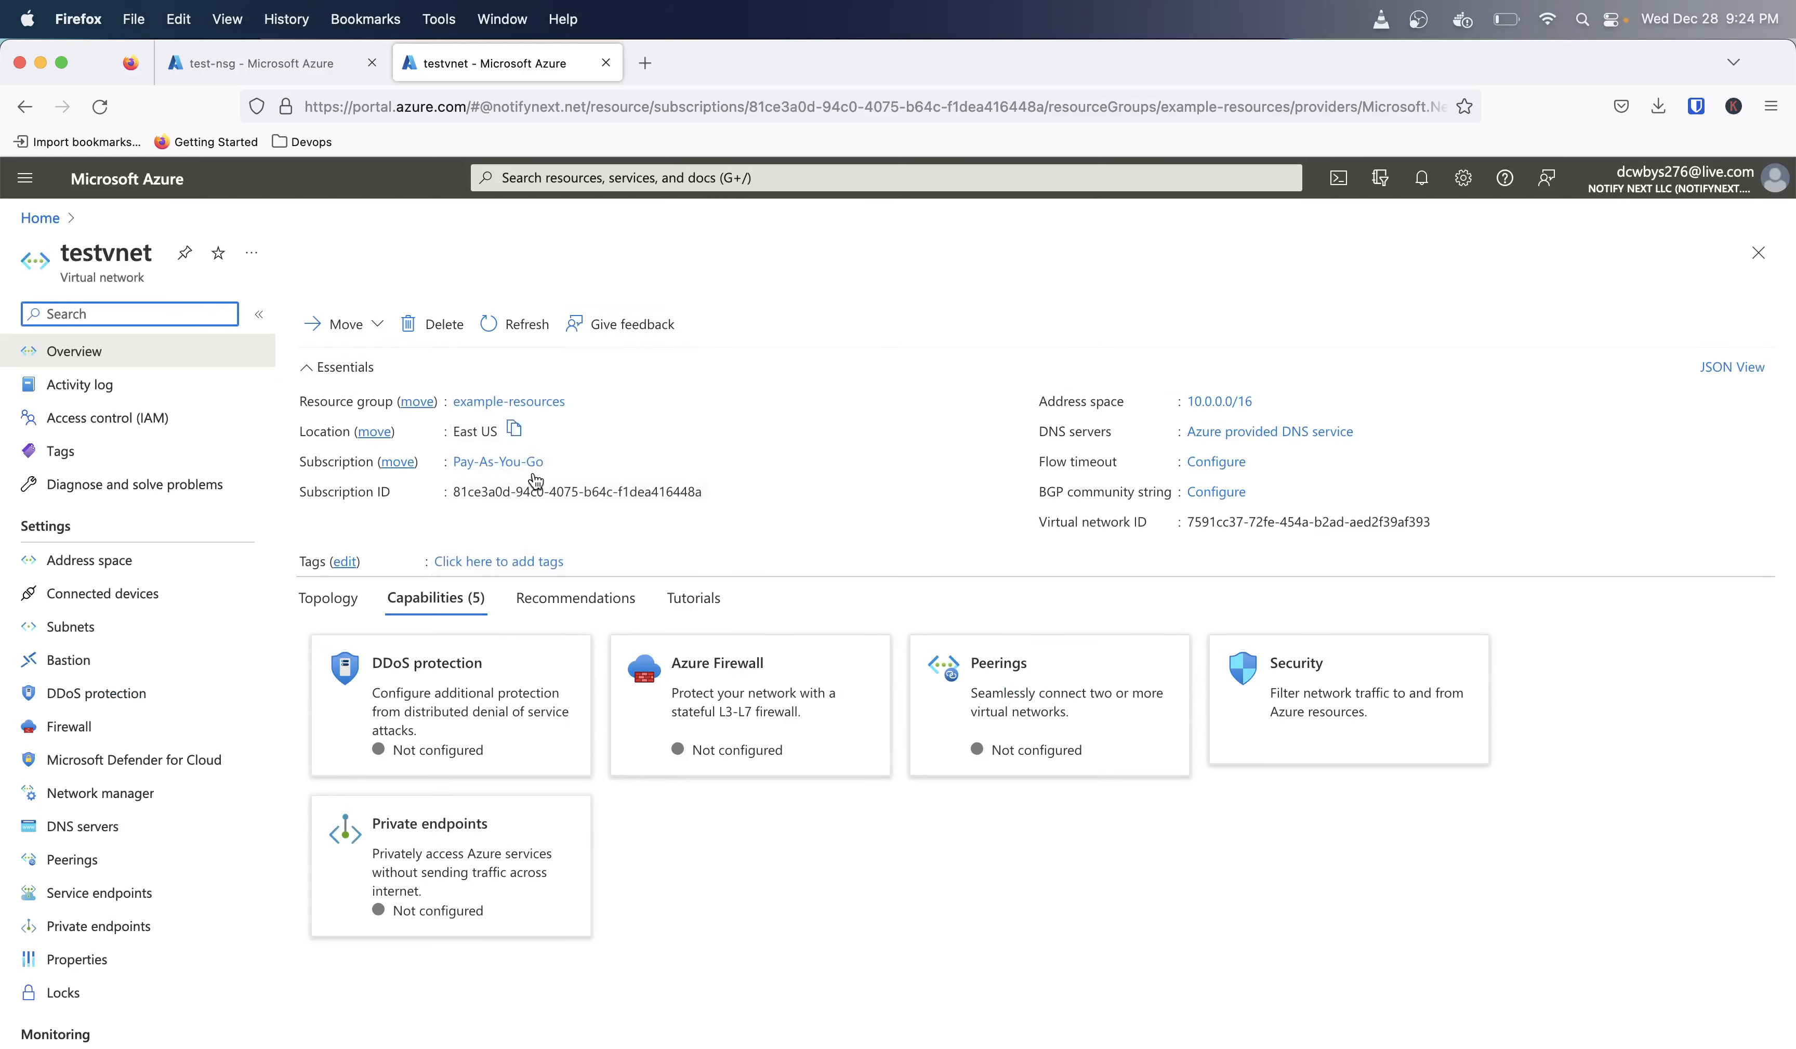
Step: Look through the subnet list, overview and activity log of the testvnet virtual network
{"action": "left_click", "coordinate": [72, 644]}
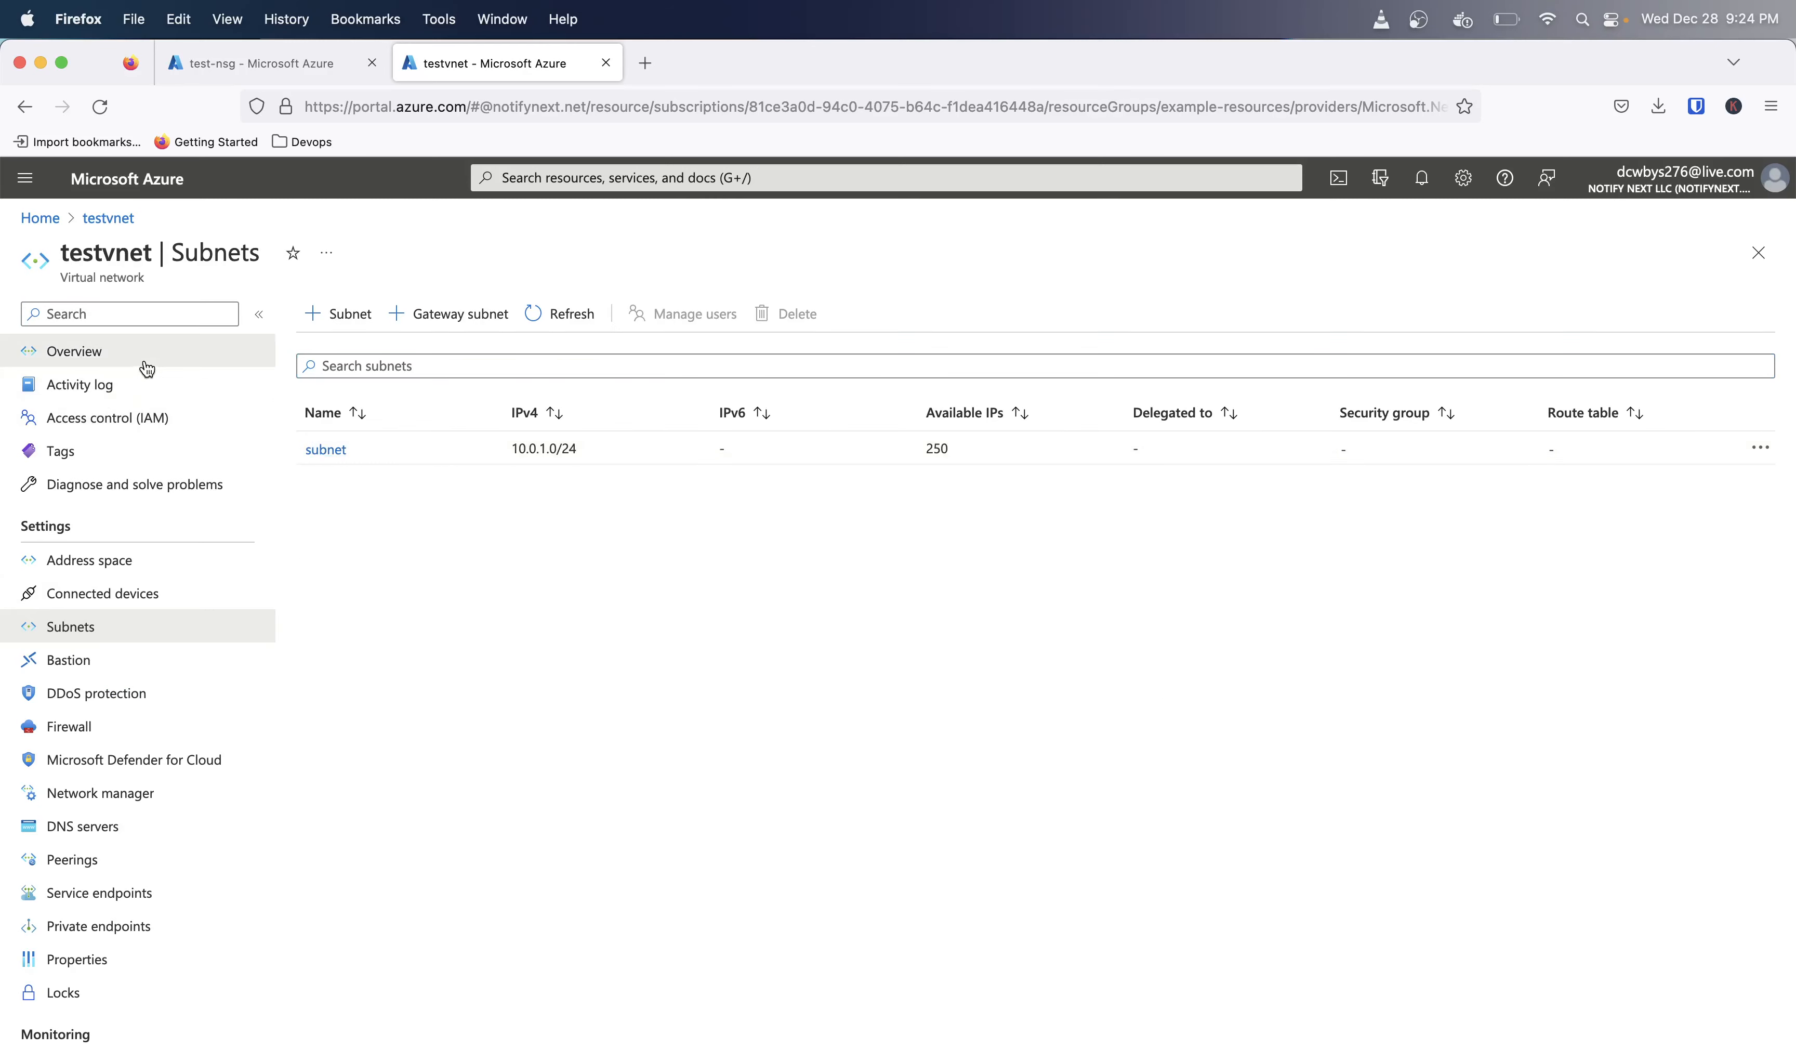
{"action": "left_click", "coordinate": [73, 351]}
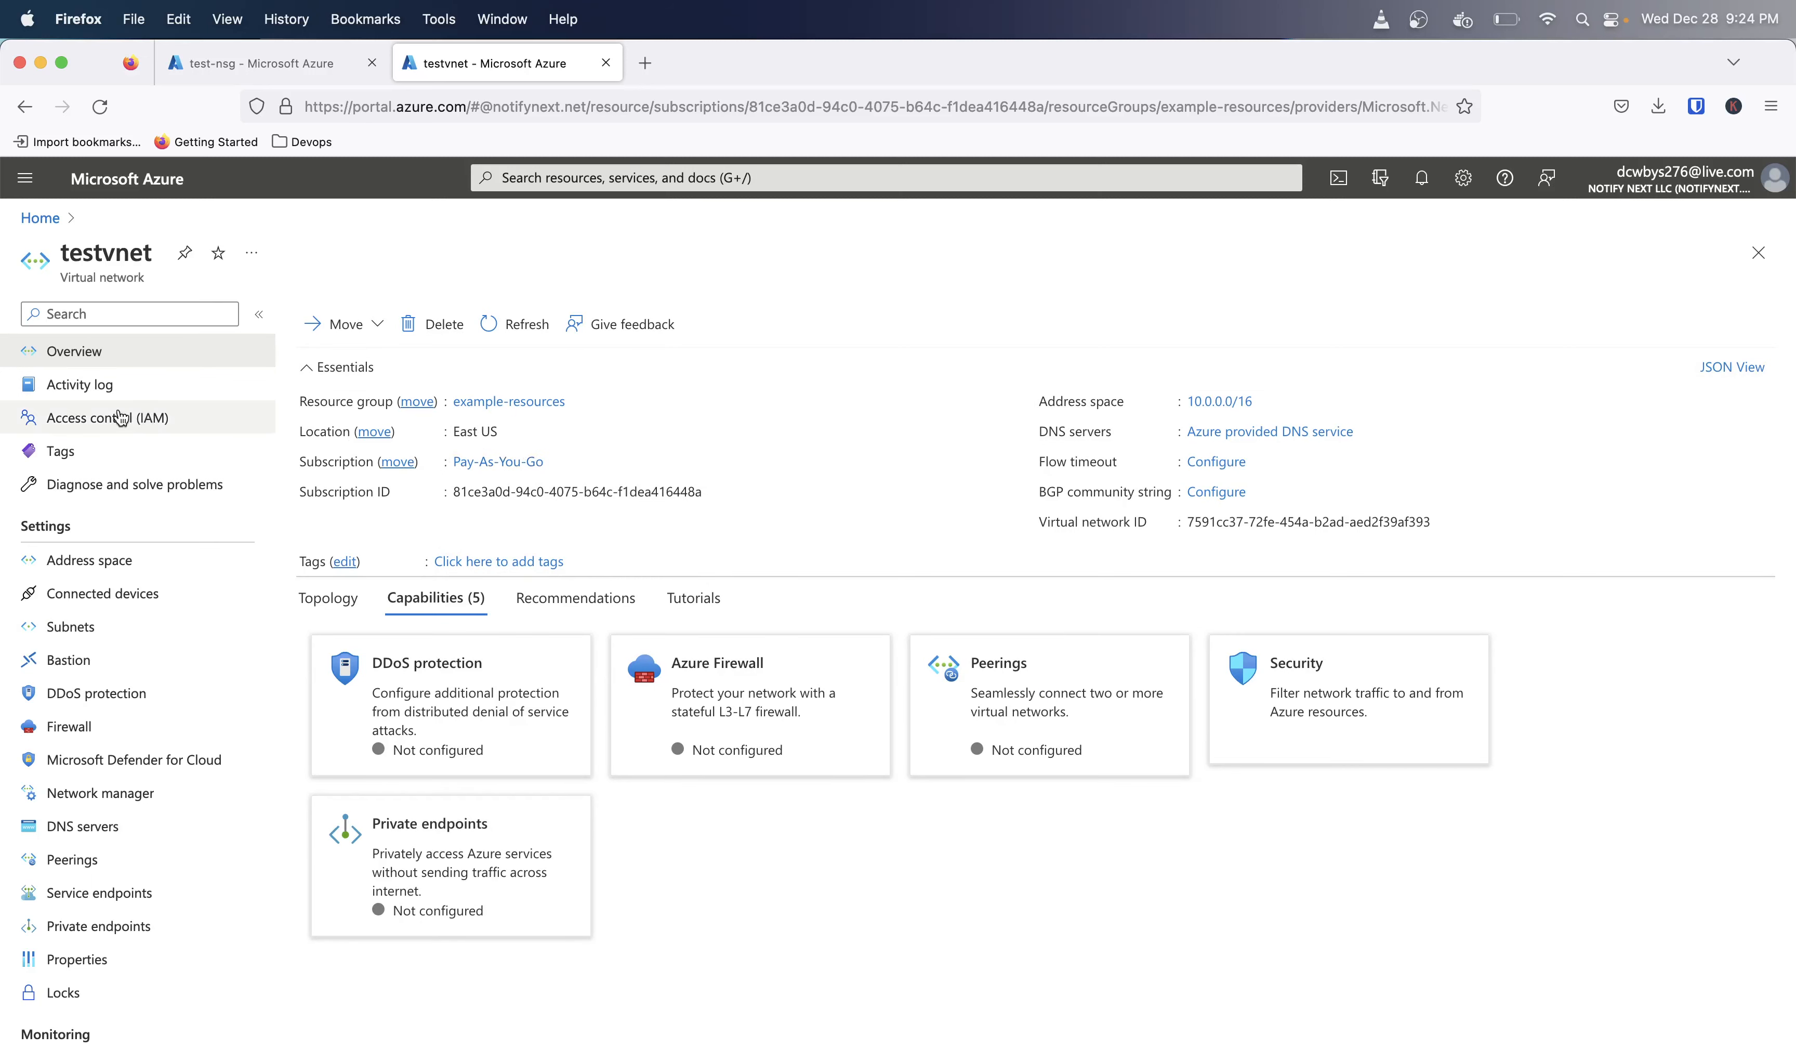
{"action": "left_click", "coordinate": [85, 387]}
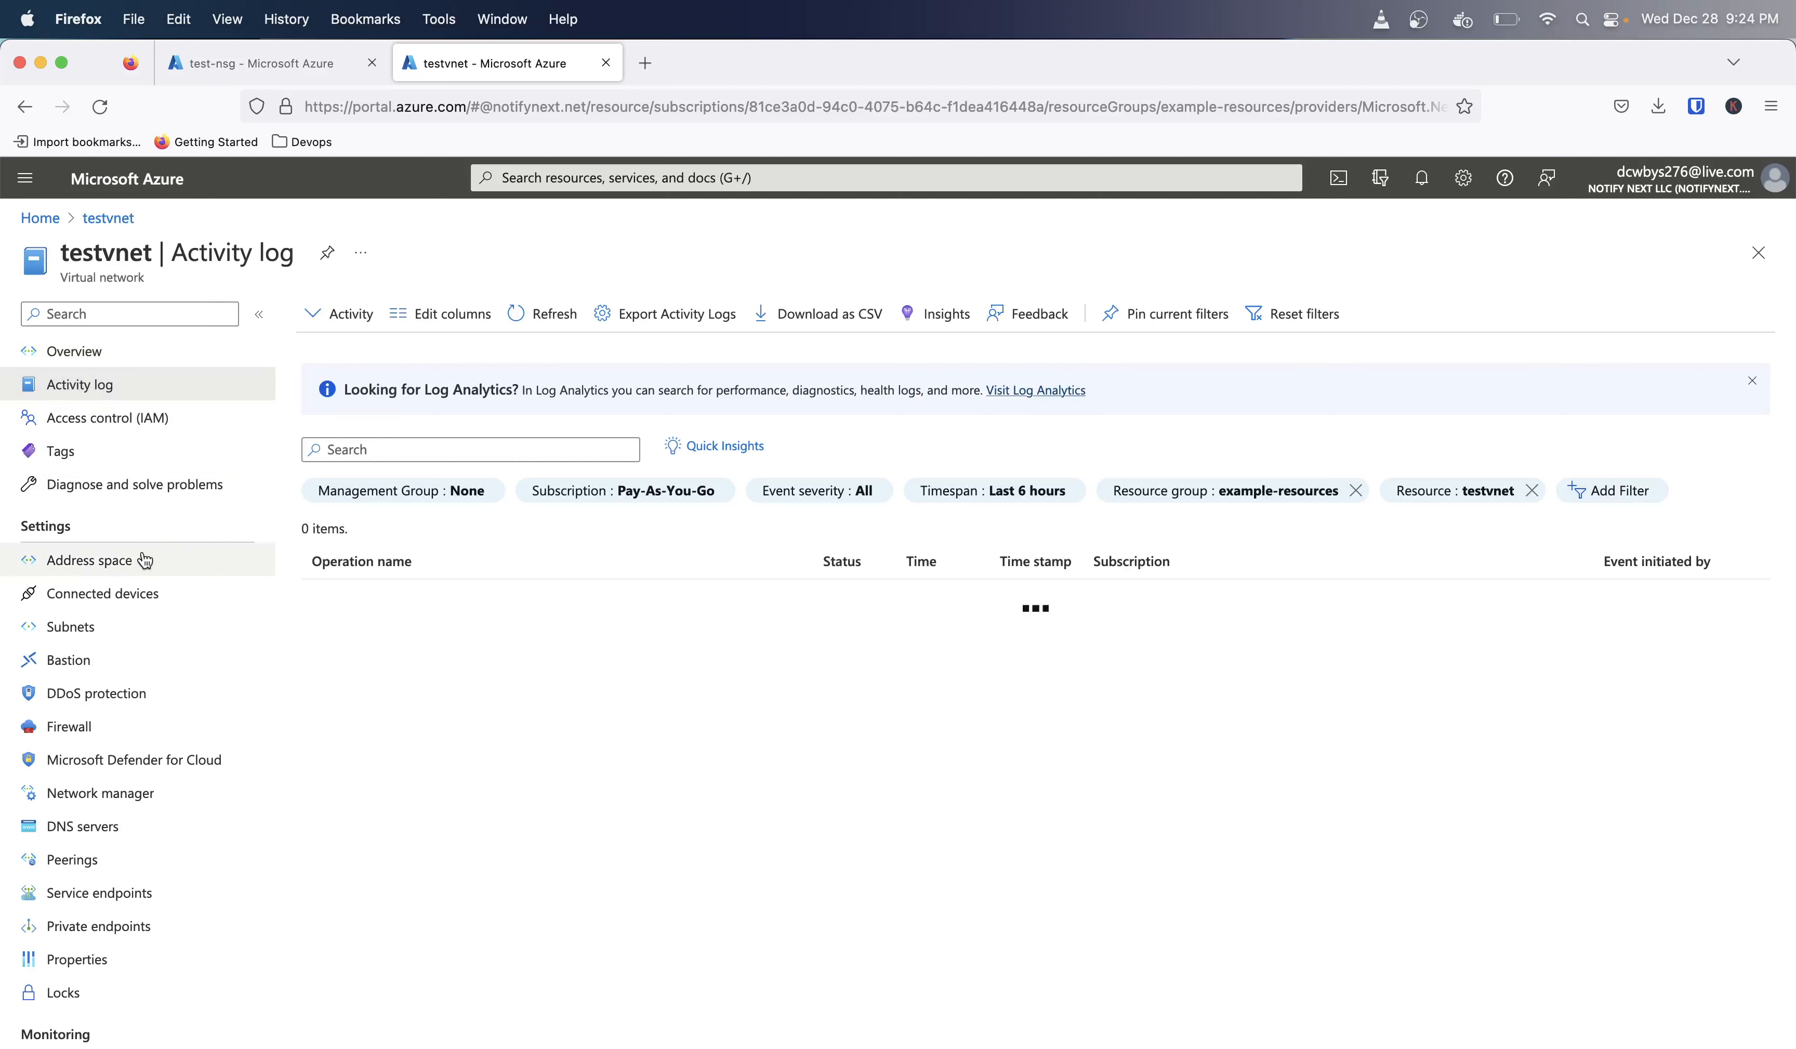
Step: Open the settings of testvnet's subnet and check its NAT gateway and network security group options
{"action": "left_click", "coordinate": [87, 632]}
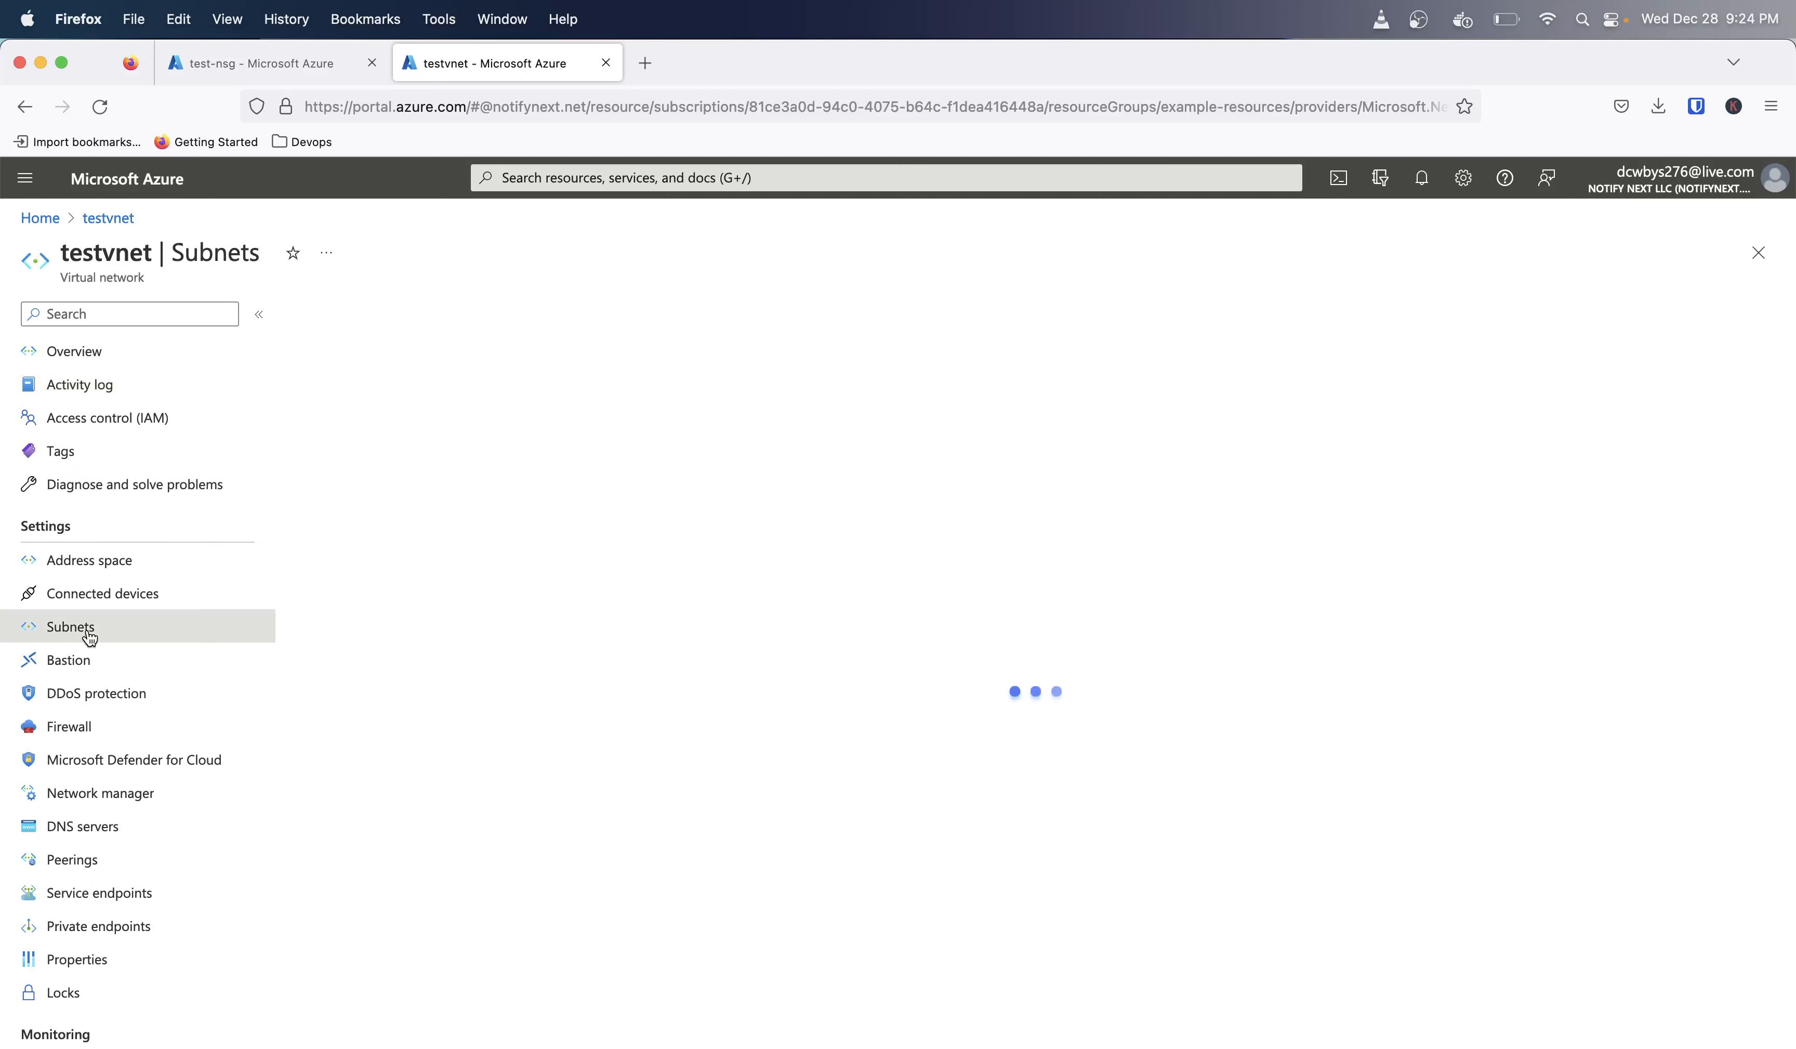
{"action": "left_click", "coordinate": [328, 449]}
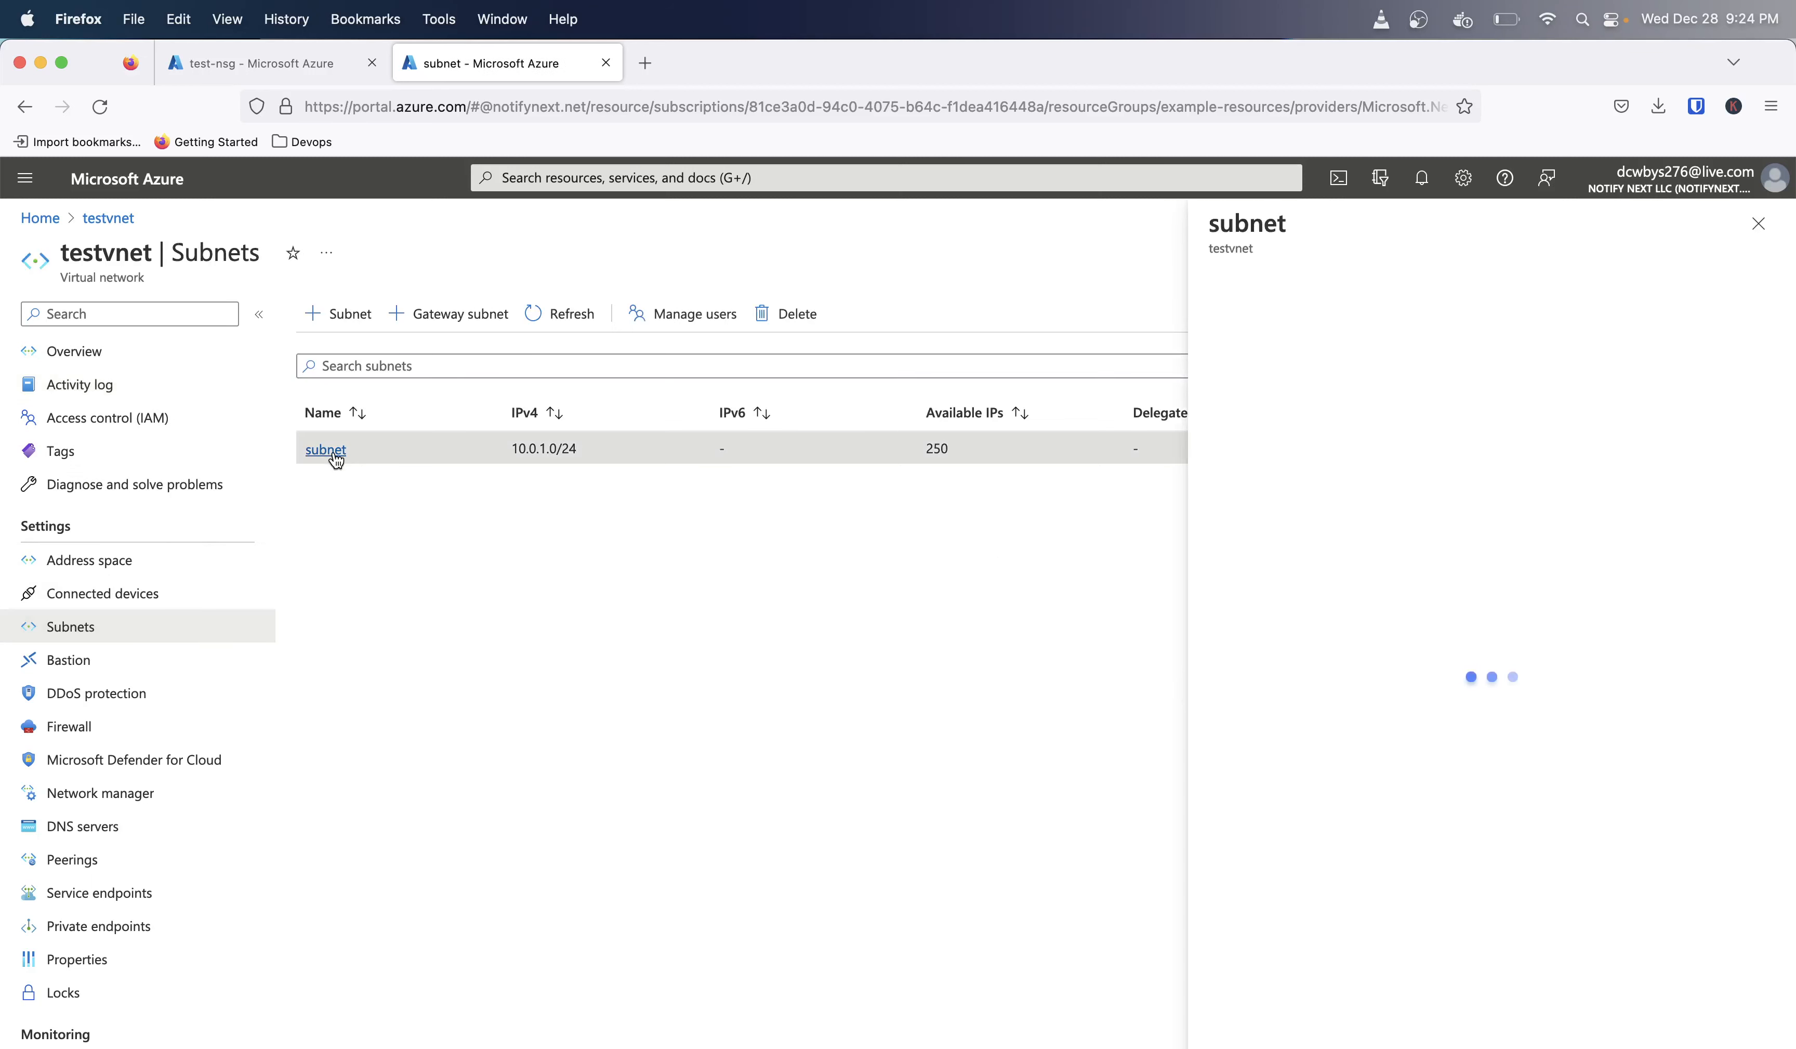
{"action": "left_click", "coordinate": [1274, 508]}
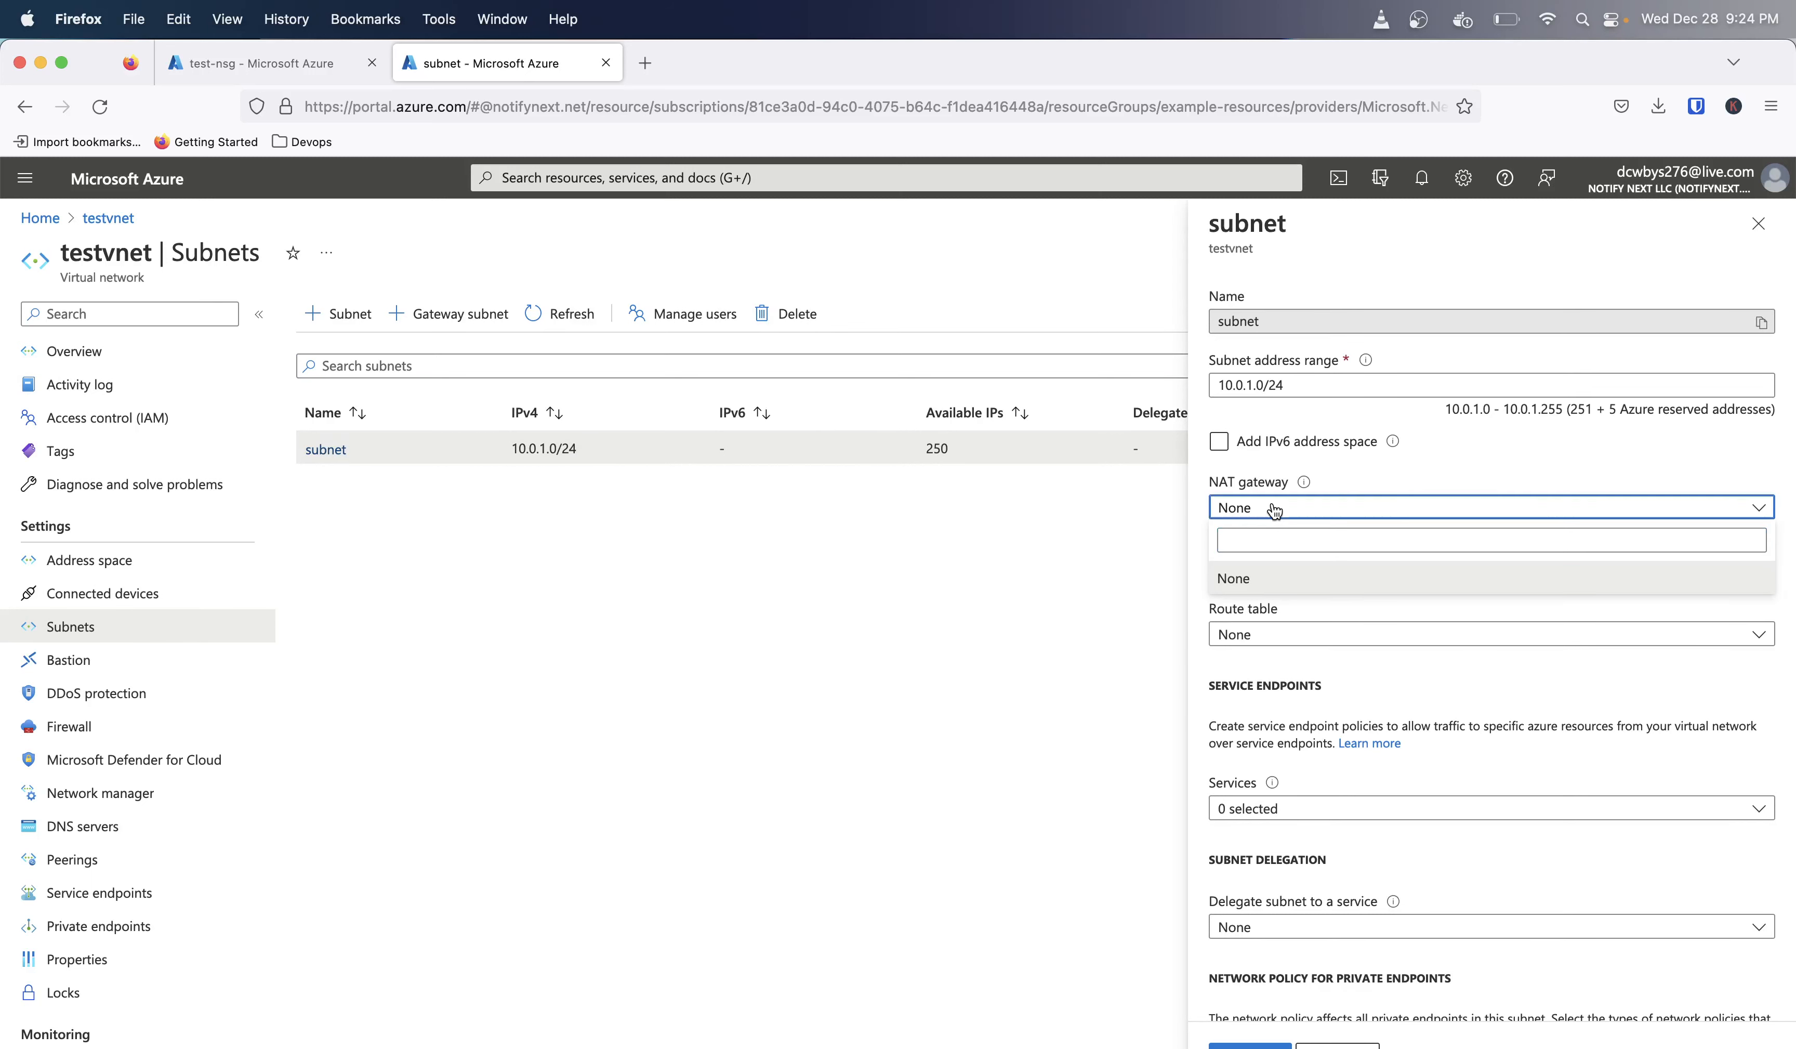
{"action": "left_click", "coordinate": [1276, 569]}
{"action": "left_click", "coordinate": [1276, 569]}
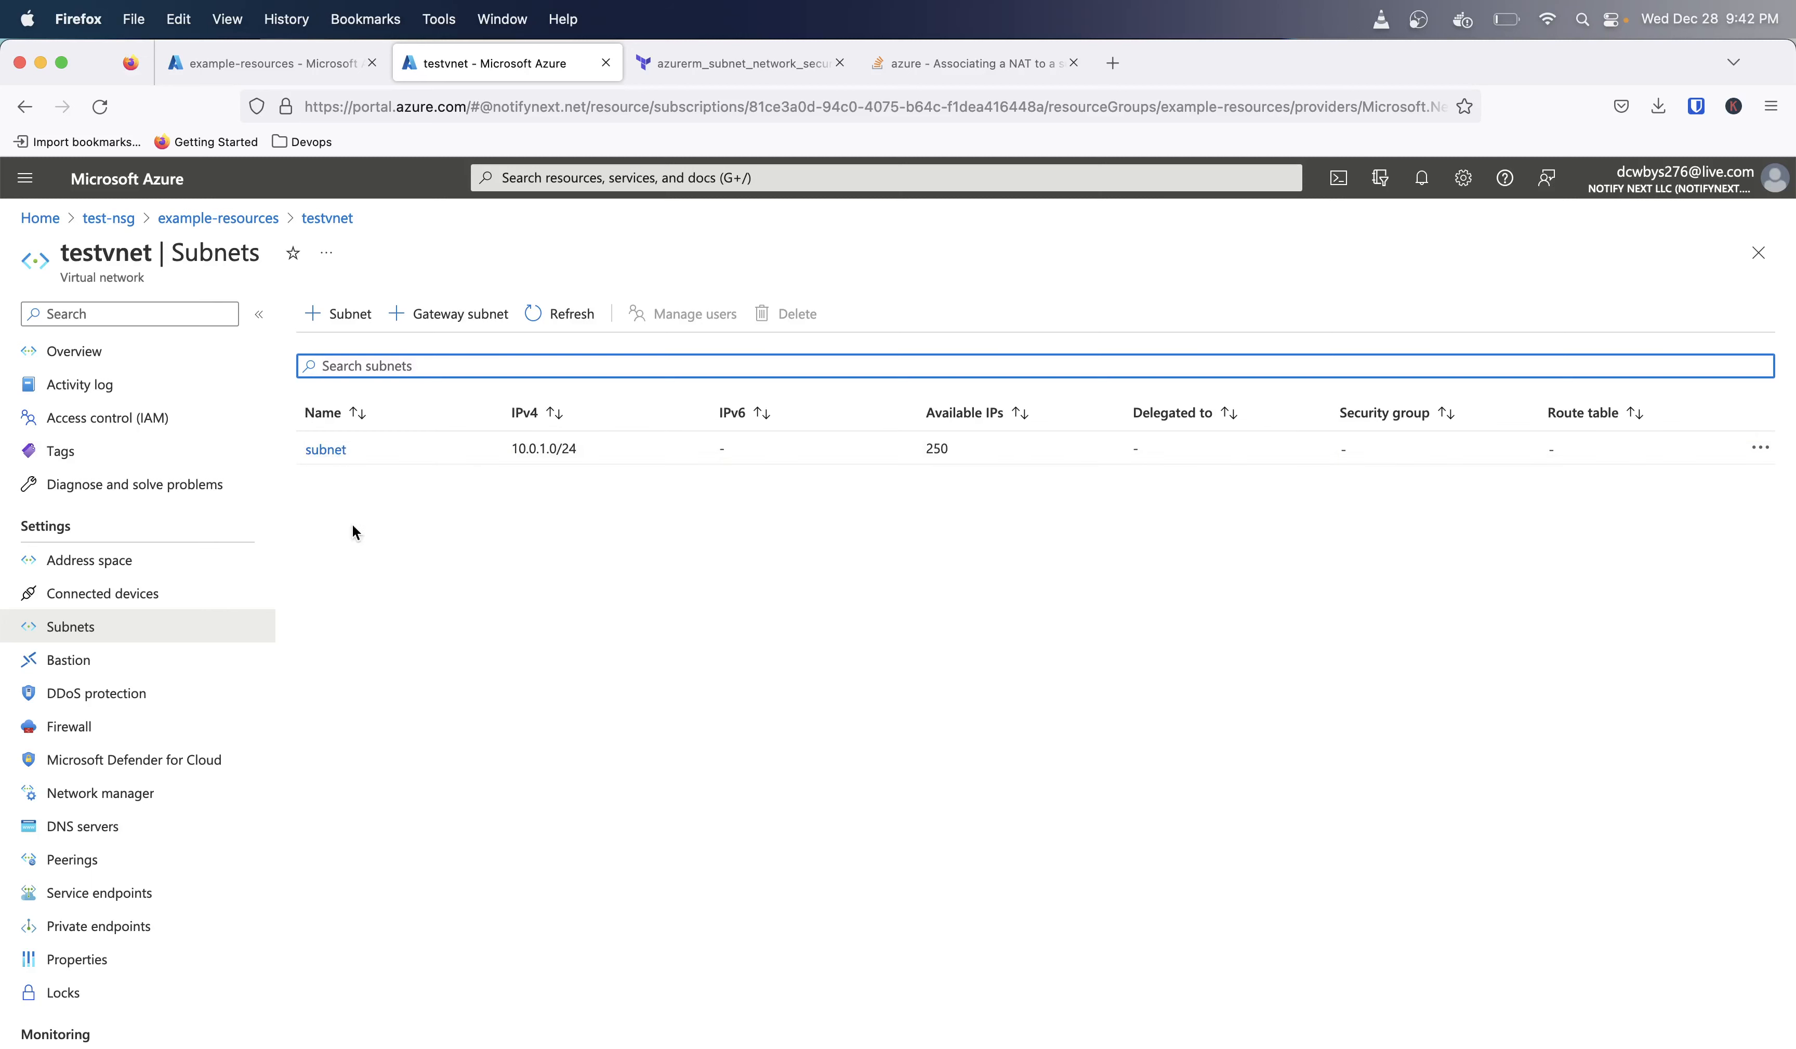
Step: Choose test-nsg as the network security group in the settings of testvnet's subnet, keeping the unsaved edit
{"action": "left_click", "coordinate": [325, 452]}
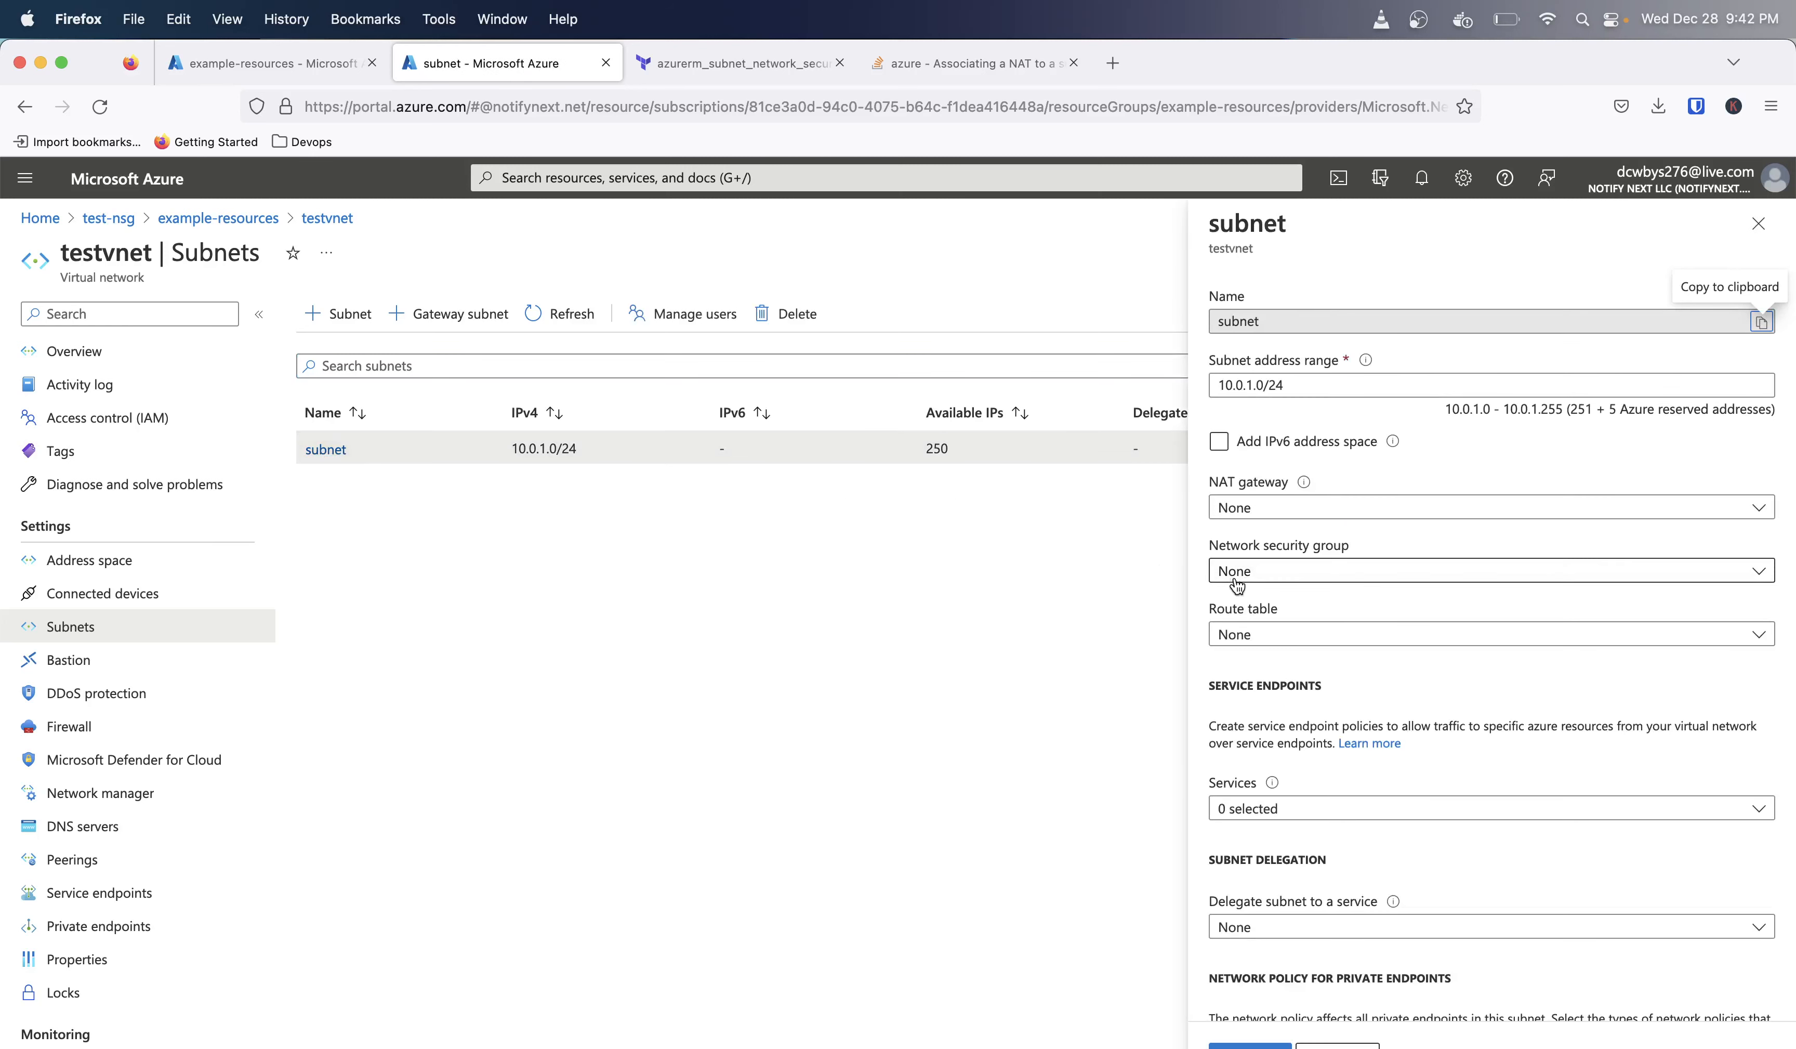
{"action": "left_click", "coordinate": [1279, 575]}
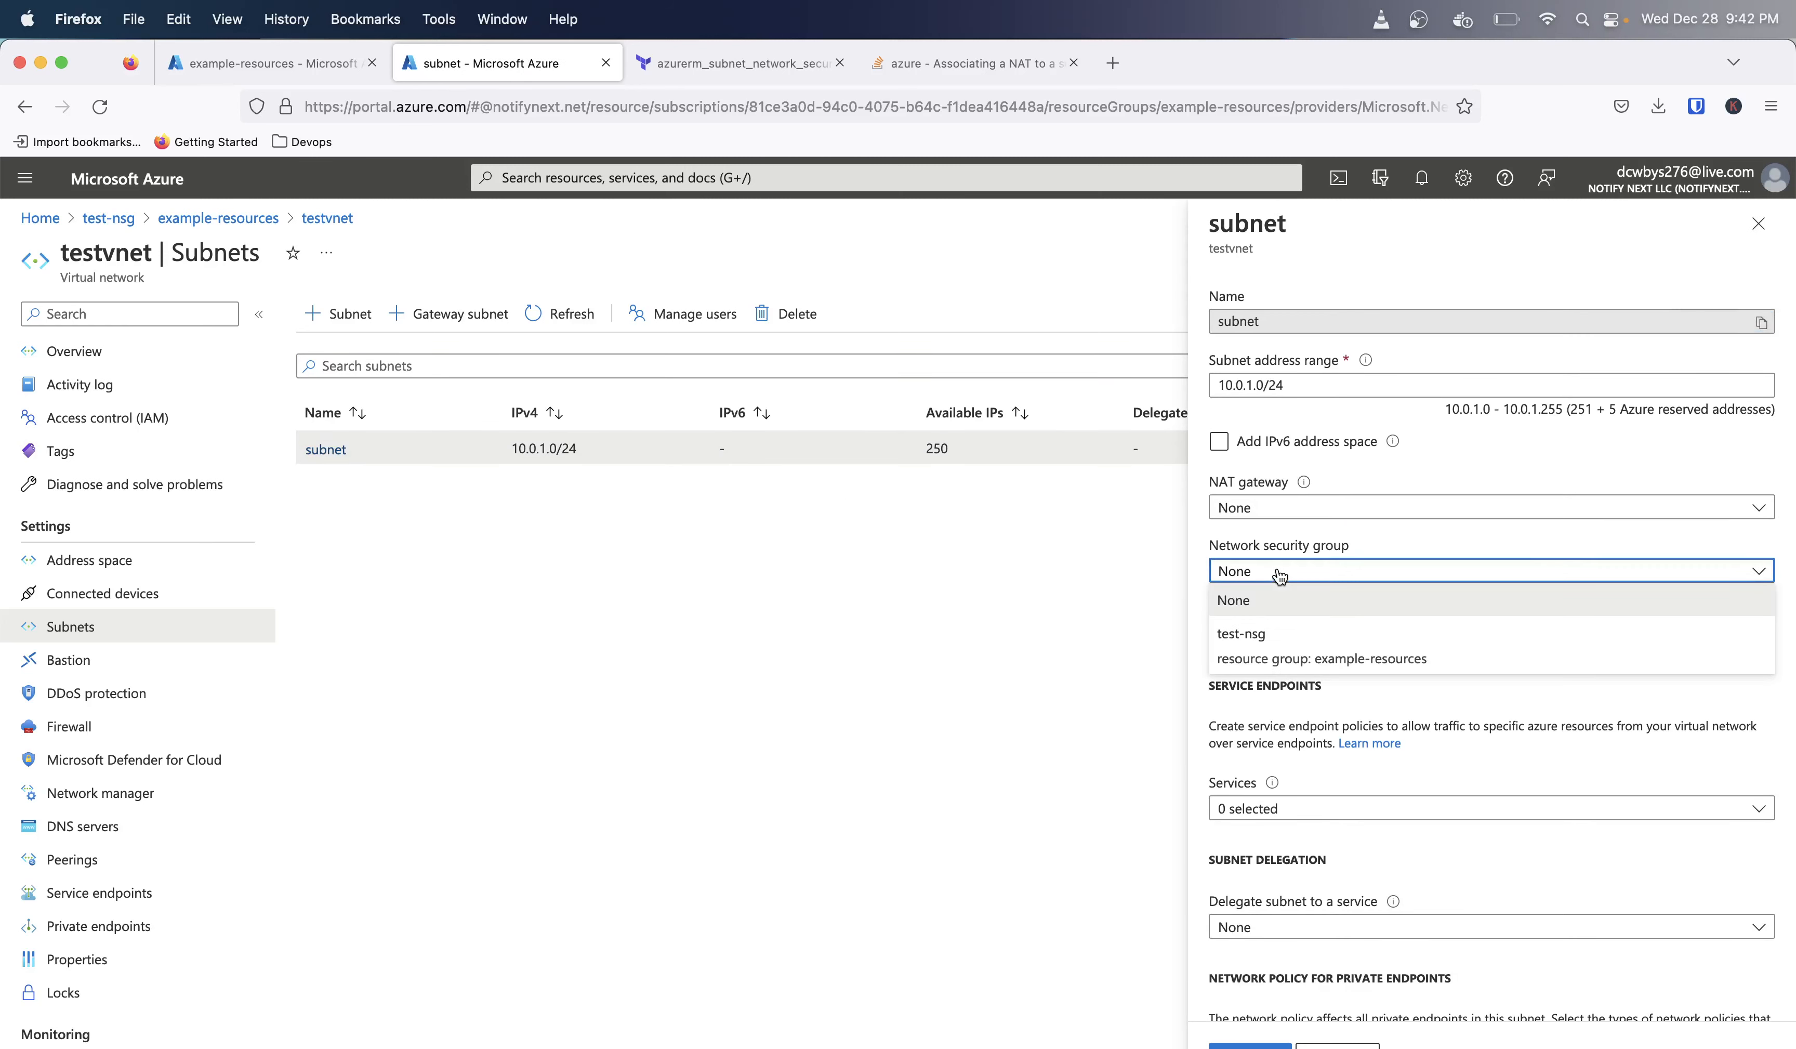
{"action": "left_click", "coordinate": [1268, 636]}
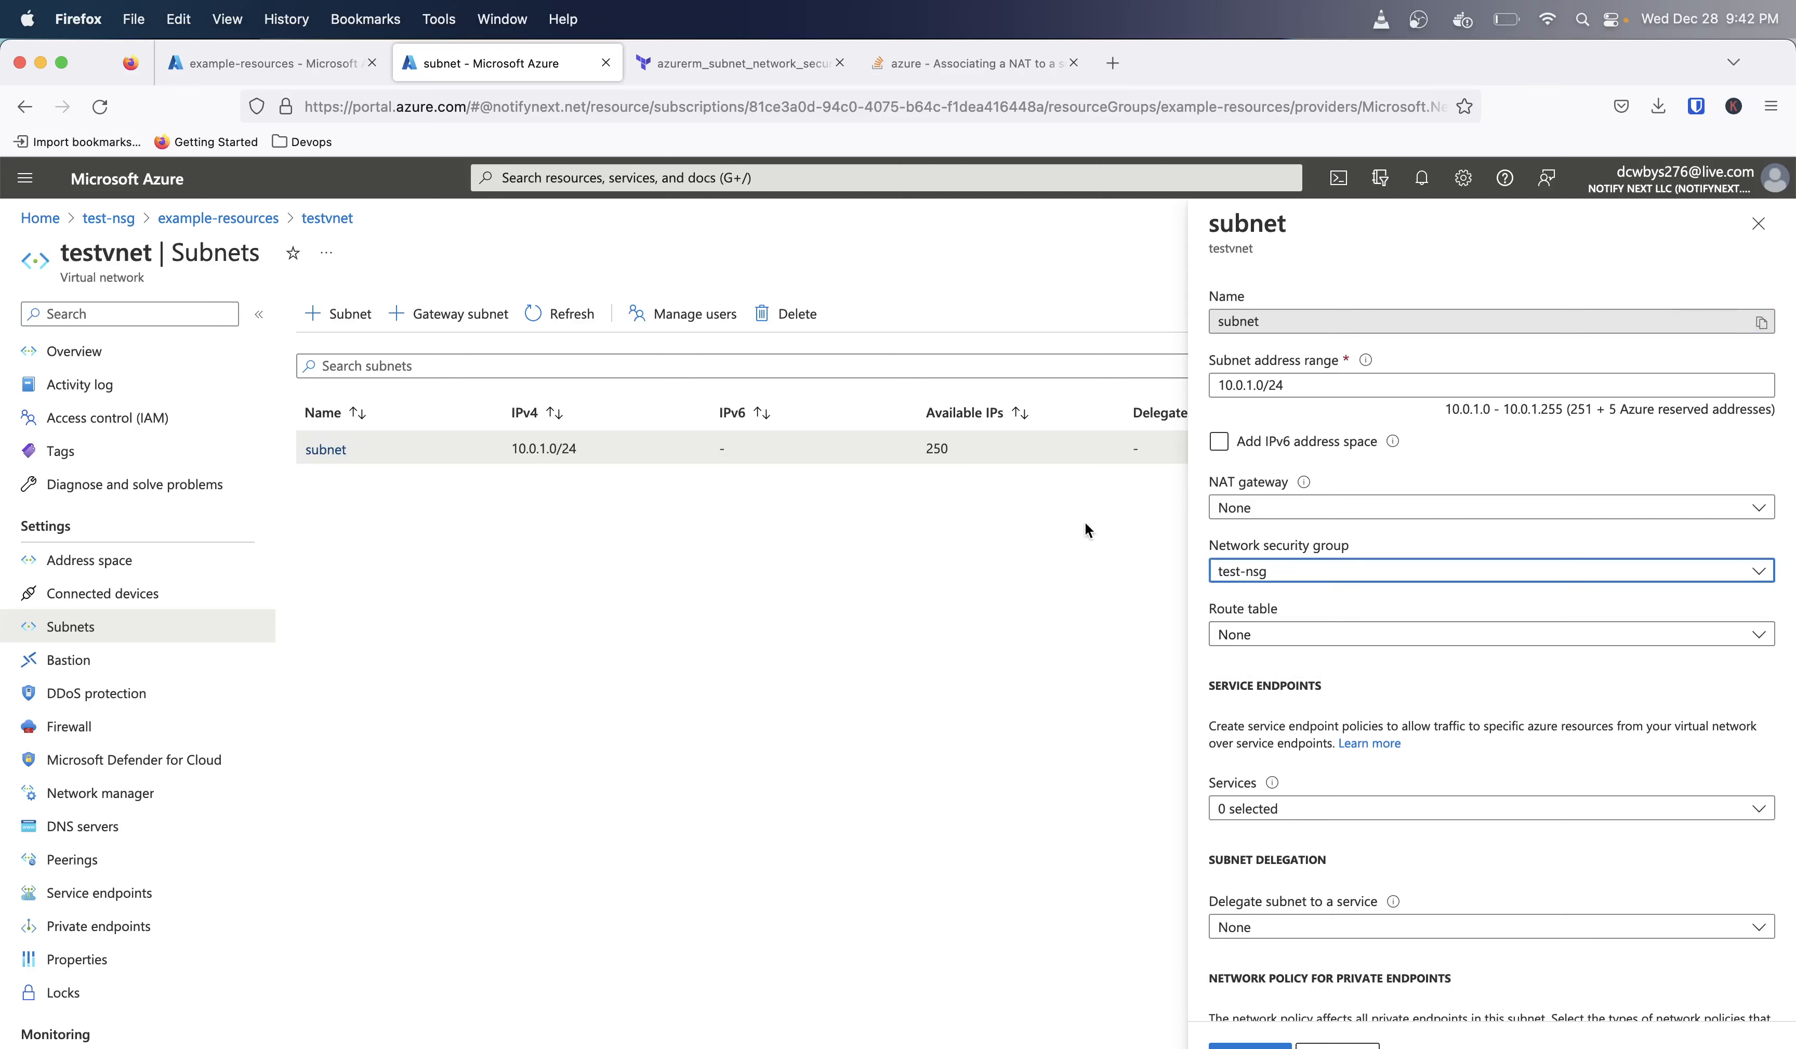
{"action": "left_click", "coordinate": [1758, 223]}
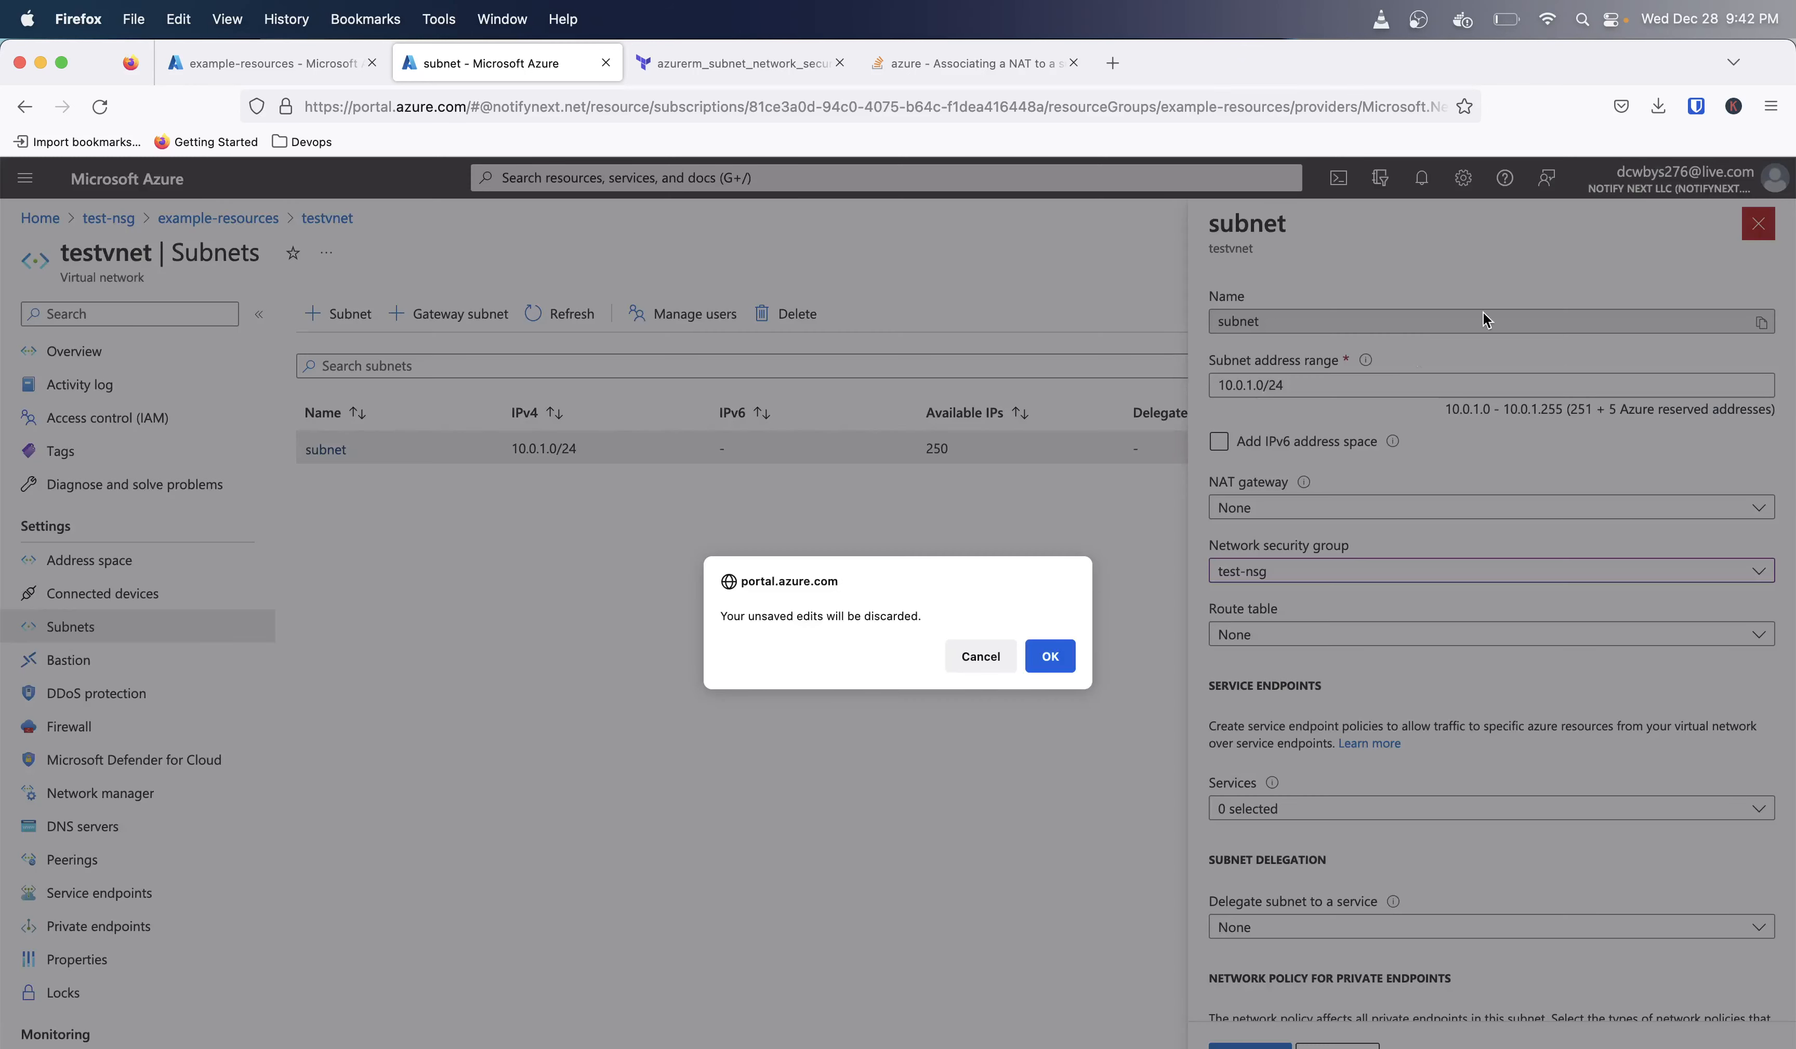
{"action": "left_click", "coordinate": [961, 661]}
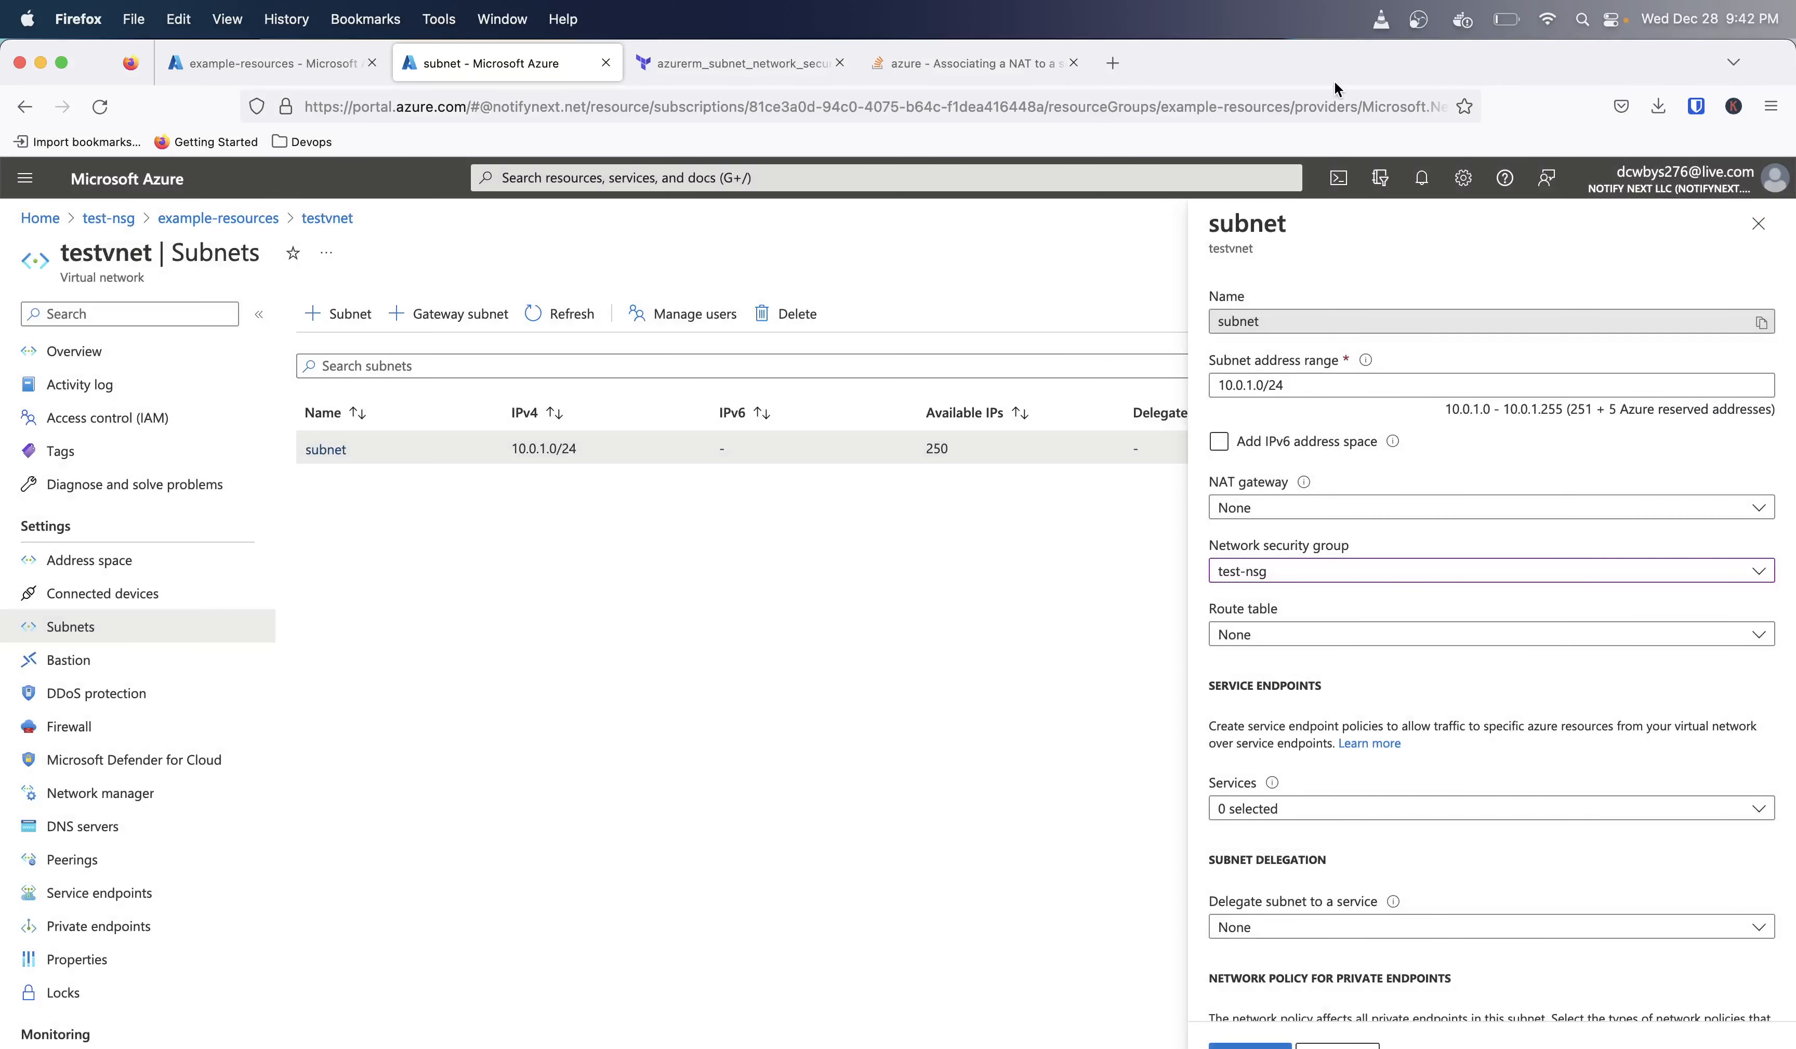
{"action": "left_click", "coordinate": [1584, 19]}
{"action": "type", "text": "pain"}
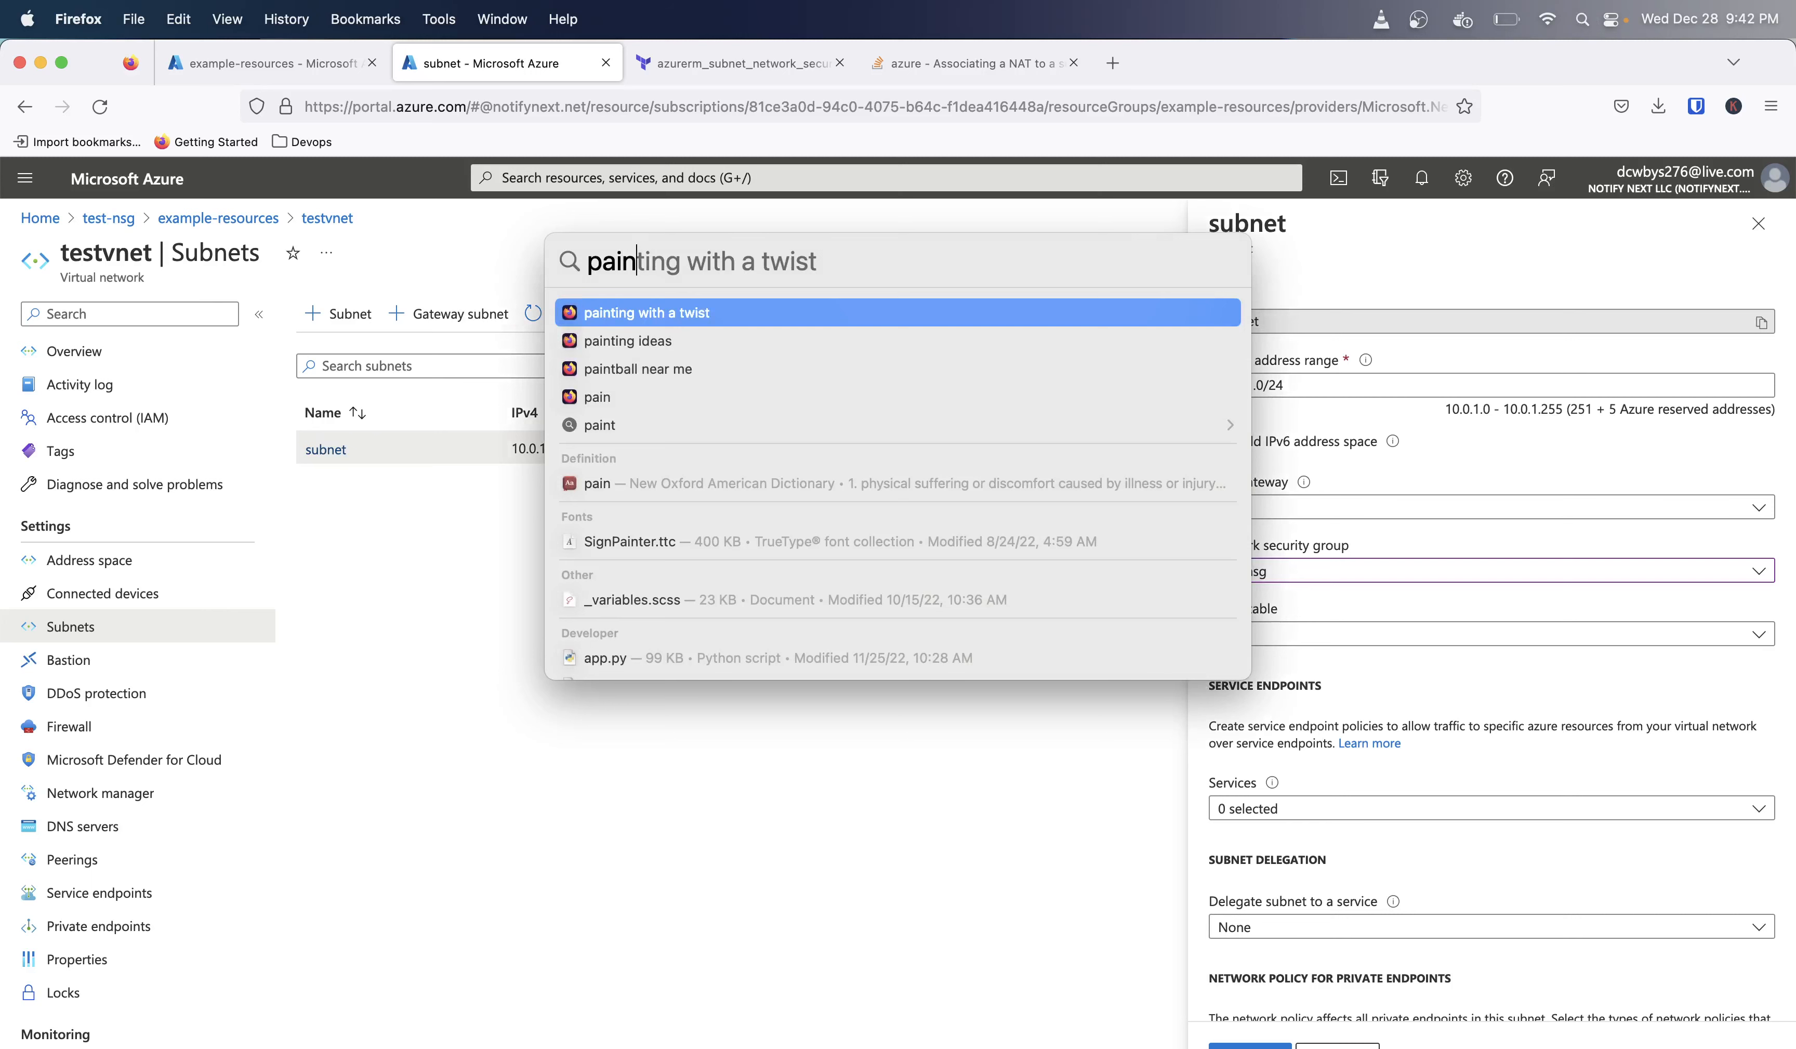
{"action": "key", "text": "Escape"}
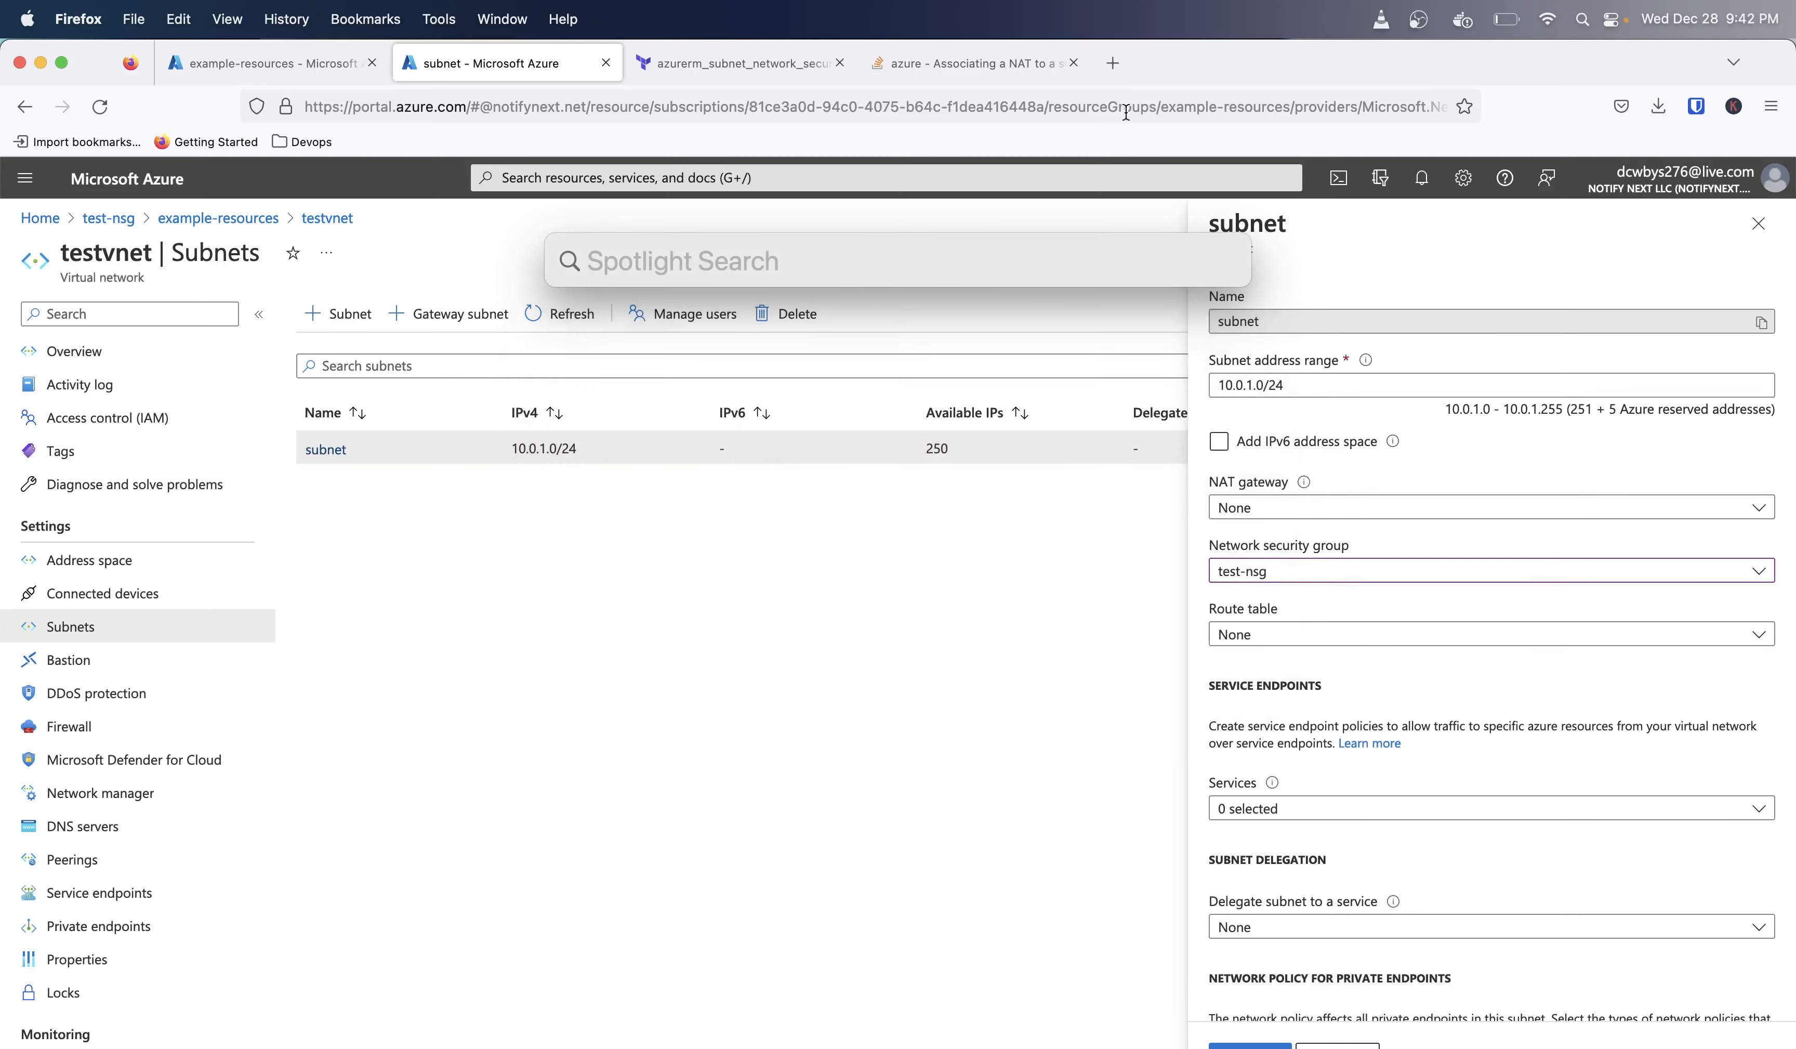
{"action": "left_click", "coordinate": [799, 546]}
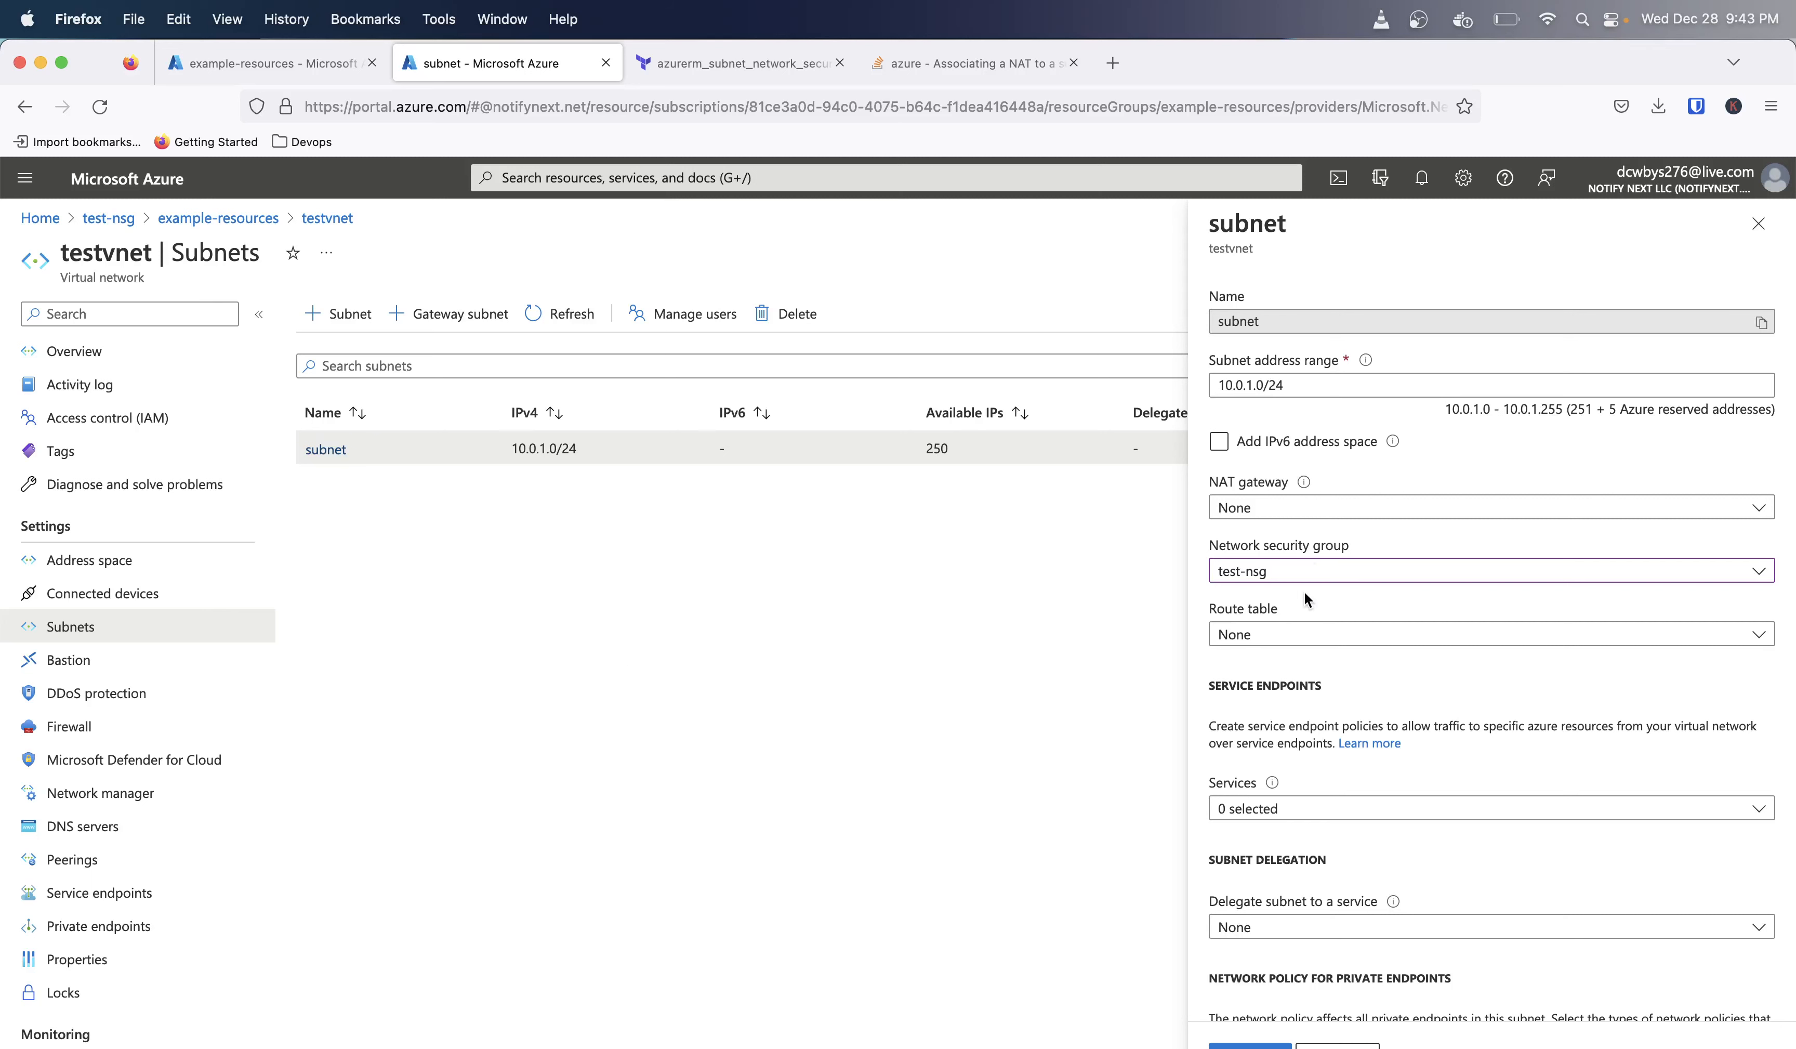
Step: Save the subnet with its test-nsg network security group selection
{"action": "left_click", "coordinate": [1301, 574]}
{"action": "left_click", "coordinate": [1301, 575]}
{"action": "left_click", "coordinate": [1250, 1045]}
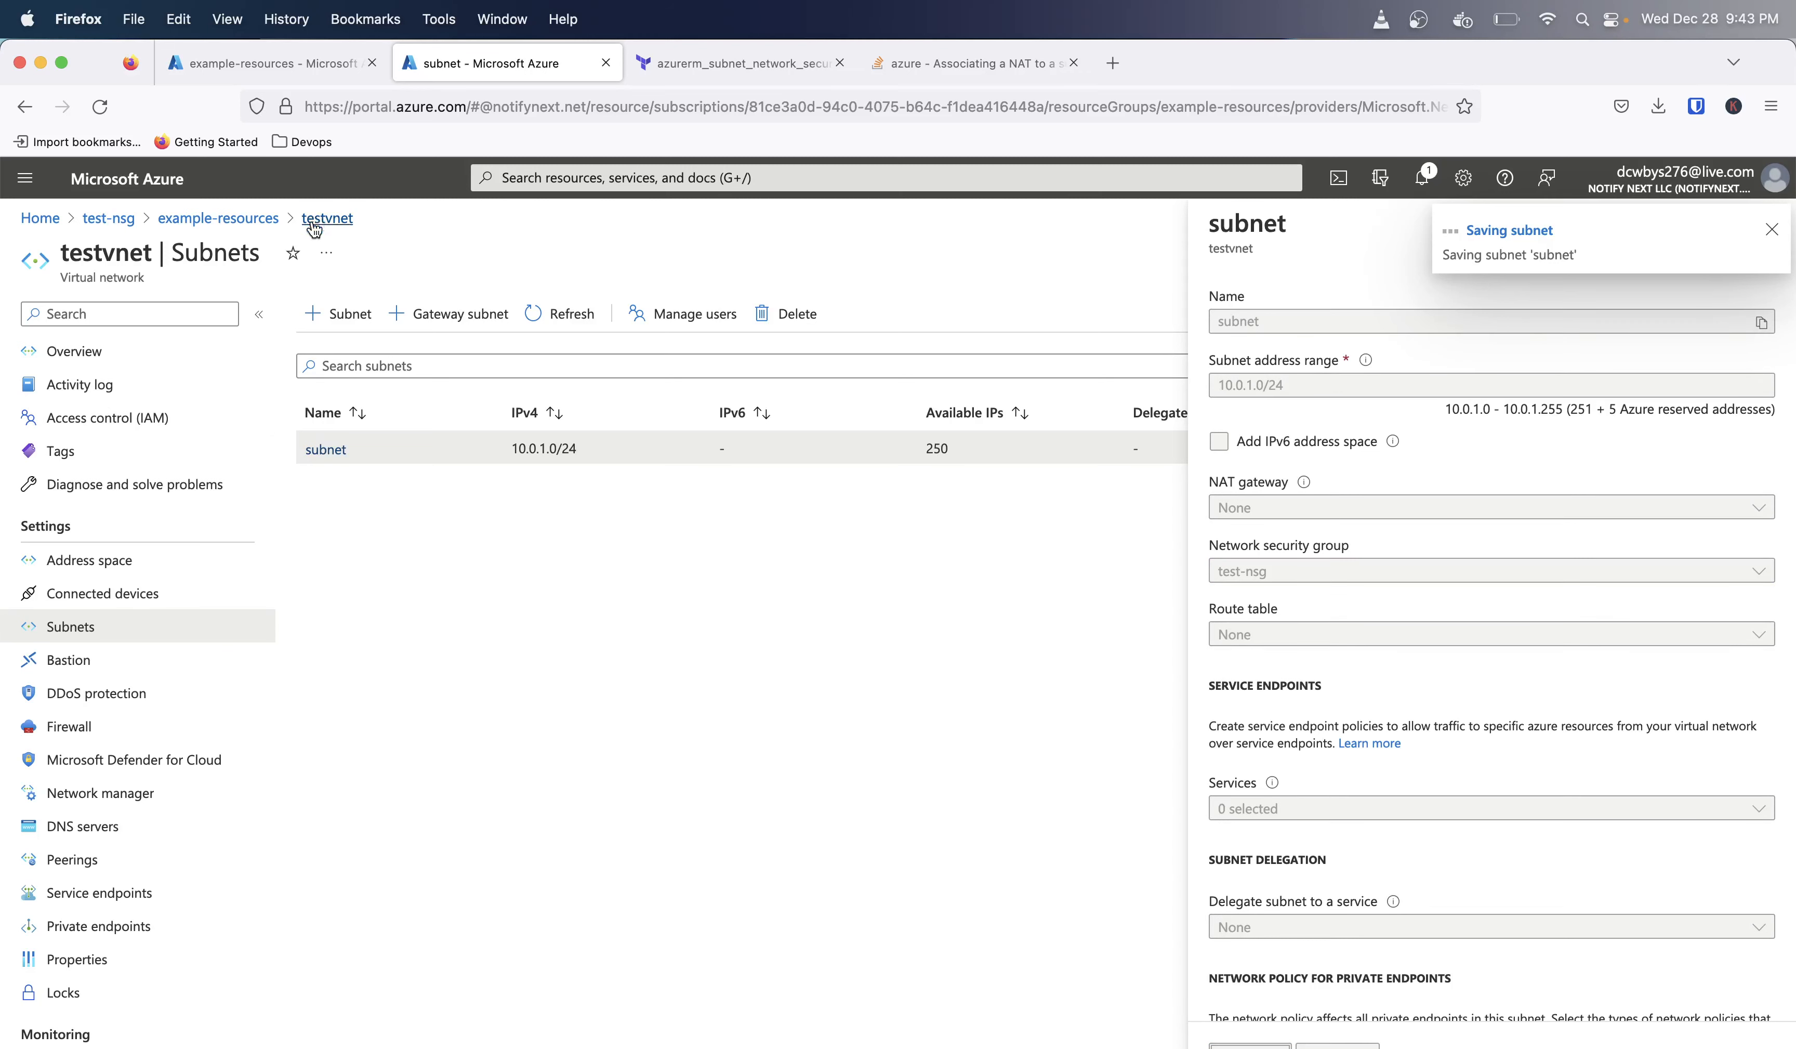
Step: Open the testpip public IP address in the example-resources resource group and copy its IP address
{"action": "left_click", "coordinate": [247, 220]}
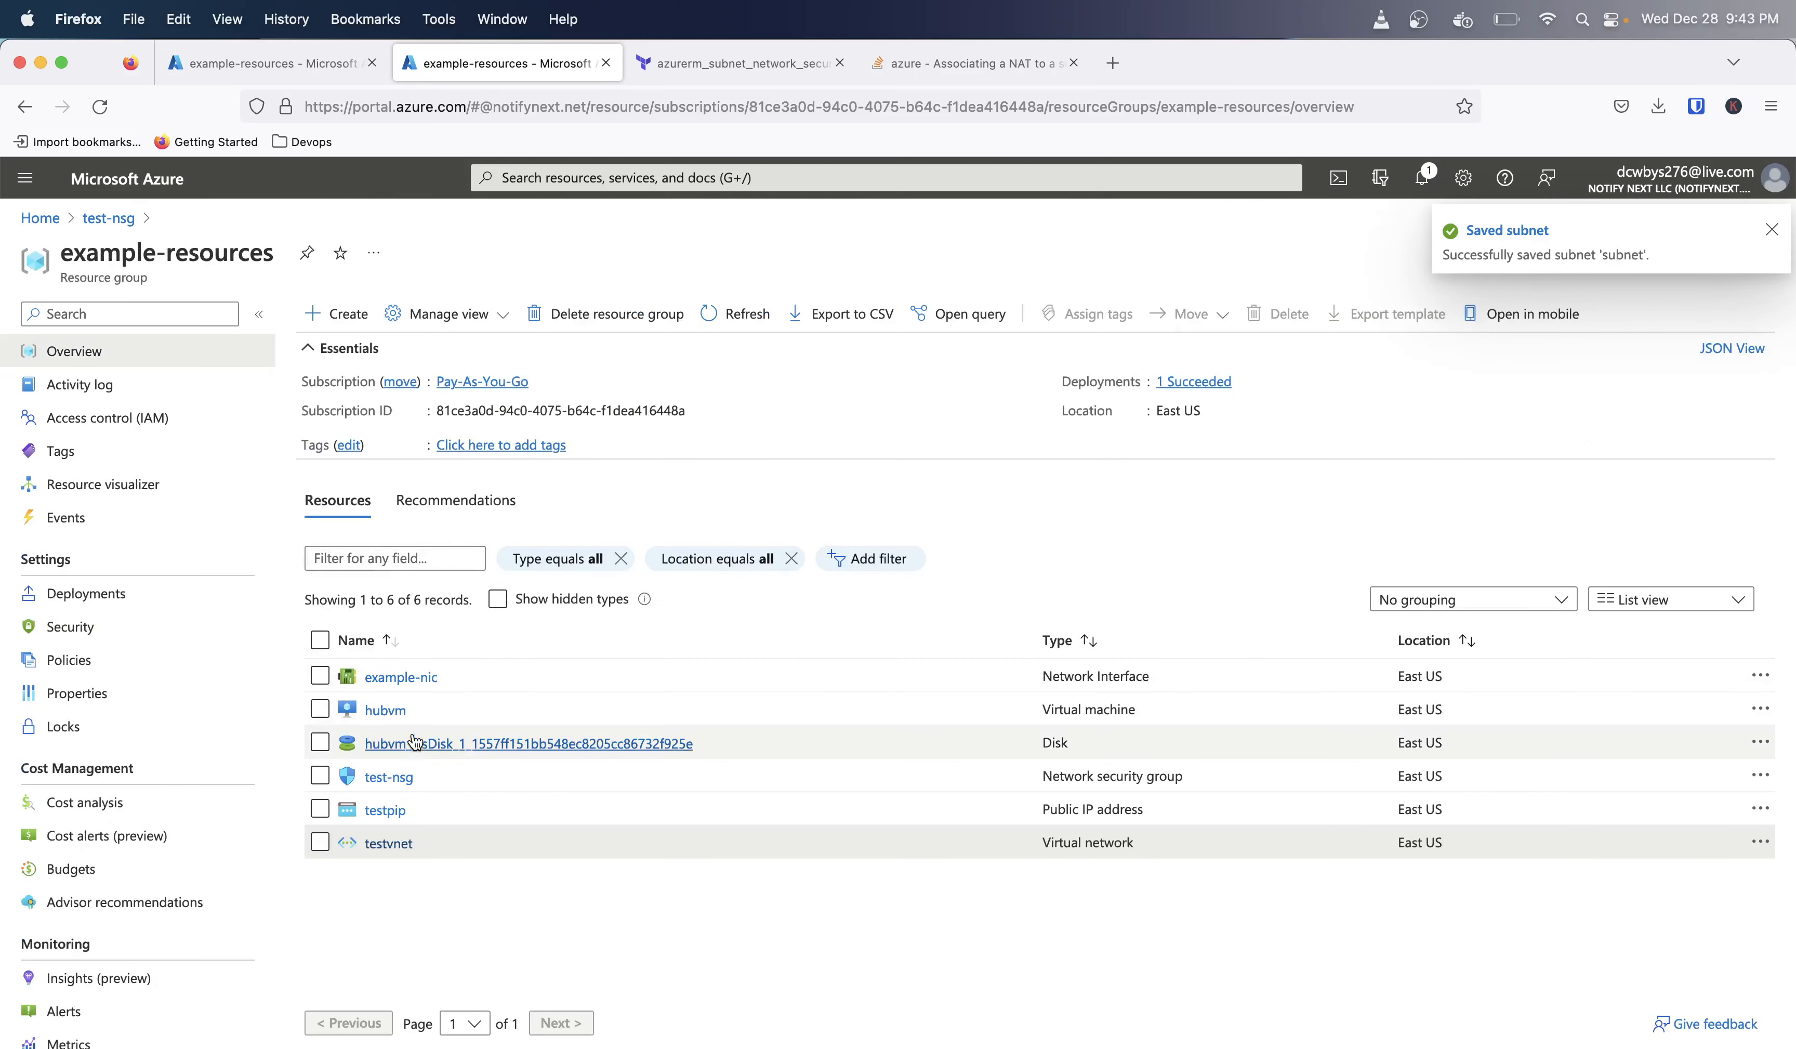
{"action": "left_click", "coordinate": [388, 812]}
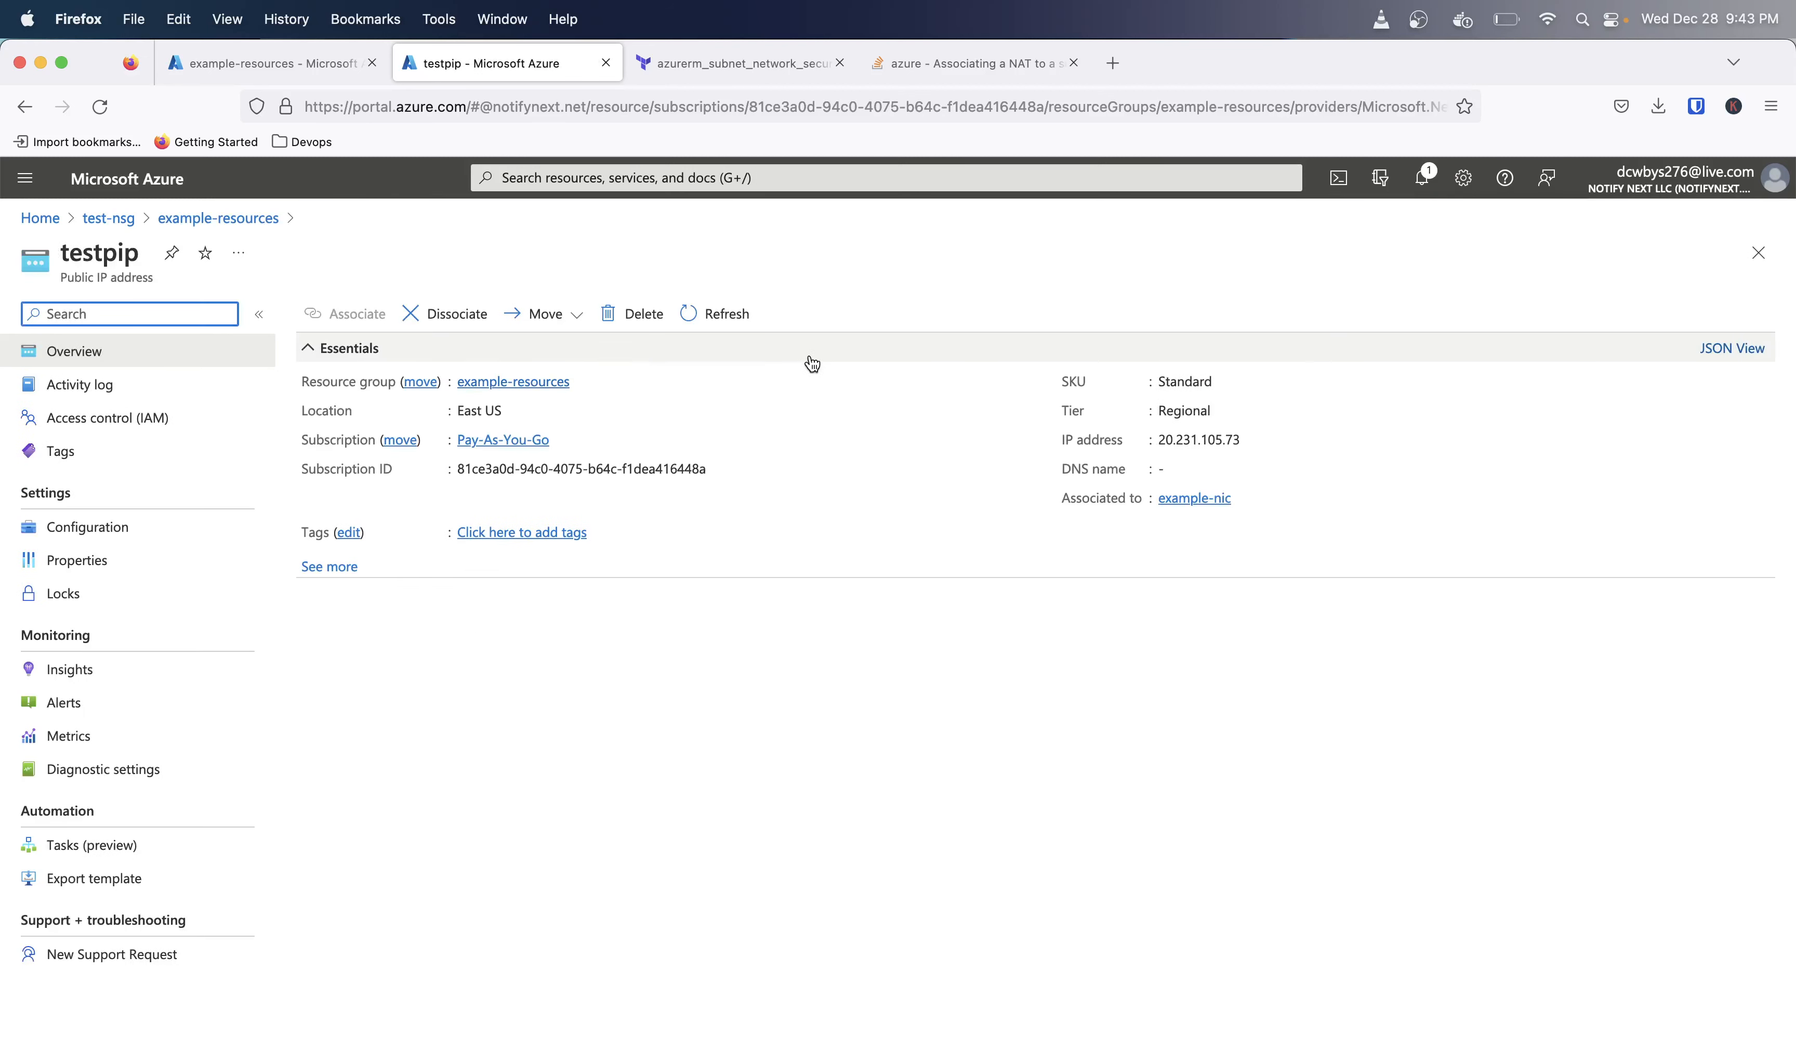
{"action": "left_click", "coordinate": [1254, 440]}
{"action": "left_click", "coordinate": [1254, 440]}
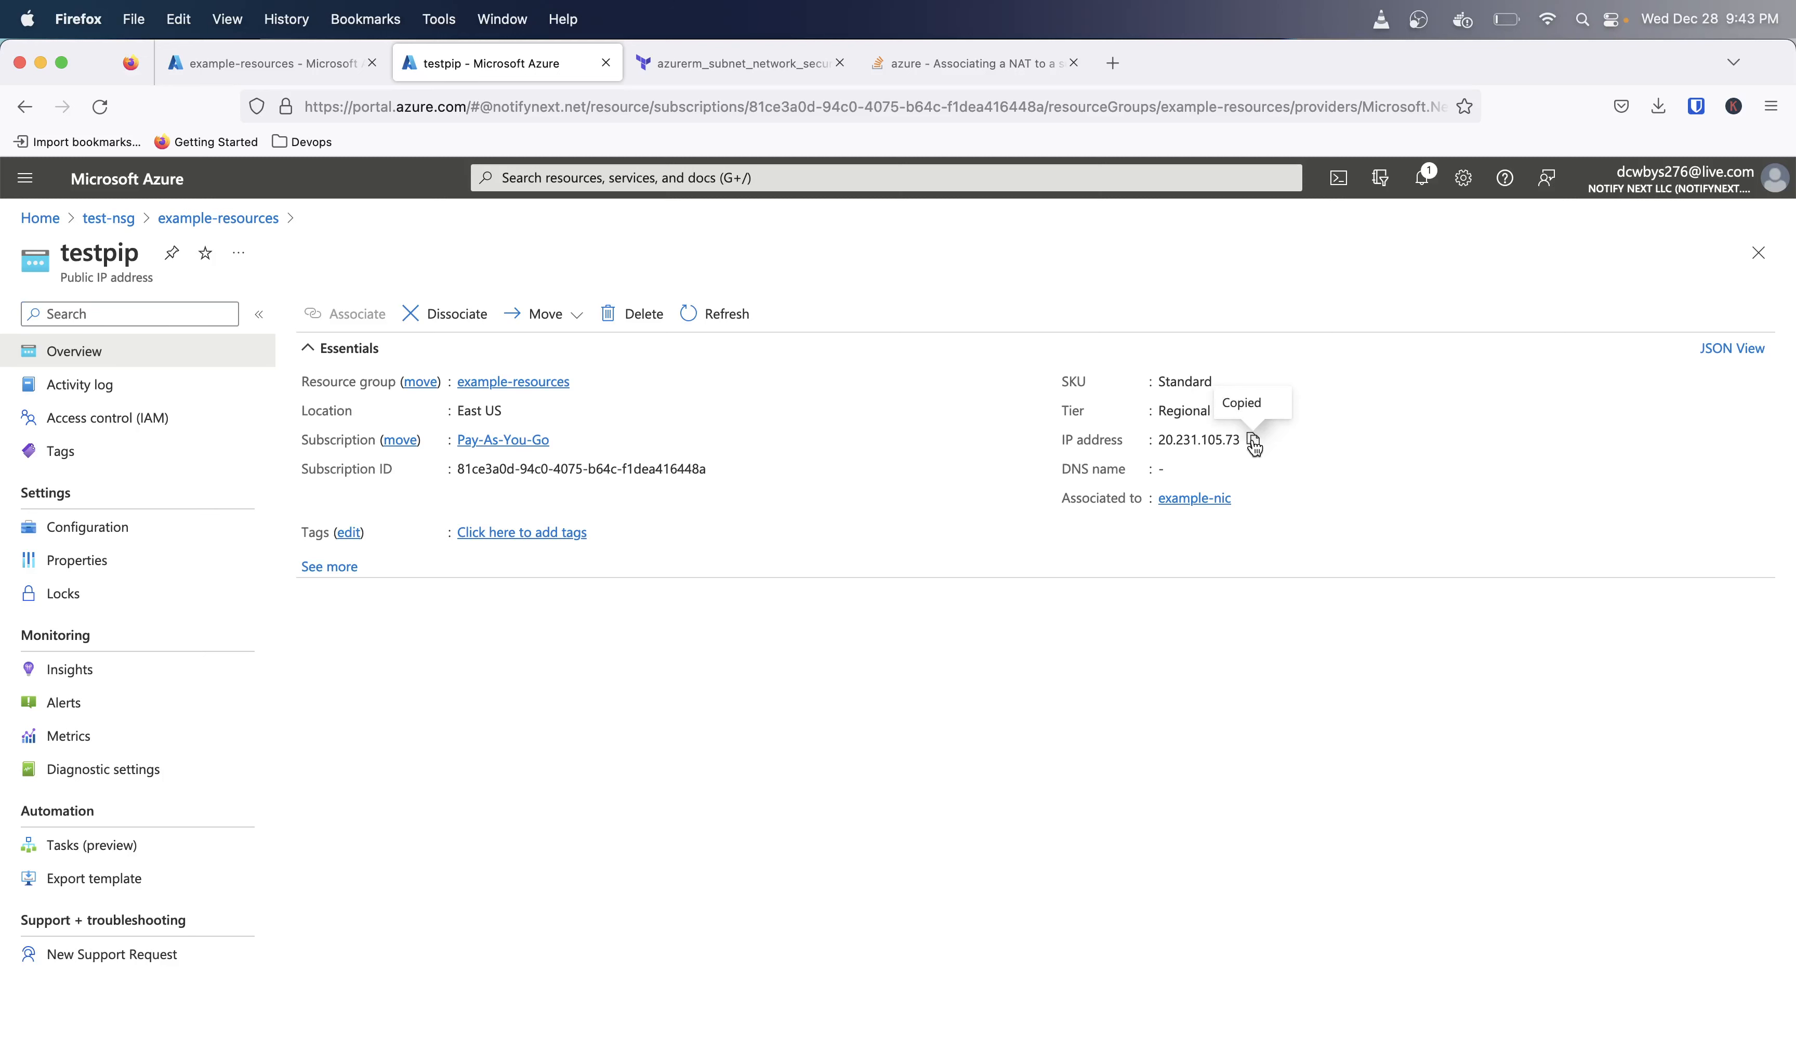
Step: Switch to Microsoft Remote Desktop, add a PC with the copied address 20.231.105.73, and start a connection to it
{"action": "right_click", "coordinate": [1339, 1048]}
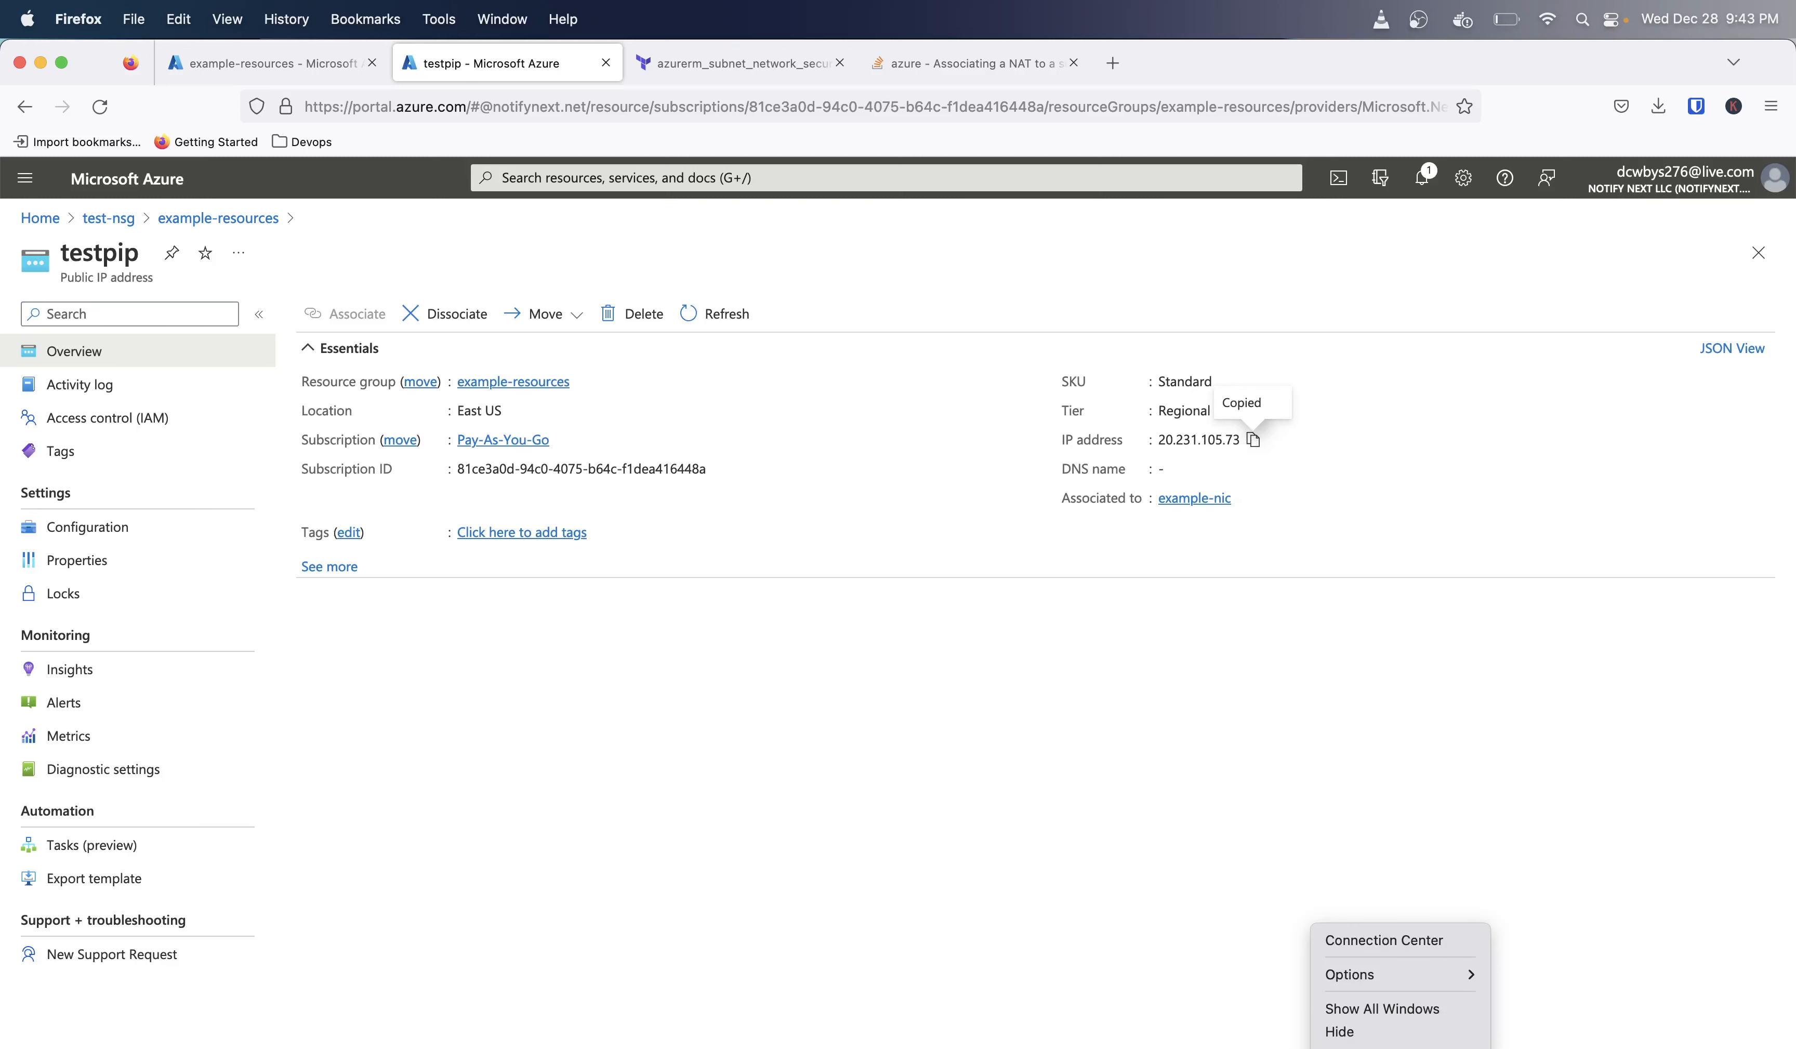
{"action": "left_click", "coordinate": [1339, 1048]}
{"action": "left_click", "coordinate": [1287, 1047]}
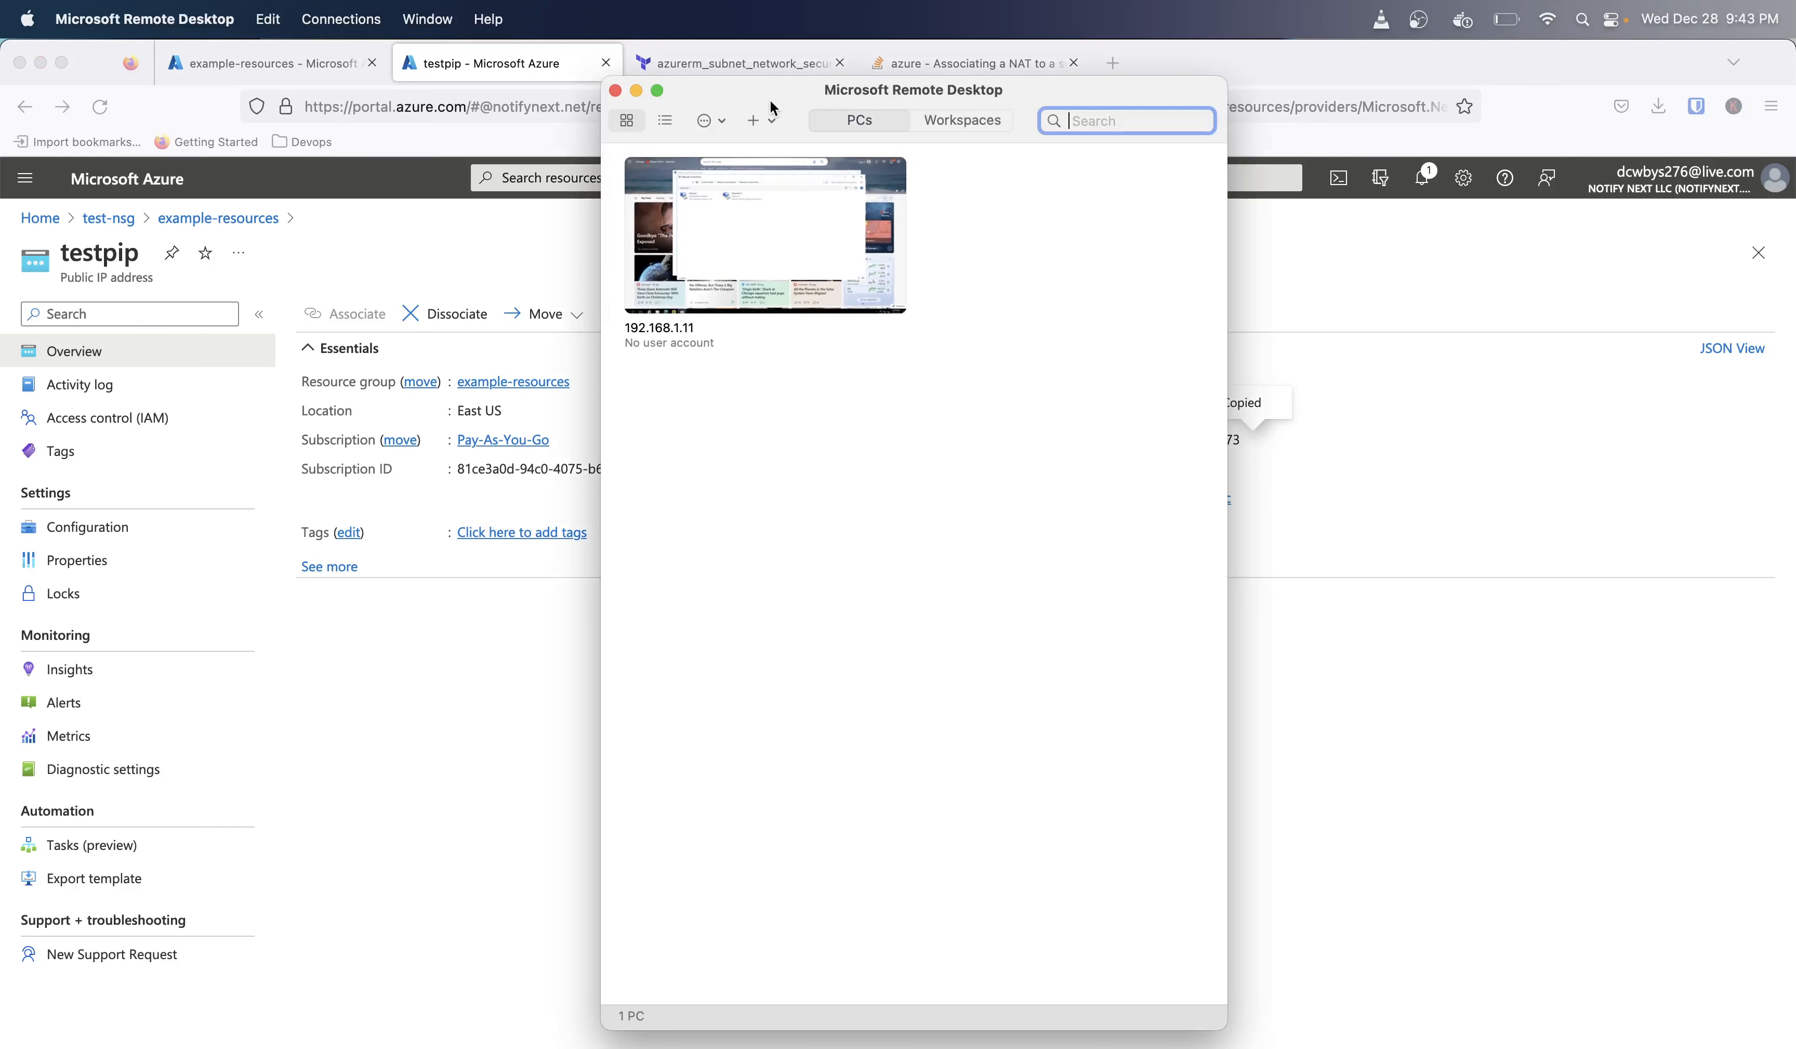
{"action": "left_click", "coordinate": [758, 120]}
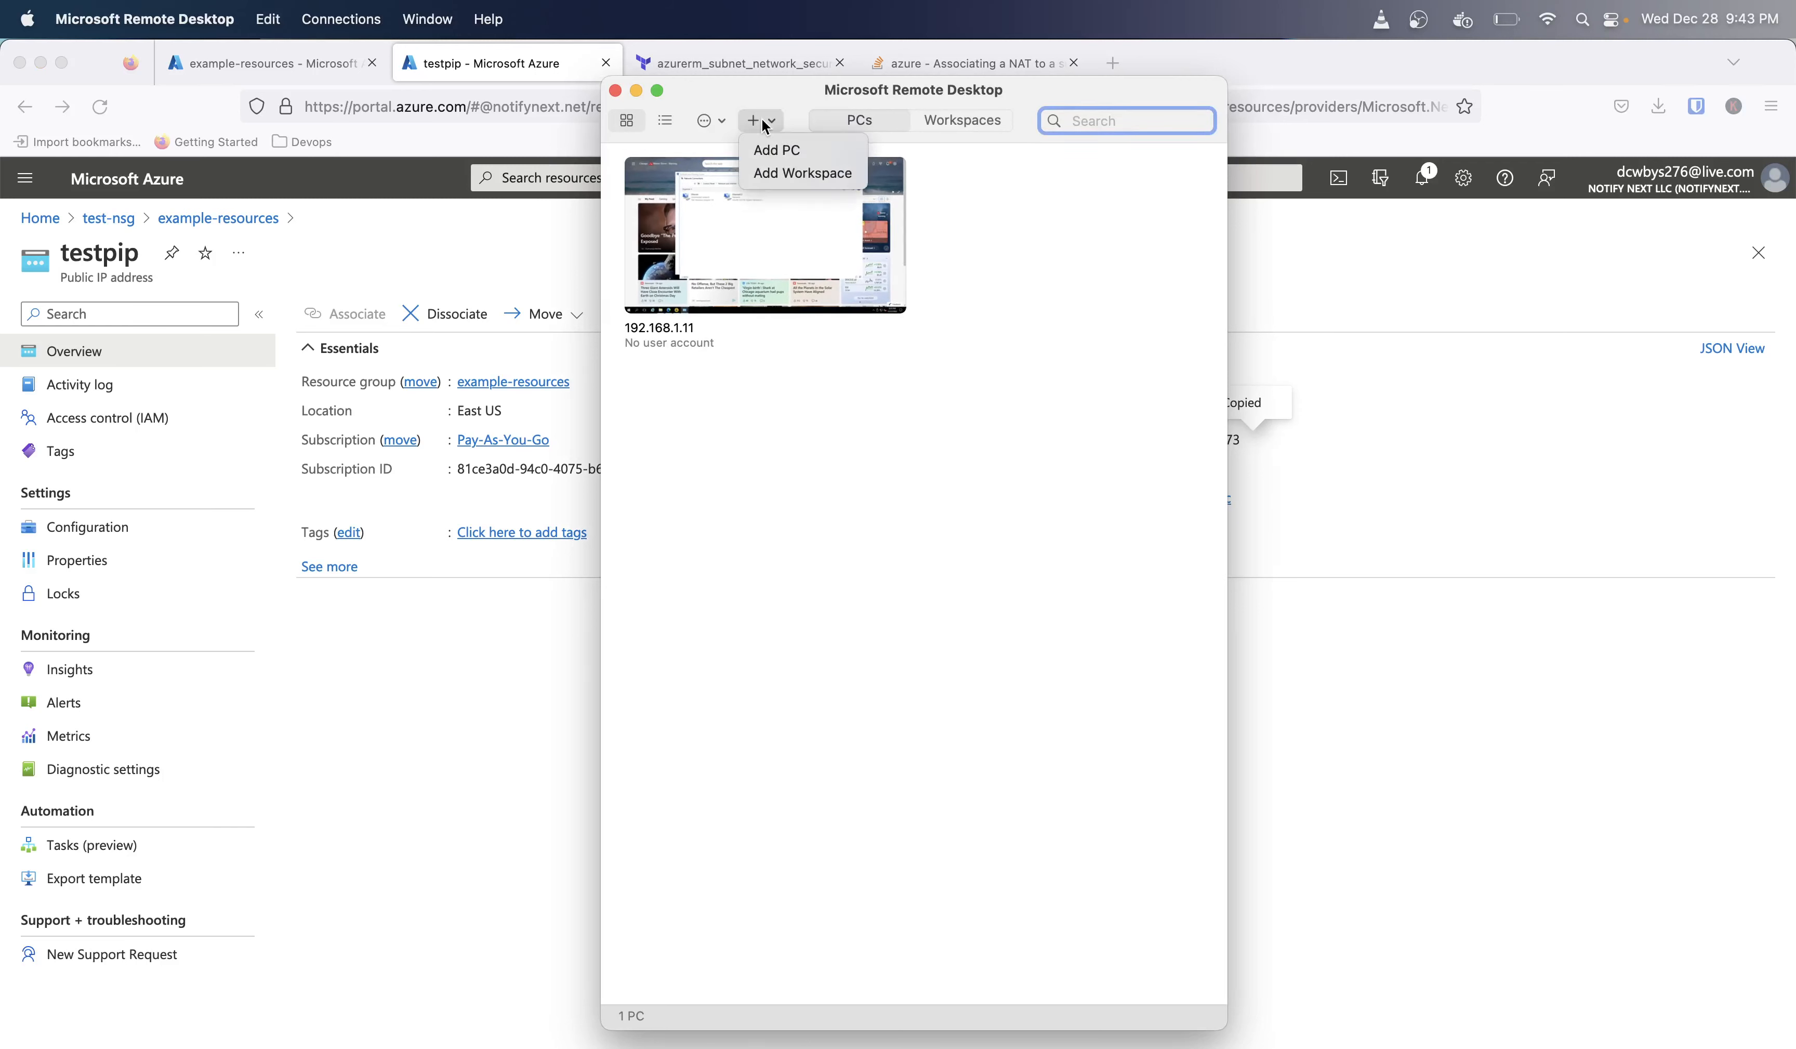
{"action": "left_click", "coordinate": [772, 152]}
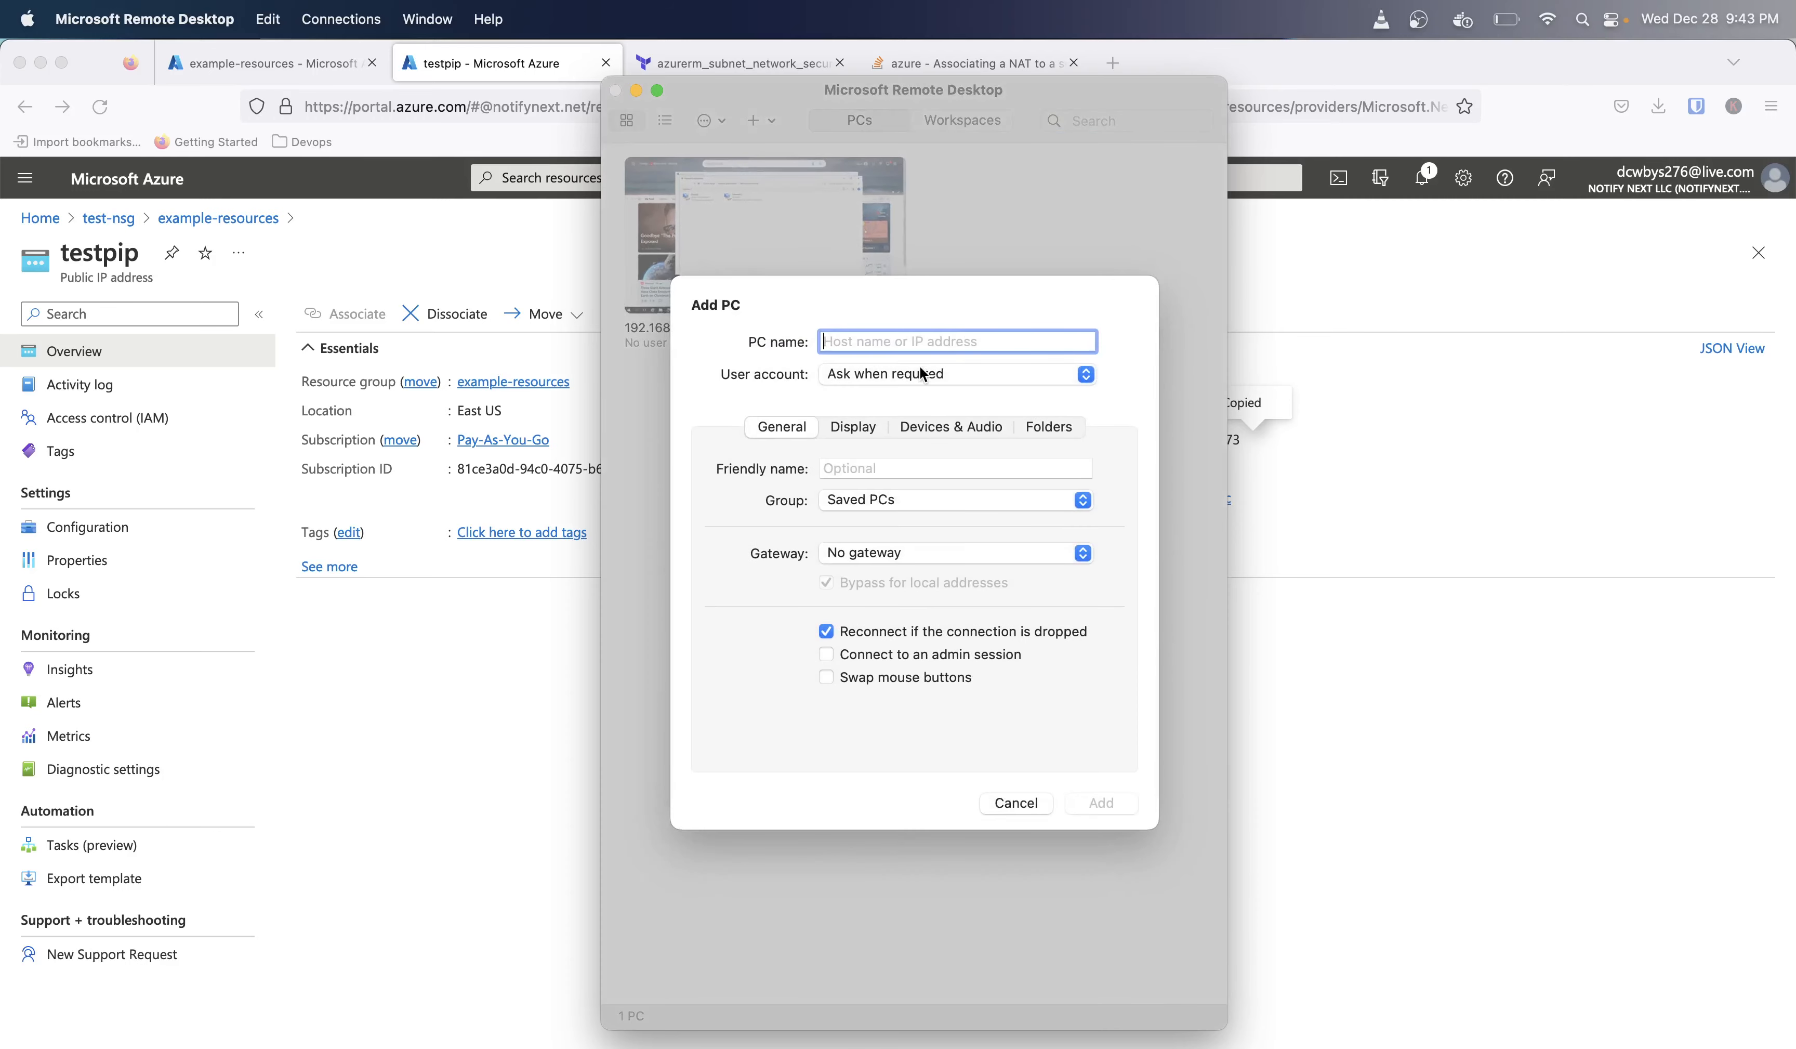
{"action": "key", "text": "super+v"}
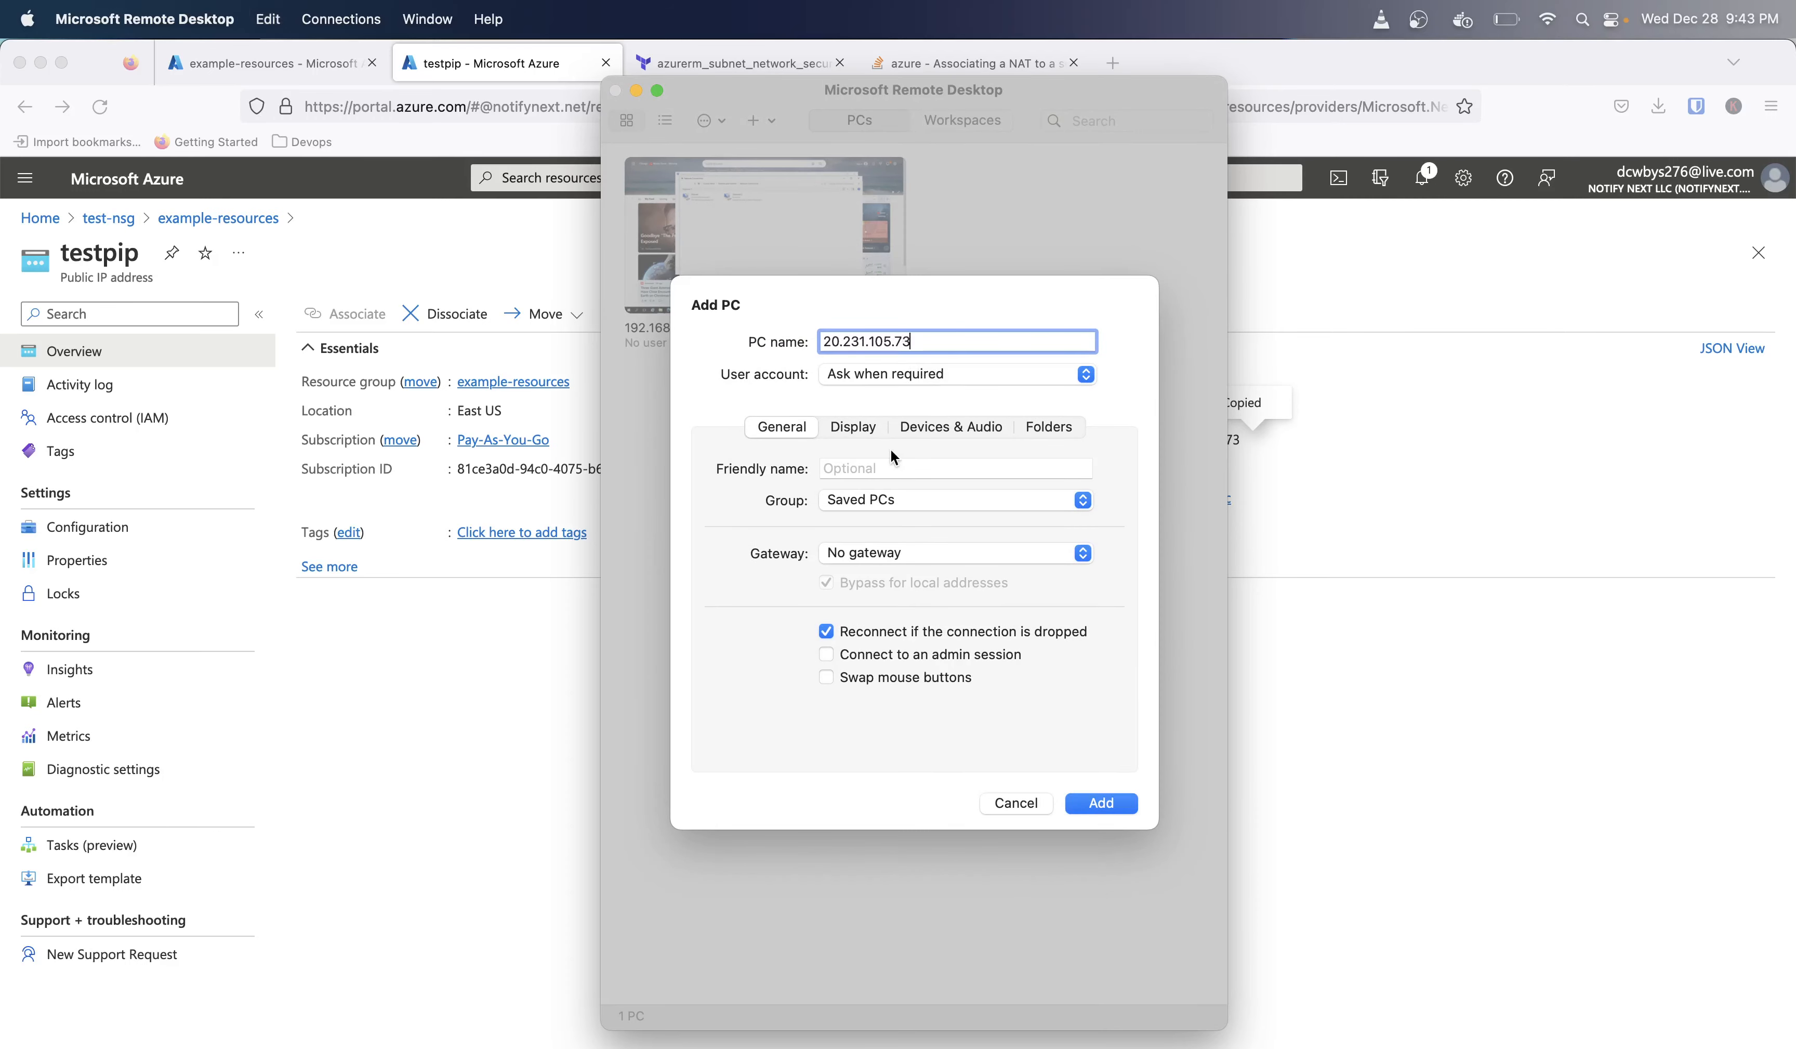
{"action": "left_click", "coordinate": [1098, 804]}
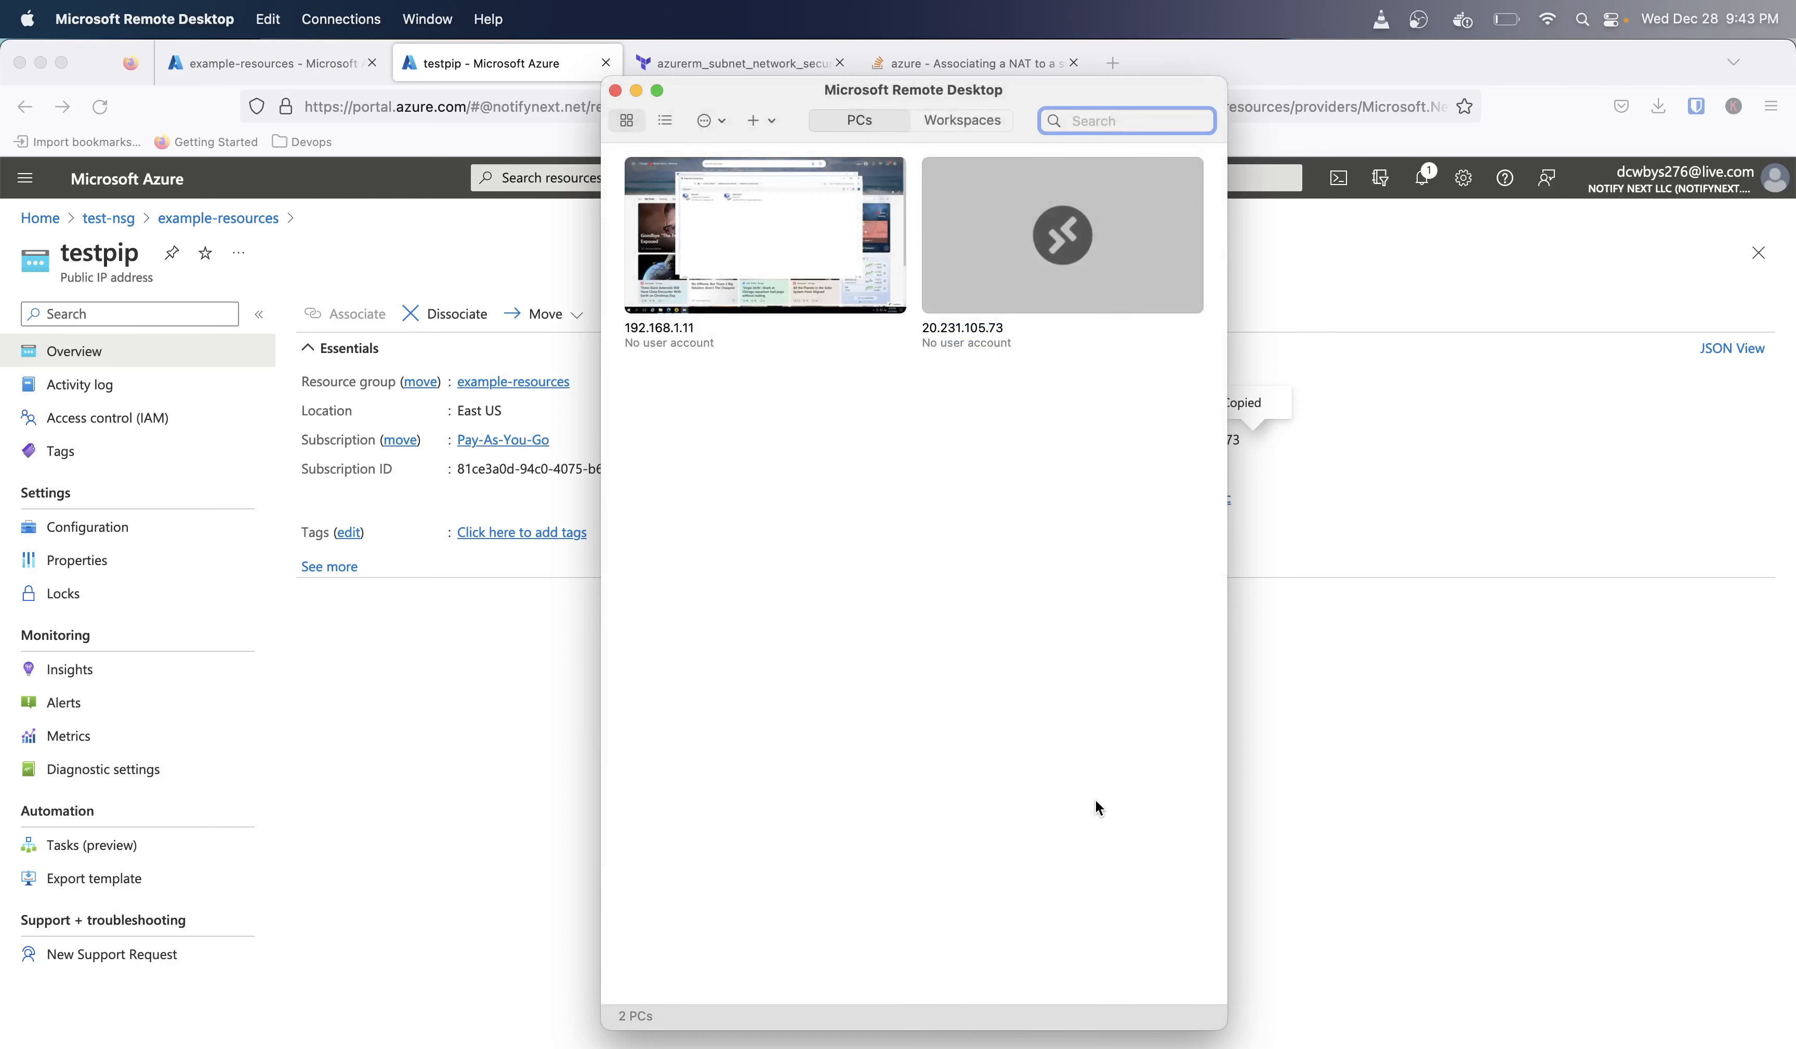
{"action": "double_click", "coordinate": [1049, 252]}
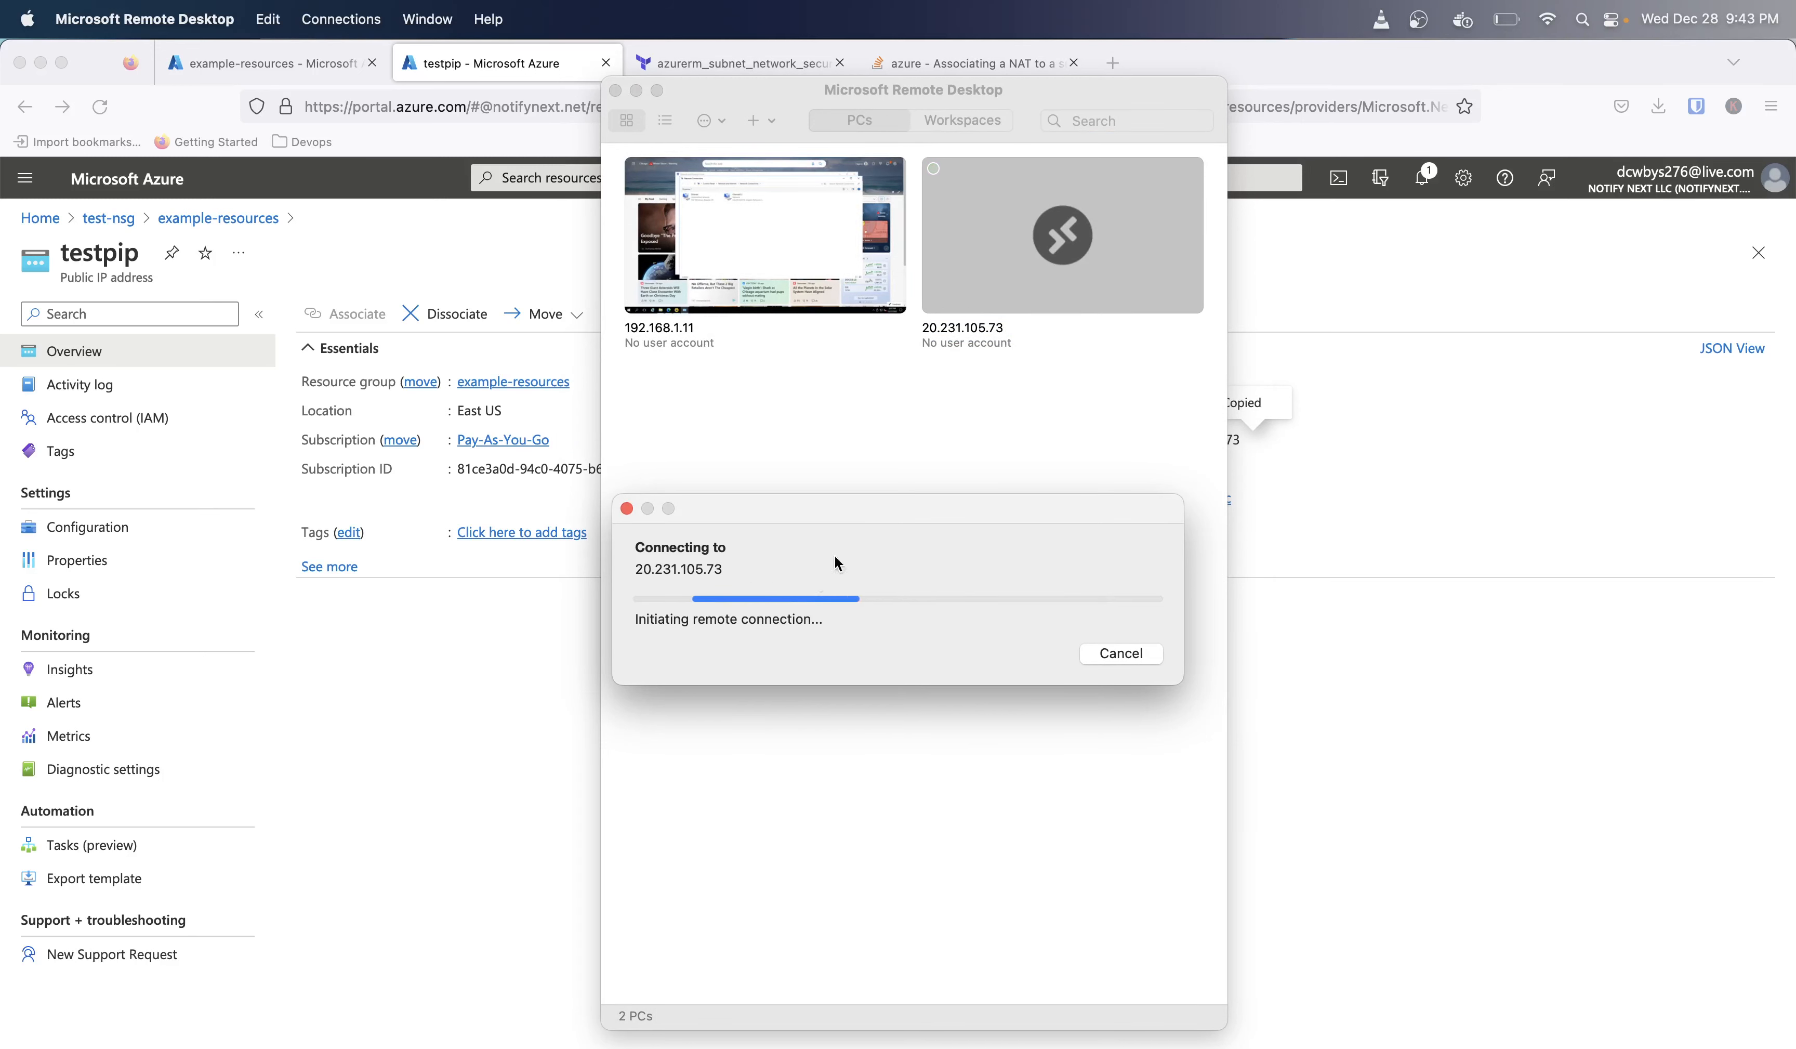
Step: Return to the Azure portal in Firefox and open the inbound security rules of test-nsg from the example-resources group
{"action": "left_click", "coordinate": [552, 658]}
{"action": "left_click", "coordinate": [216, 217]}
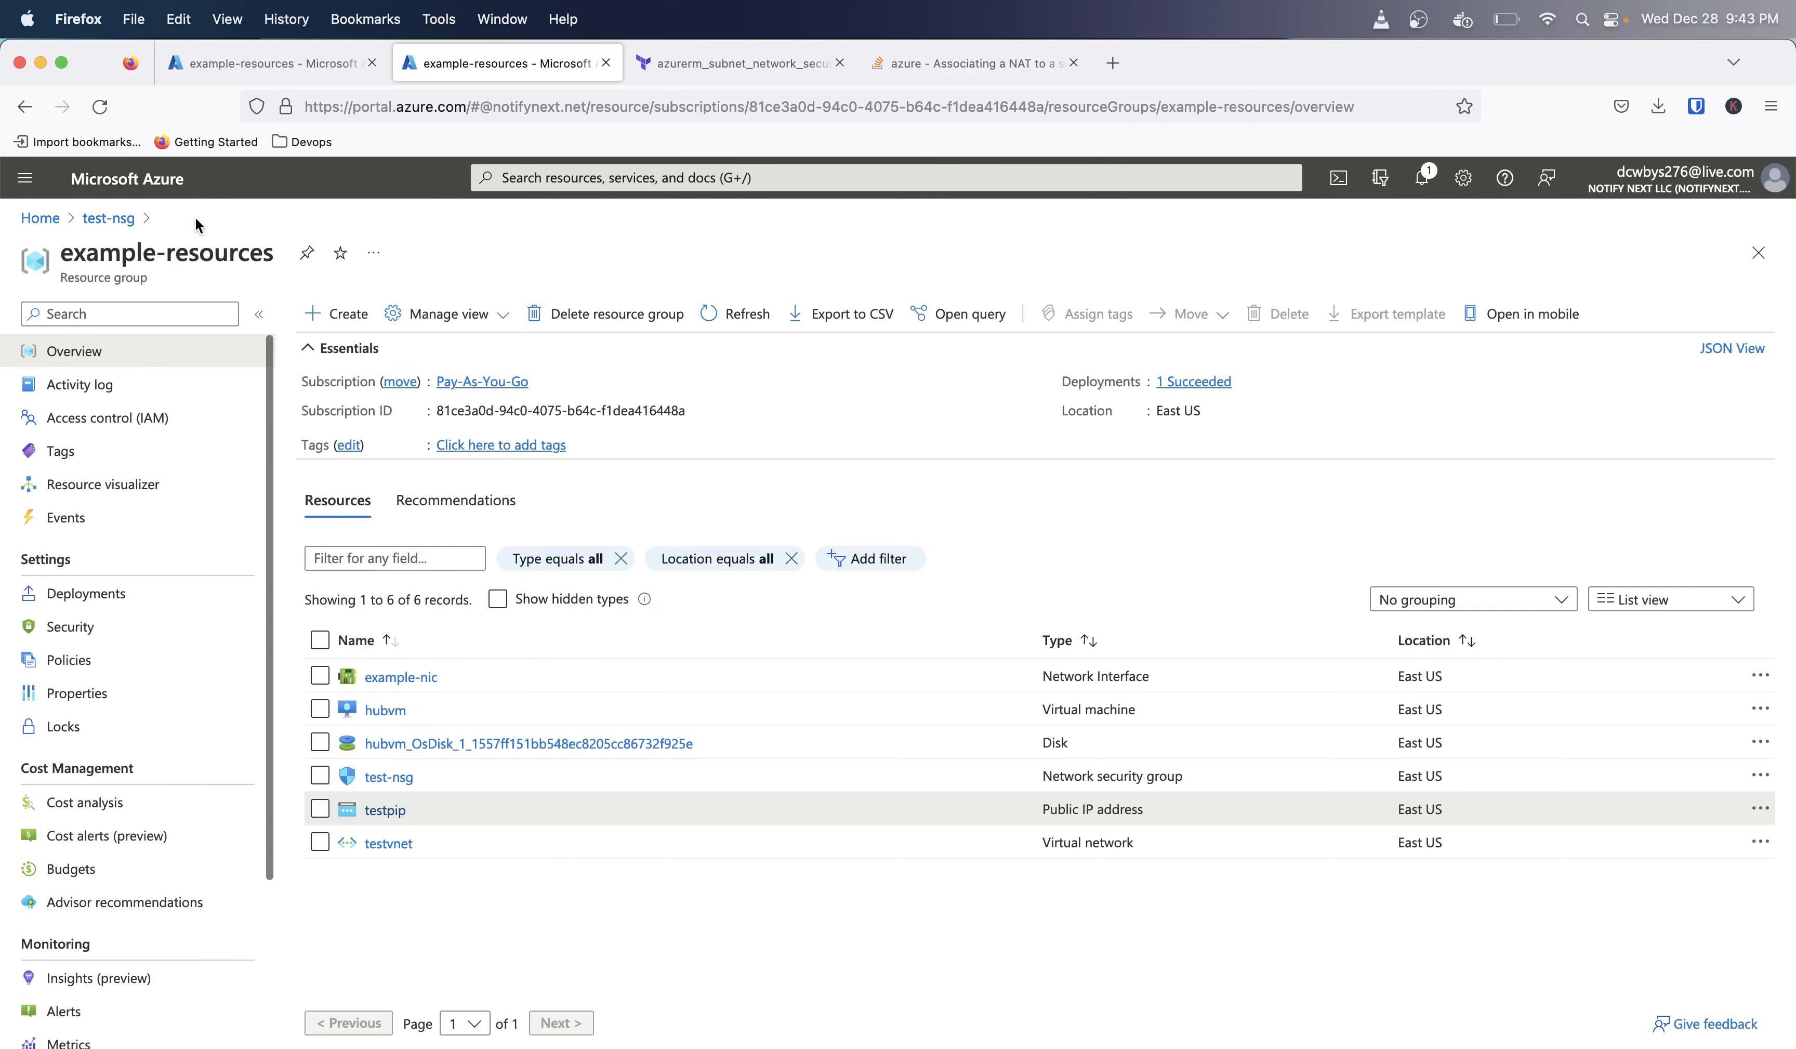
{"action": "left_click", "coordinate": [393, 778]}
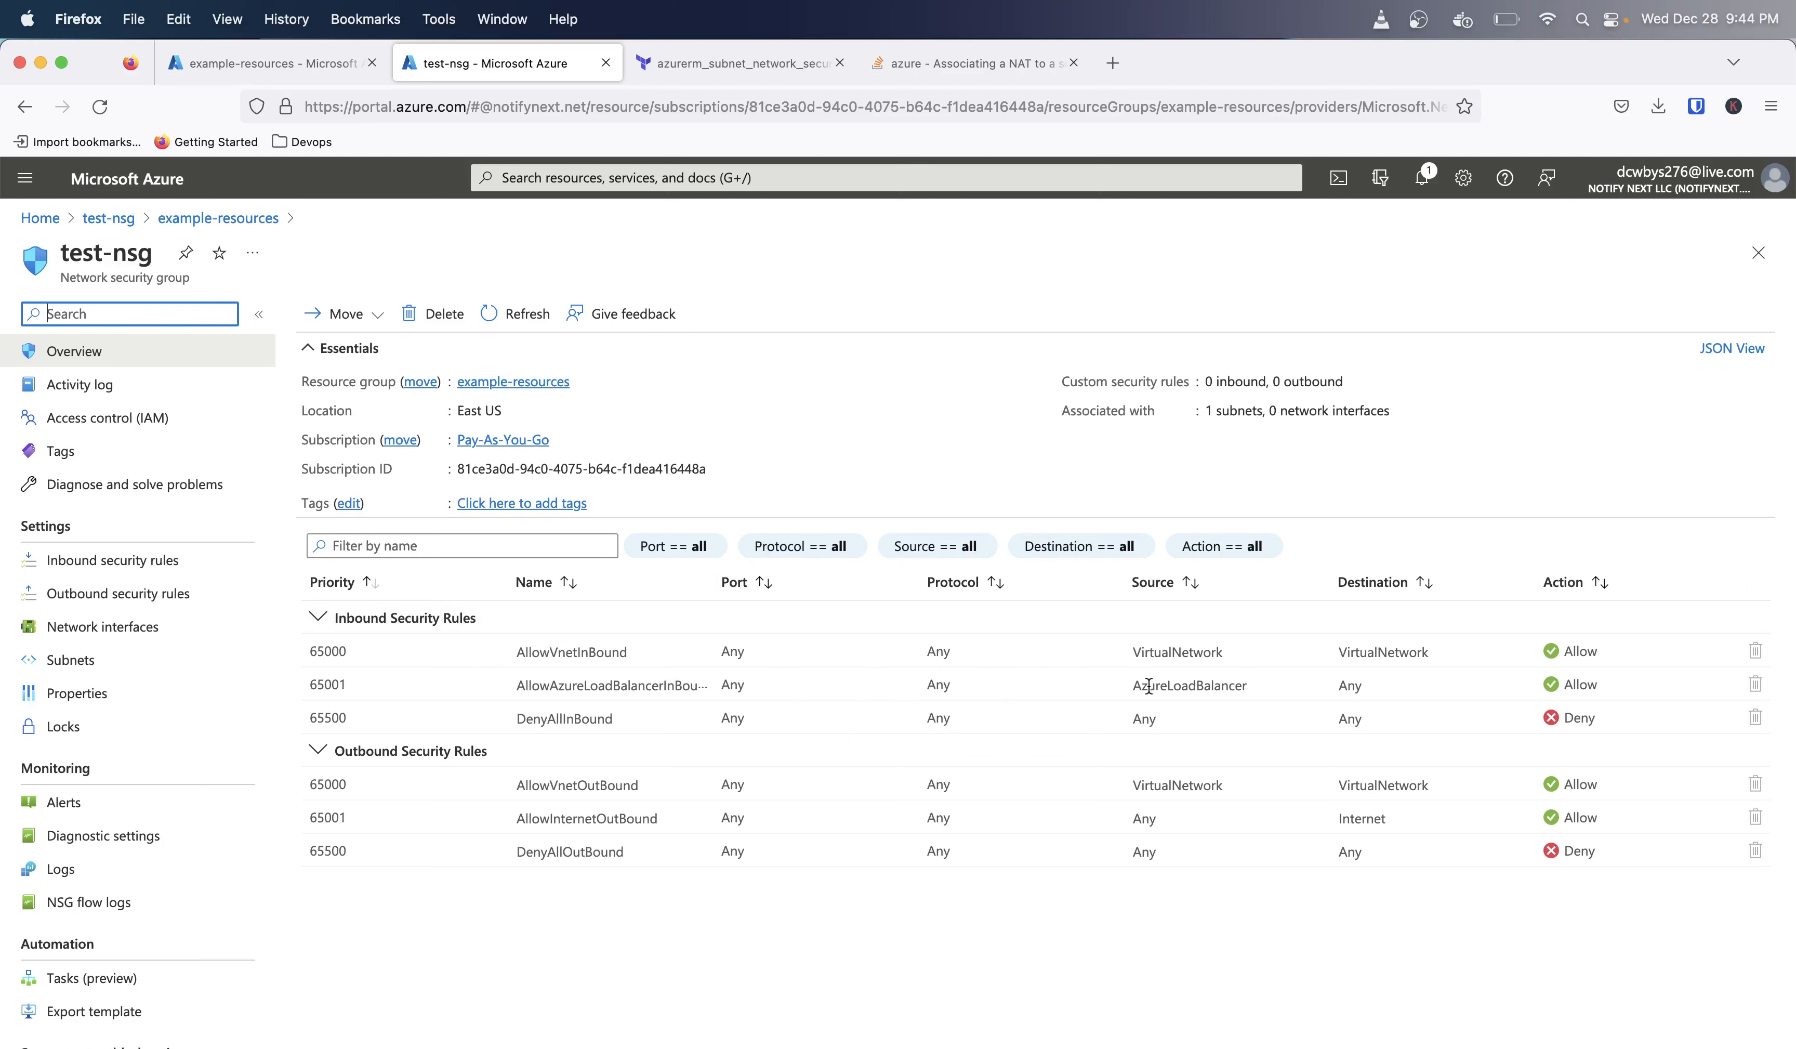
{"action": "left_click", "coordinate": [137, 561]}
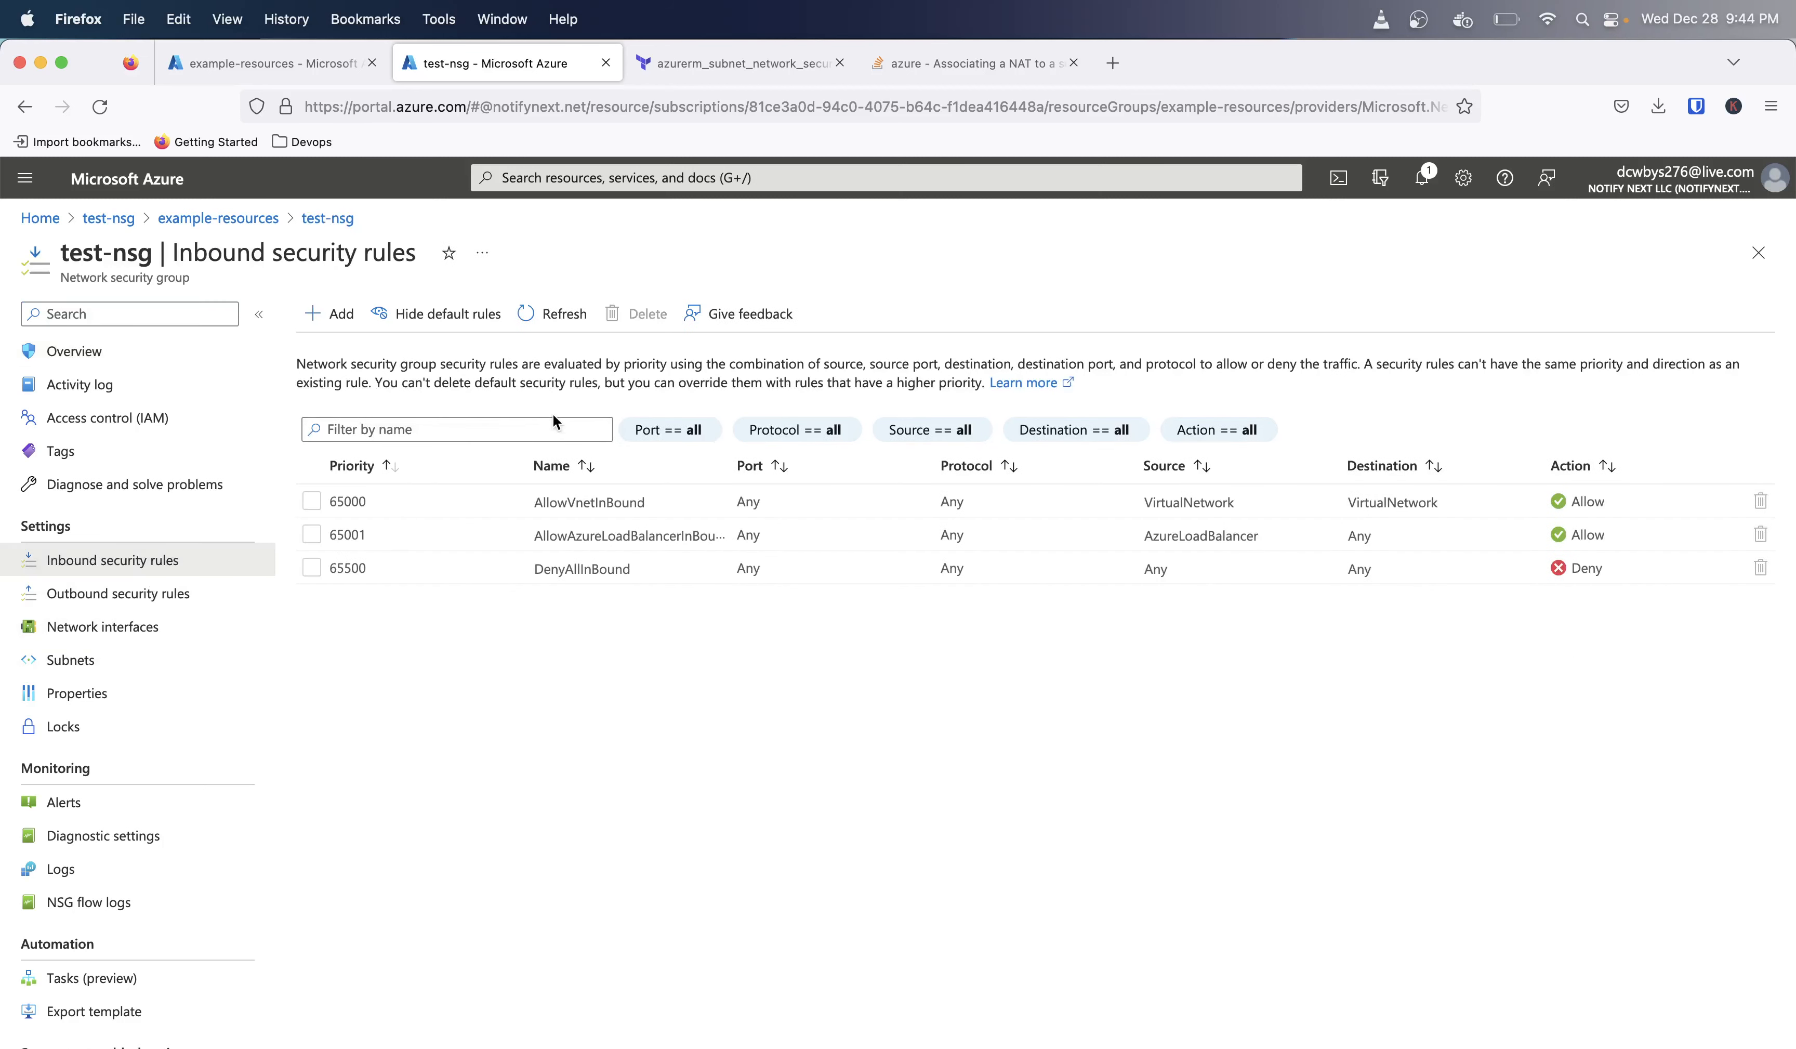
Step: Add an inbound security rule to test-nsg allowing the RDP service from any source to any destination with priority 100
{"action": "left_click", "coordinate": [333, 313]}
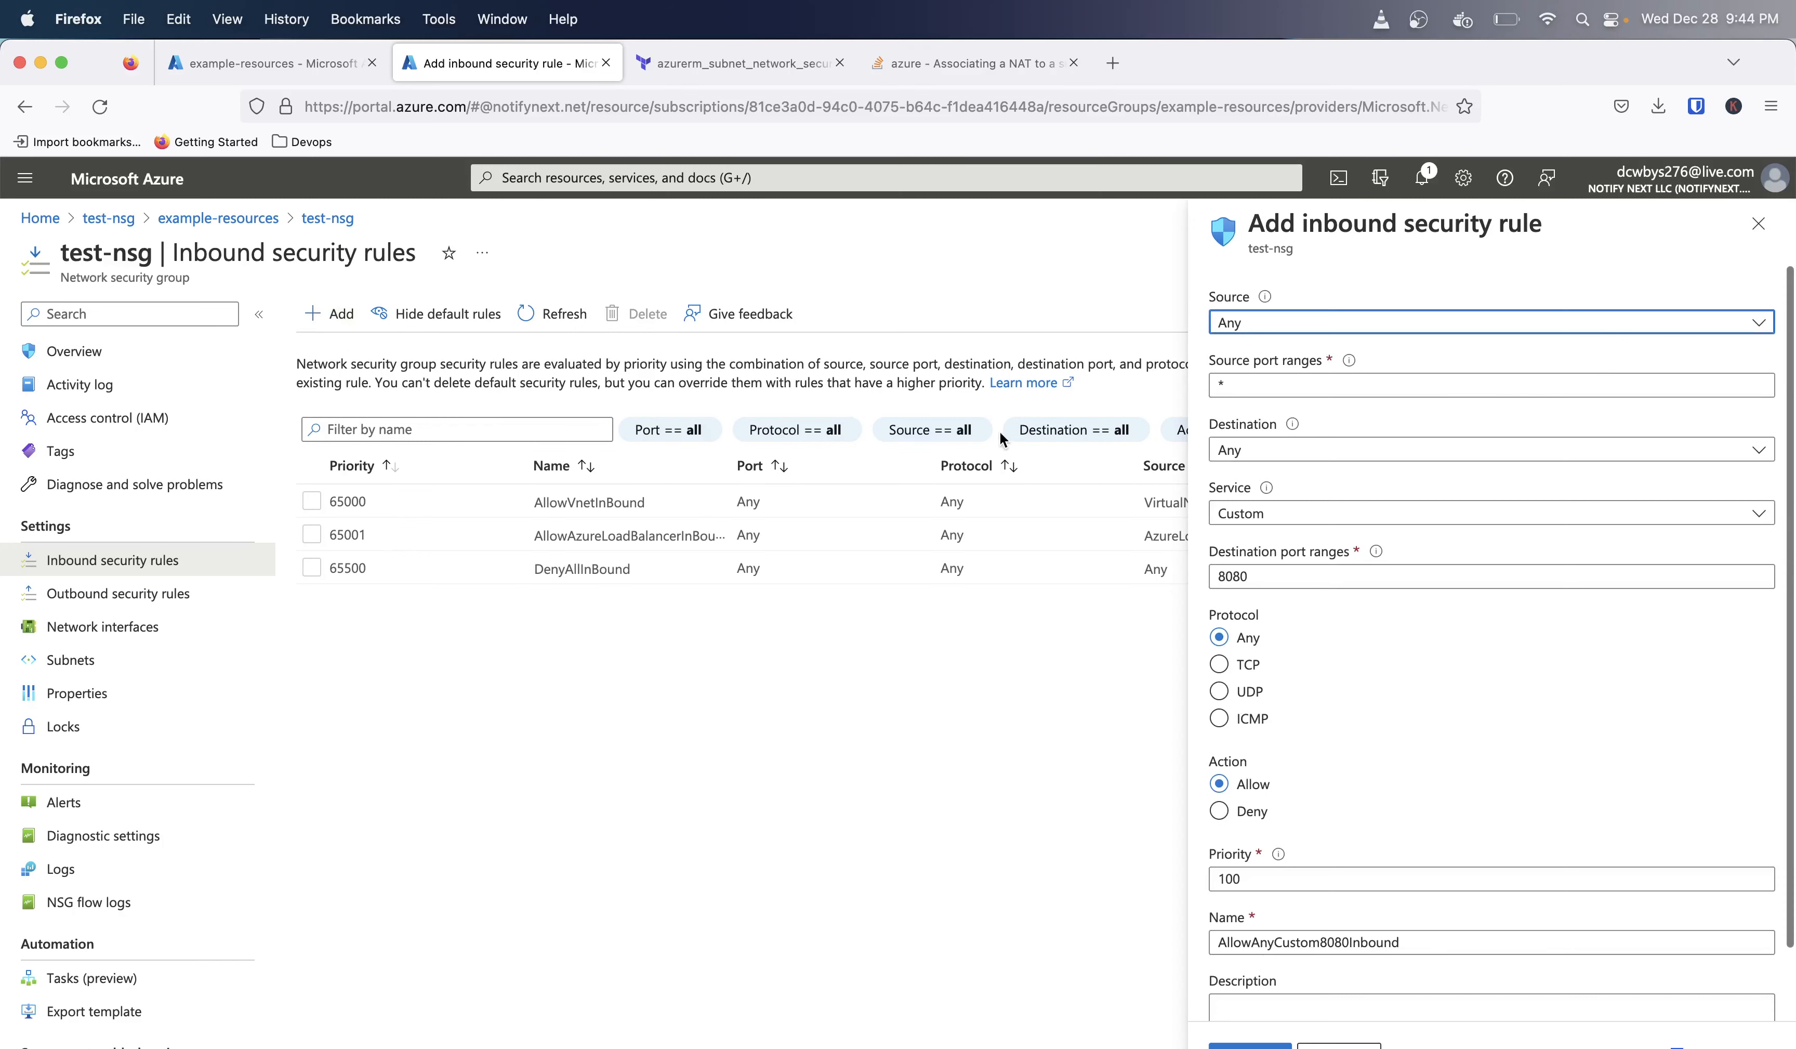
{"action": "left_click", "coordinate": [1286, 325]}
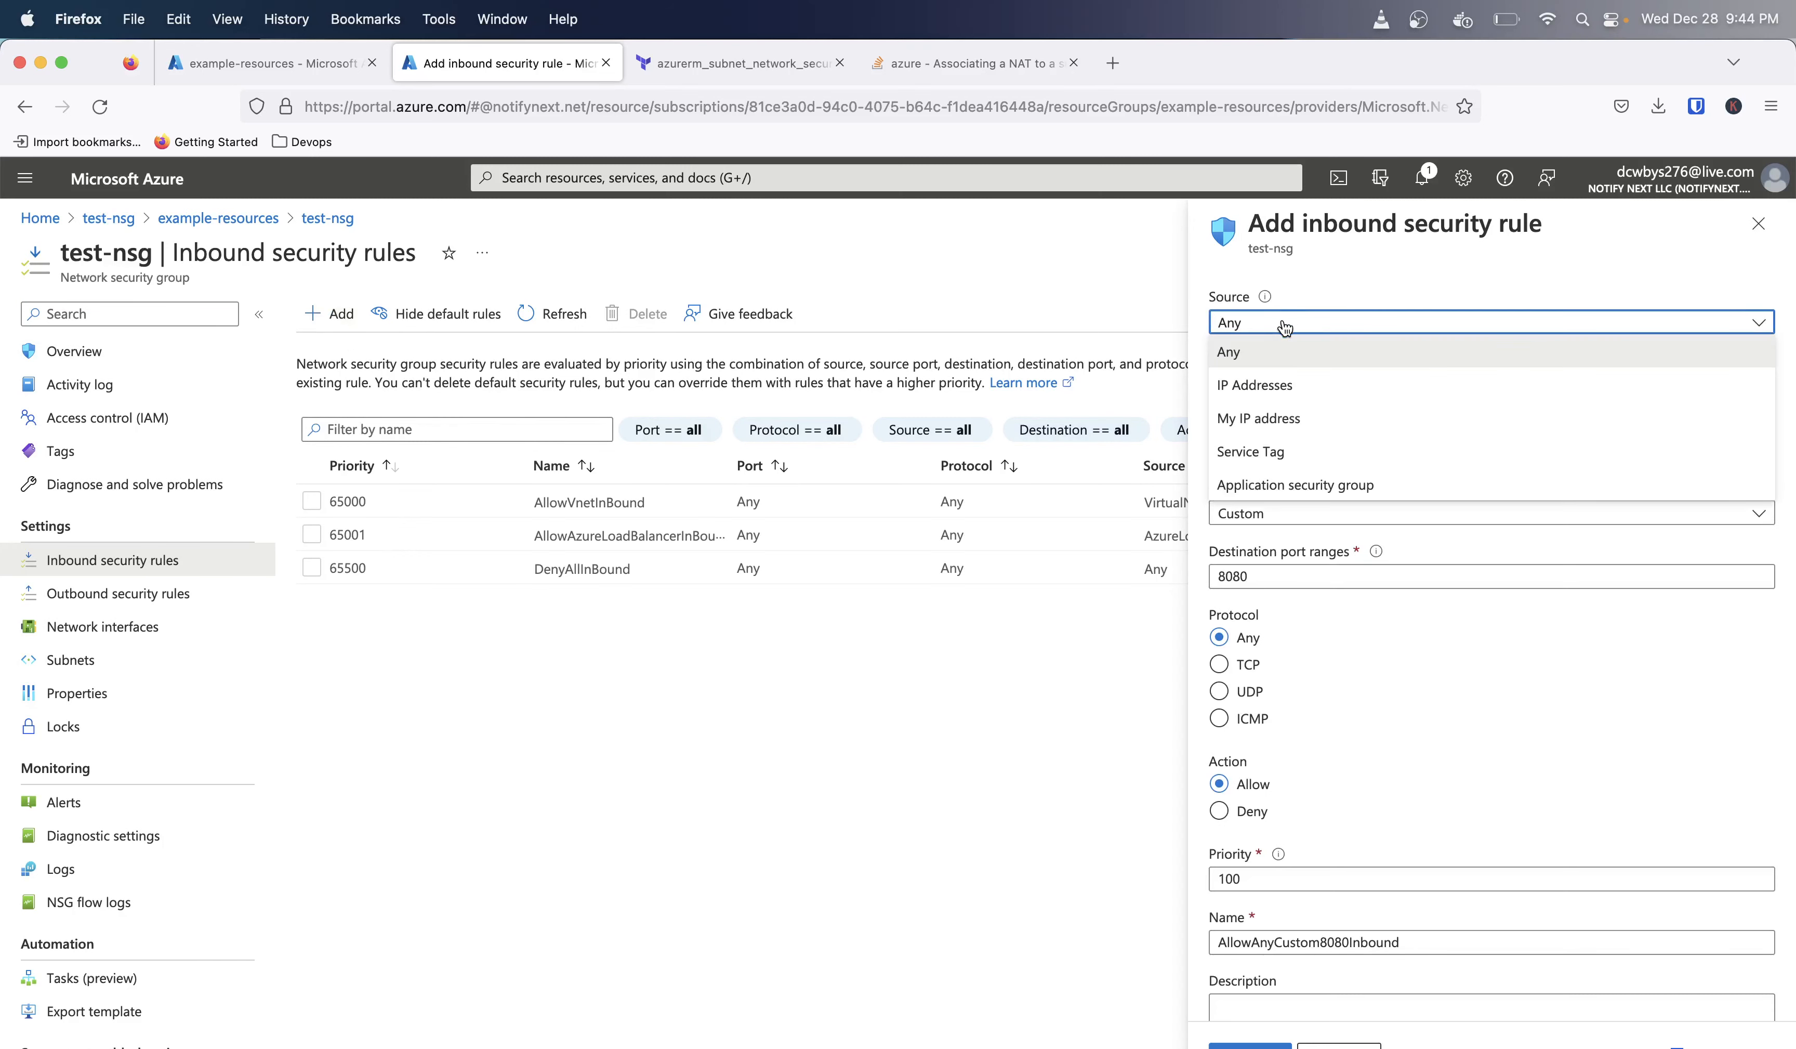
{"action": "left_click", "coordinate": [1275, 353]}
{"action": "left_click", "coordinate": [1259, 454]}
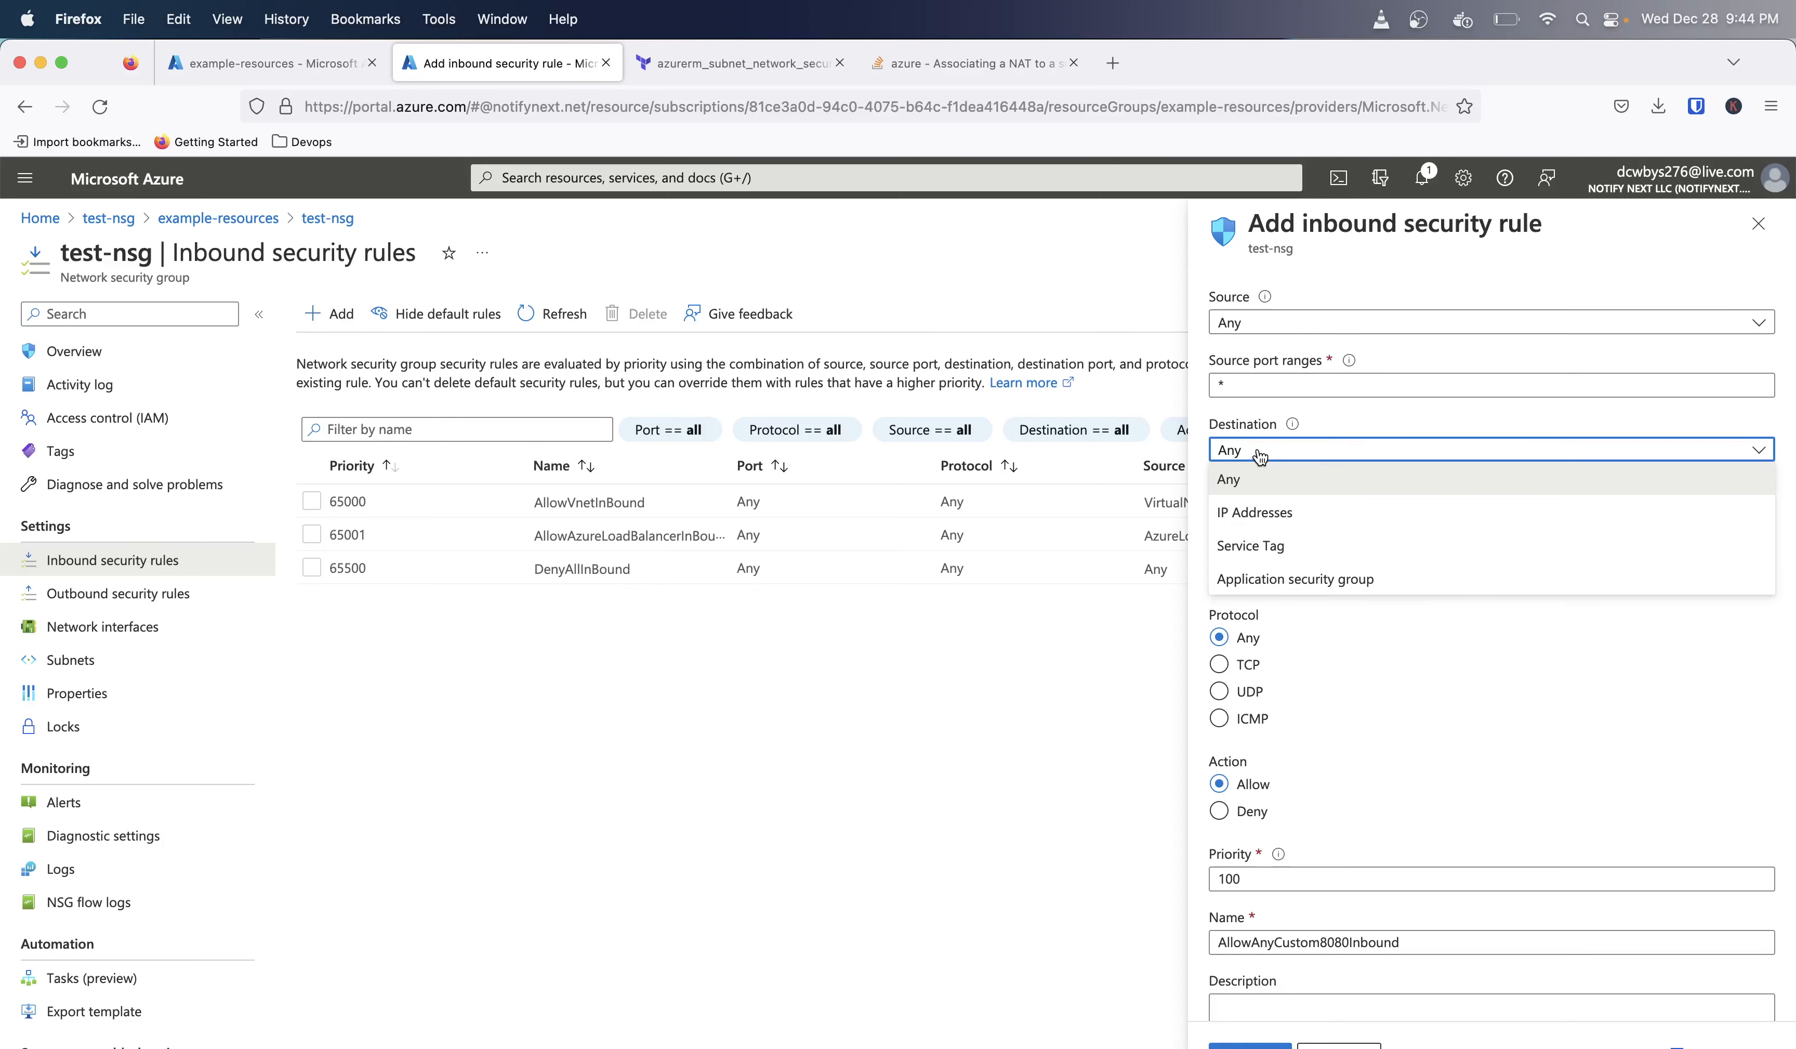
{"action": "left_click", "coordinate": [1253, 486]}
{"action": "left_click", "coordinate": [1267, 517]}
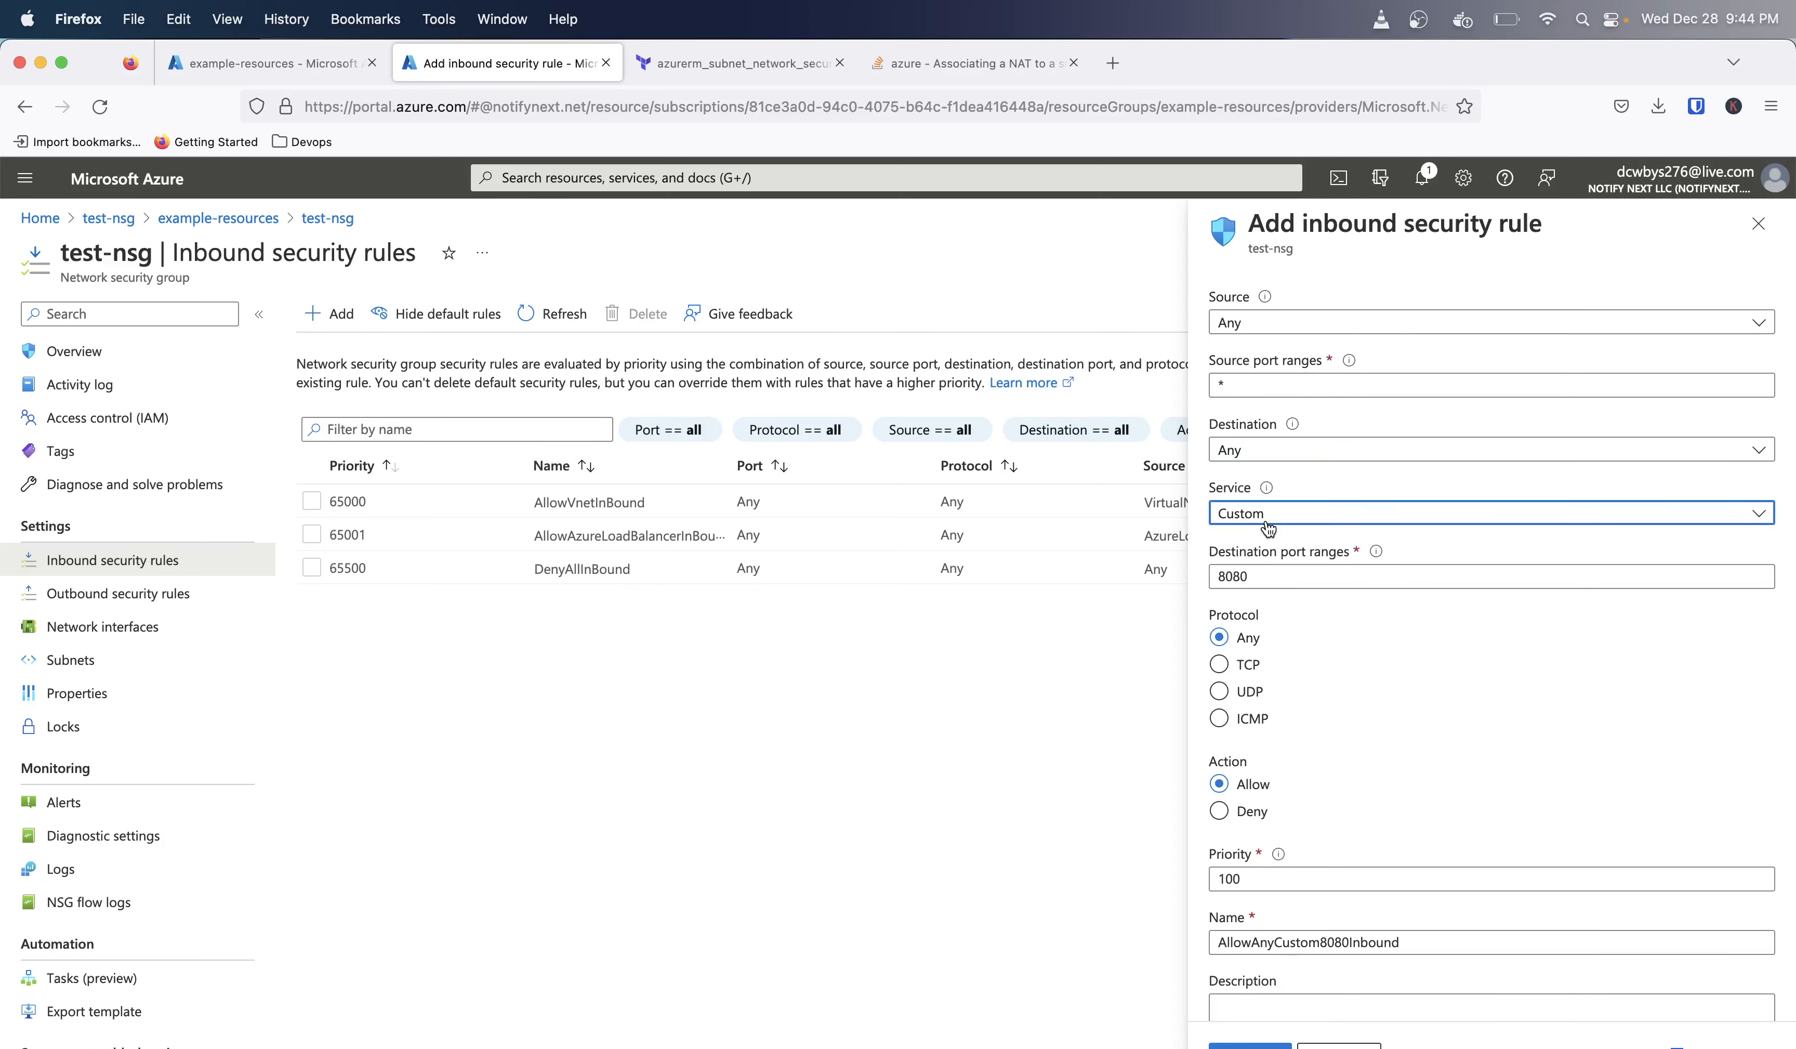
{"action": "left_click", "coordinate": [1256, 640]}
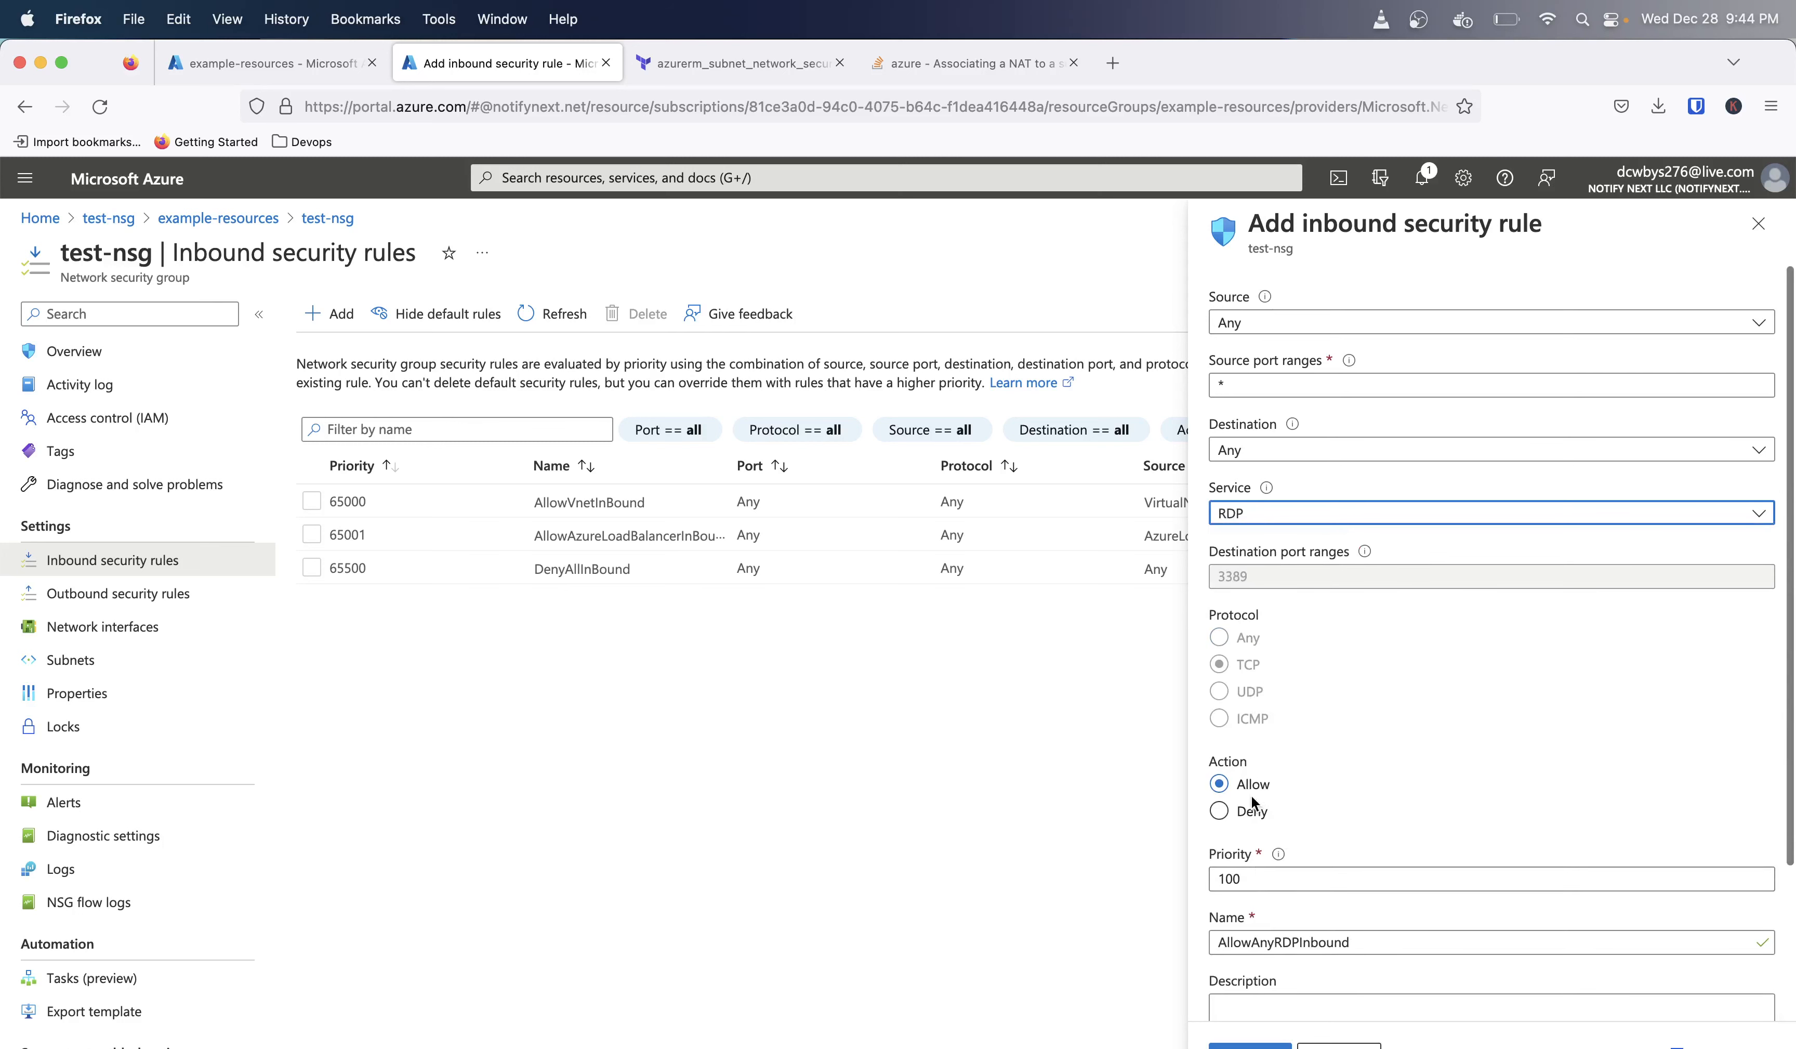
{"action": "left_click", "coordinate": [1259, 879]}
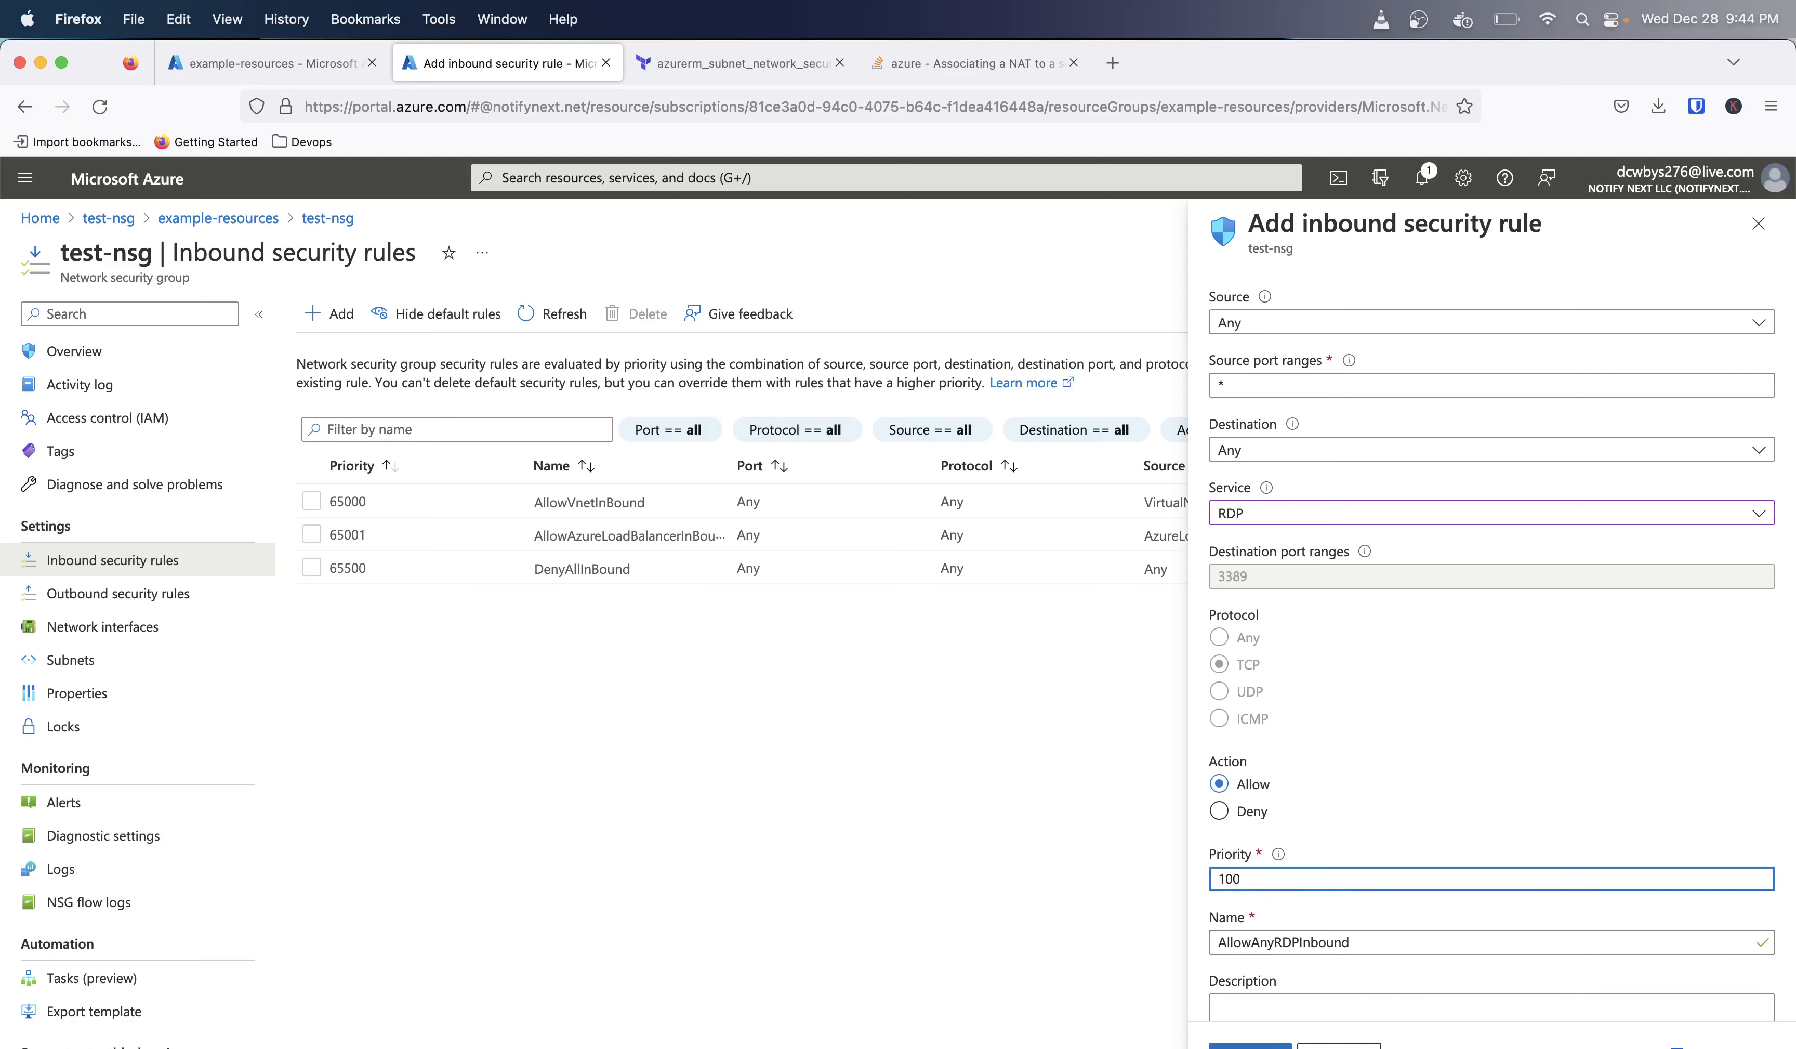
{"action": "left_click", "coordinate": [1251, 1044]}
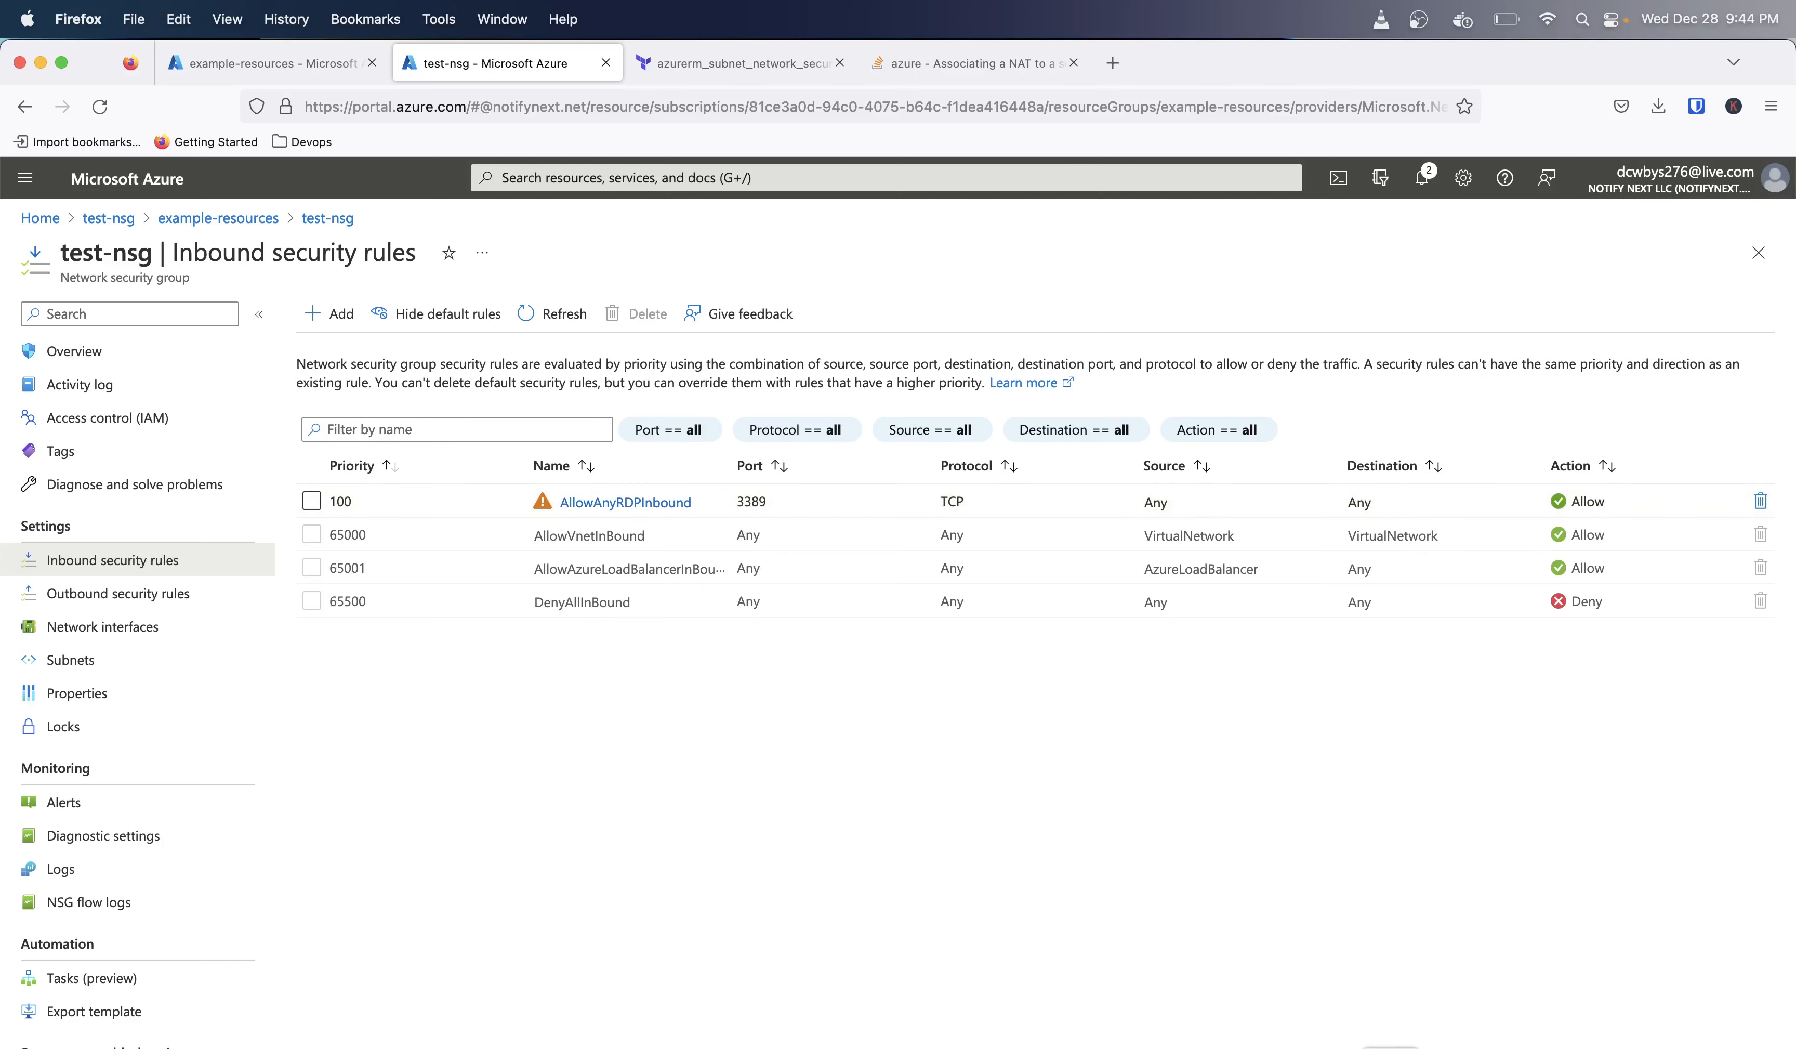
Step: Switch to Microsoft Remote Desktop, dismiss the connection error, reconnect to 20.231.105.73 and enter administrator as the username
{"action": "left_click", "coordinate": [1339, 1048]}
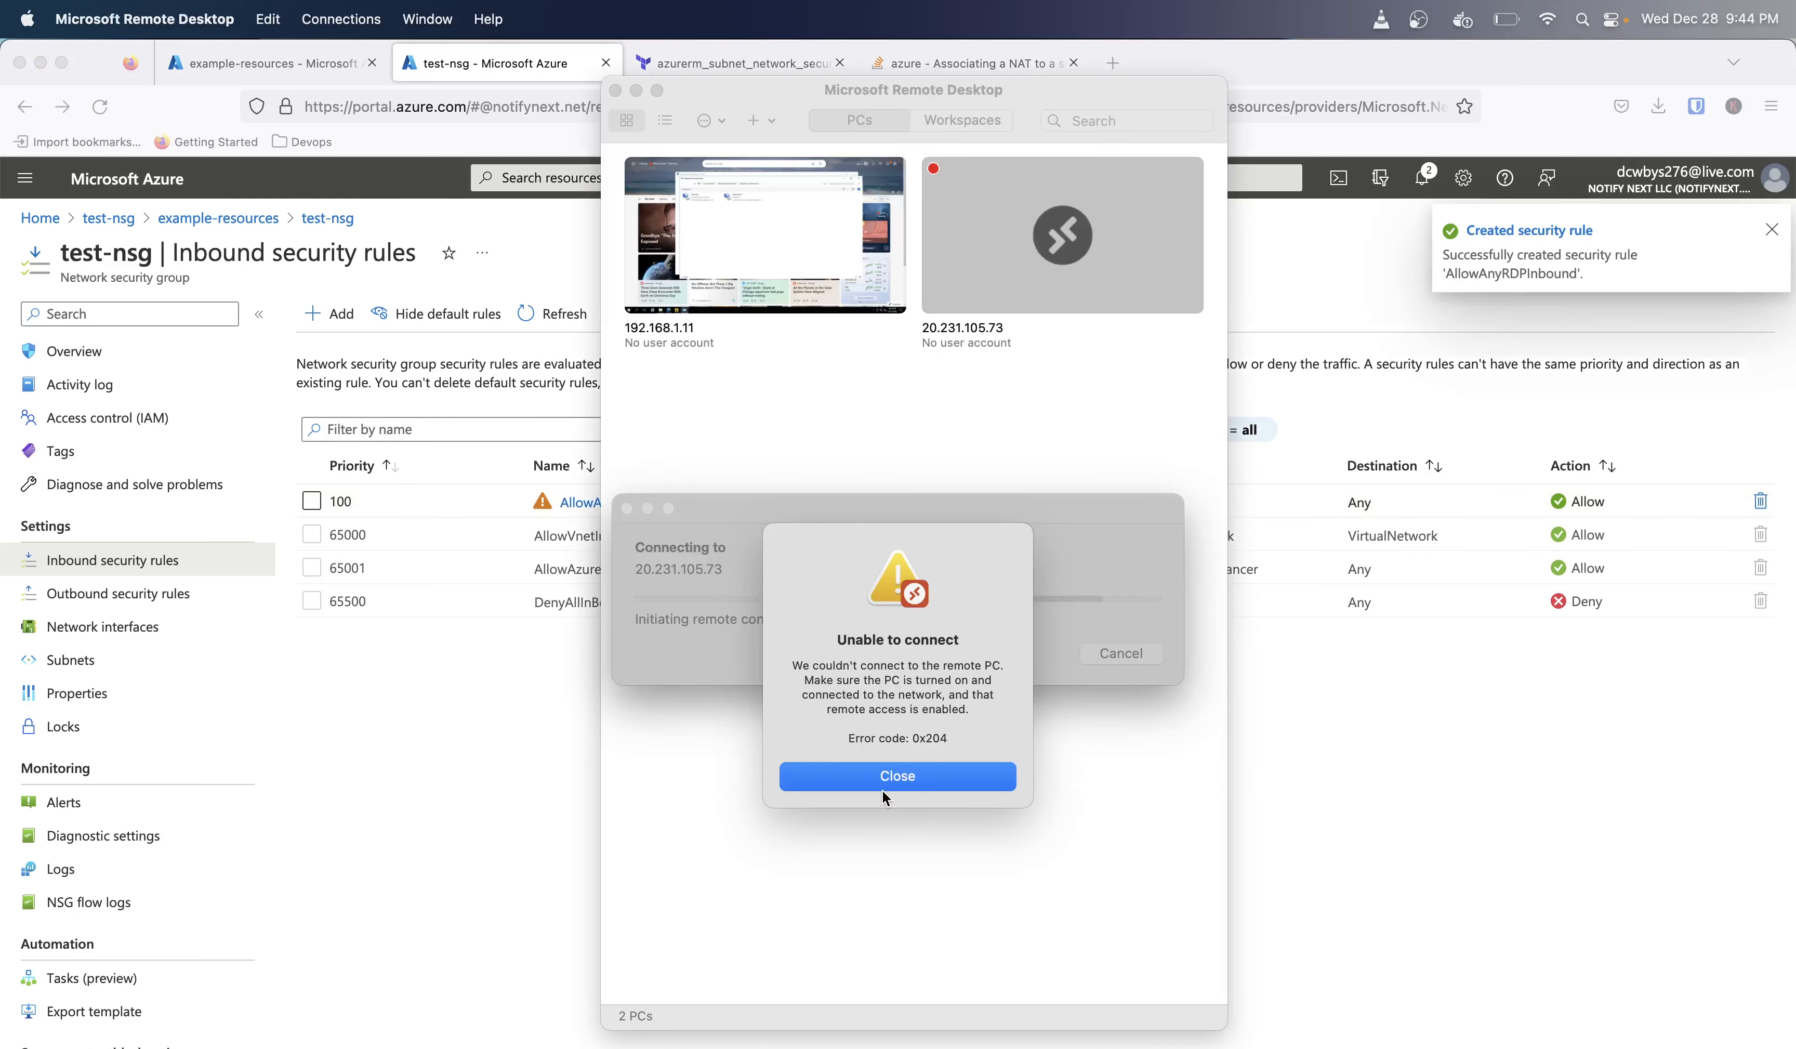
{"action": "left_click", "coordinate": [897, 782]}
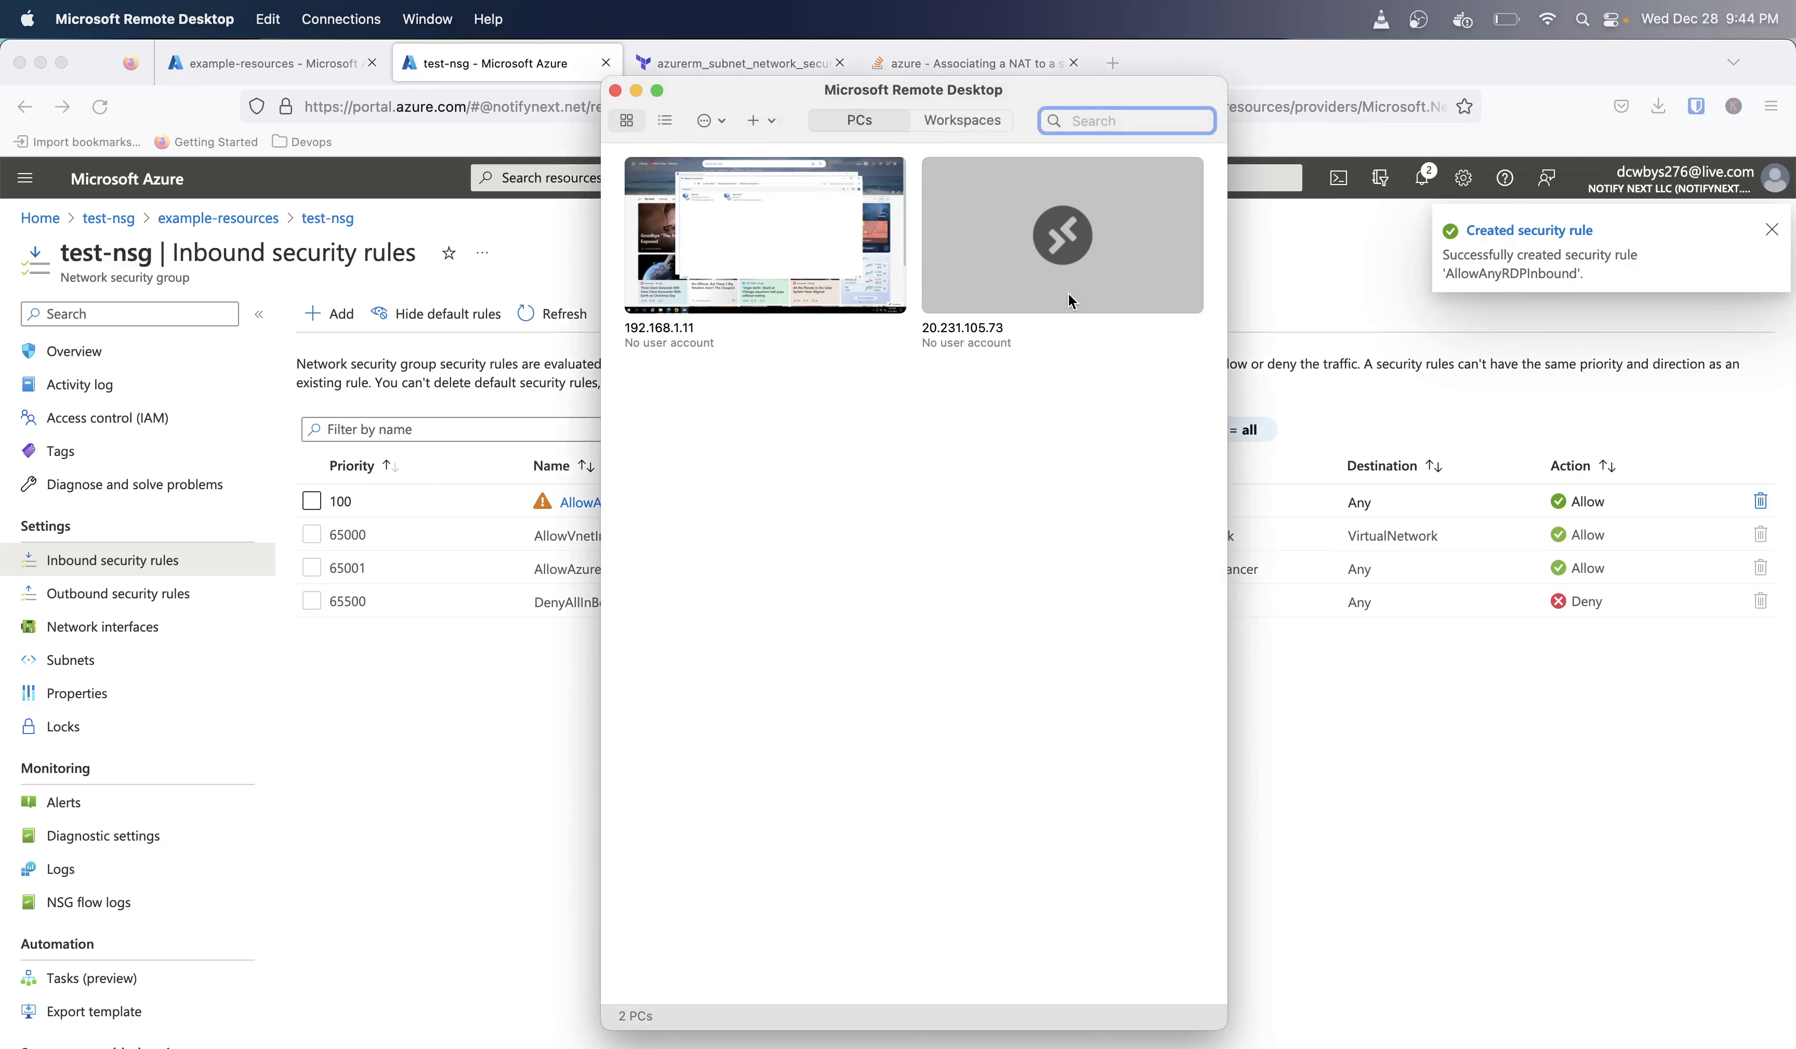
{"action": "double_click", "coordinate": [1041, 257]}
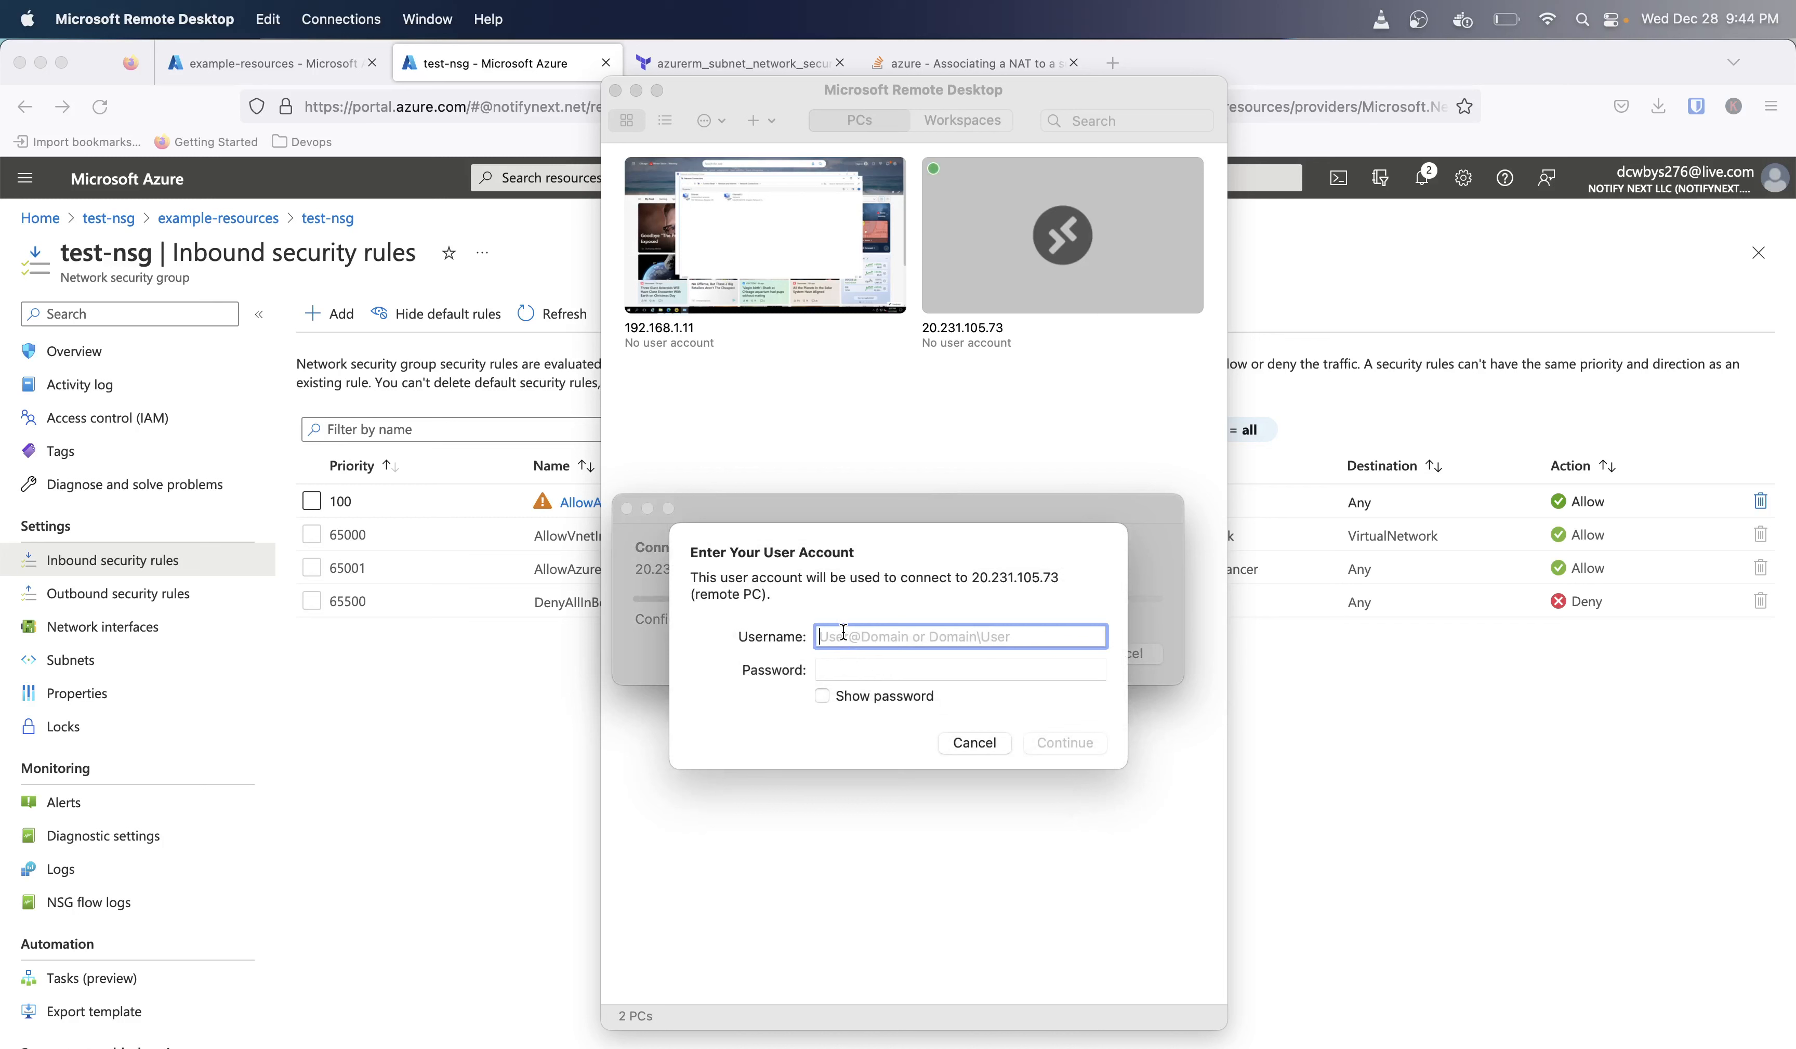
{"action": "type", "text": "administrator"}
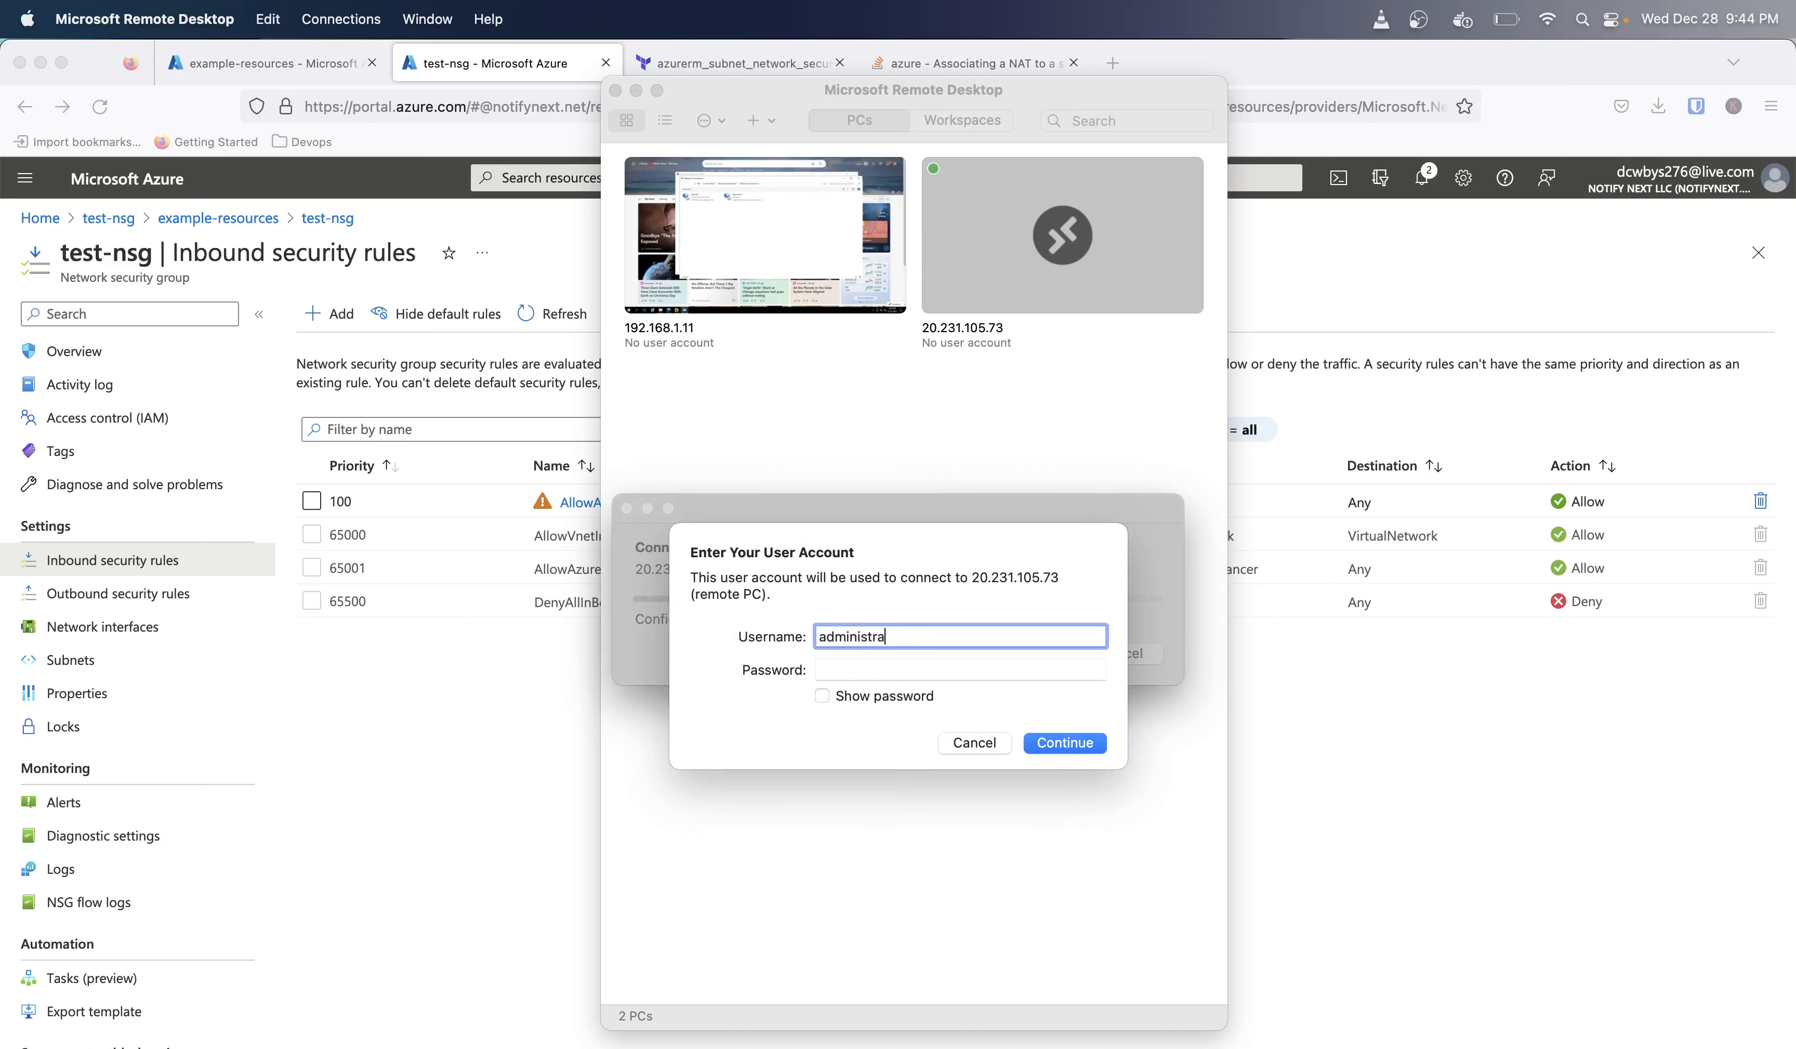
{"action": "key", "text": "Tab"}
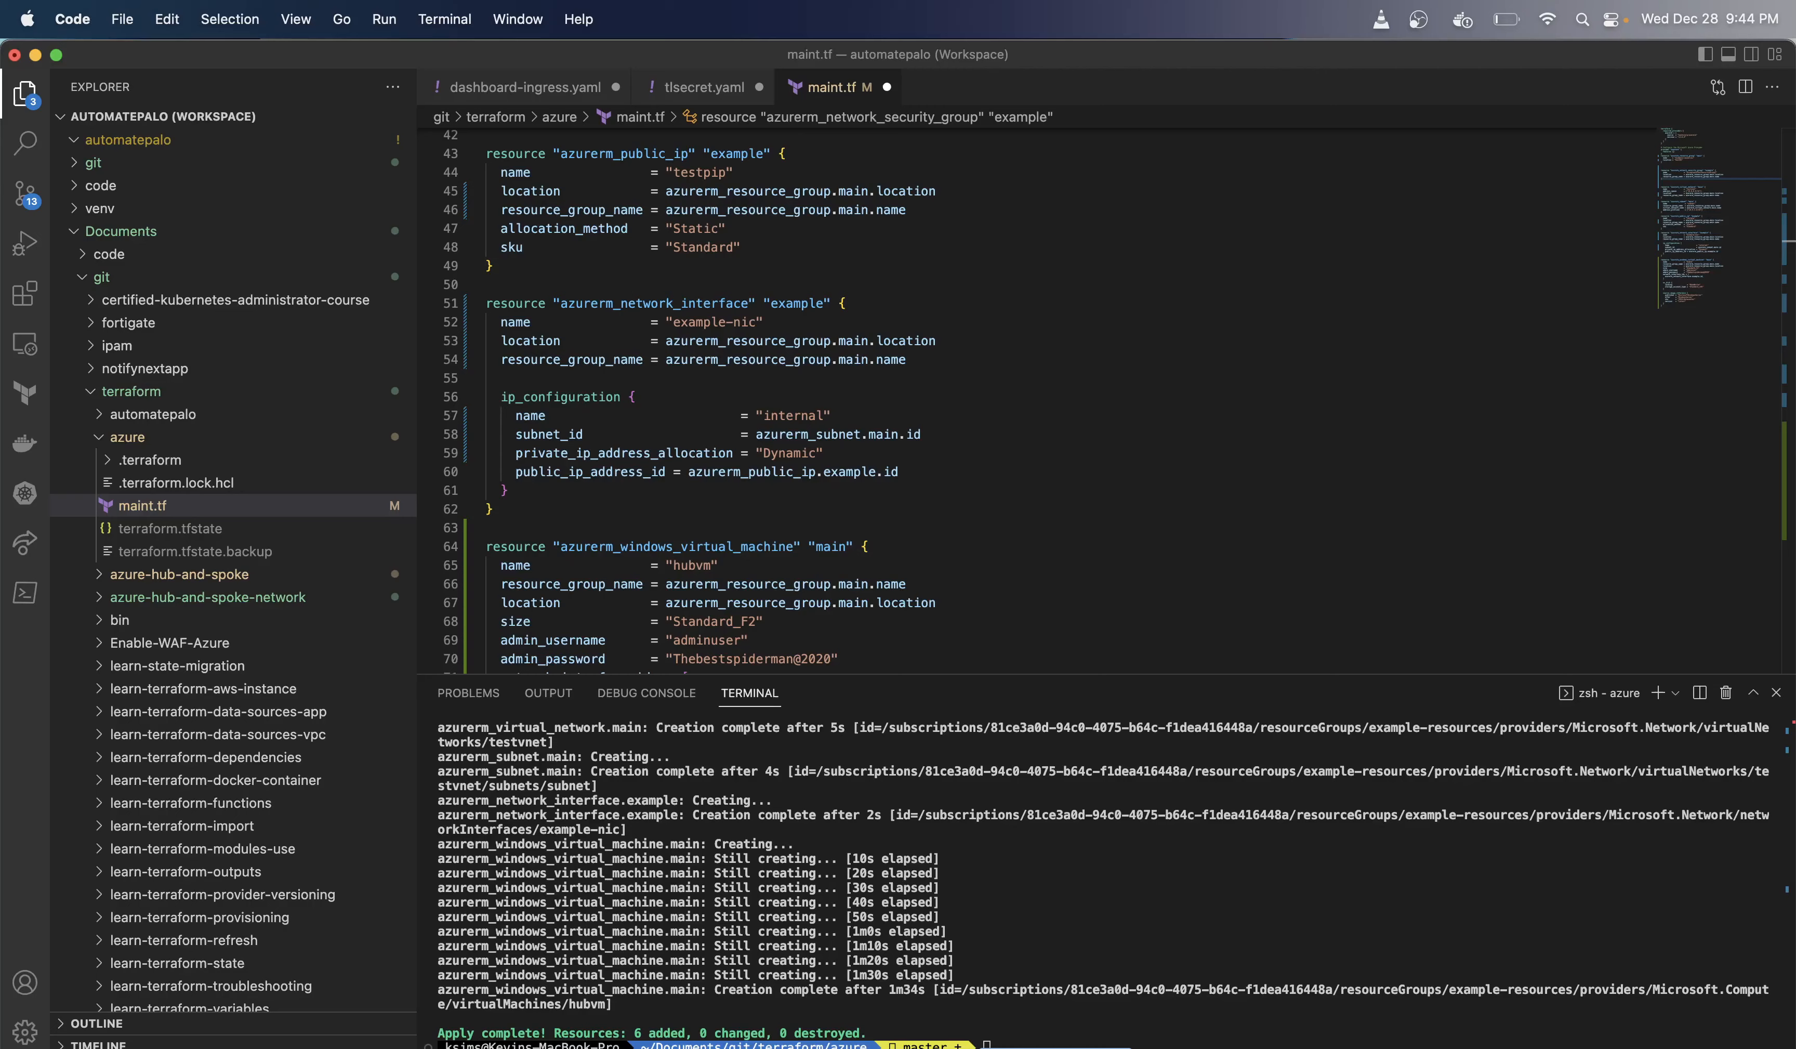
Step: Switch to Visual Studio Code and copy the admin_password value of the hubvm virtual machine in maint.tf
{"action": "key", "text": "super+Tab"}
{"action": "double_click", "coordinate": [766, 659]}
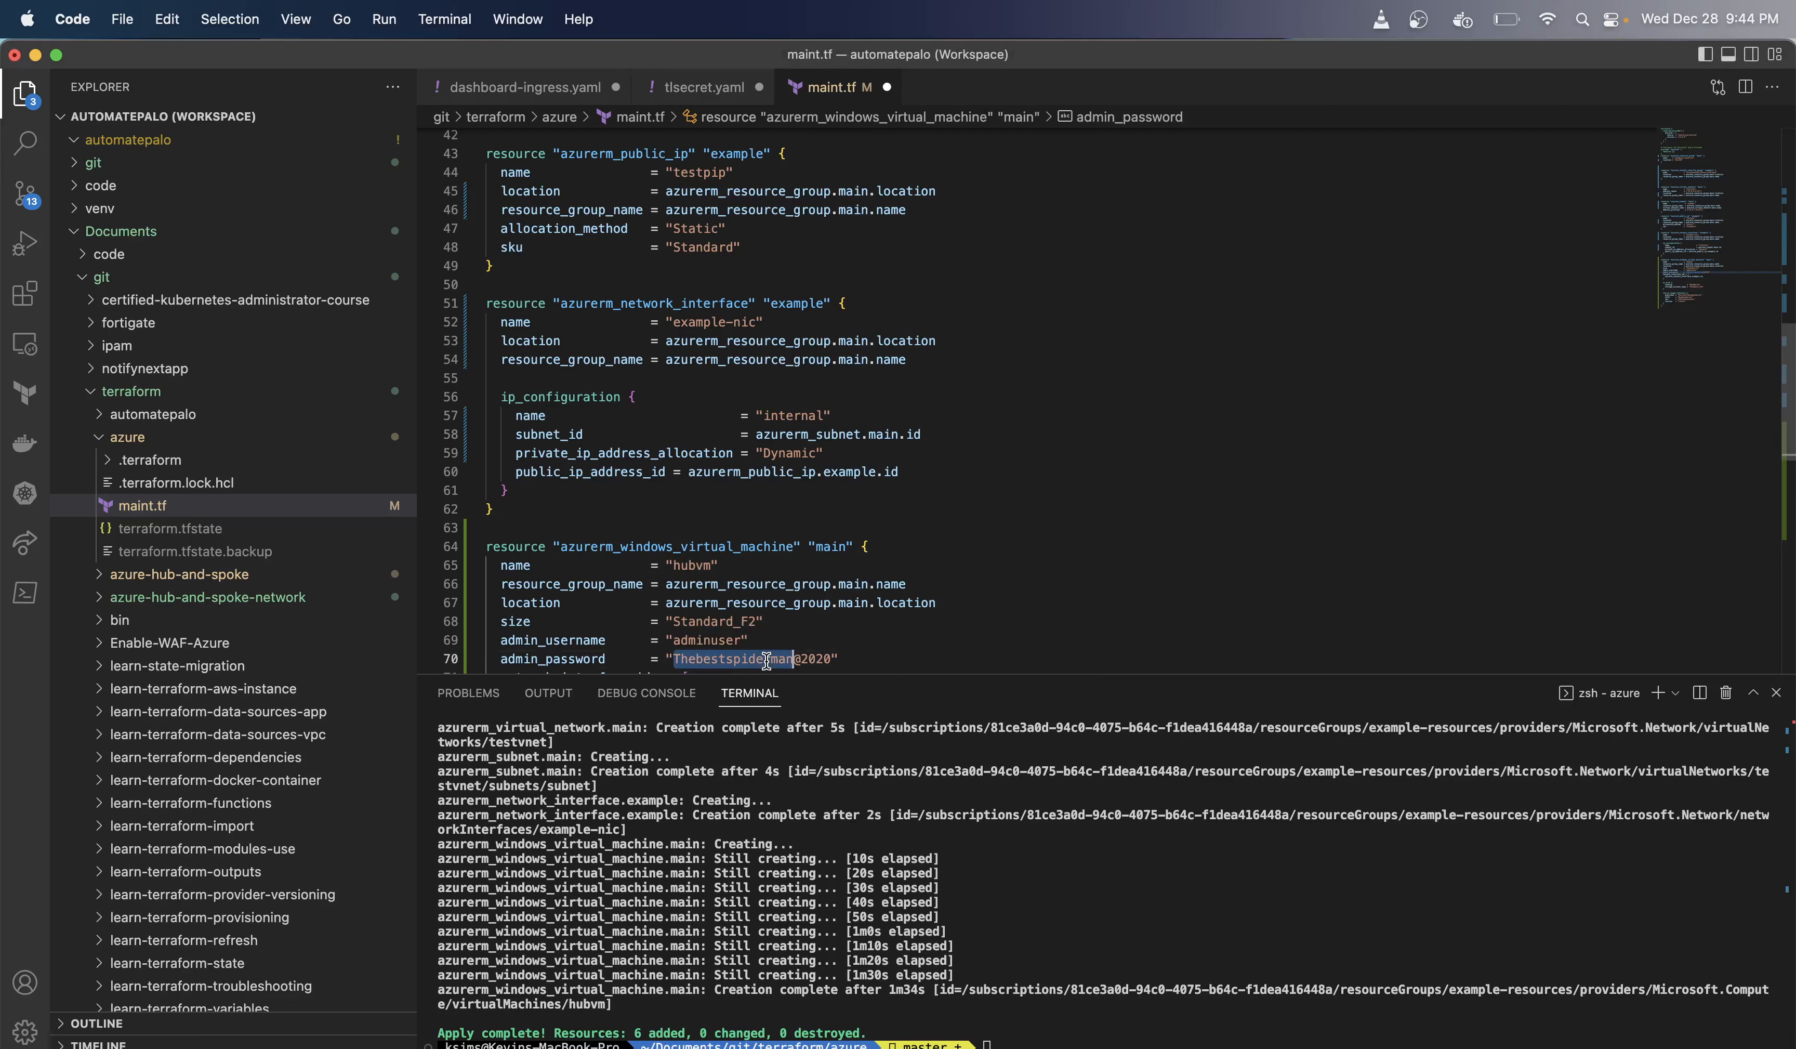
{"action": "left_click", "coordinate": [711, 655]}
{"action": "left_click_drag", "start_coordinate": [681, 659], "coordinate": [833, 661]}
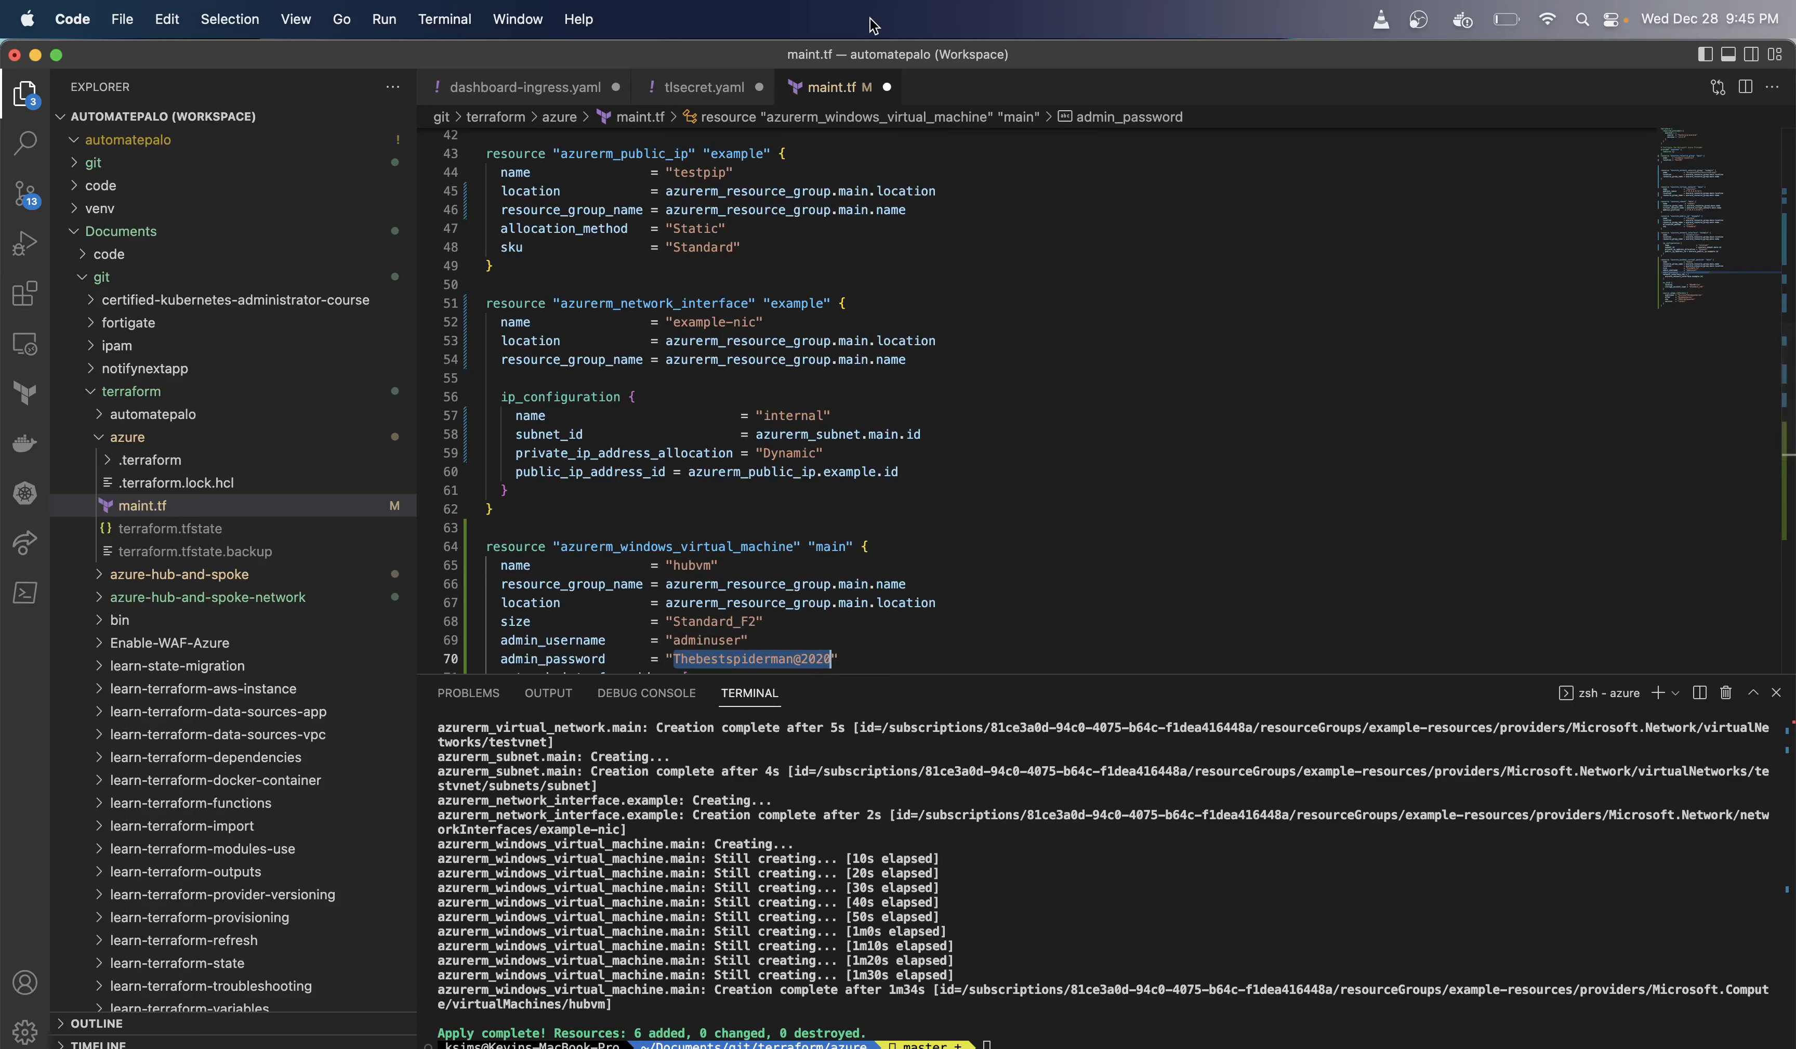
{"action": "left_click", "coordinate": [35, 56]}
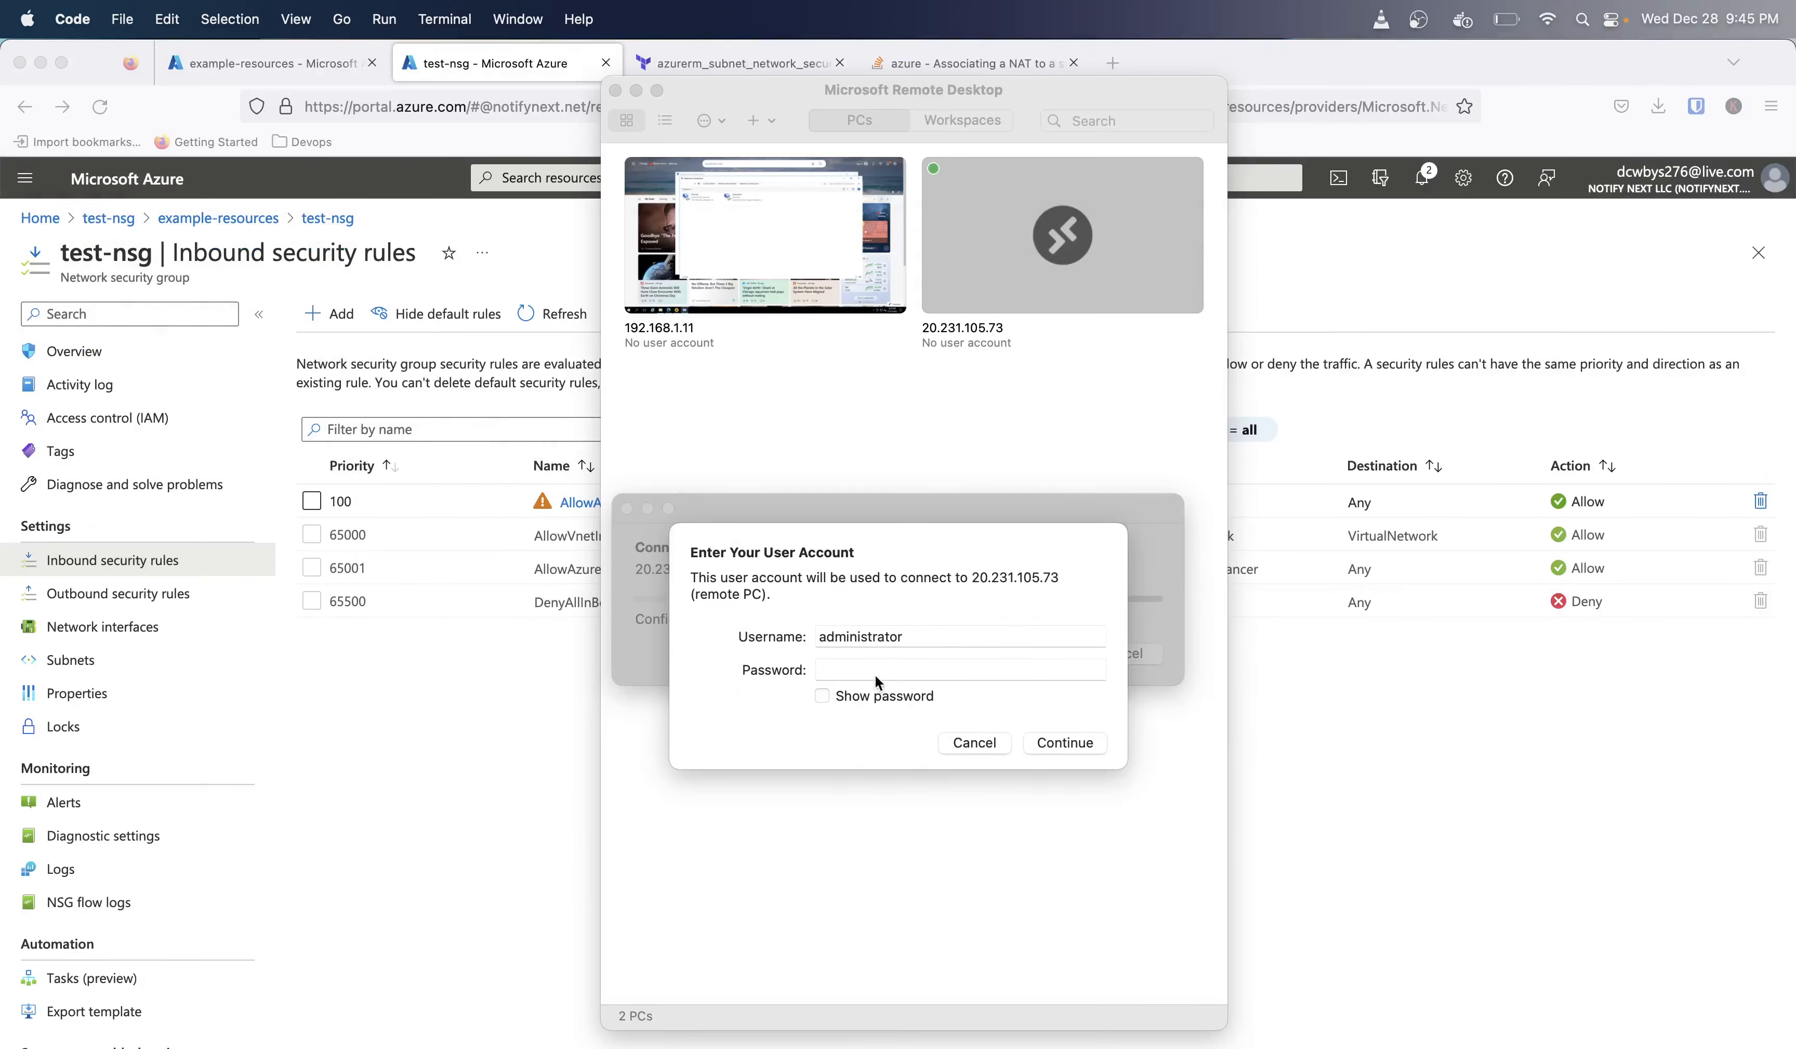
Step: Try to sign in to the remote PC as administrator with the copied account password
{"action": "left_click", "coordinate": [891, 671]}
{"action": "key", "text": "super+v"}
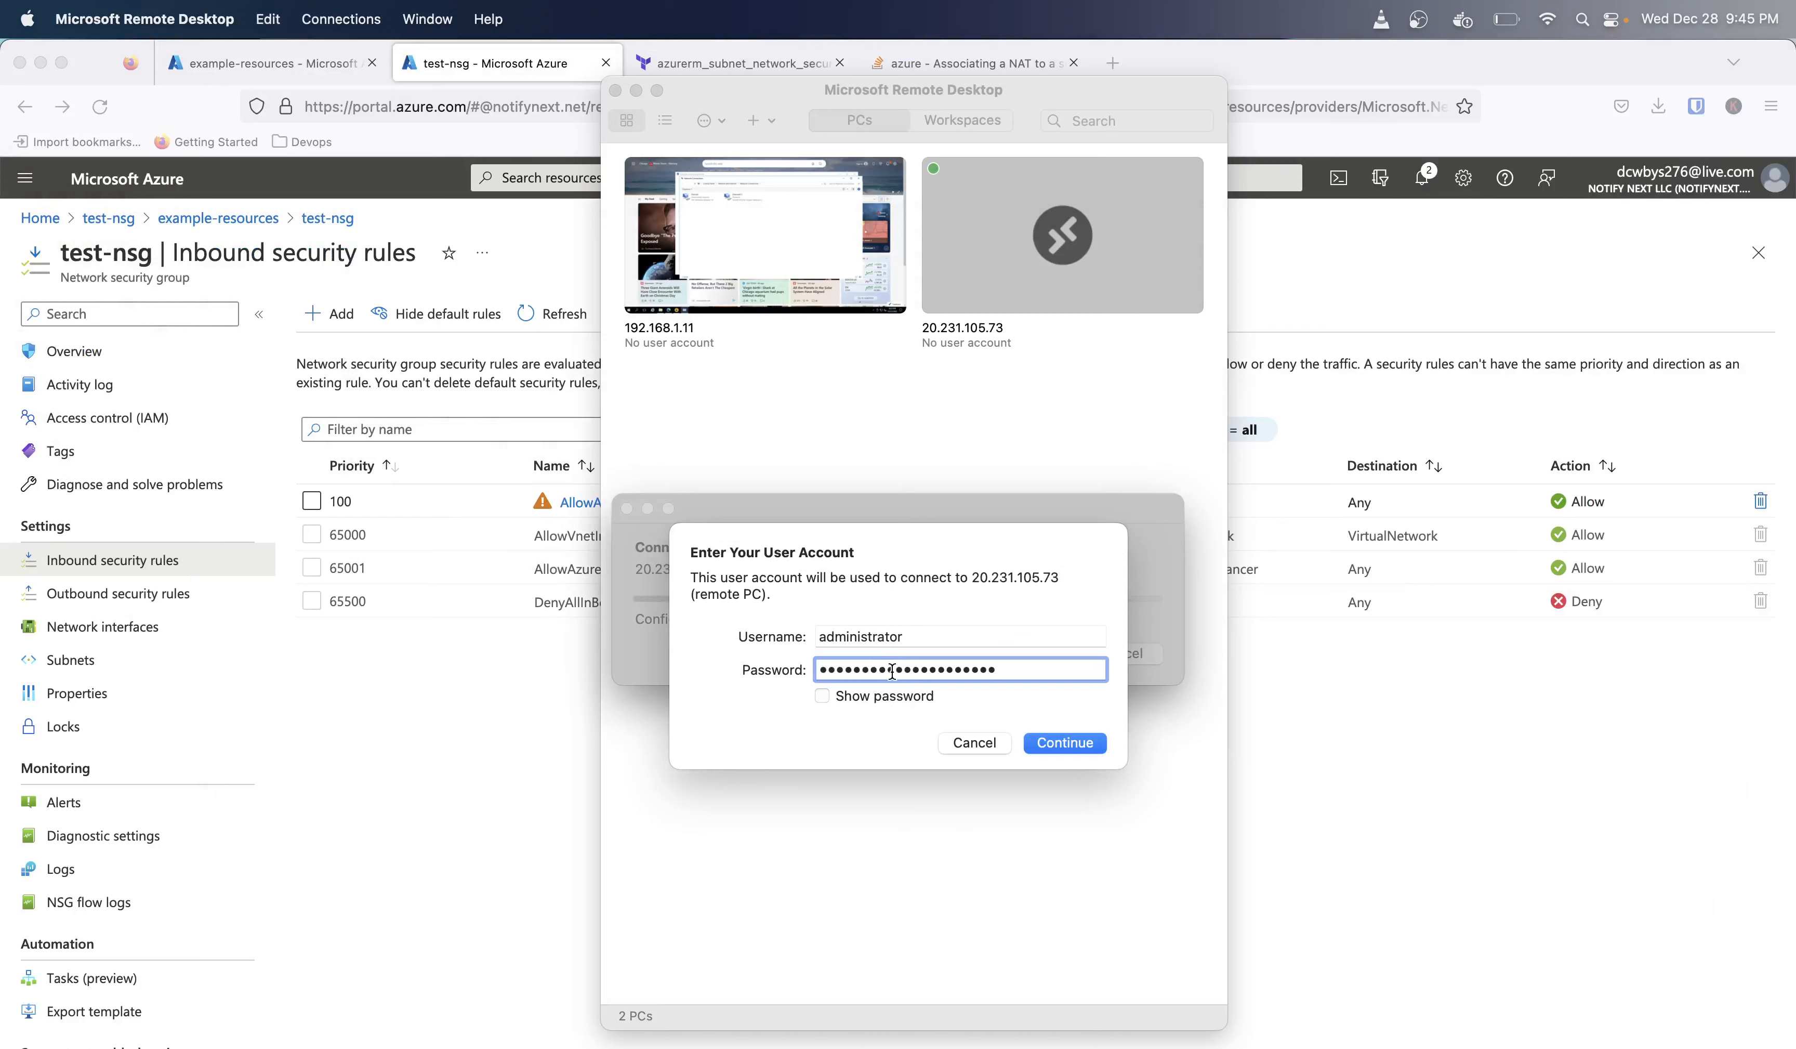
{"action": "left_click", "coordinate": [1043, 739]}
{"action": "left_click", "coordinate": [1166, 675]}
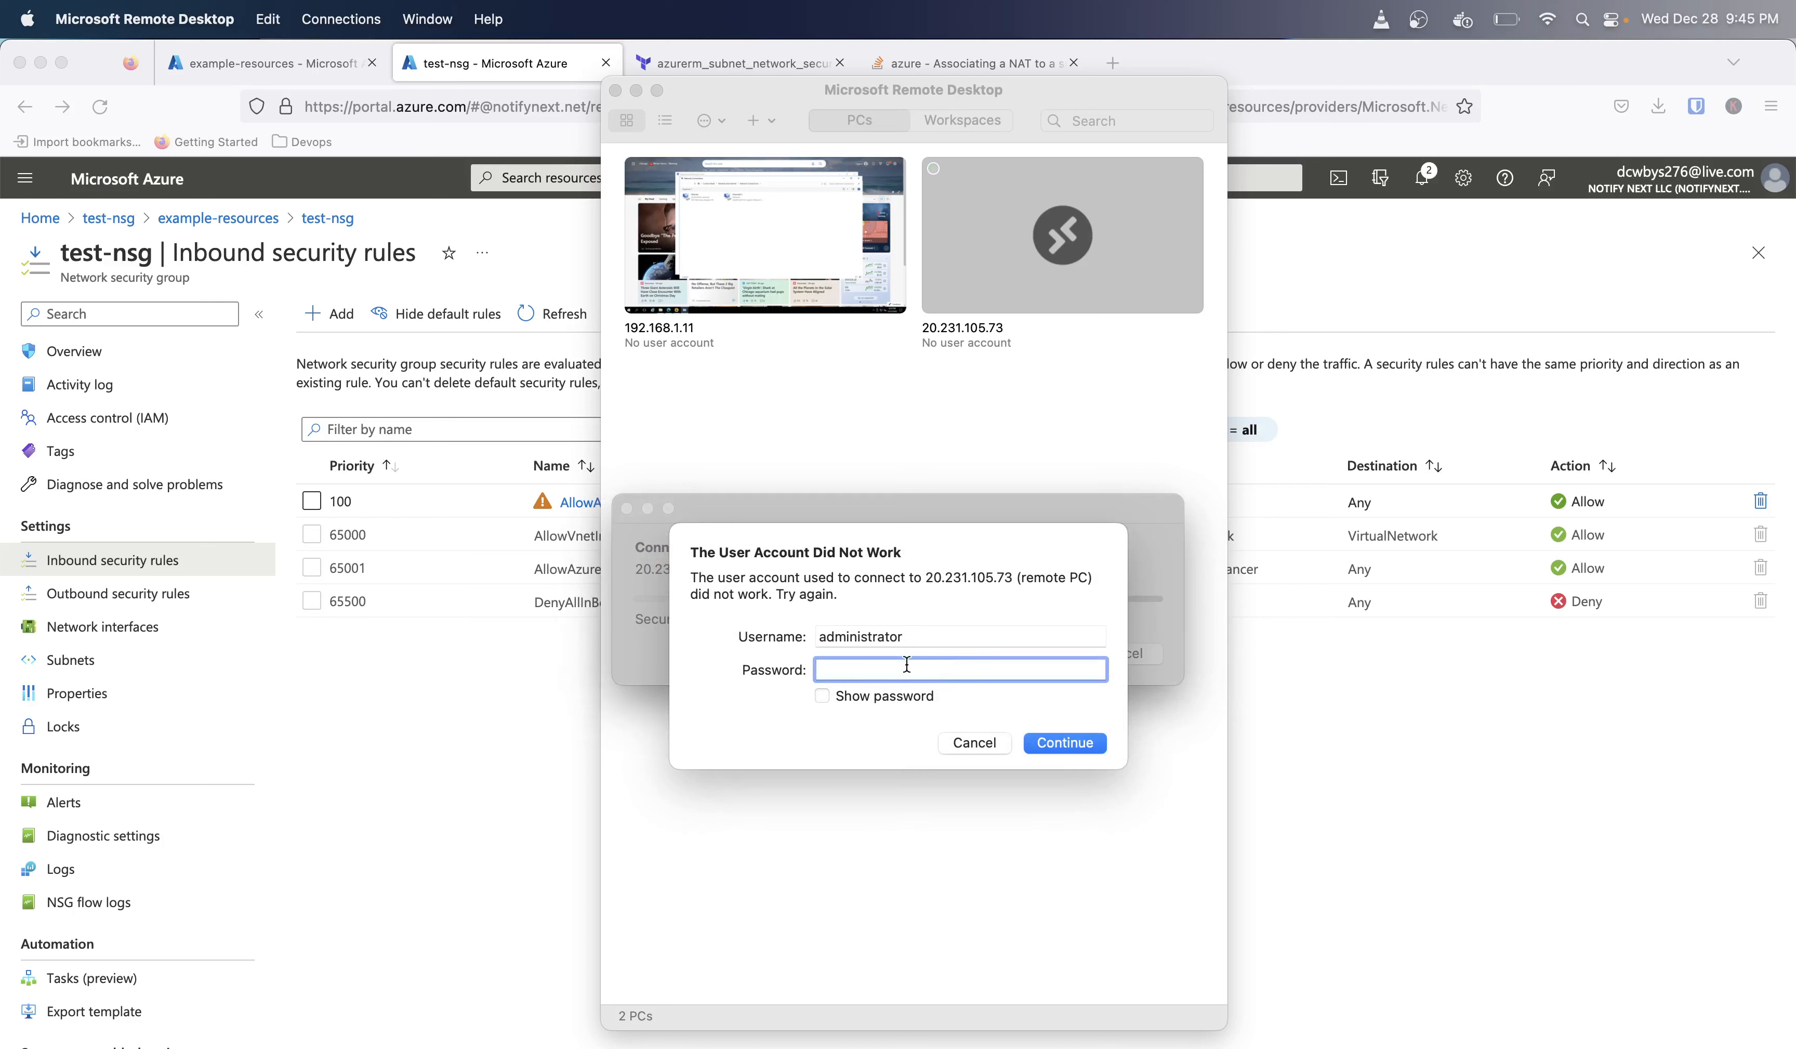
Step: Check the virtual machine's admin_username in maint.tf in Visual Studio Code, and return to the remote desktop sign-in prompt
{"action": "key", "text": "super+Tab"}
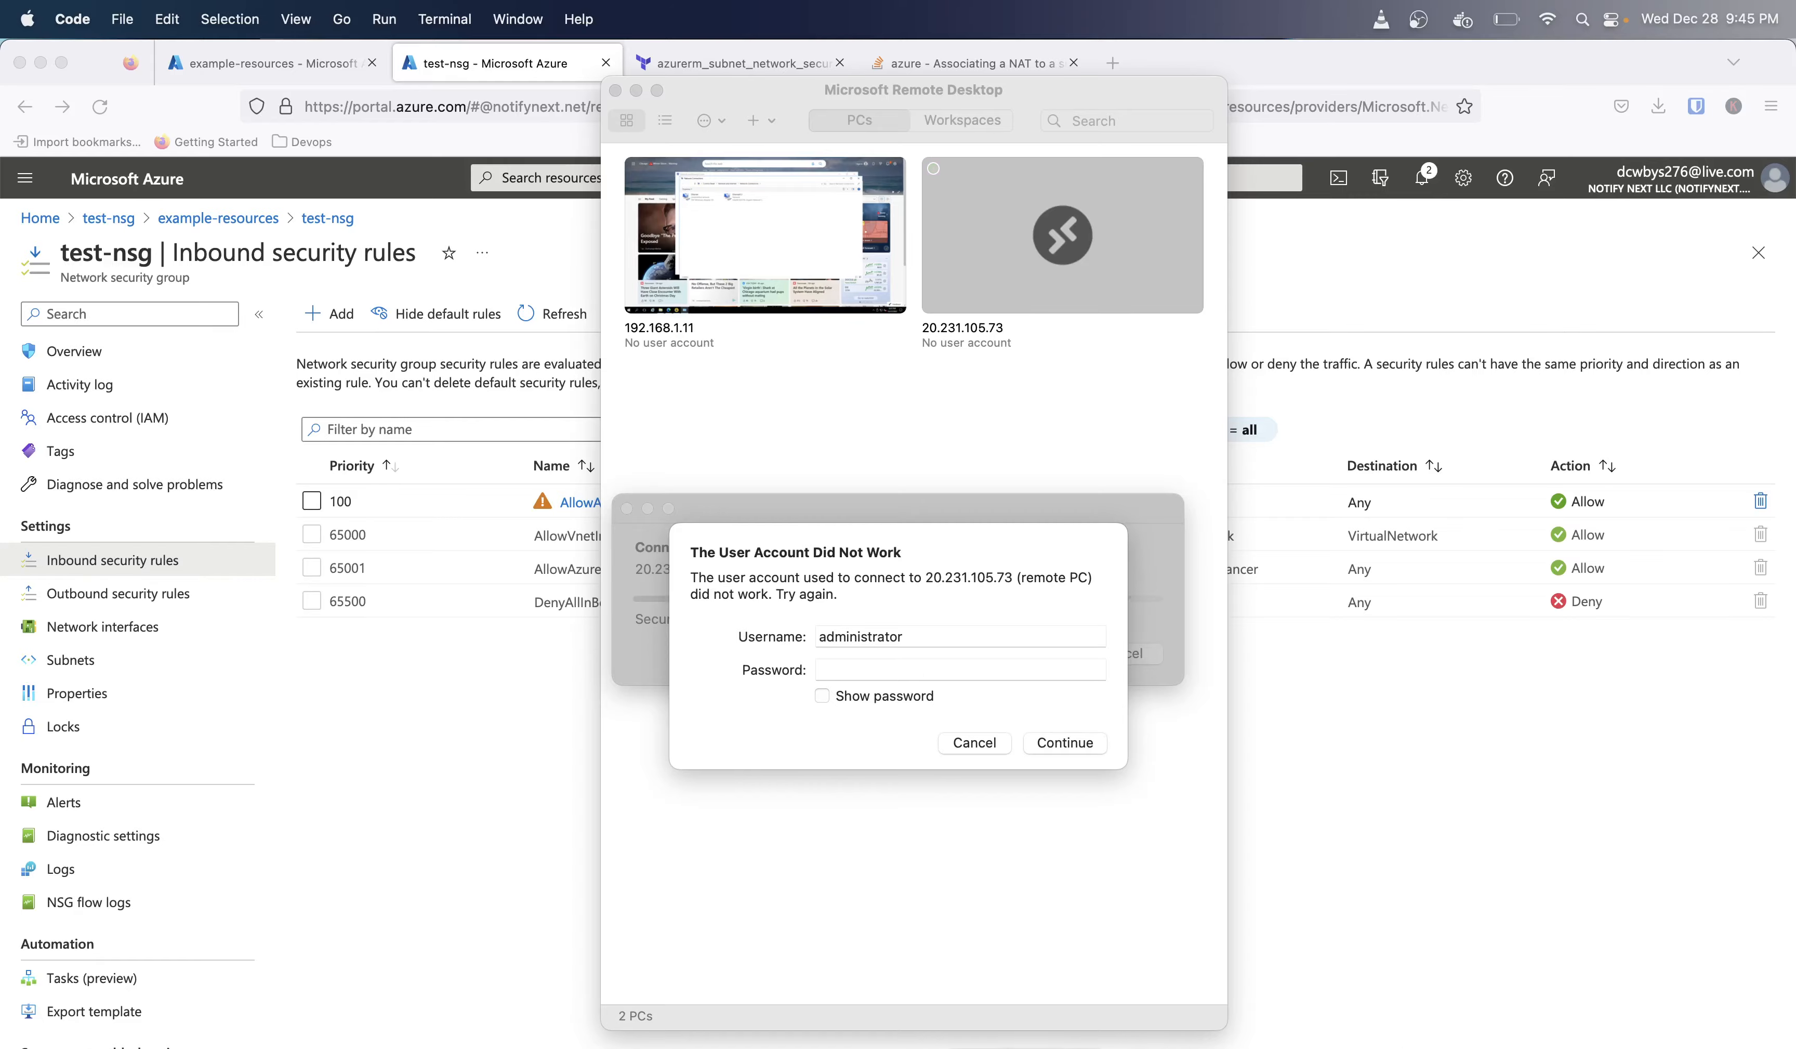
{"action": "left_click", "coordinate": [1030, 1047]}
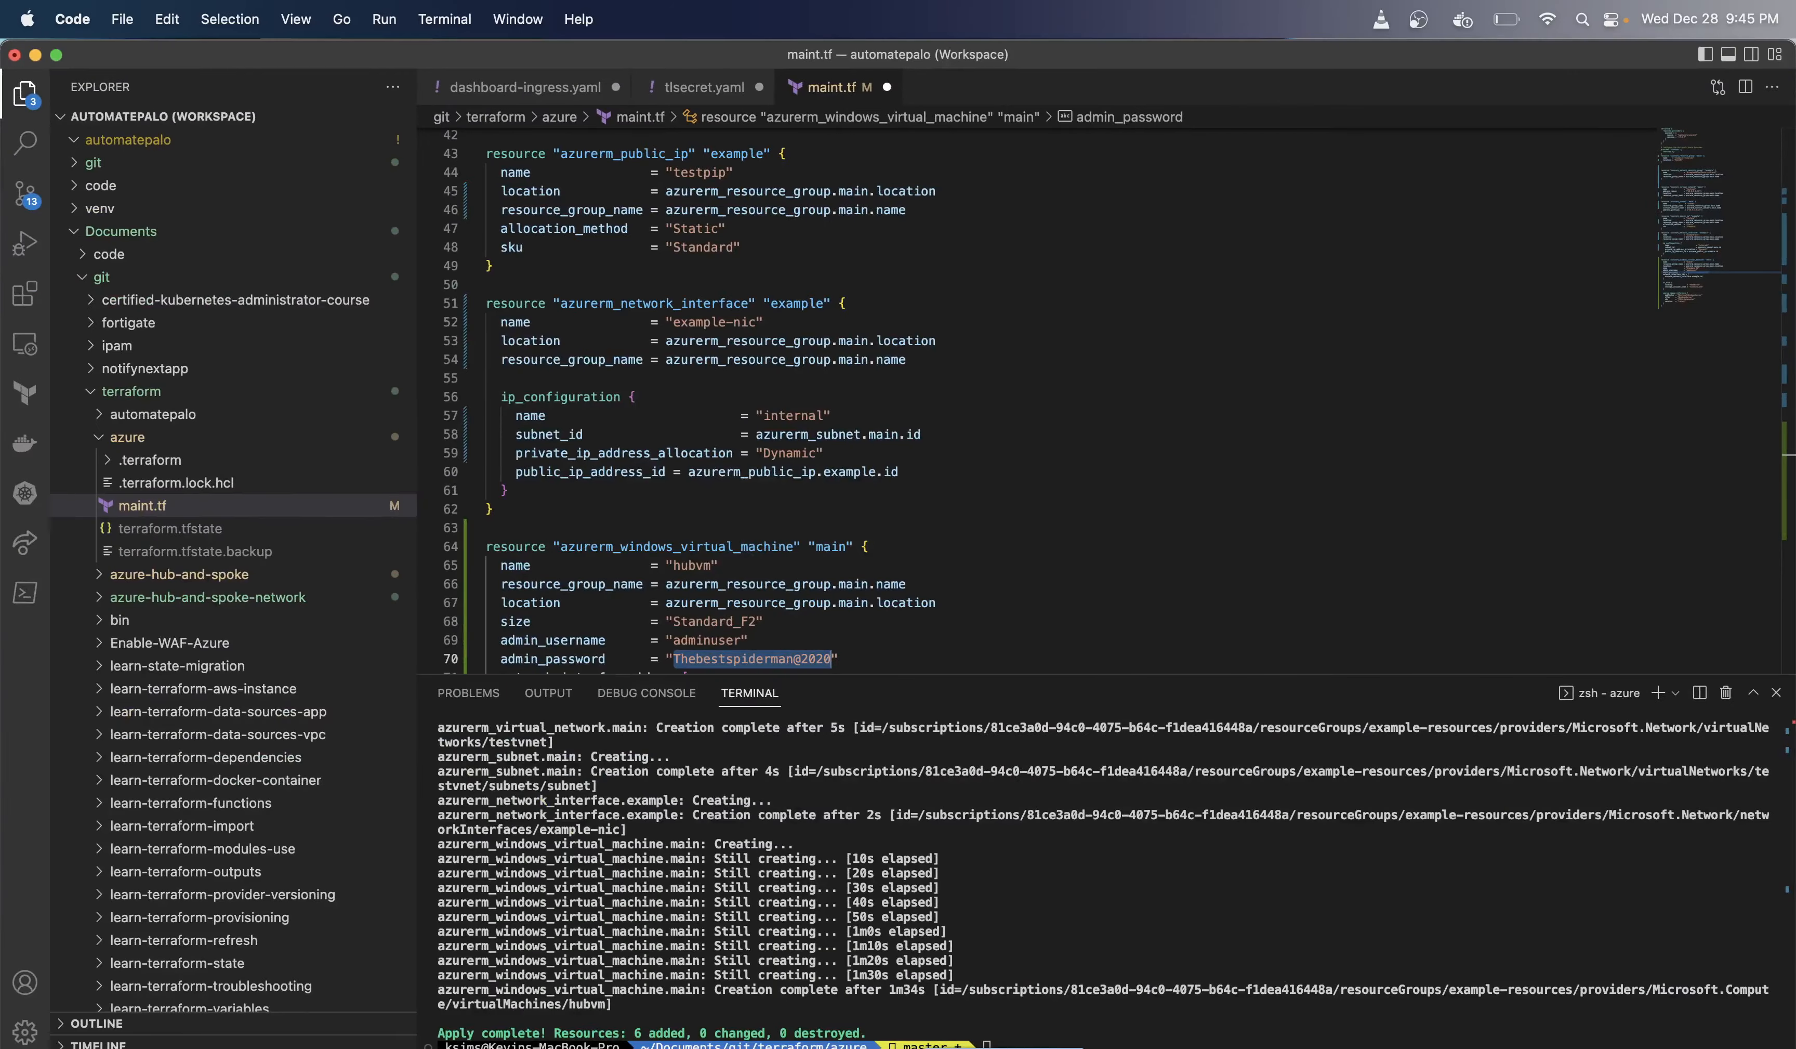
{"action": "left_click", "coordinate": [1004, 1047]}
{"action": "left_click", "coordinate": [35, 54]}
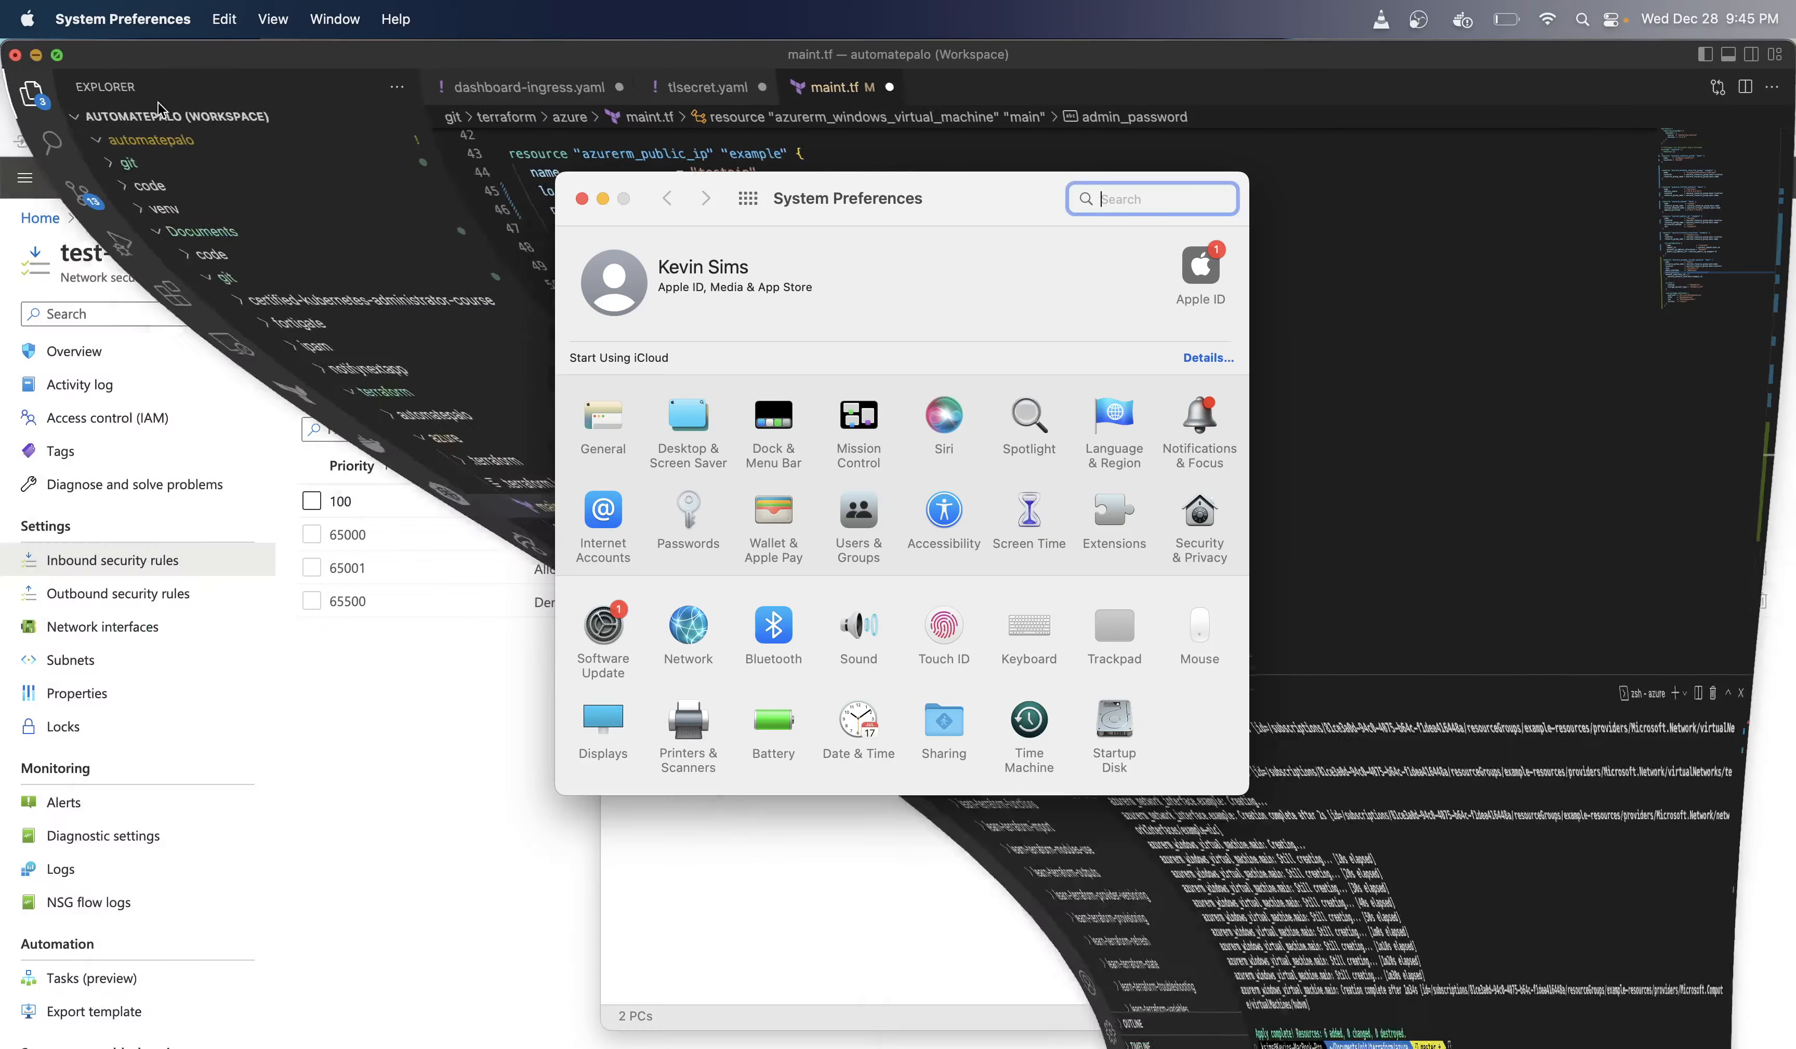
{"action": "left_click", "coordinate": [582, 199]}
Step: Sign in to the remote PC with the username adminuser and the copied account password
{"action": "double_click", "coordinate": [903, 636]}
{"action": "type", "text": "adminuser"}
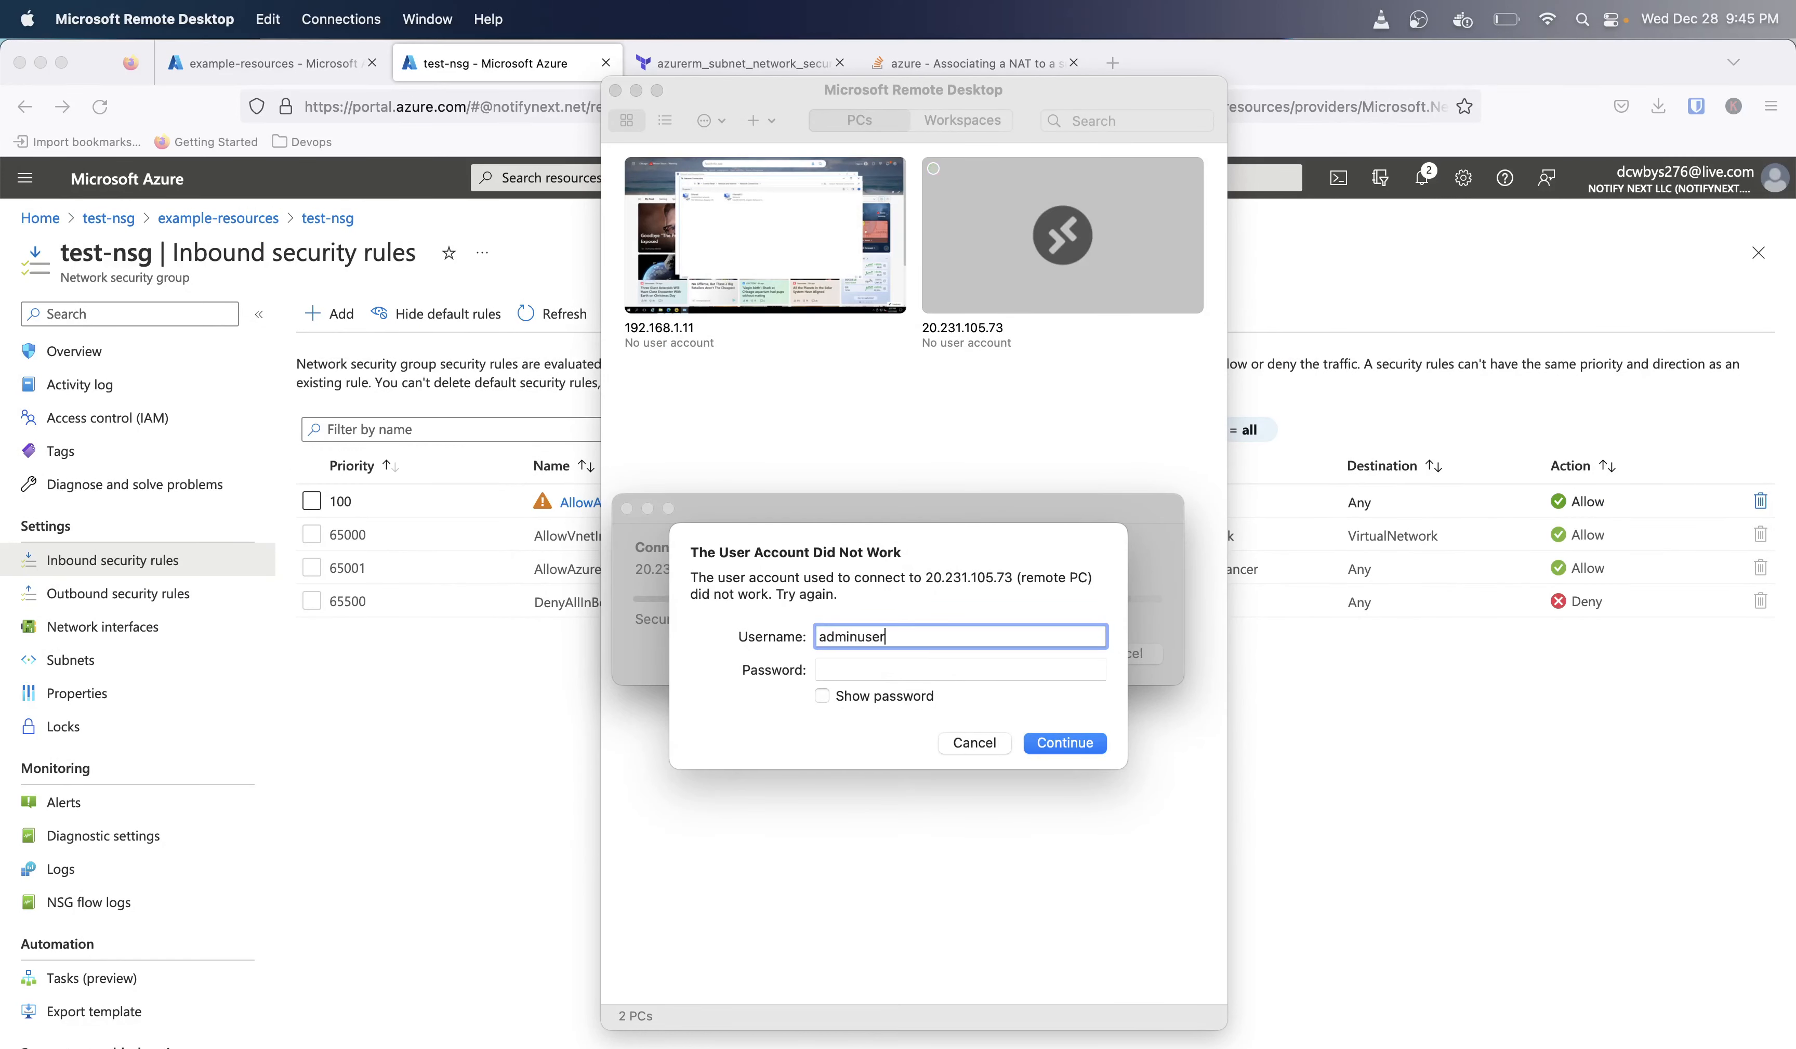
{"action": "key", "text": "Tab"}
{"action": "key", "text": "super+v"}
{"action": "key", "text": "Return"}
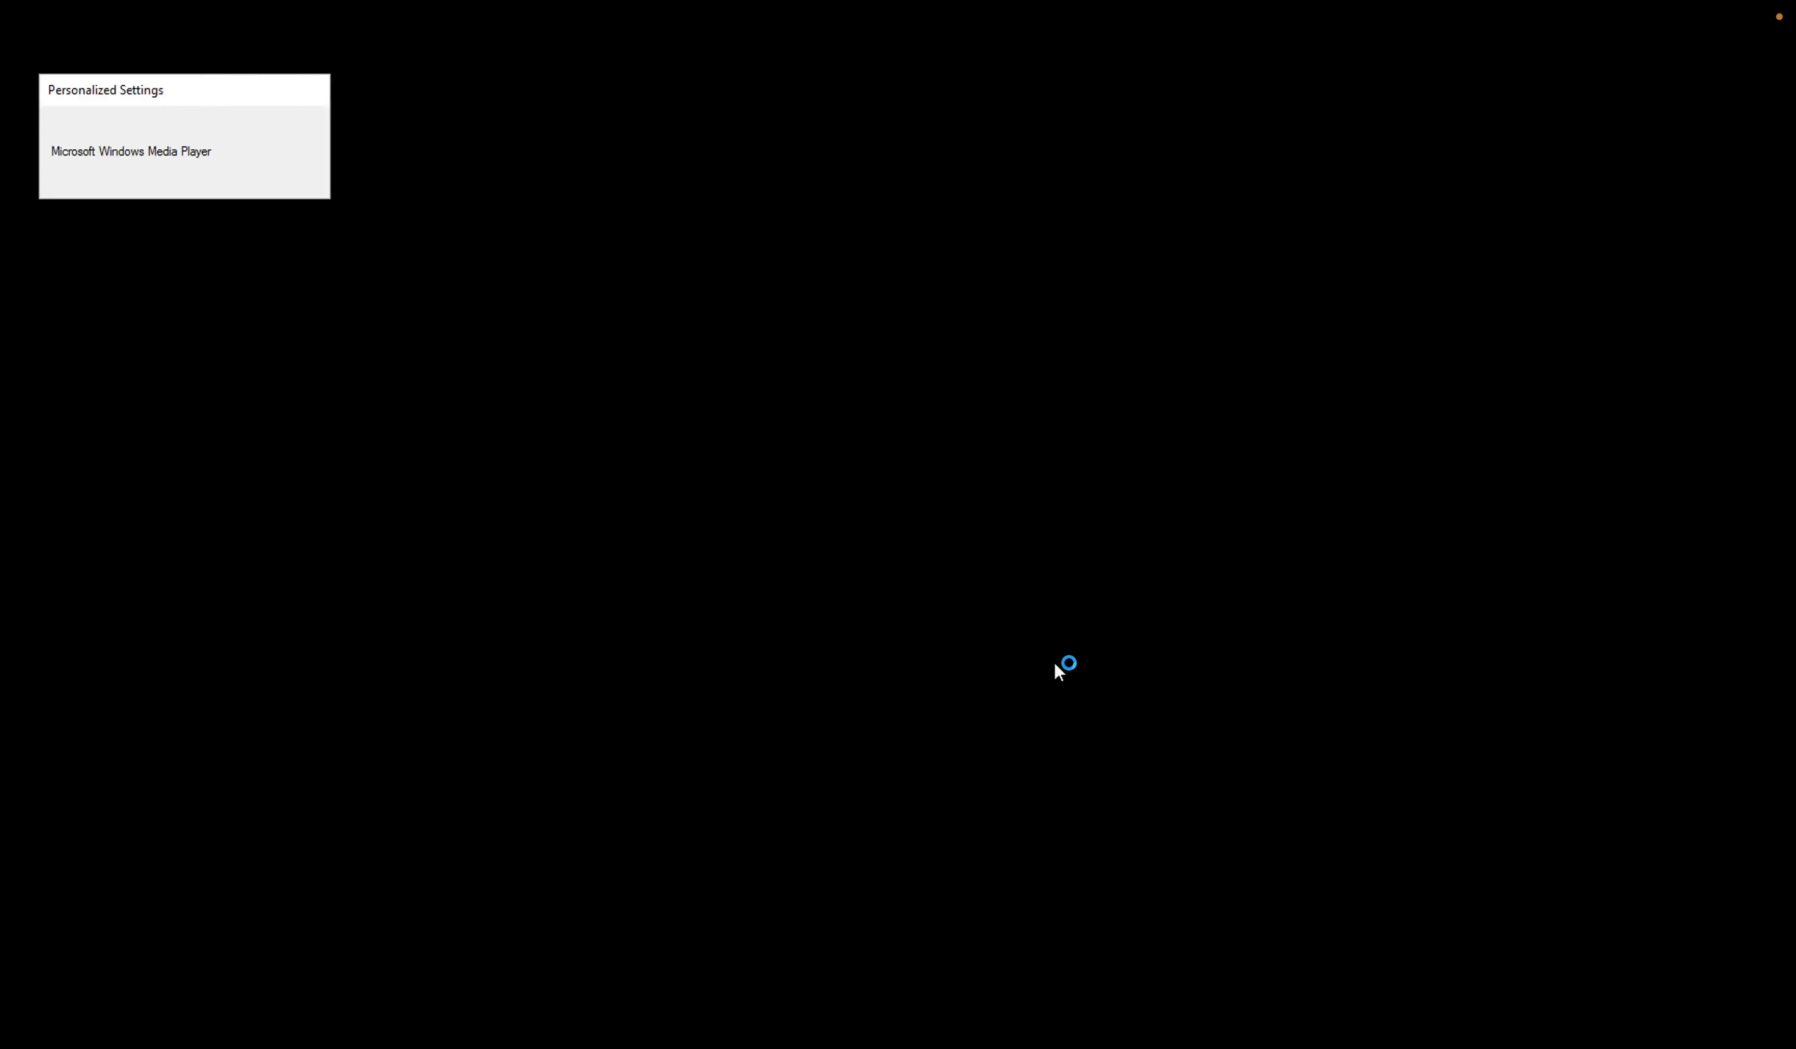
{"action": "mouse_move", "coordinate": [261, 2]}
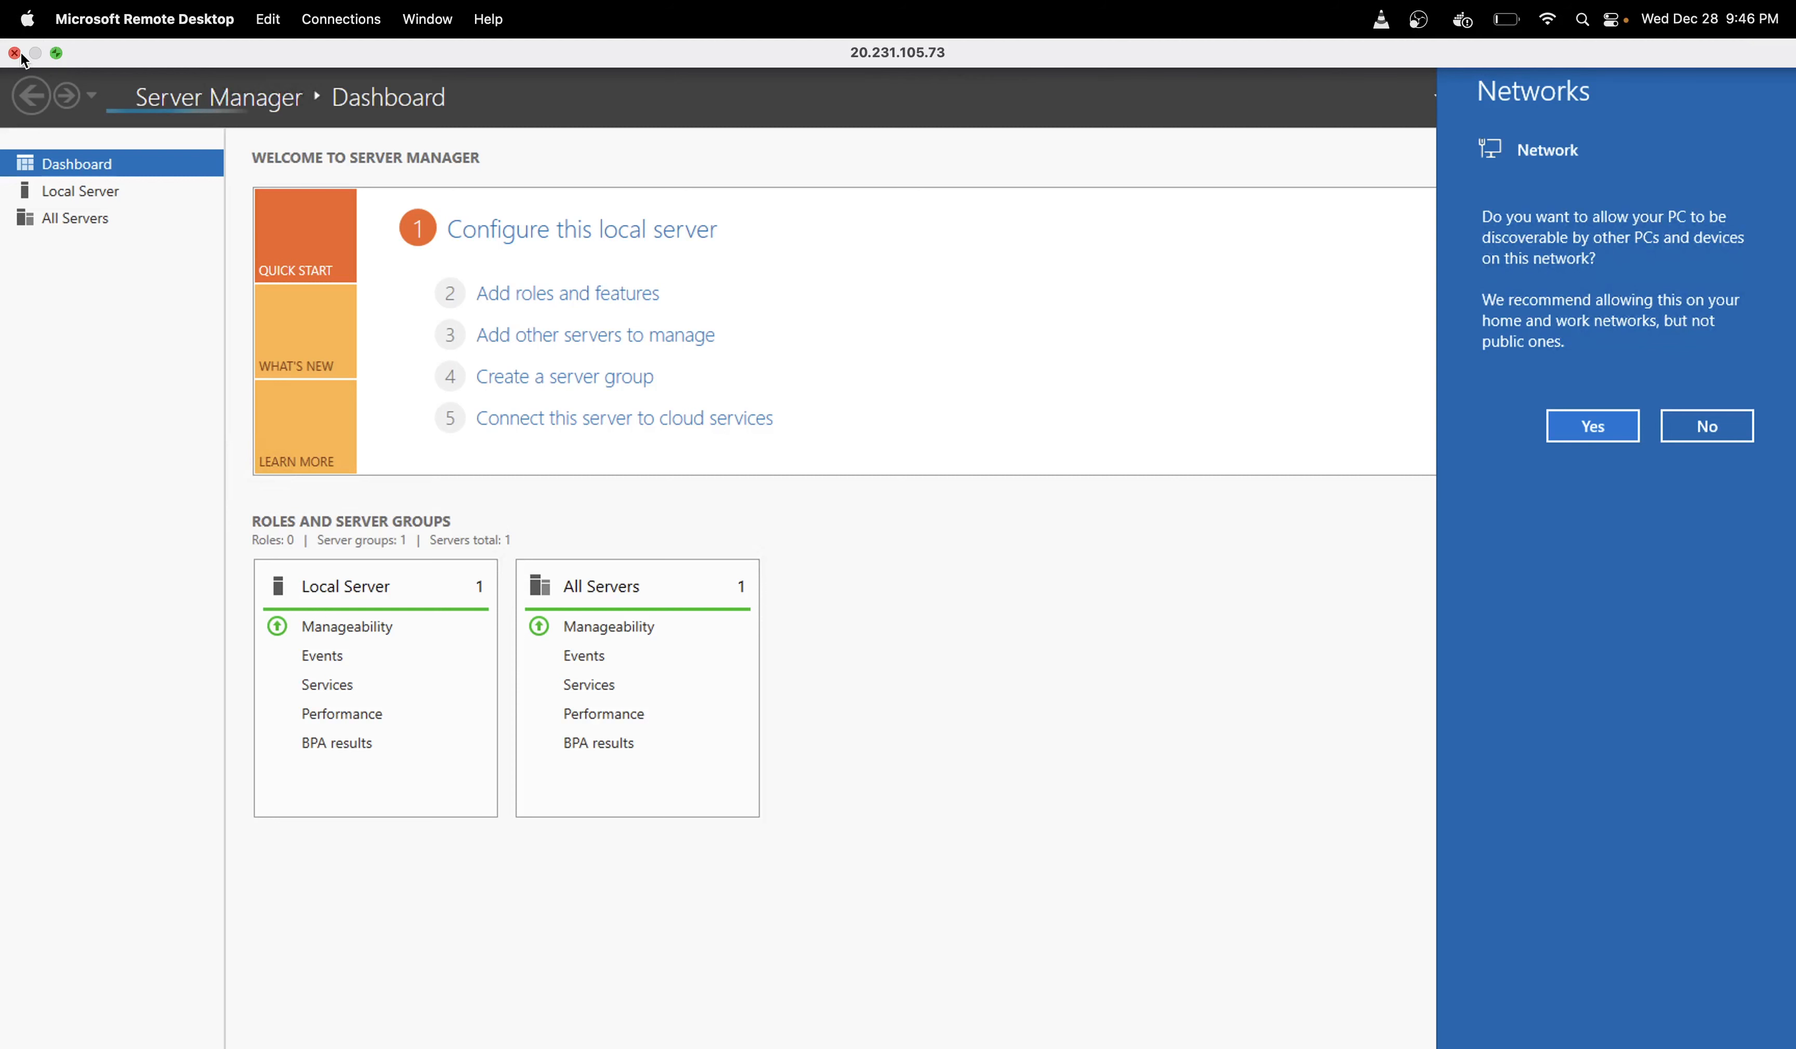
Step: Close the remote desktop session and dissociate testvnet's subnet from test-nsg in the Azure portal
{"action": "left_click", "coordinate": [14, 54]}
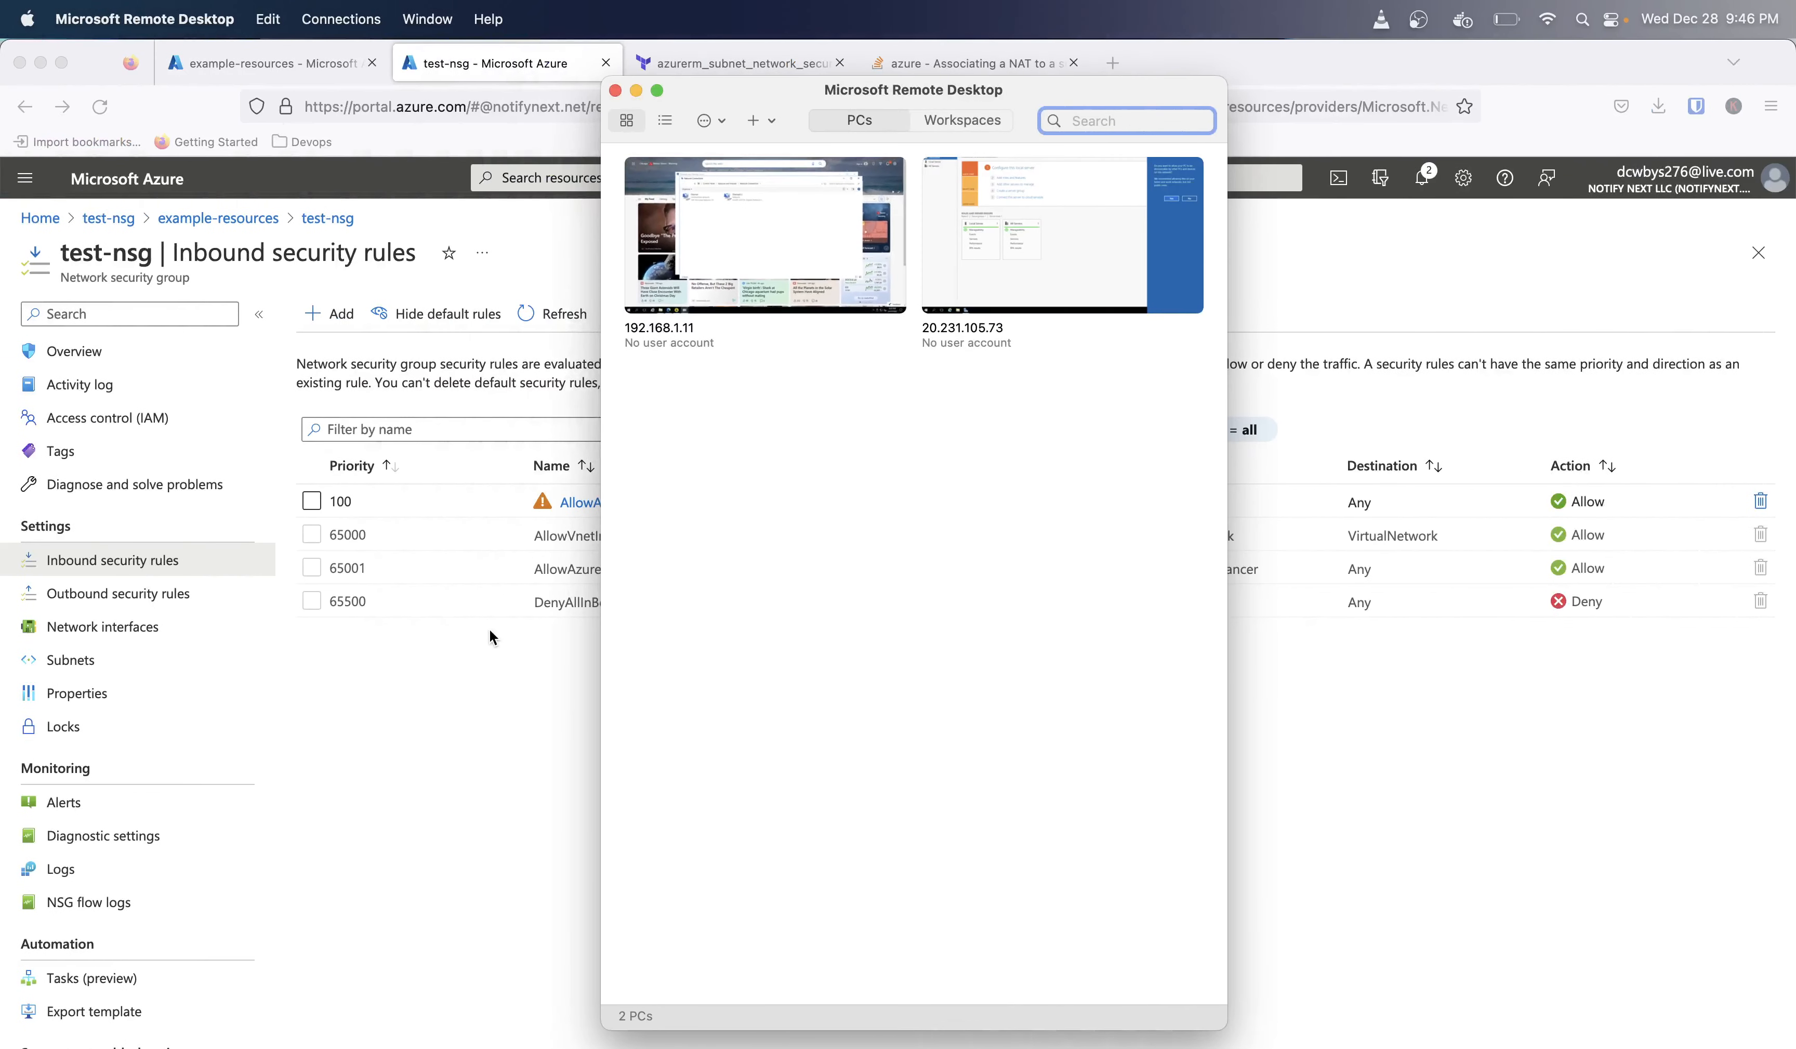
{"action": "left_click", "coordinate": [444, 756]}
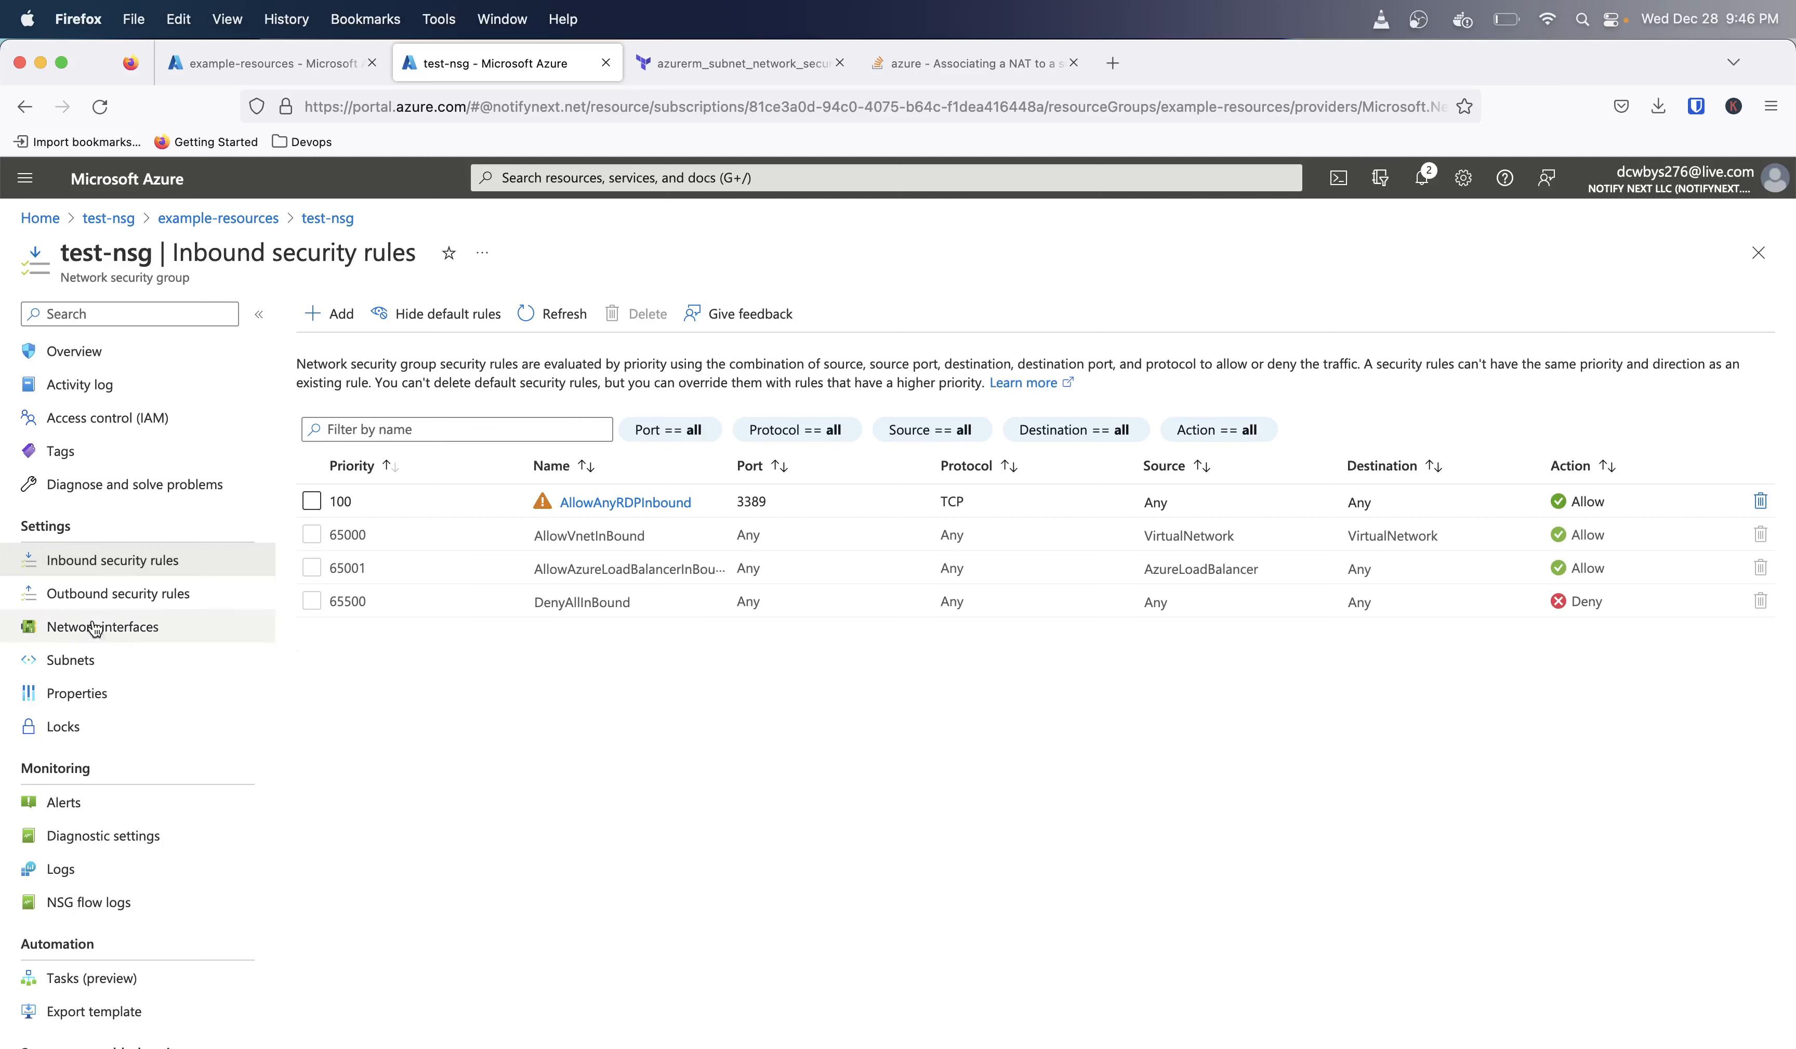
{"action": "left_click", "coordinate": [81, 669]}
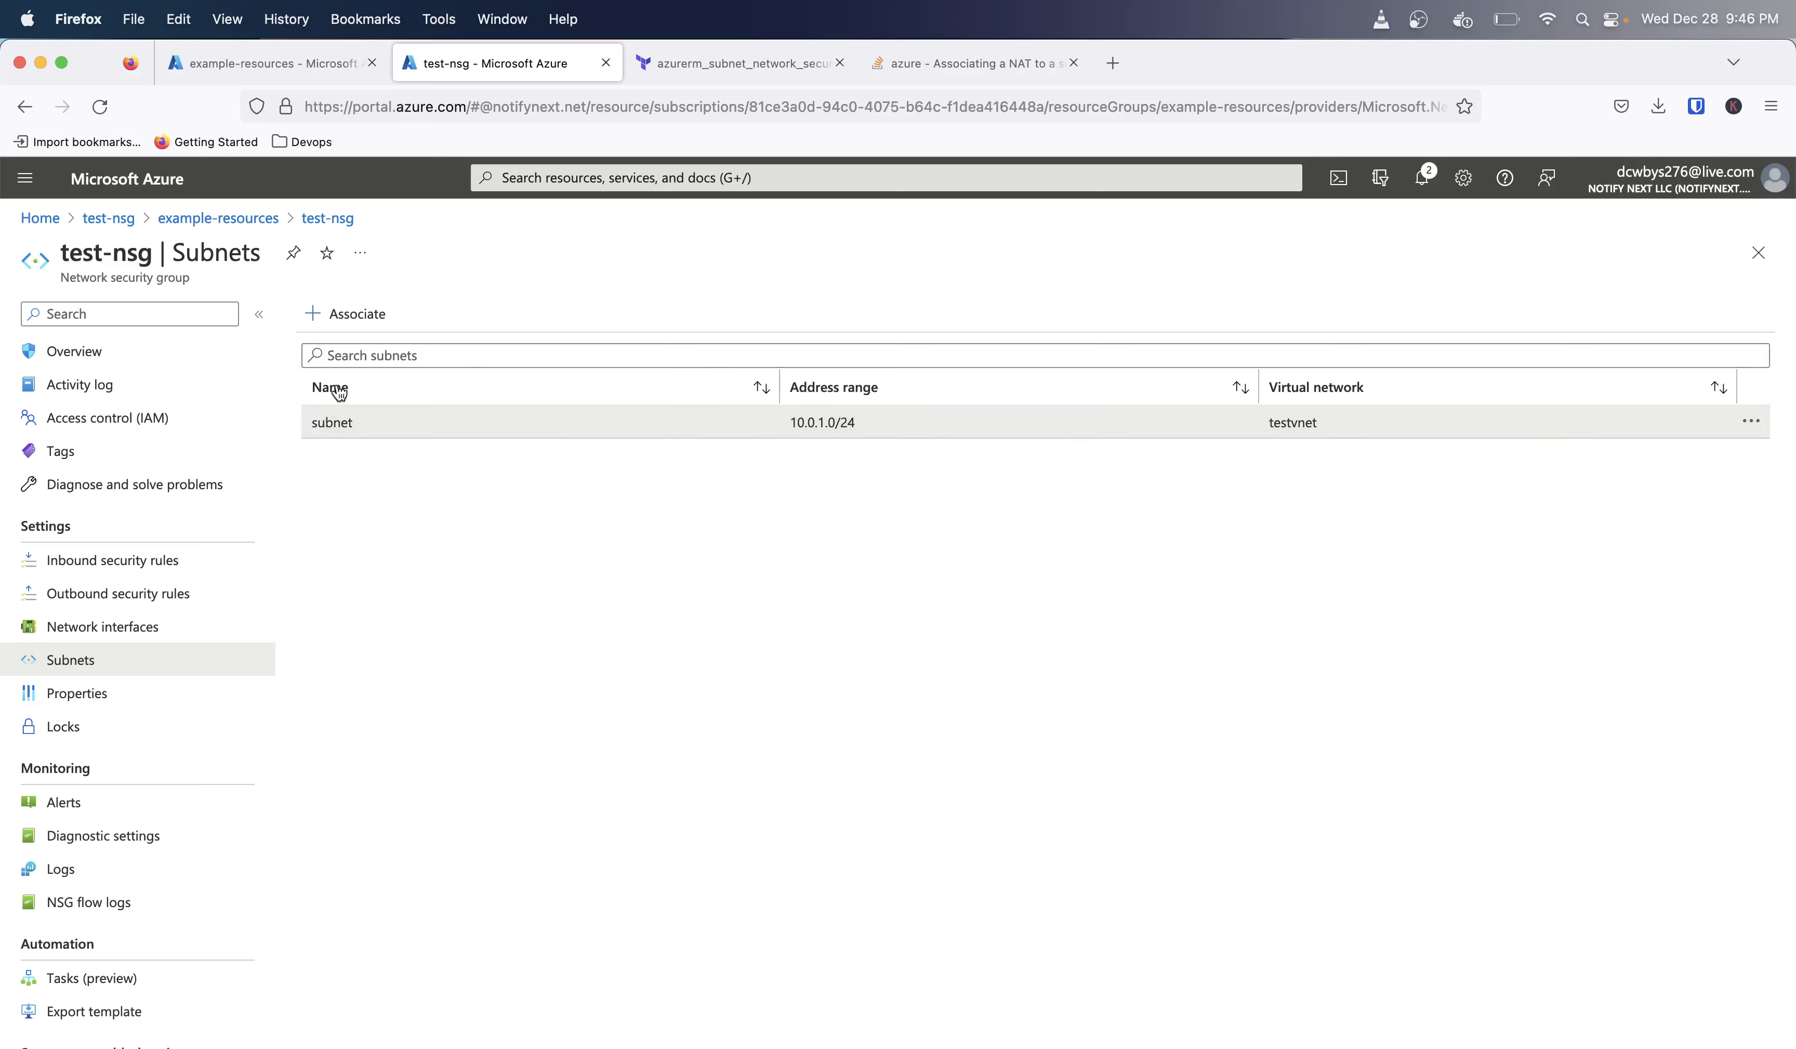
{"action": "left_click", "coordinate": [1751, 421]}
{"action": "left_click", "coordinate": [1603, 430]}
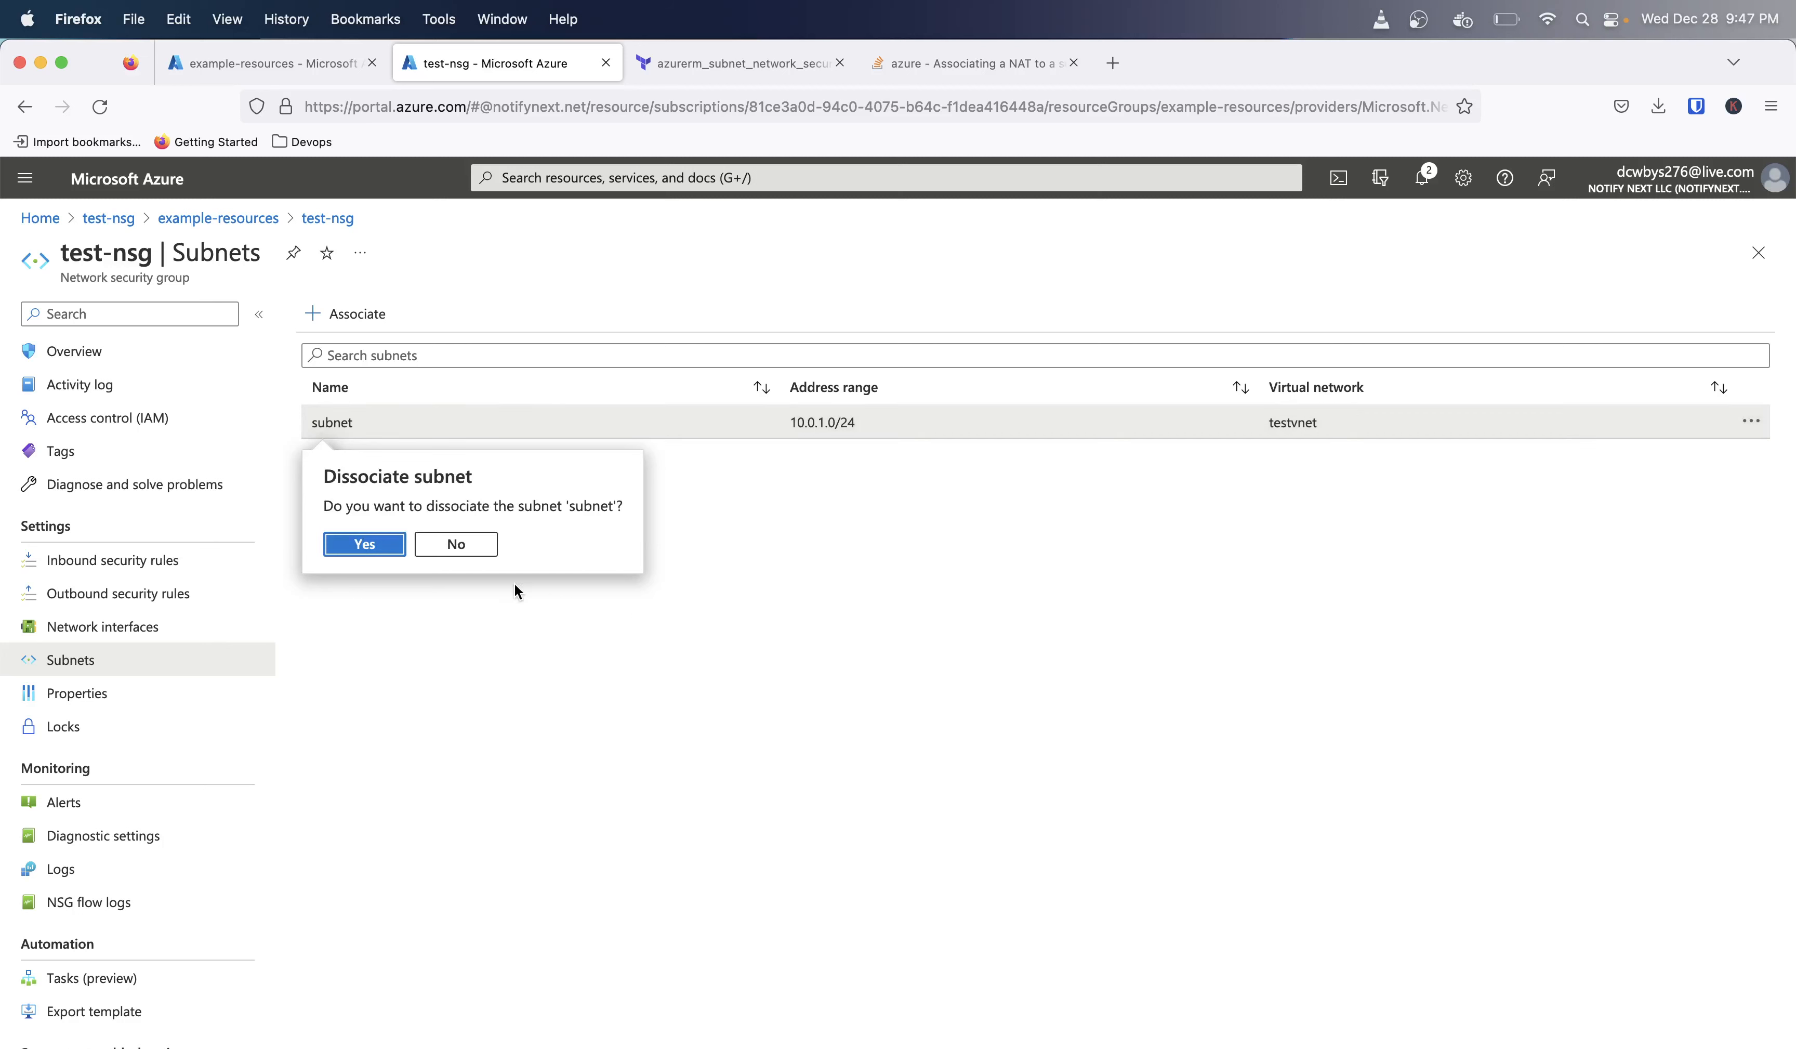
{"action": "left_click", "coordinate": [360, 544]}
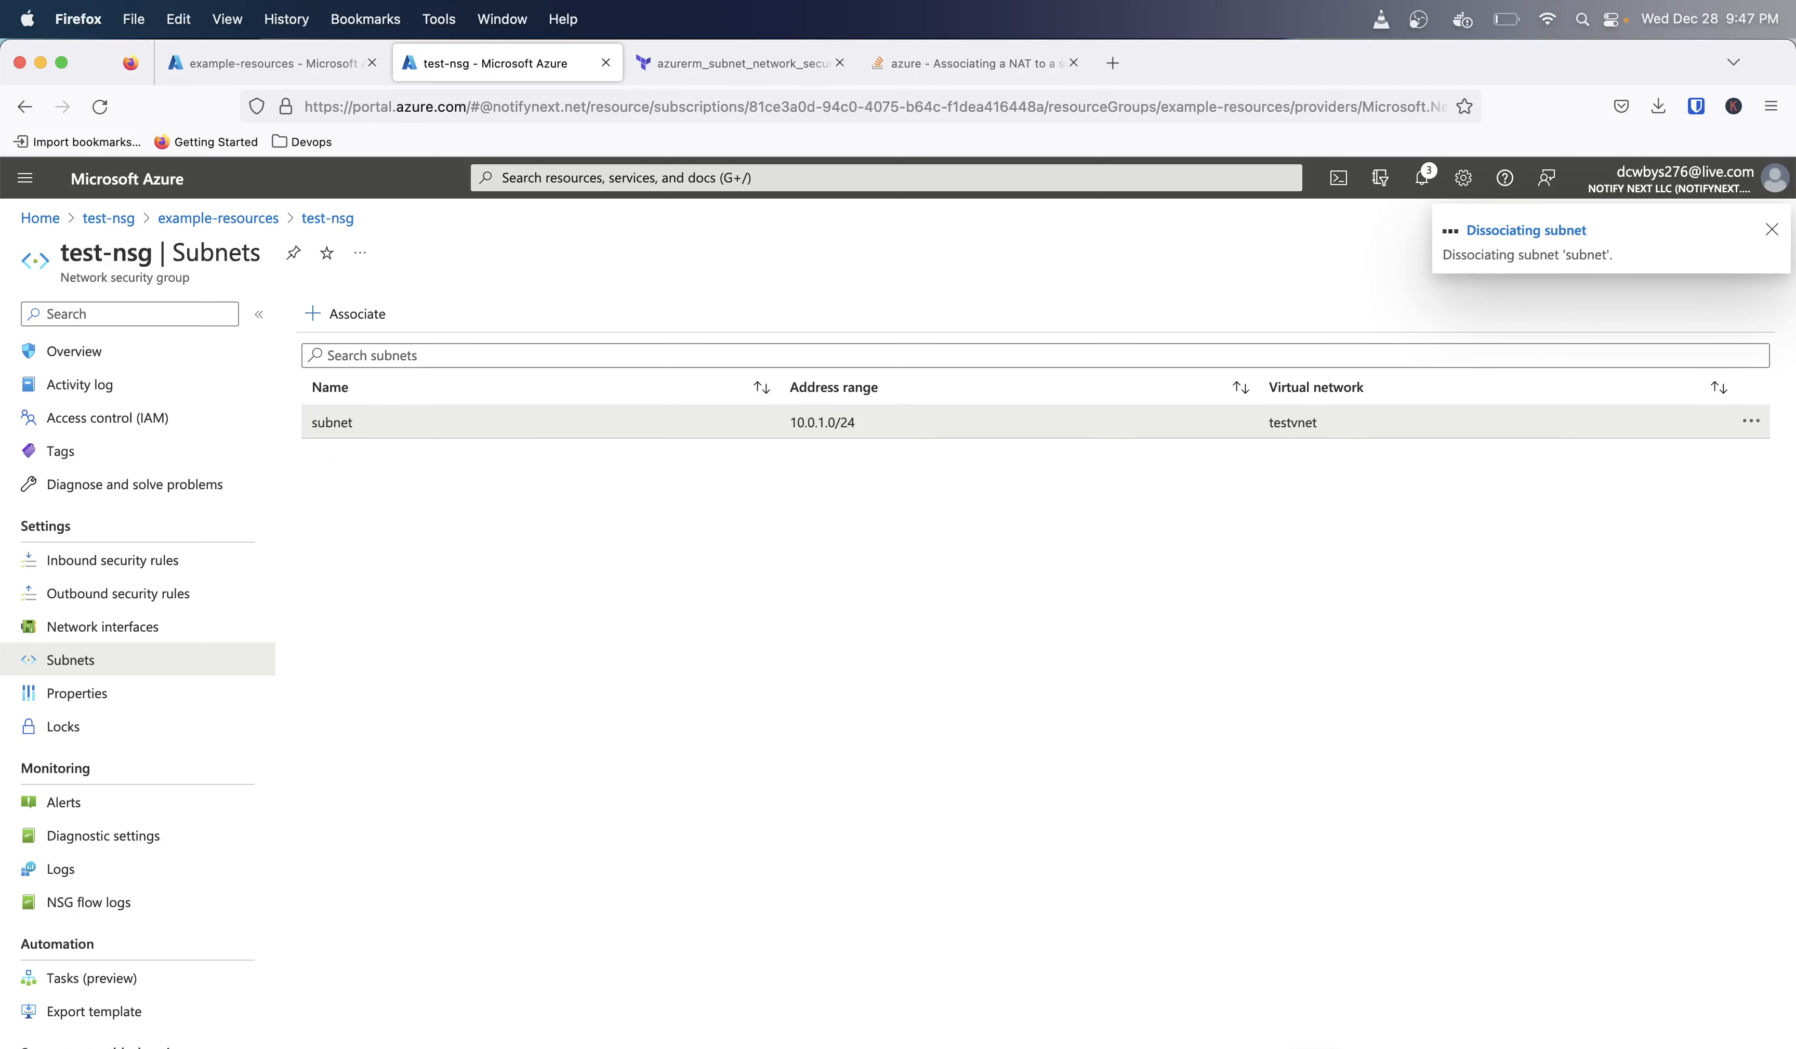
Step: Switch to Microsoft Remote Desktop, test whether 20.231.105.73 still offers its sign-in prompt without the subnet association, and cancel the sign-in
{"action": "key", "text": "super+Tab"}
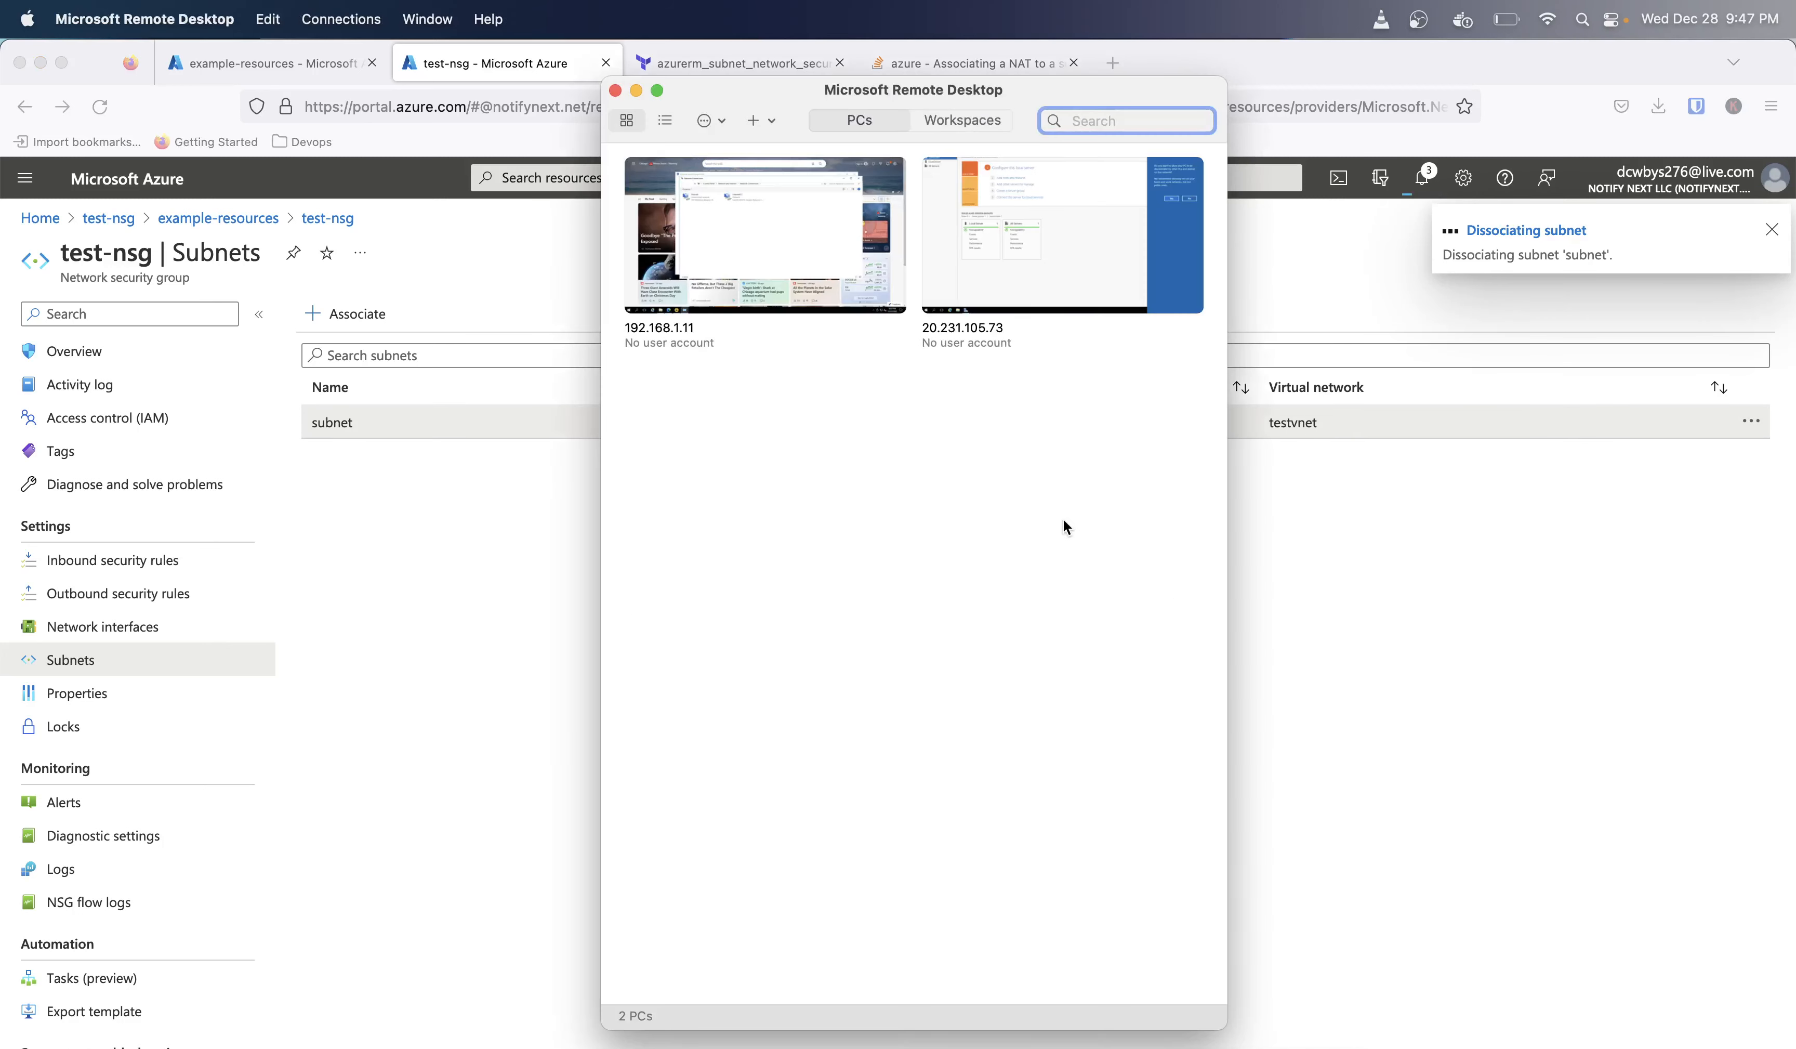
{"action": "left_click", "coordinate": [1040, 217]}
{"action": "double_click", "coordinate": [1039, 213]}
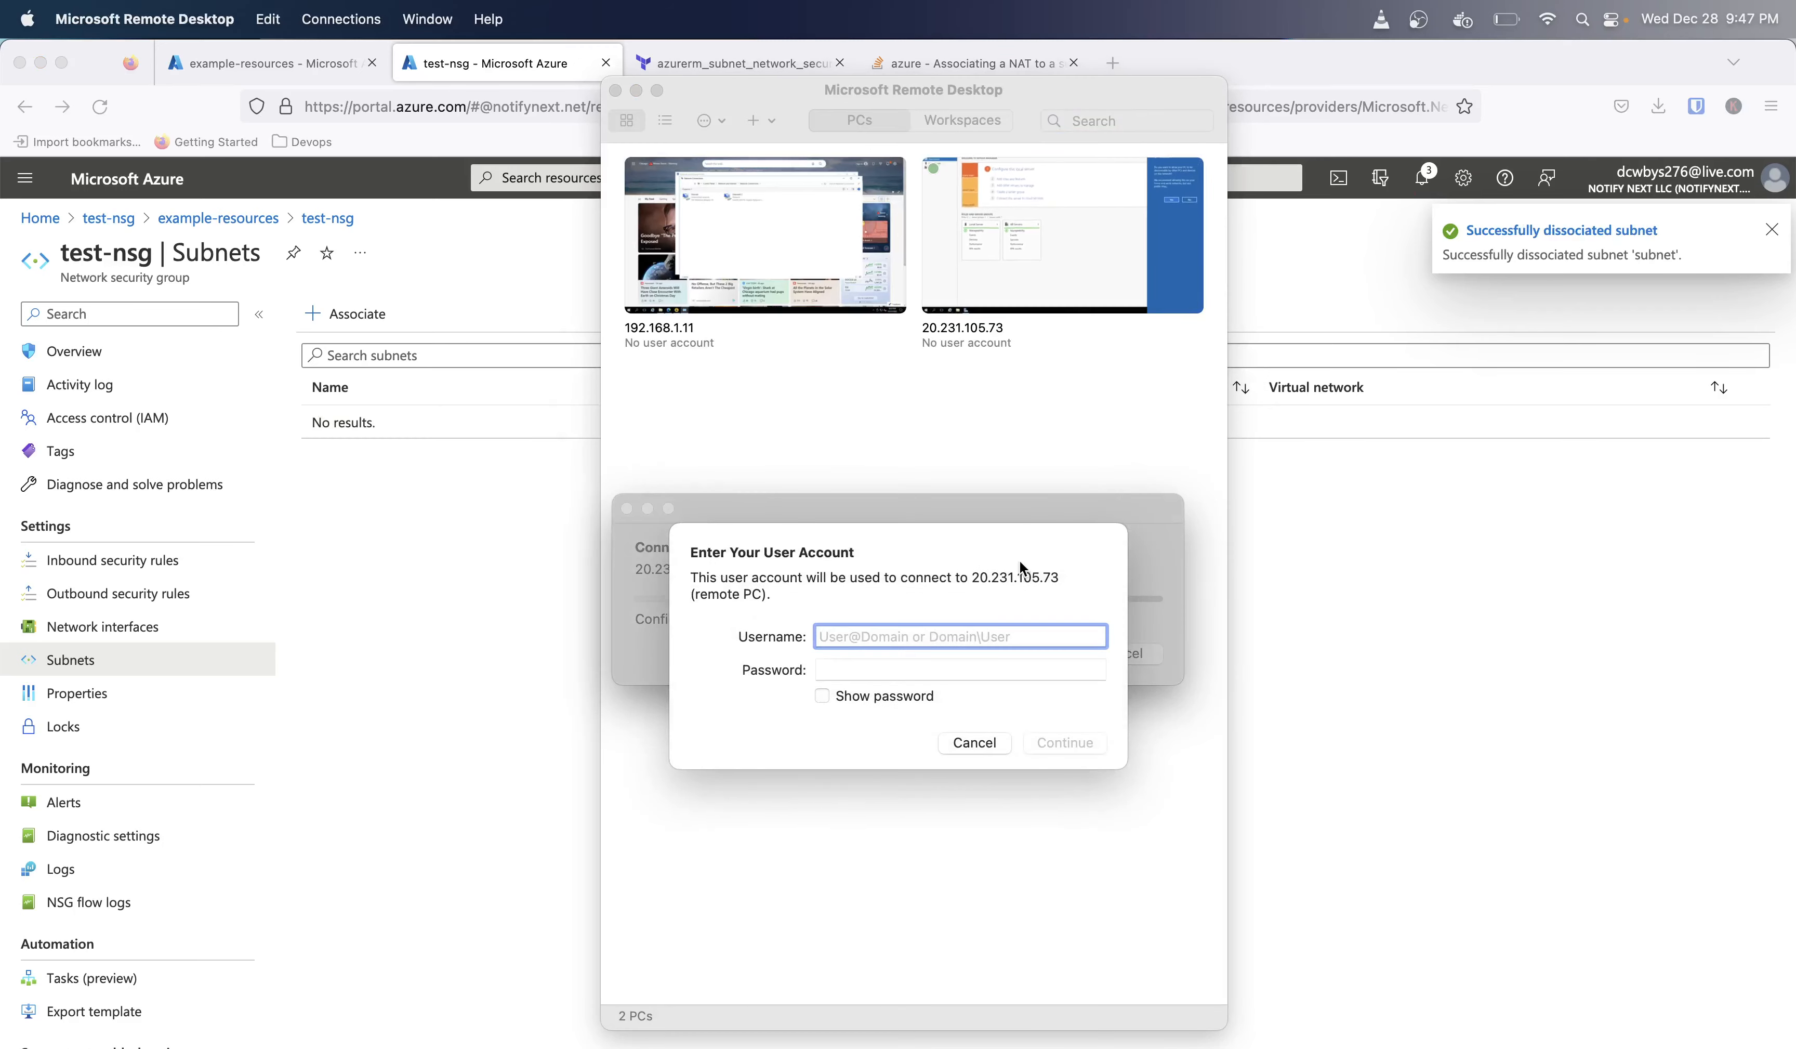
{"action": "left_click", "coordinate": [984, 631]}
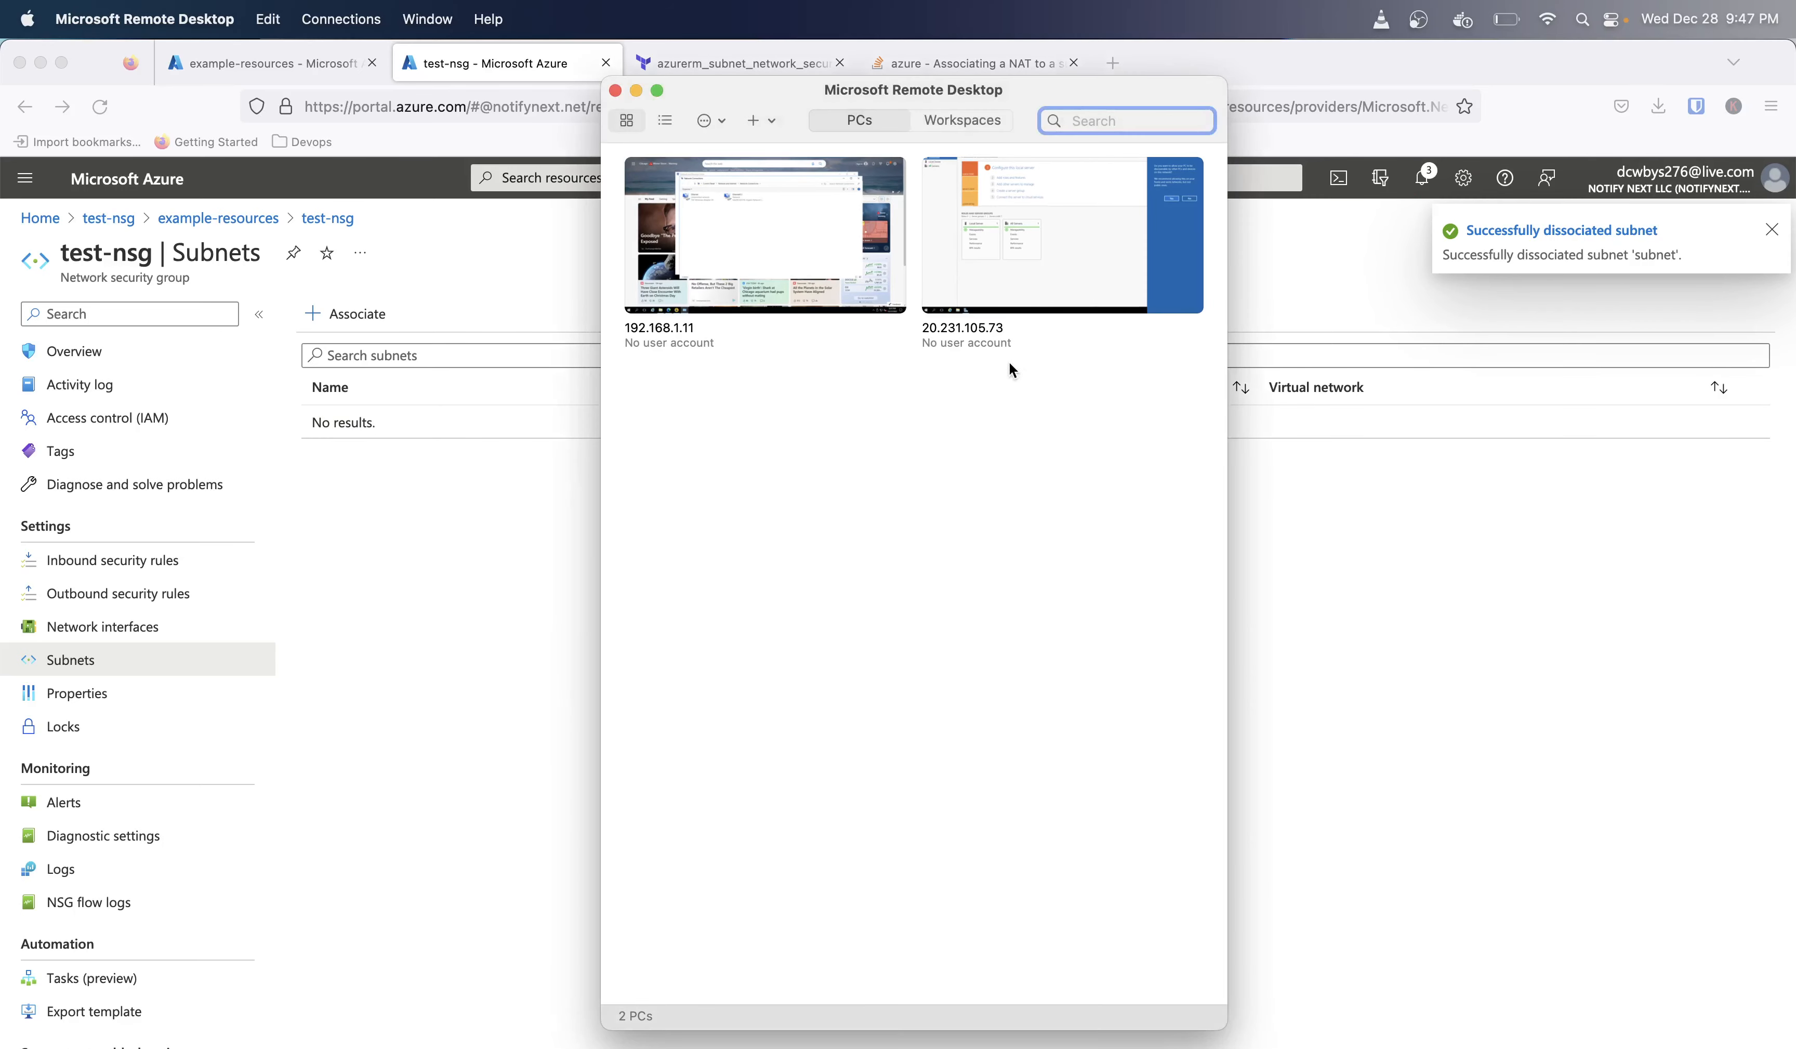
{"action": "double_click", "coordinate": [975, 224]}
{"action": "left_click", "coordinate": [967, 742]}
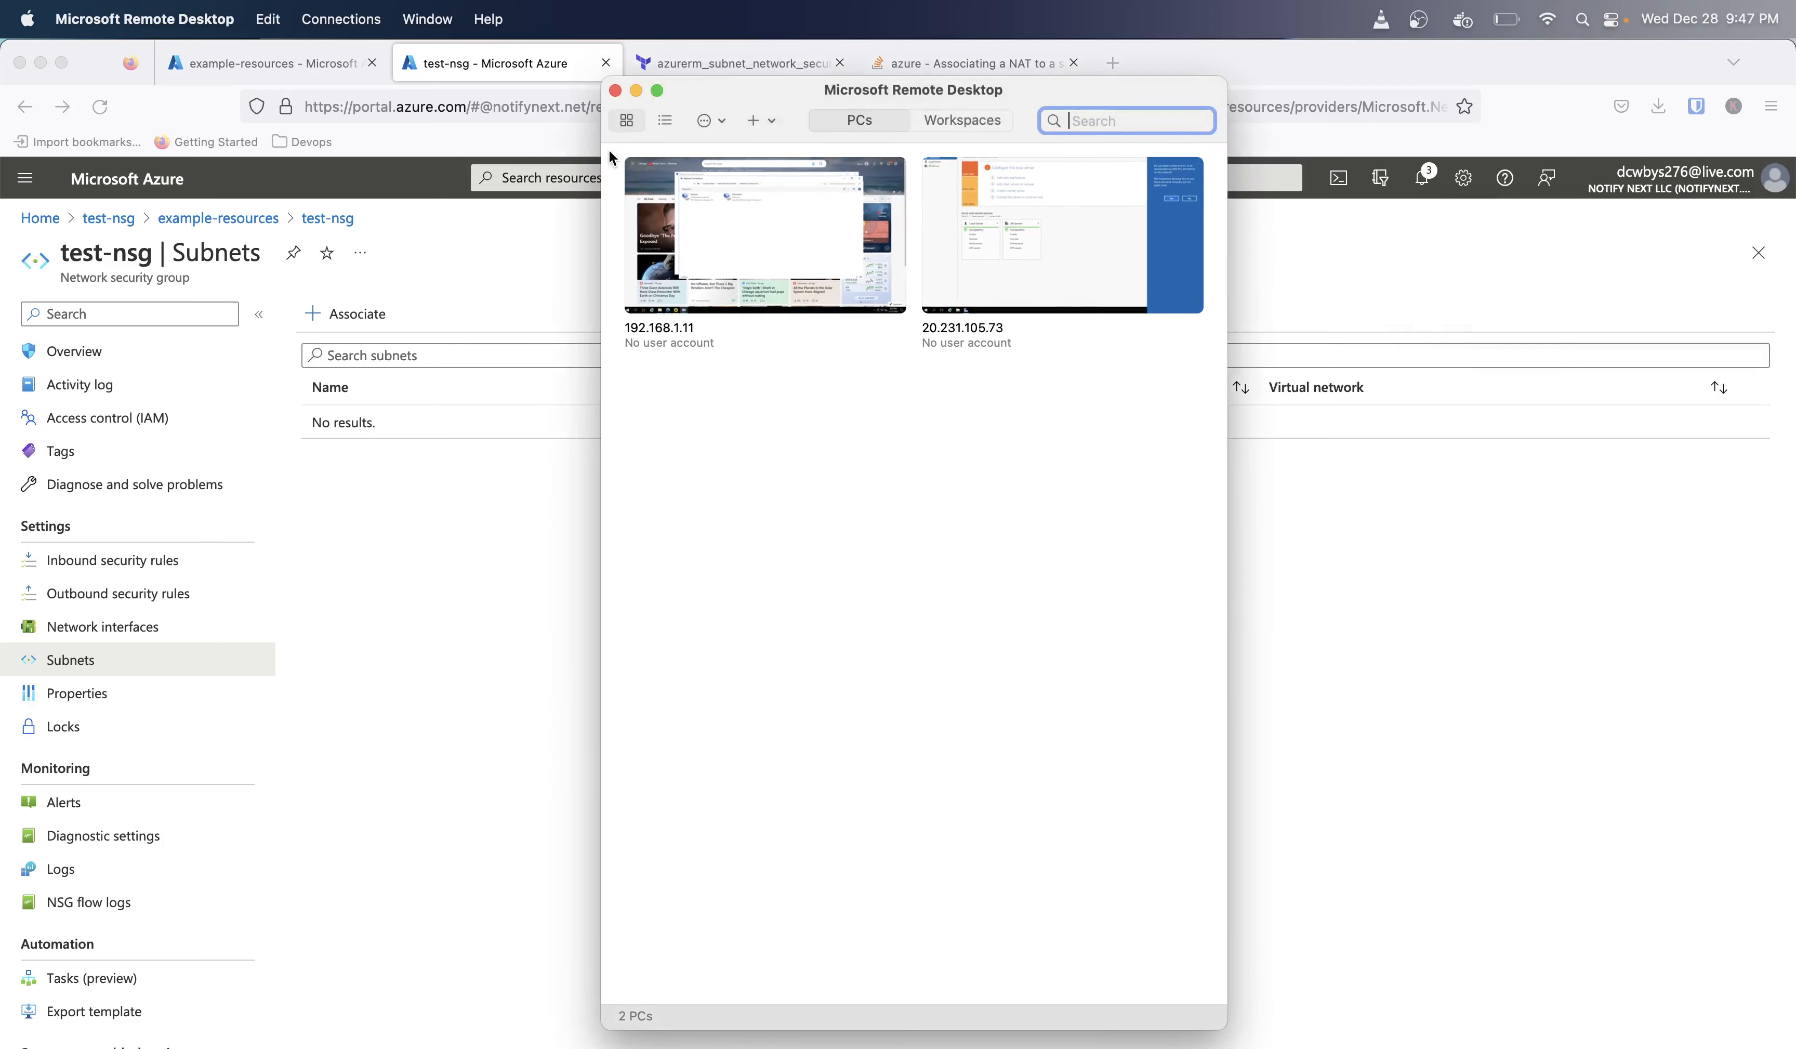
{"action": "left_click", "coordinate": [636, 90]}
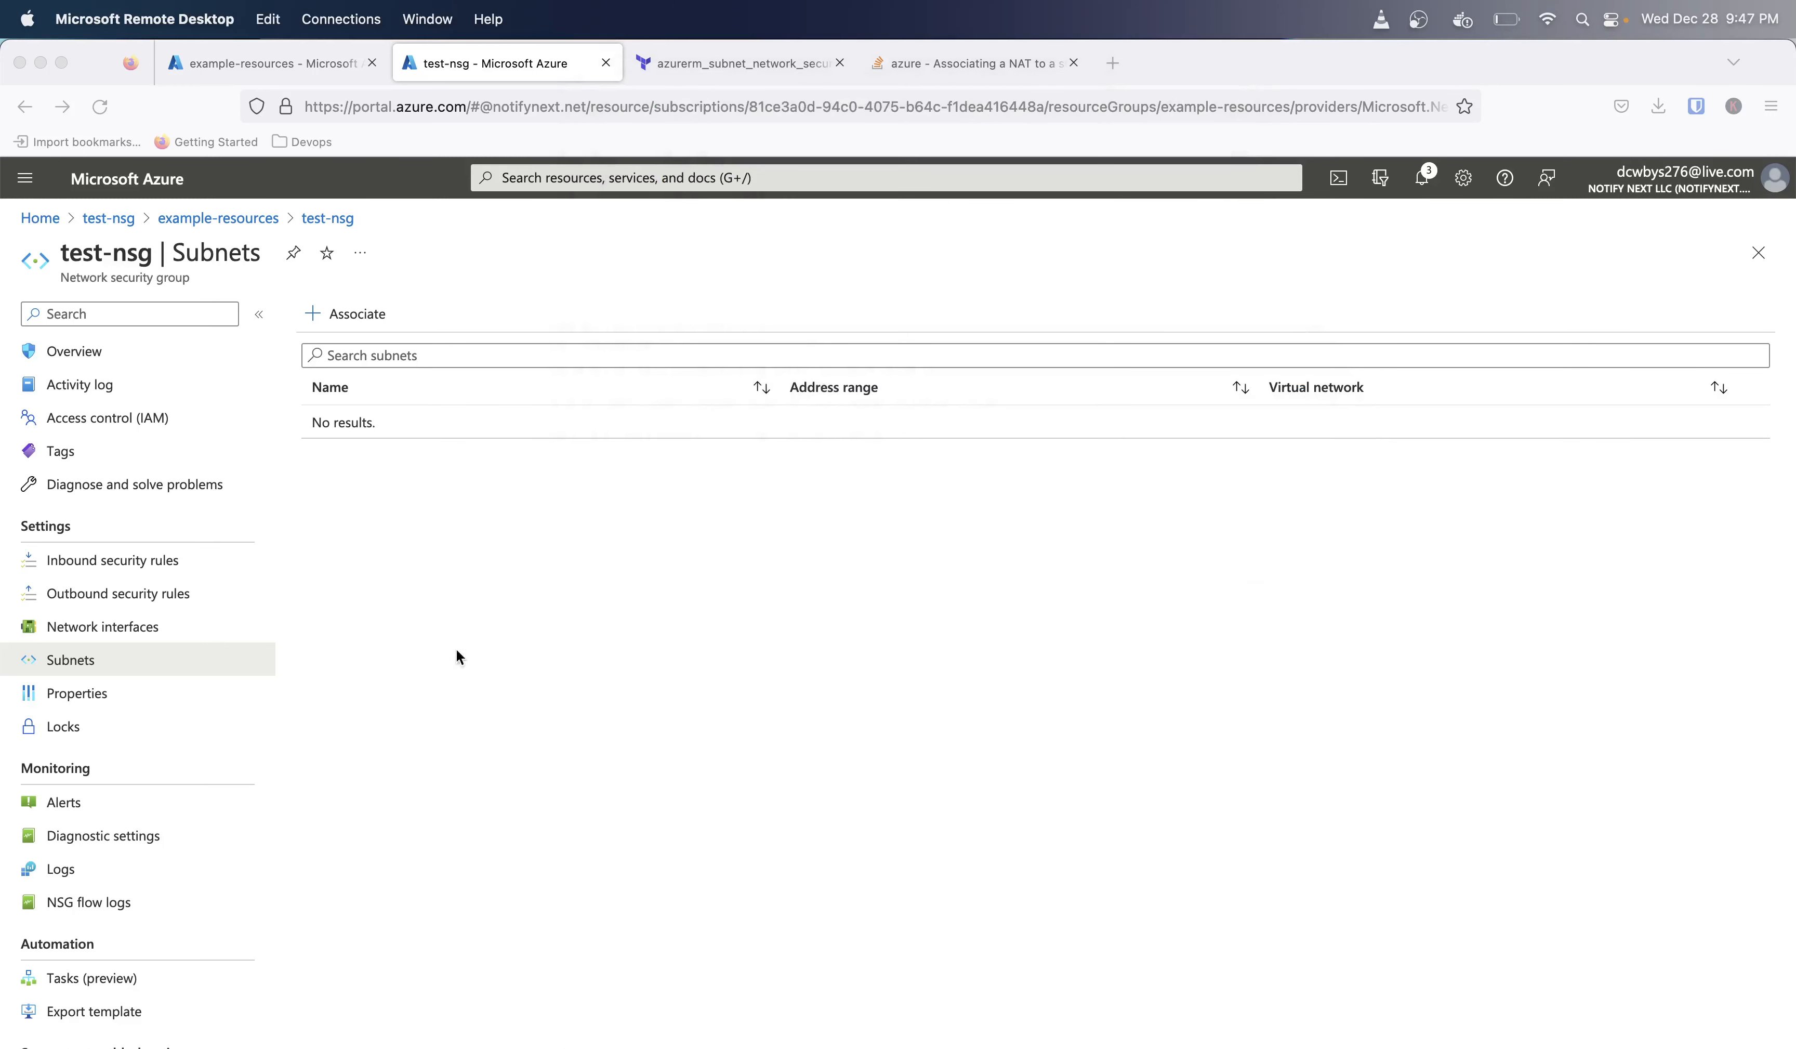
Step: Connect to 20.231.105.73 in Microsoft Remote Desktop as adminuser with the copied account password, accepting the unverified certificate
{"action": "left_click", "coordinate": [1664, 1030]}
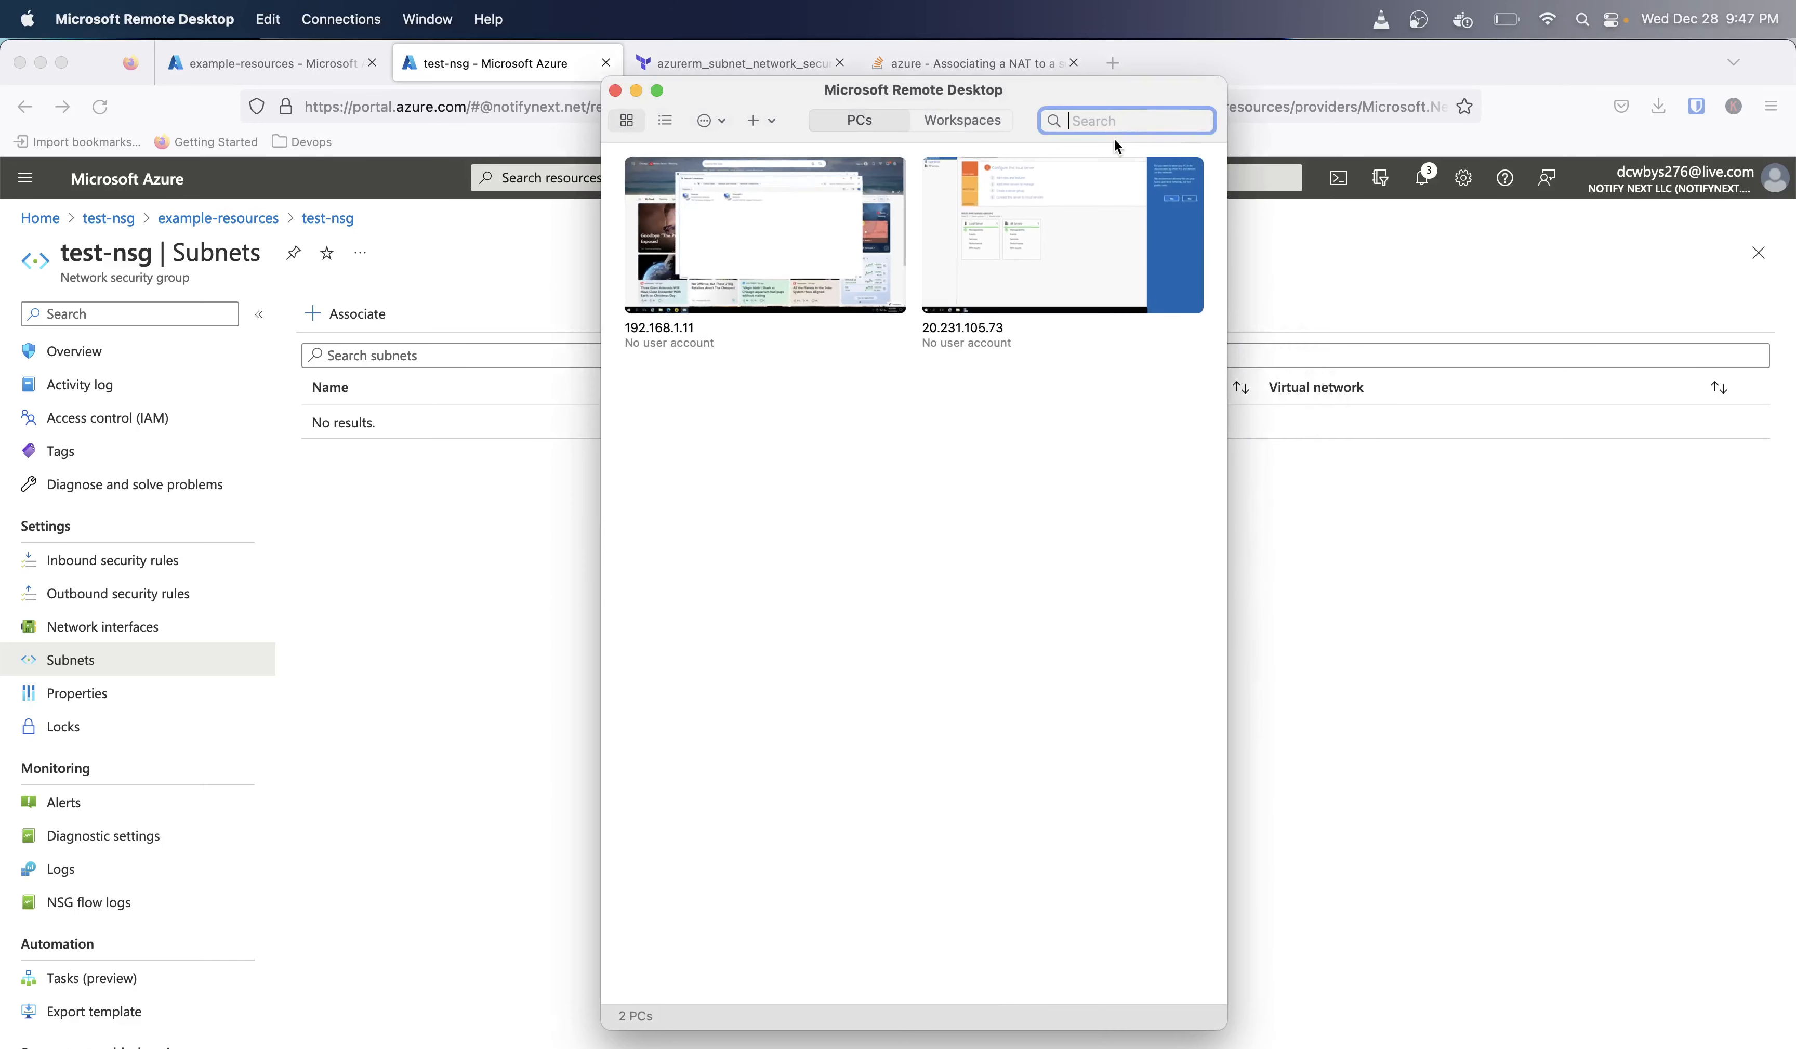
{"action": "double_click", "coordinate": [1071, 201]}
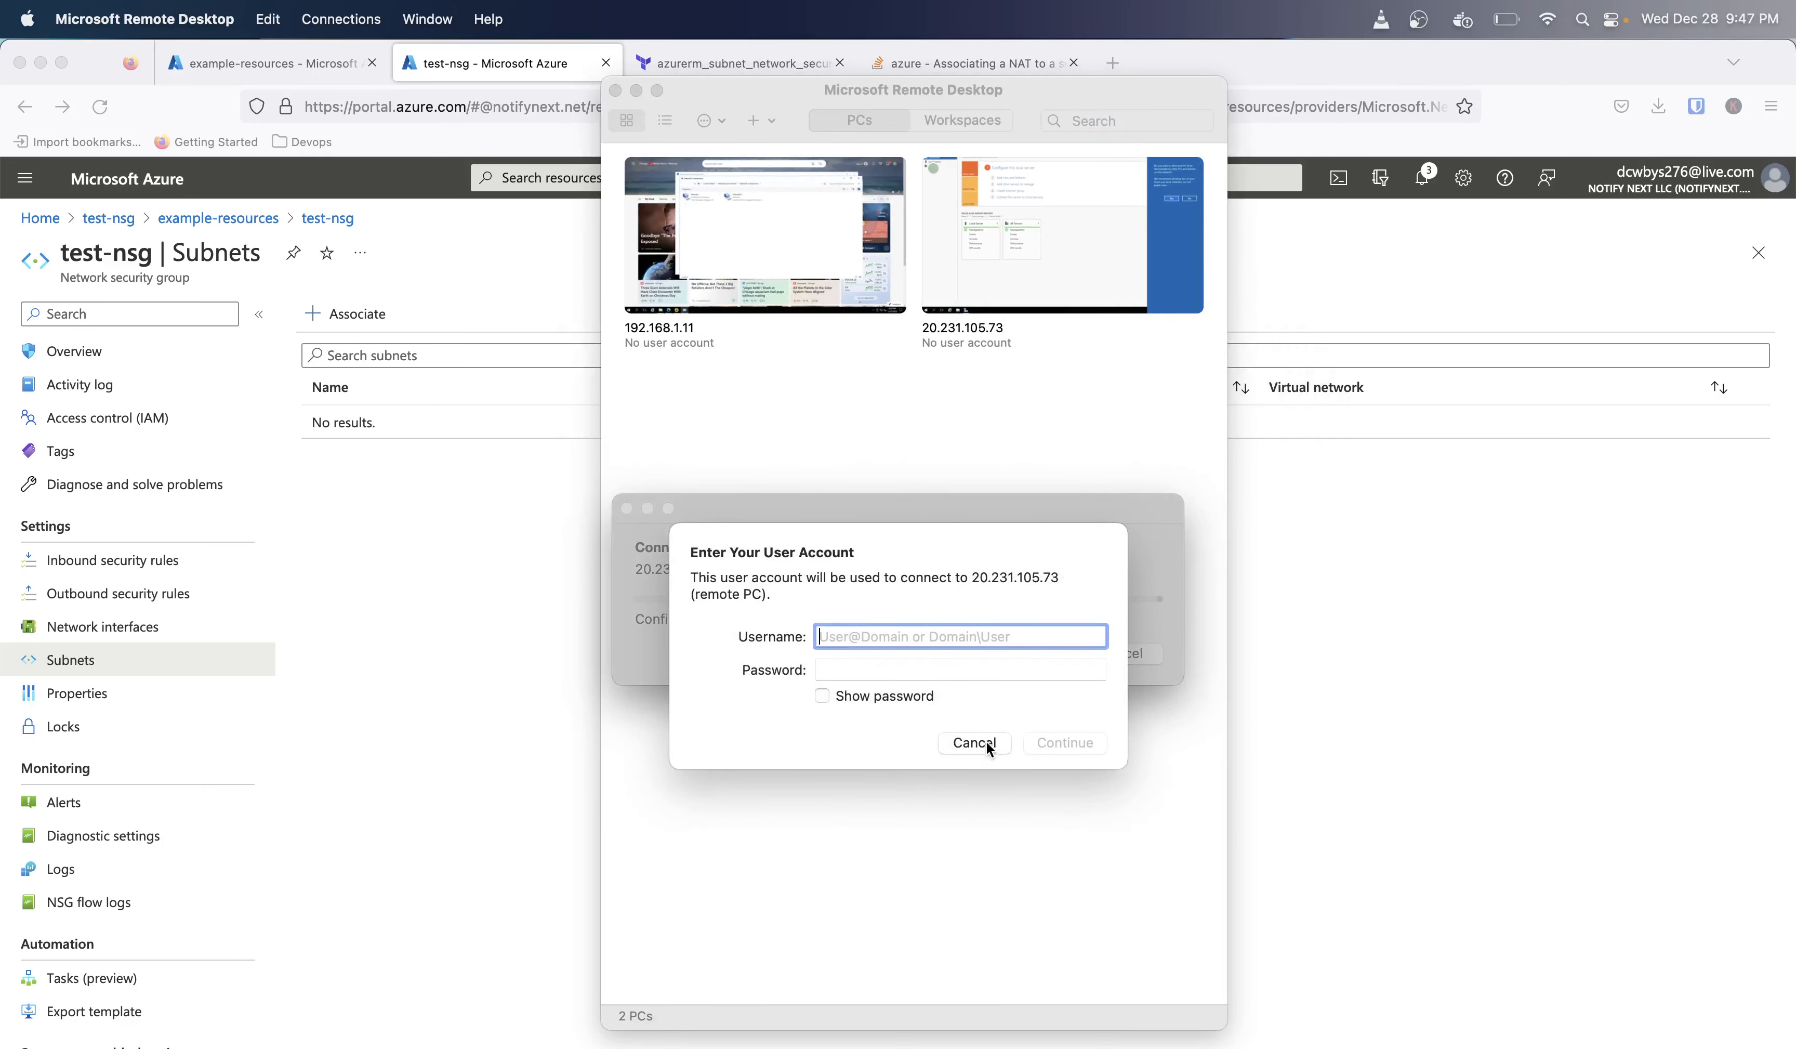
{"action": "type", "text": "adminuser"}
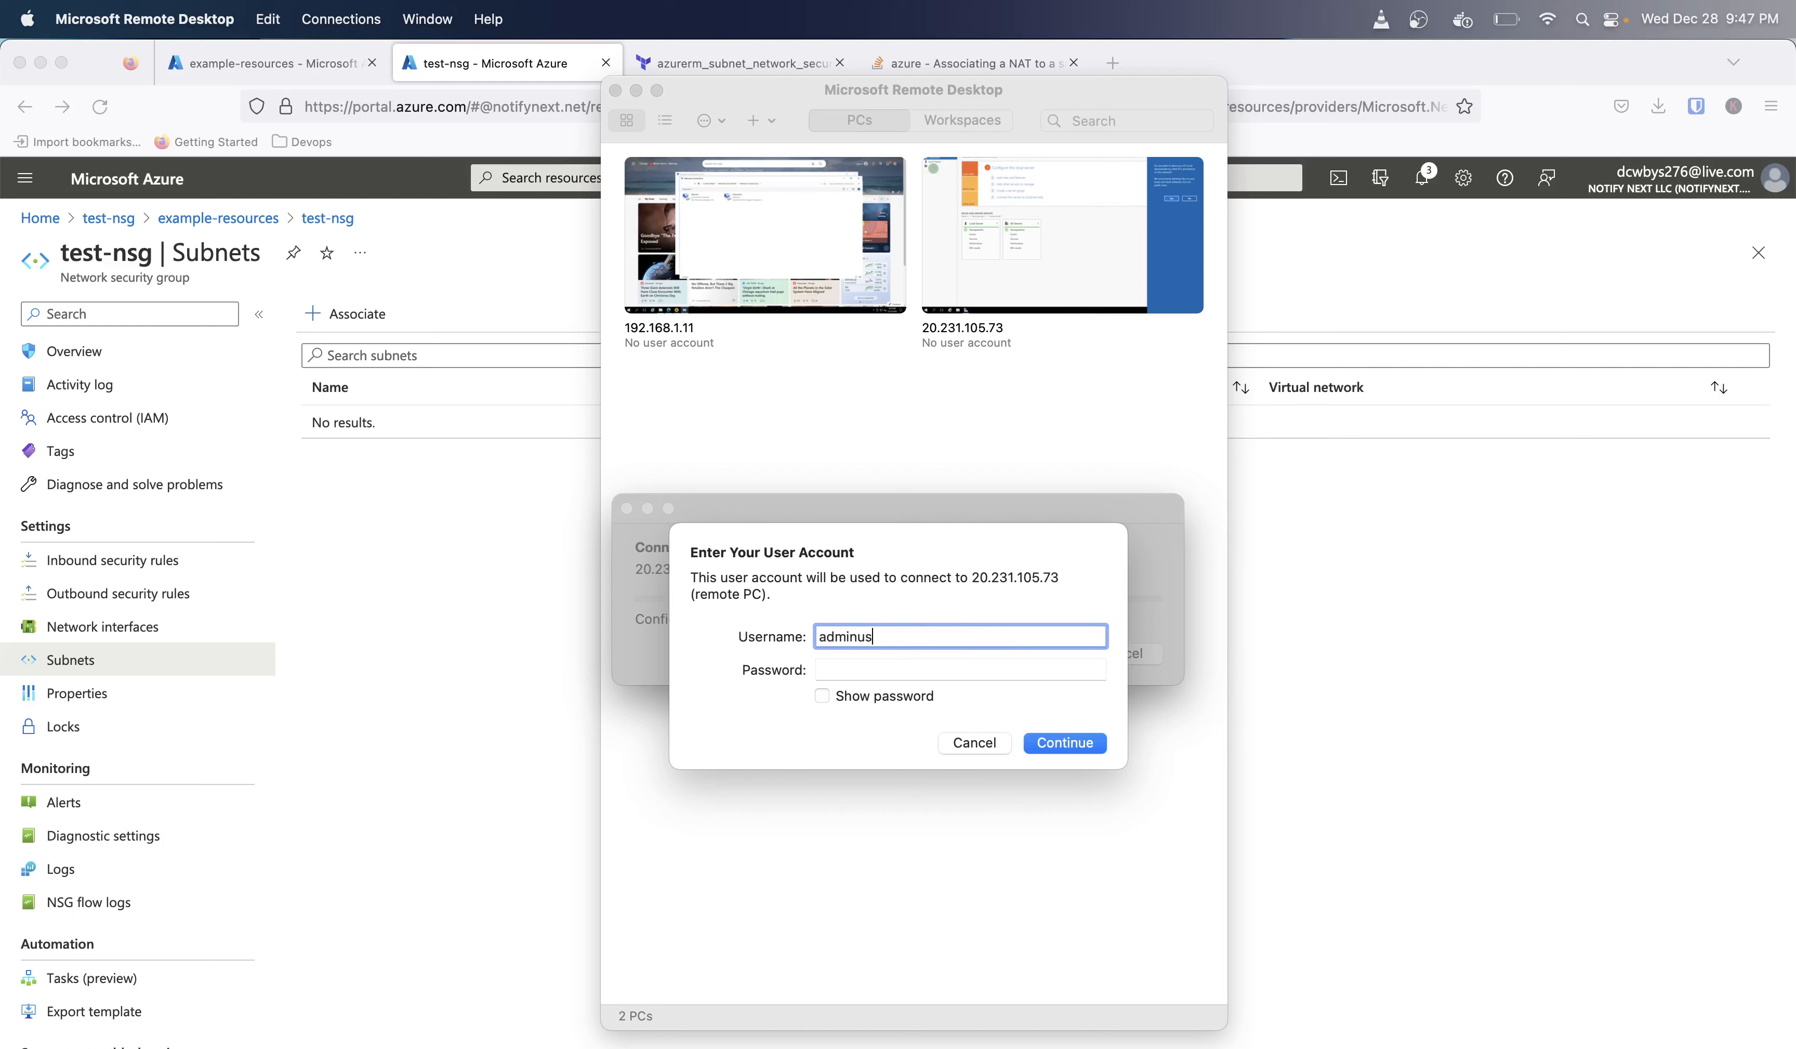
{"action": "key", "text": "Tab"}
{"action": "key", "text": "super+v"}
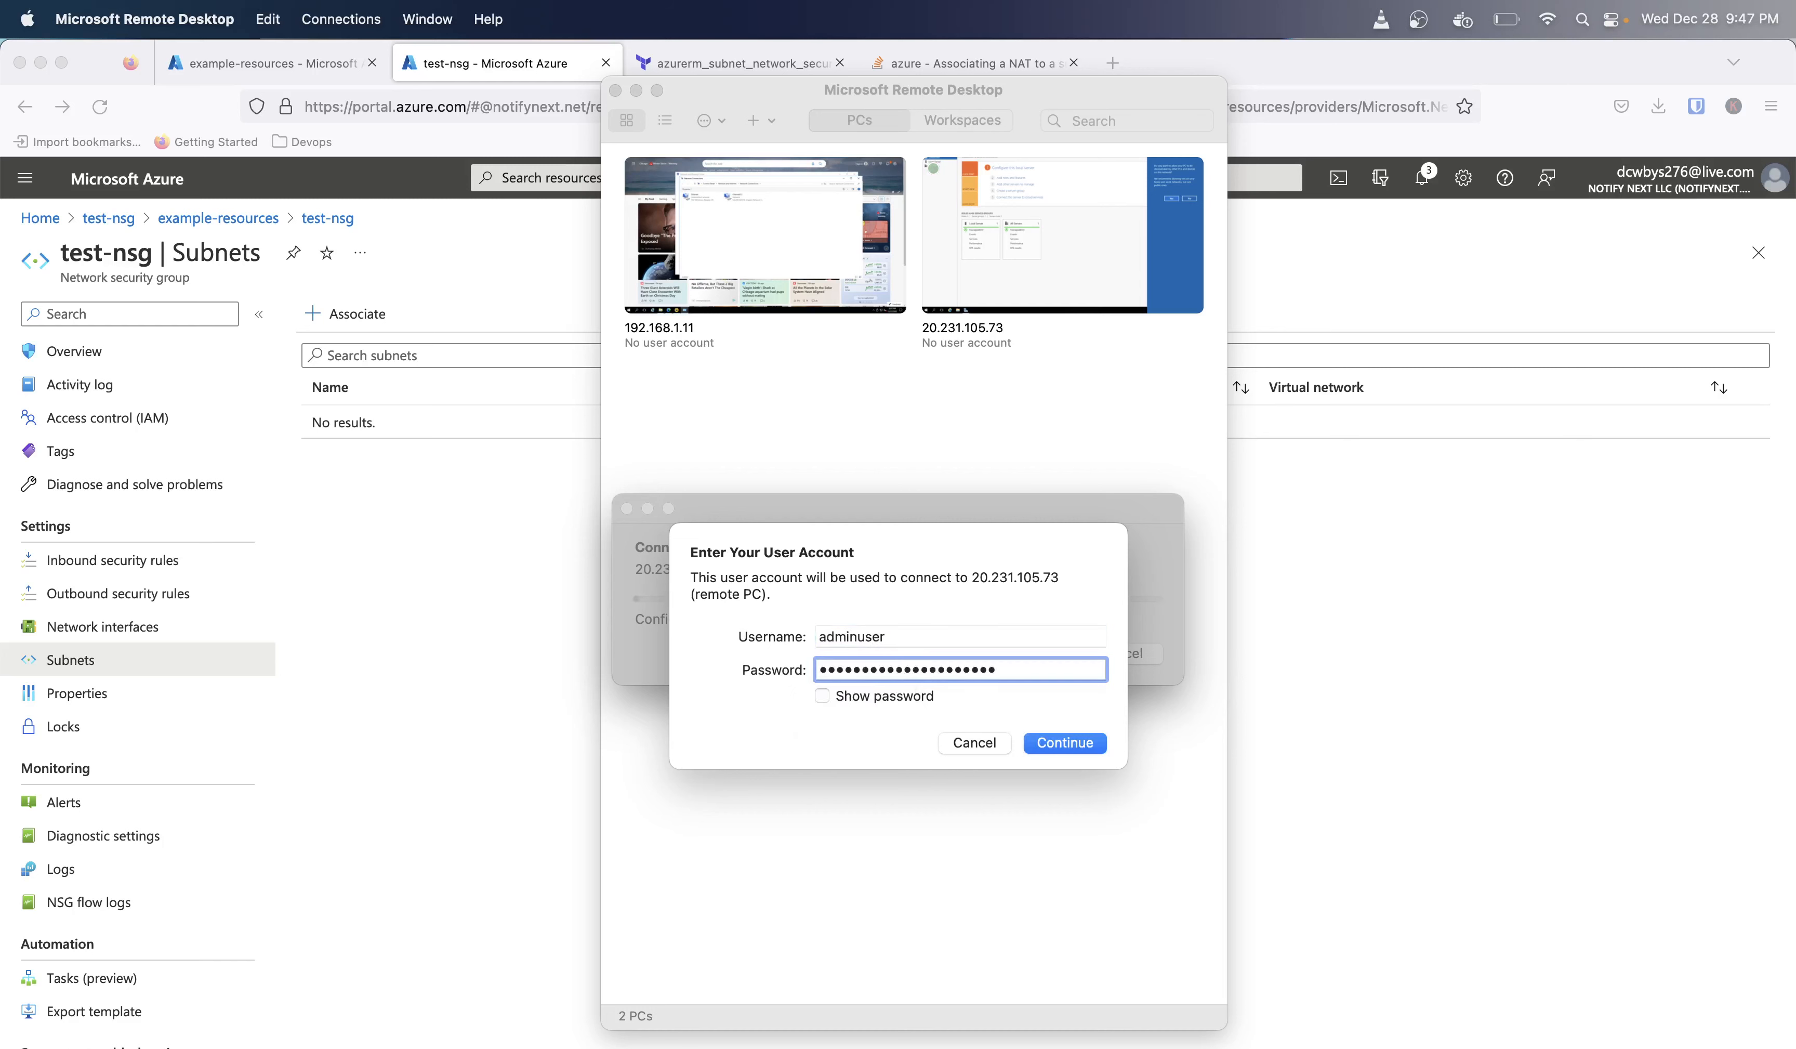
{"action": "key", "text": "Return"}
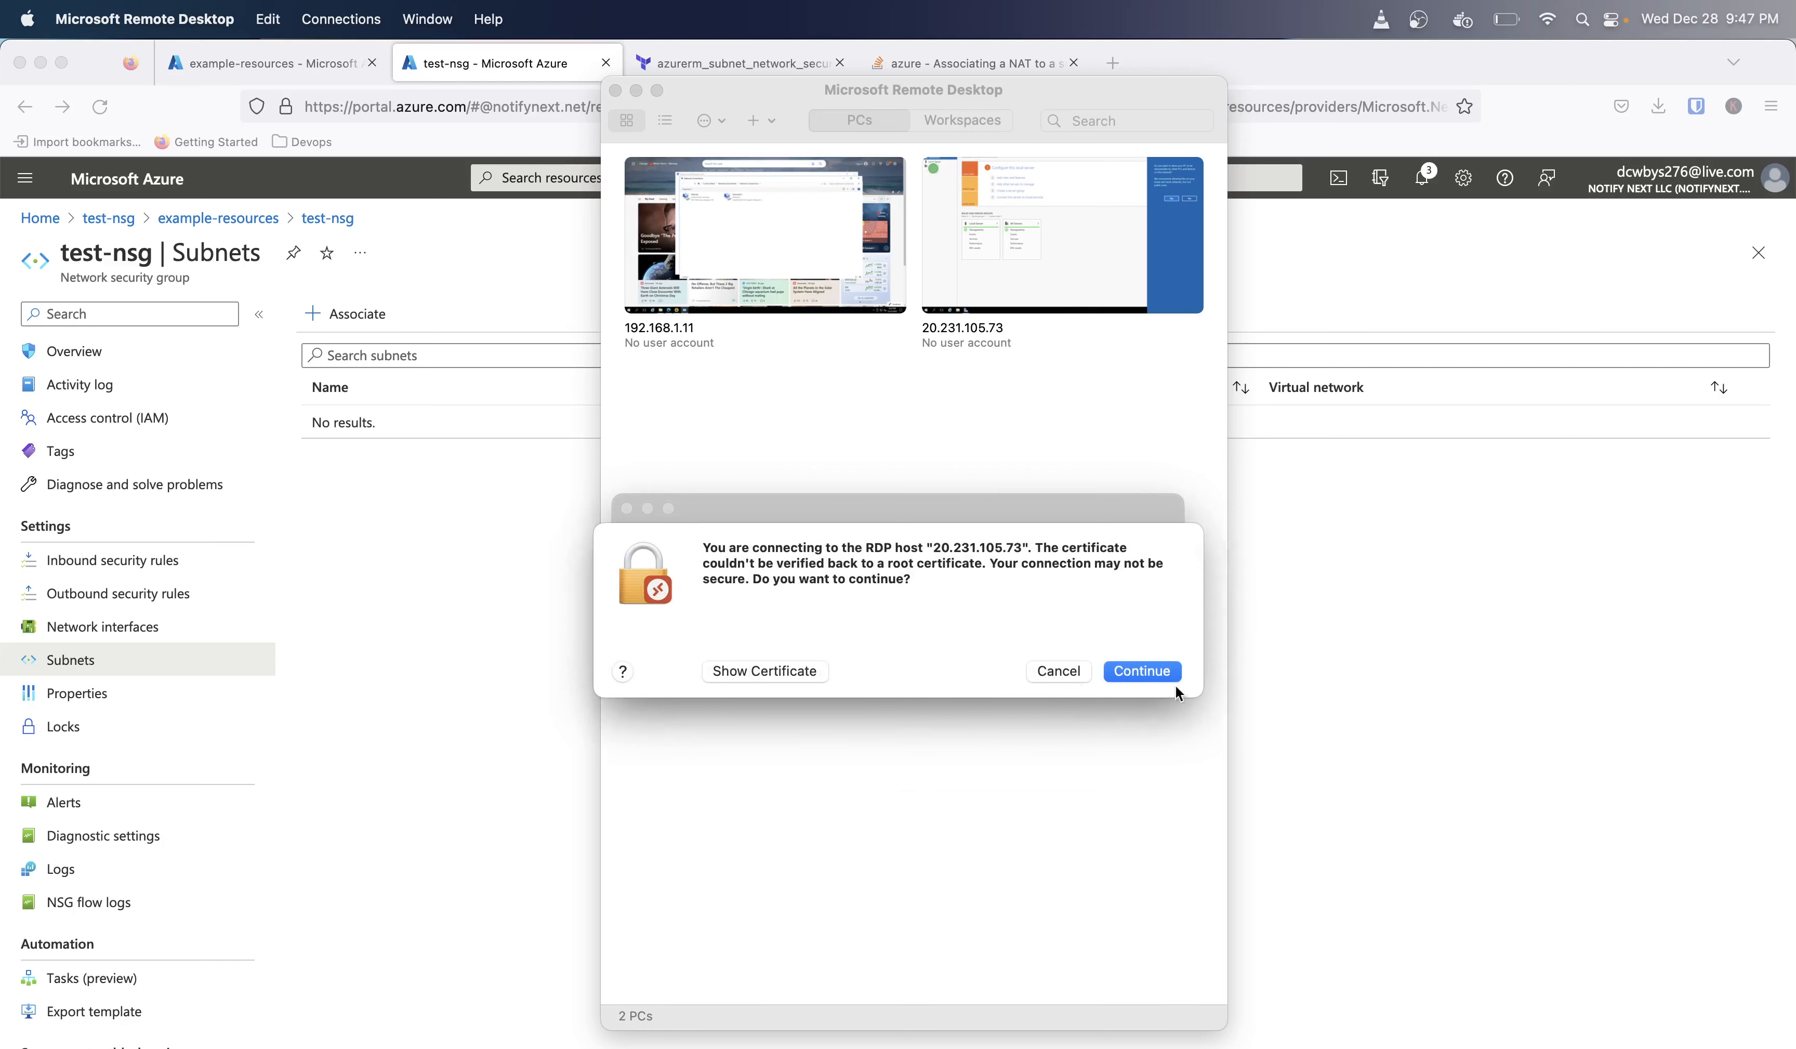
{"action": "left_click", "coordinate": [1149, 672]}
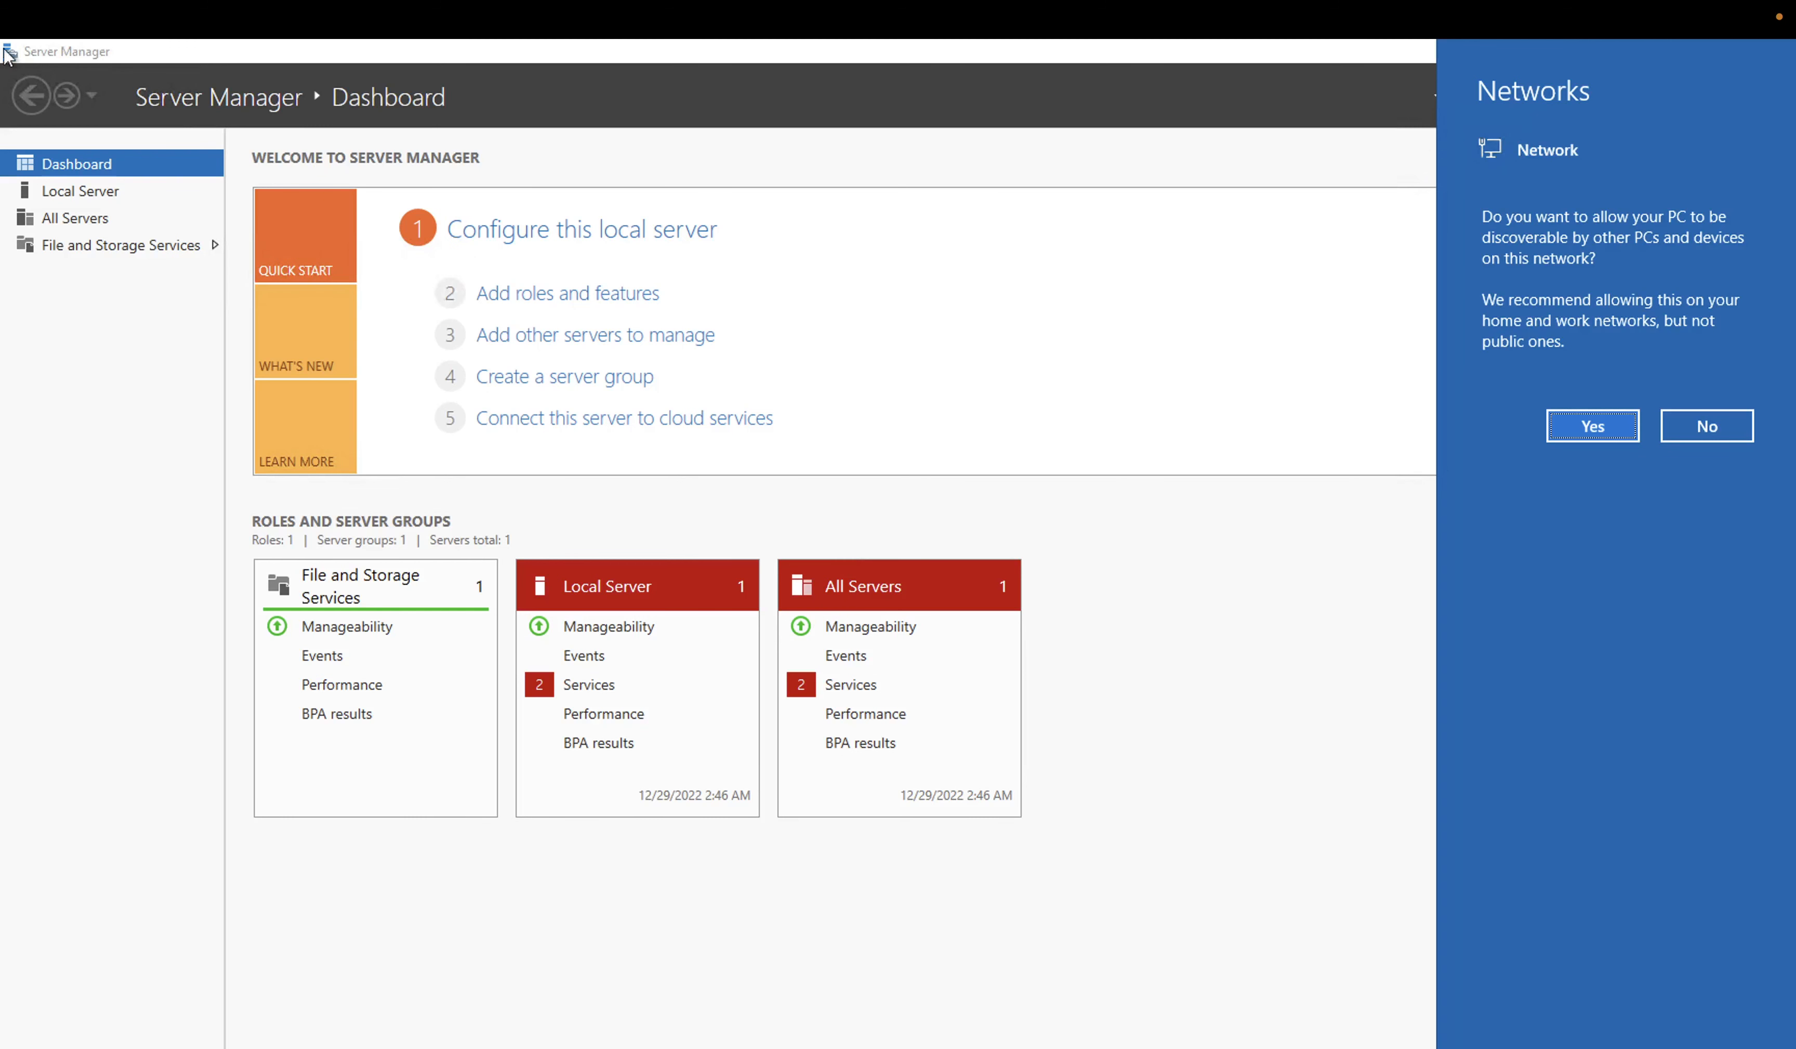
Step: Dismiss the network discovery prompt in the remote session and end the session on the server
{"action": "mouse_move", "coordinate": [15, 6]}
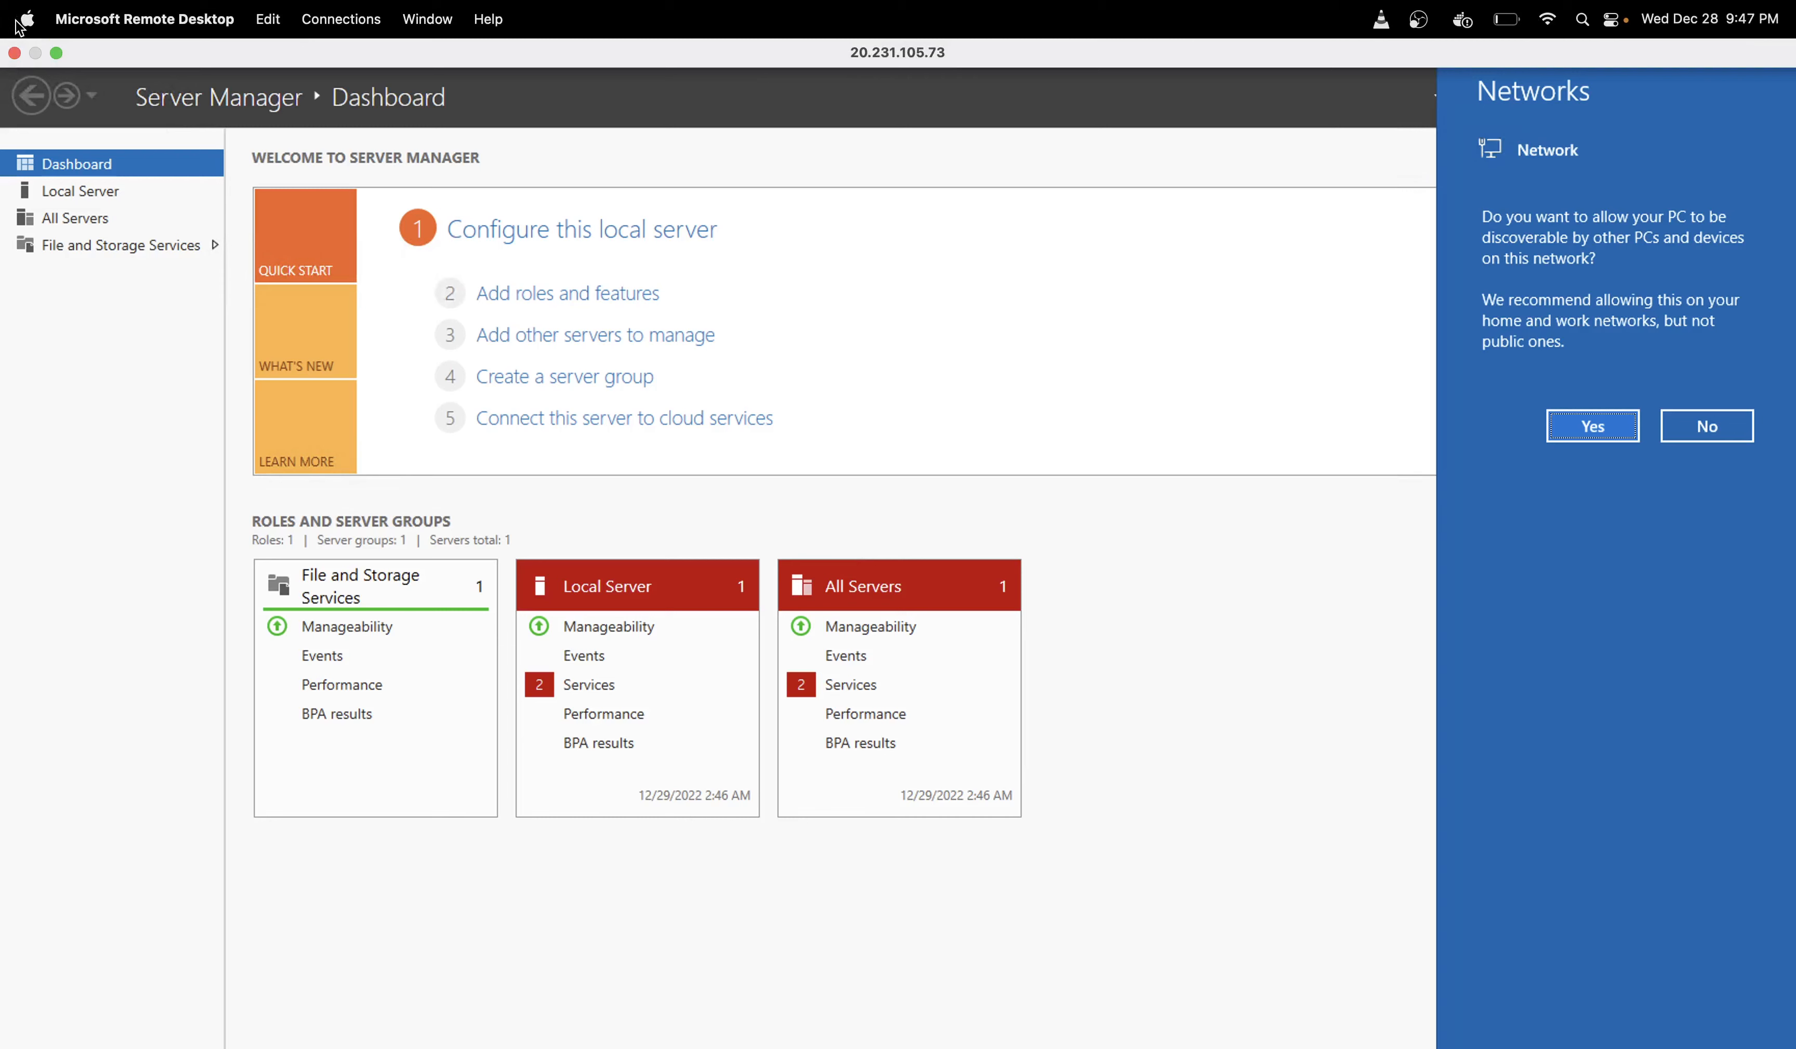
{"action": "left_click", "coordinate": [15, 54]}
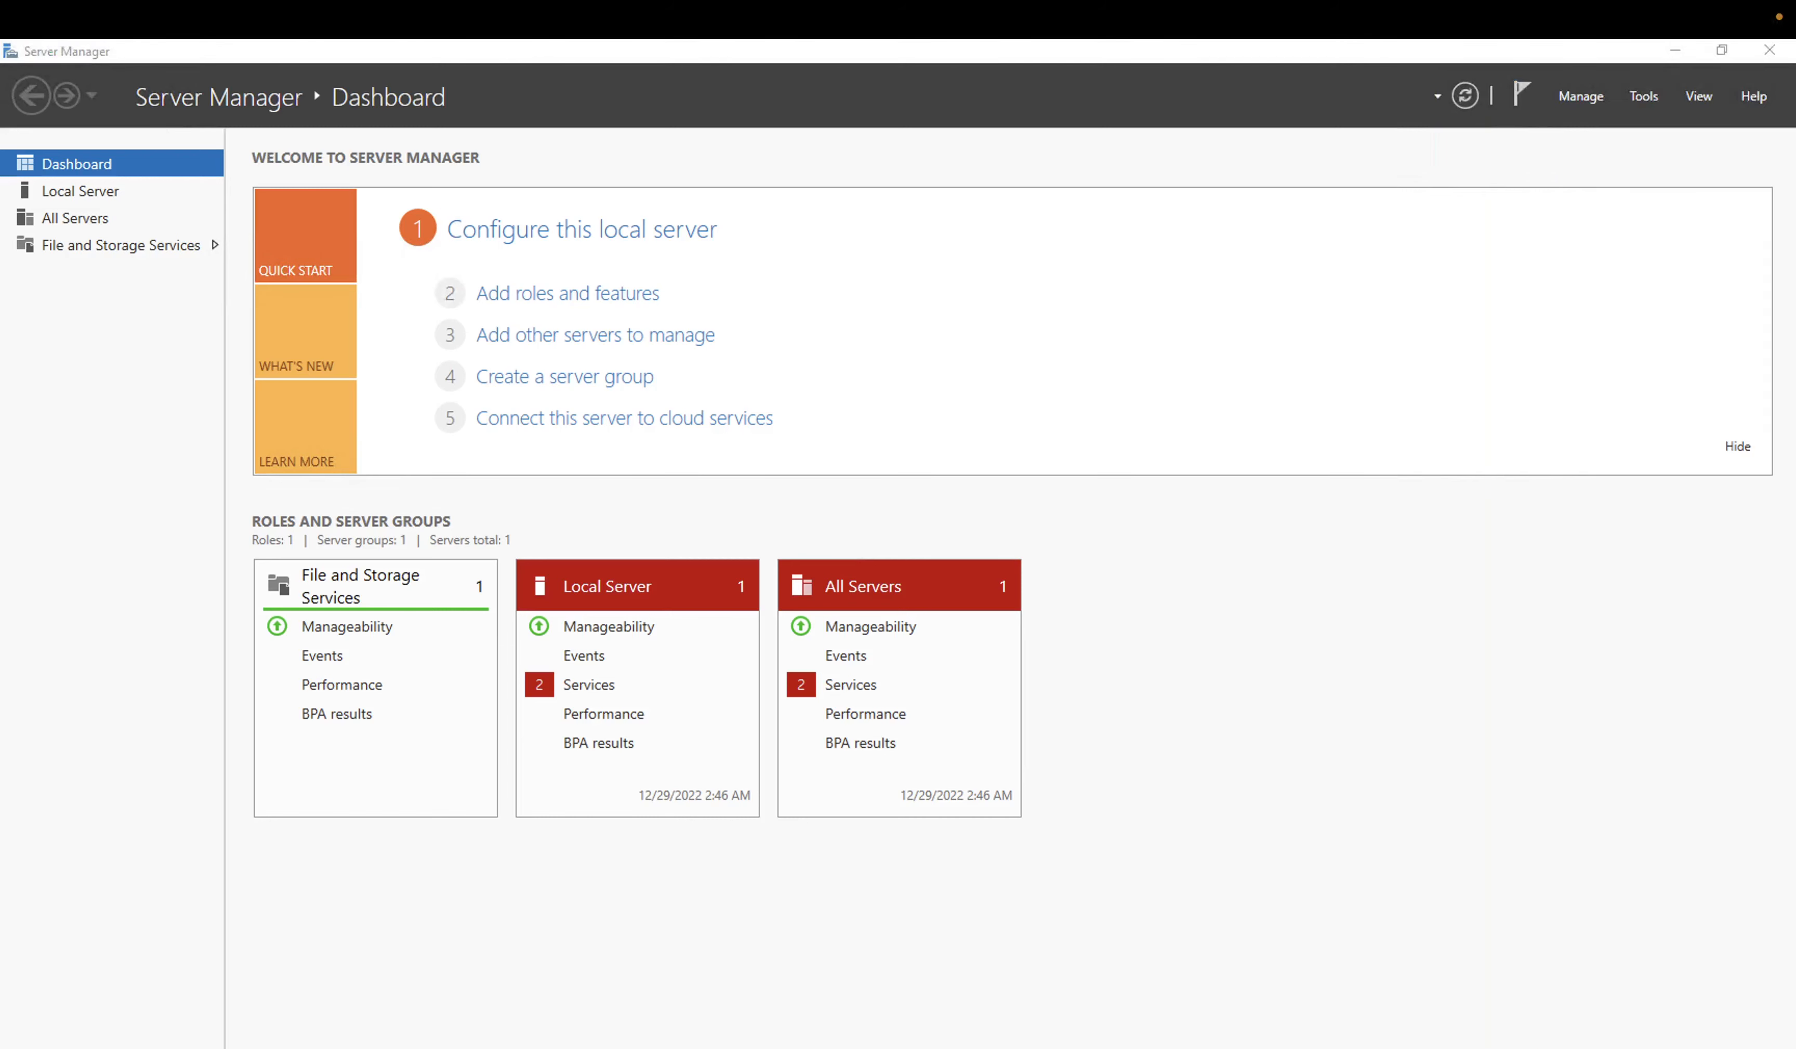
{"action": "key", "text": "super"}
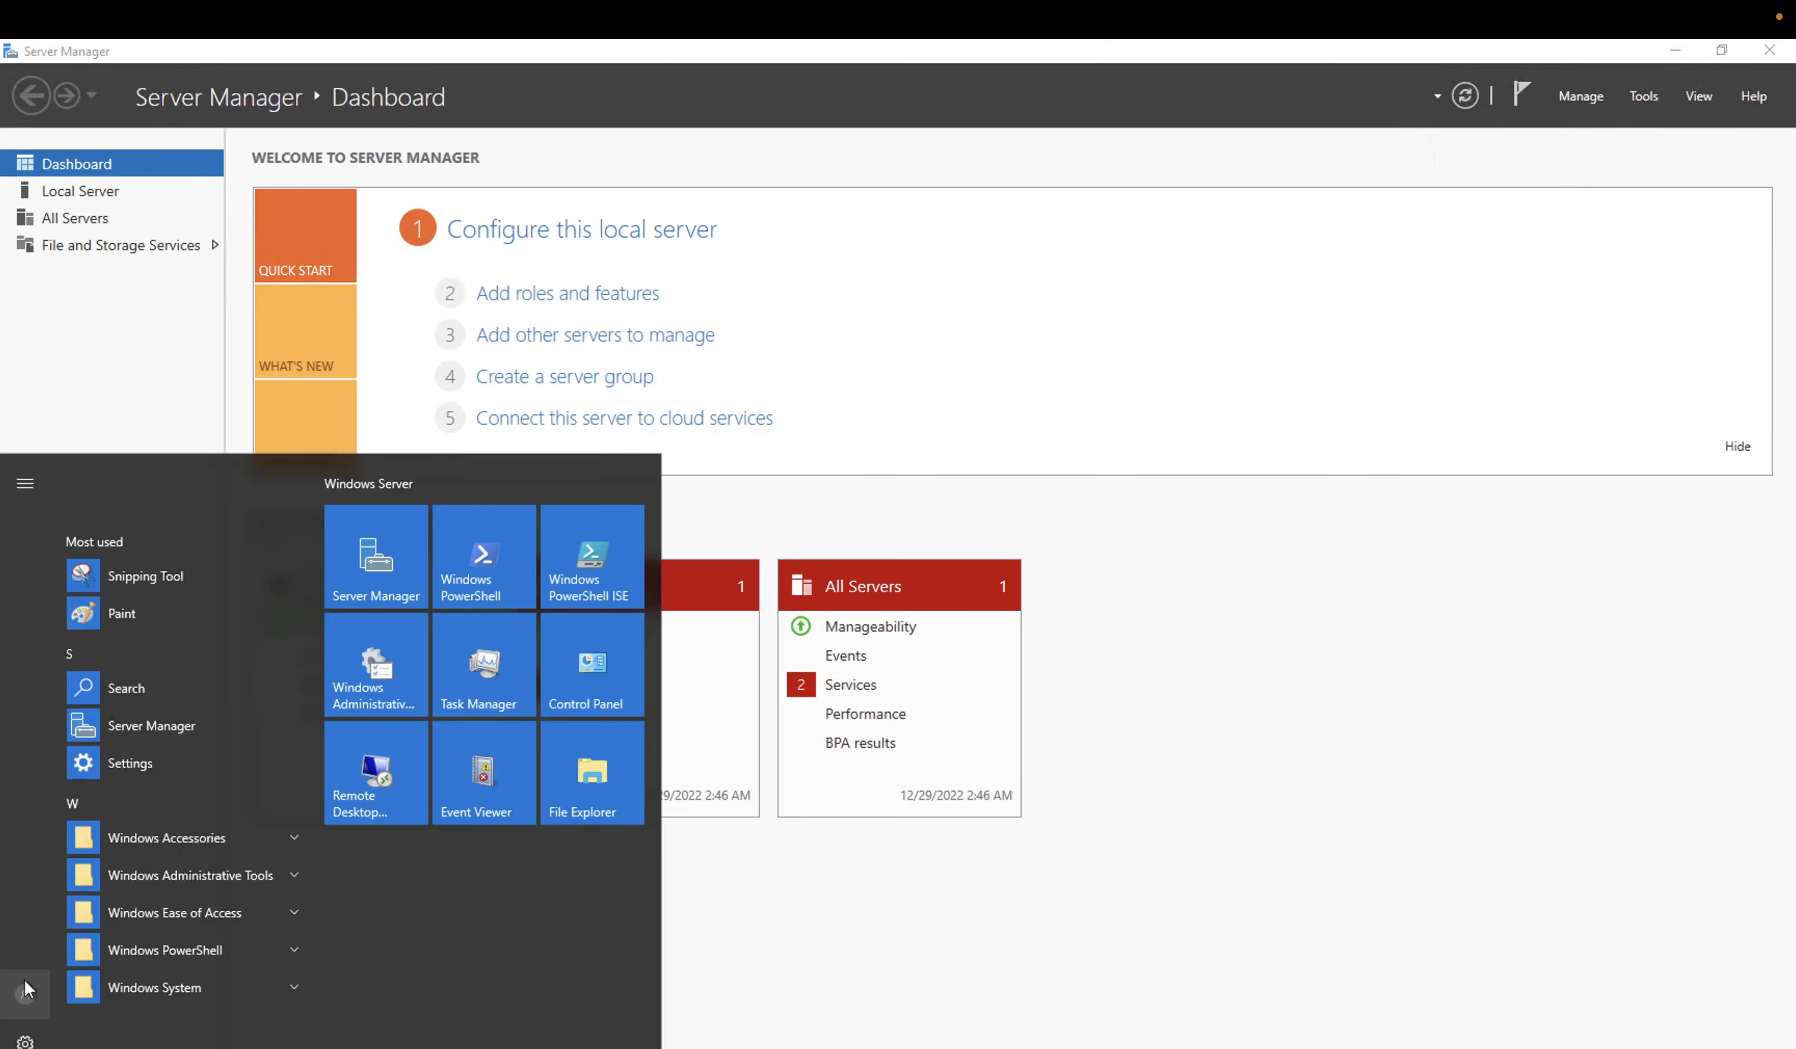
{"action": "left_click", "coordinate": [24, 992]}
{"action": "left_click", "coordinate": [30, 941]}
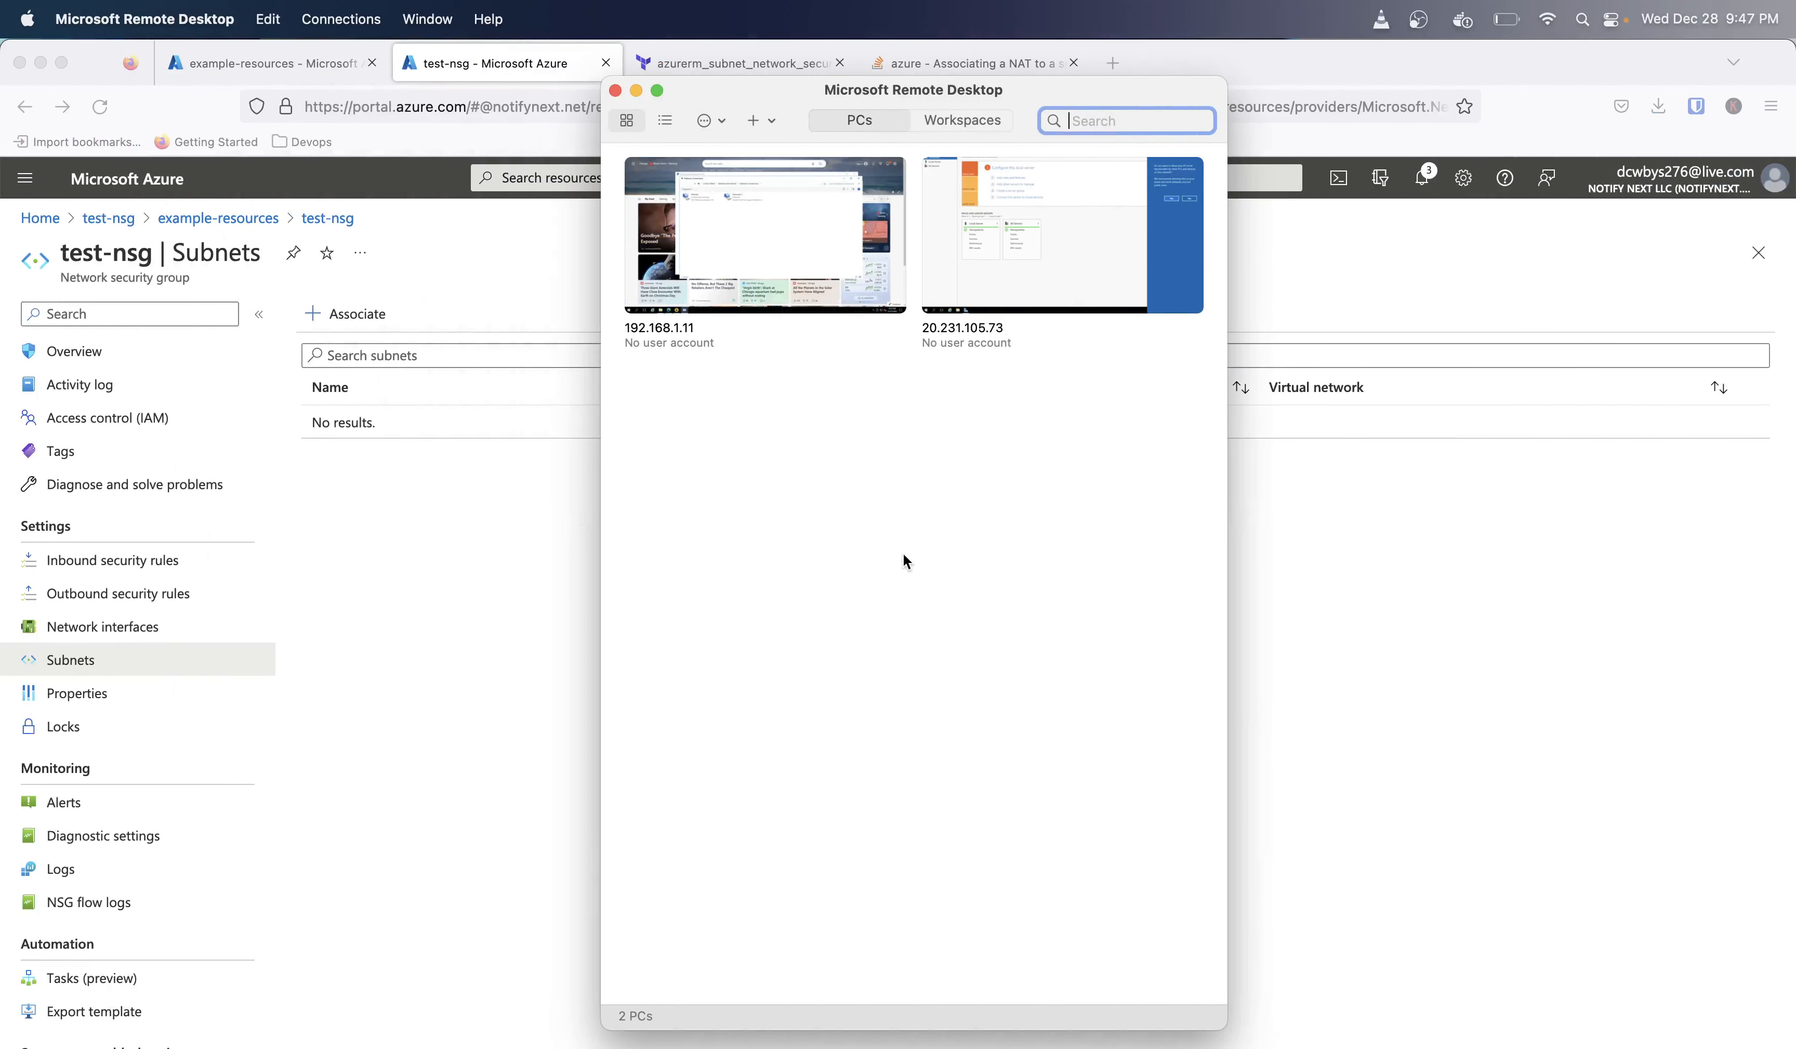
Step: Check once more that 20.231.105.73 can be reached over RDP, cancel the sign-in, and minimize the Remote Desktop window
{"action": "mouse_move", "coordinate": [1026, 231]}
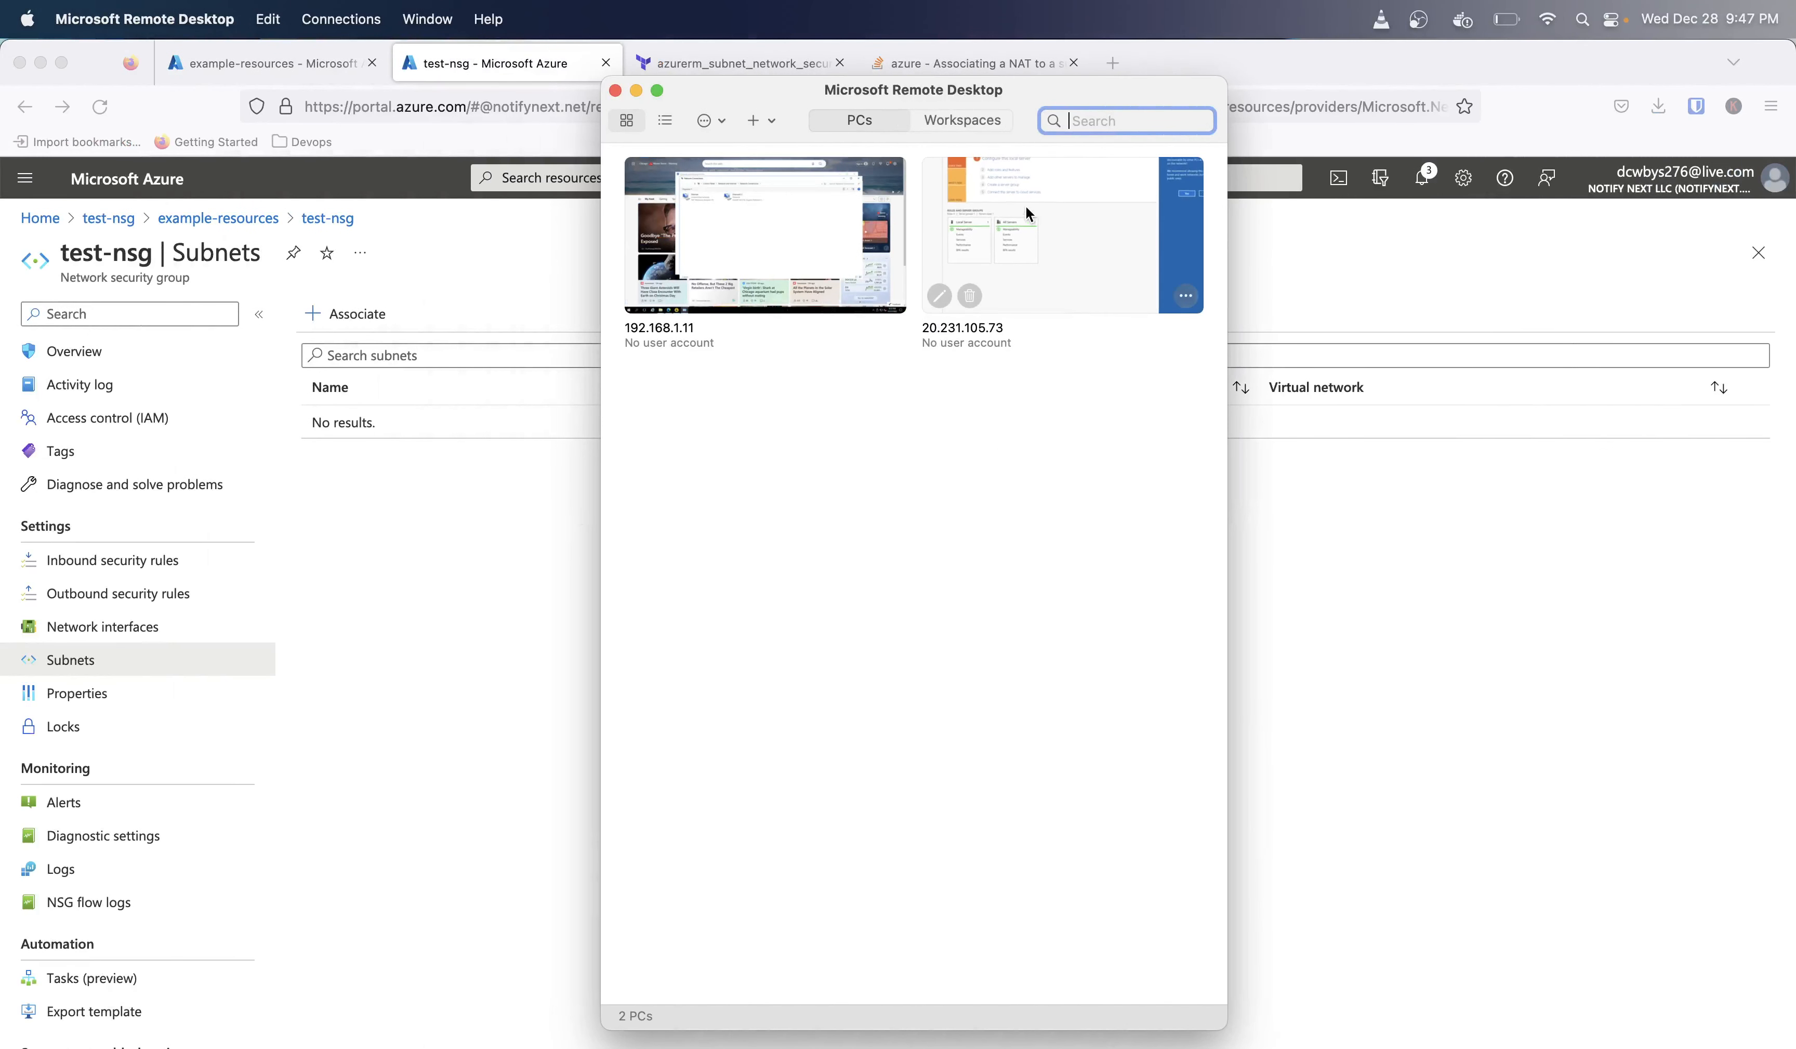
{"action": "double_click", "coordinate": [1027, 209]}
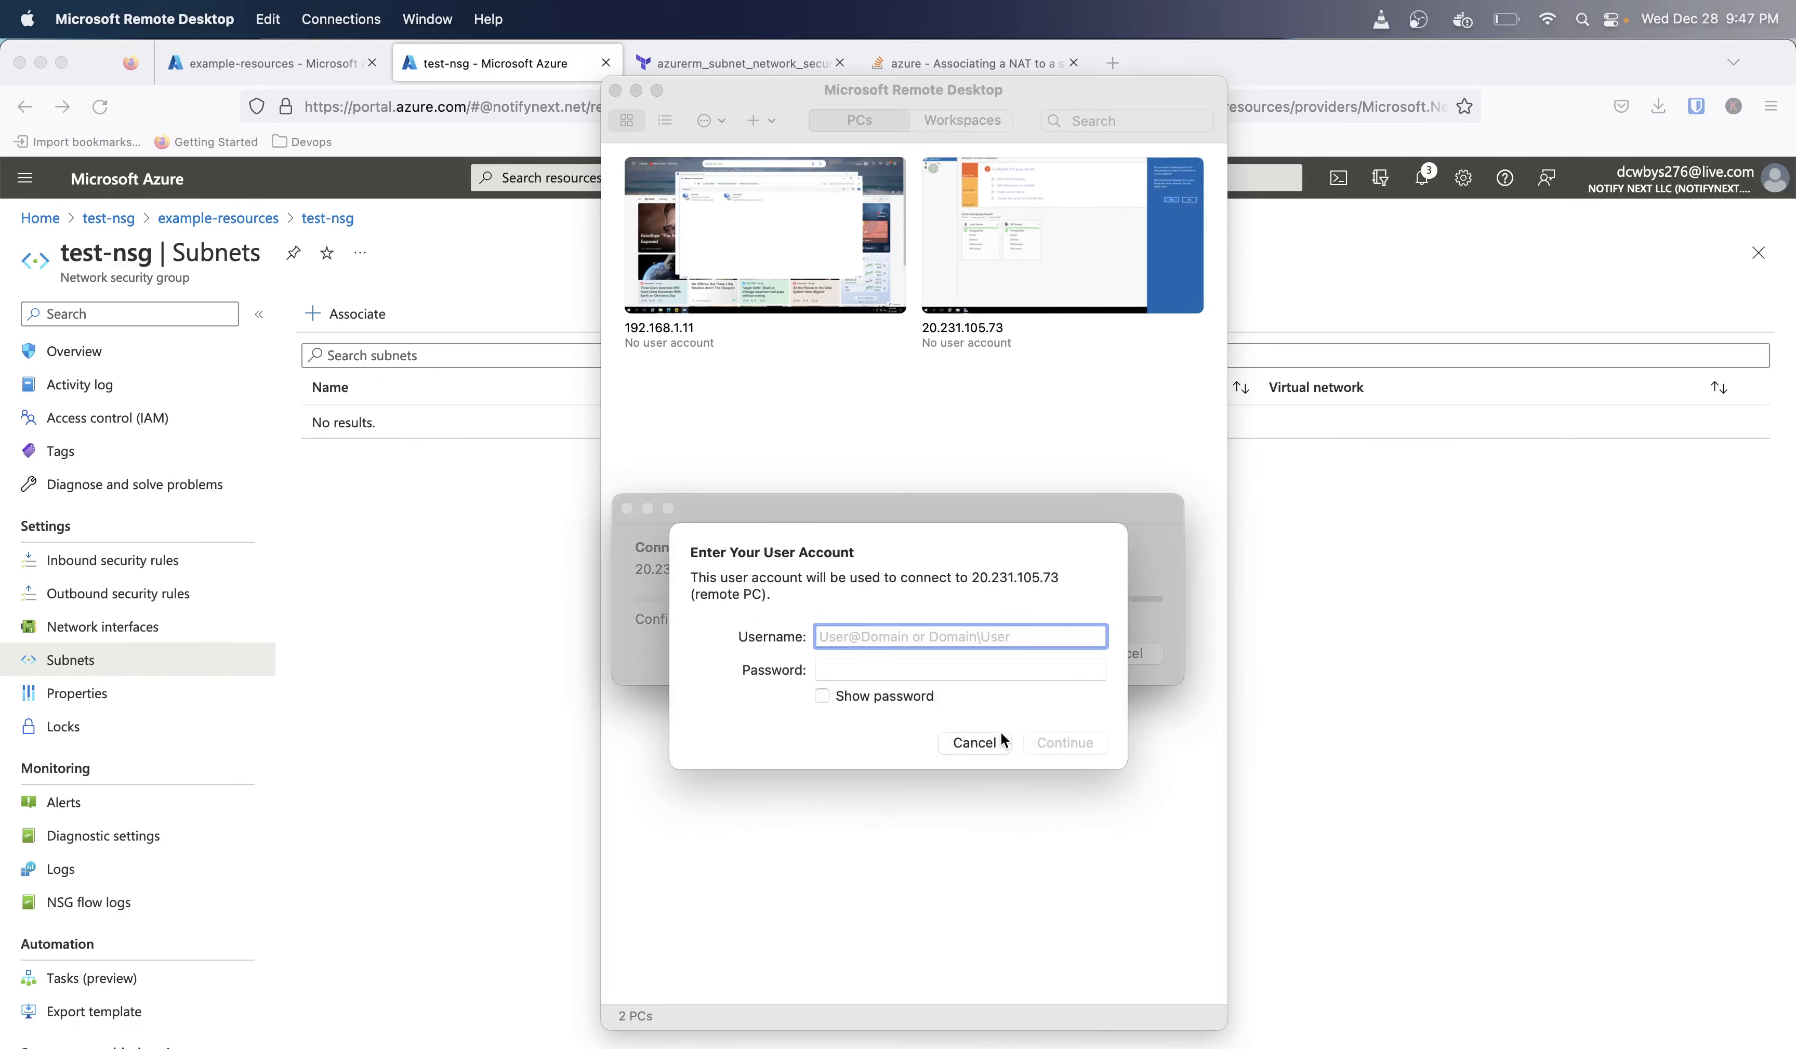
{"action": "left_click", "coordinate": [978, 741]}
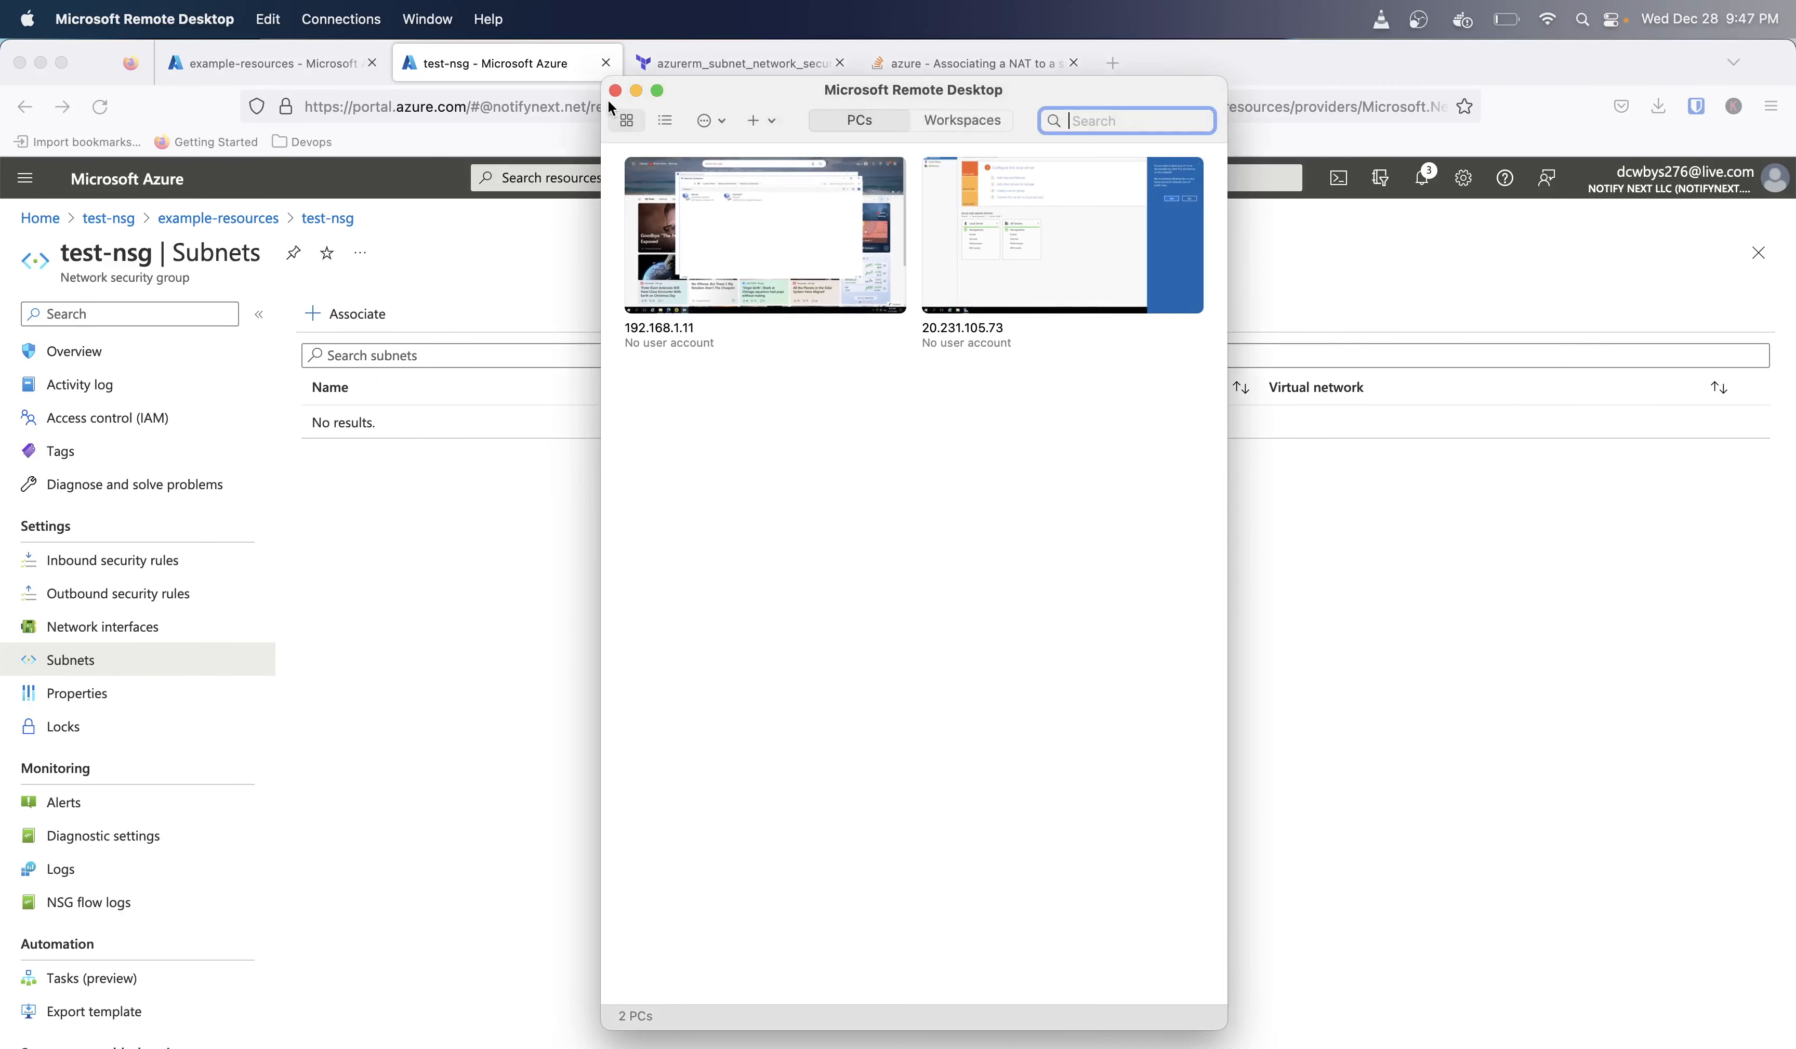
{"action": "left_click", "coordinate": [635, 89]}
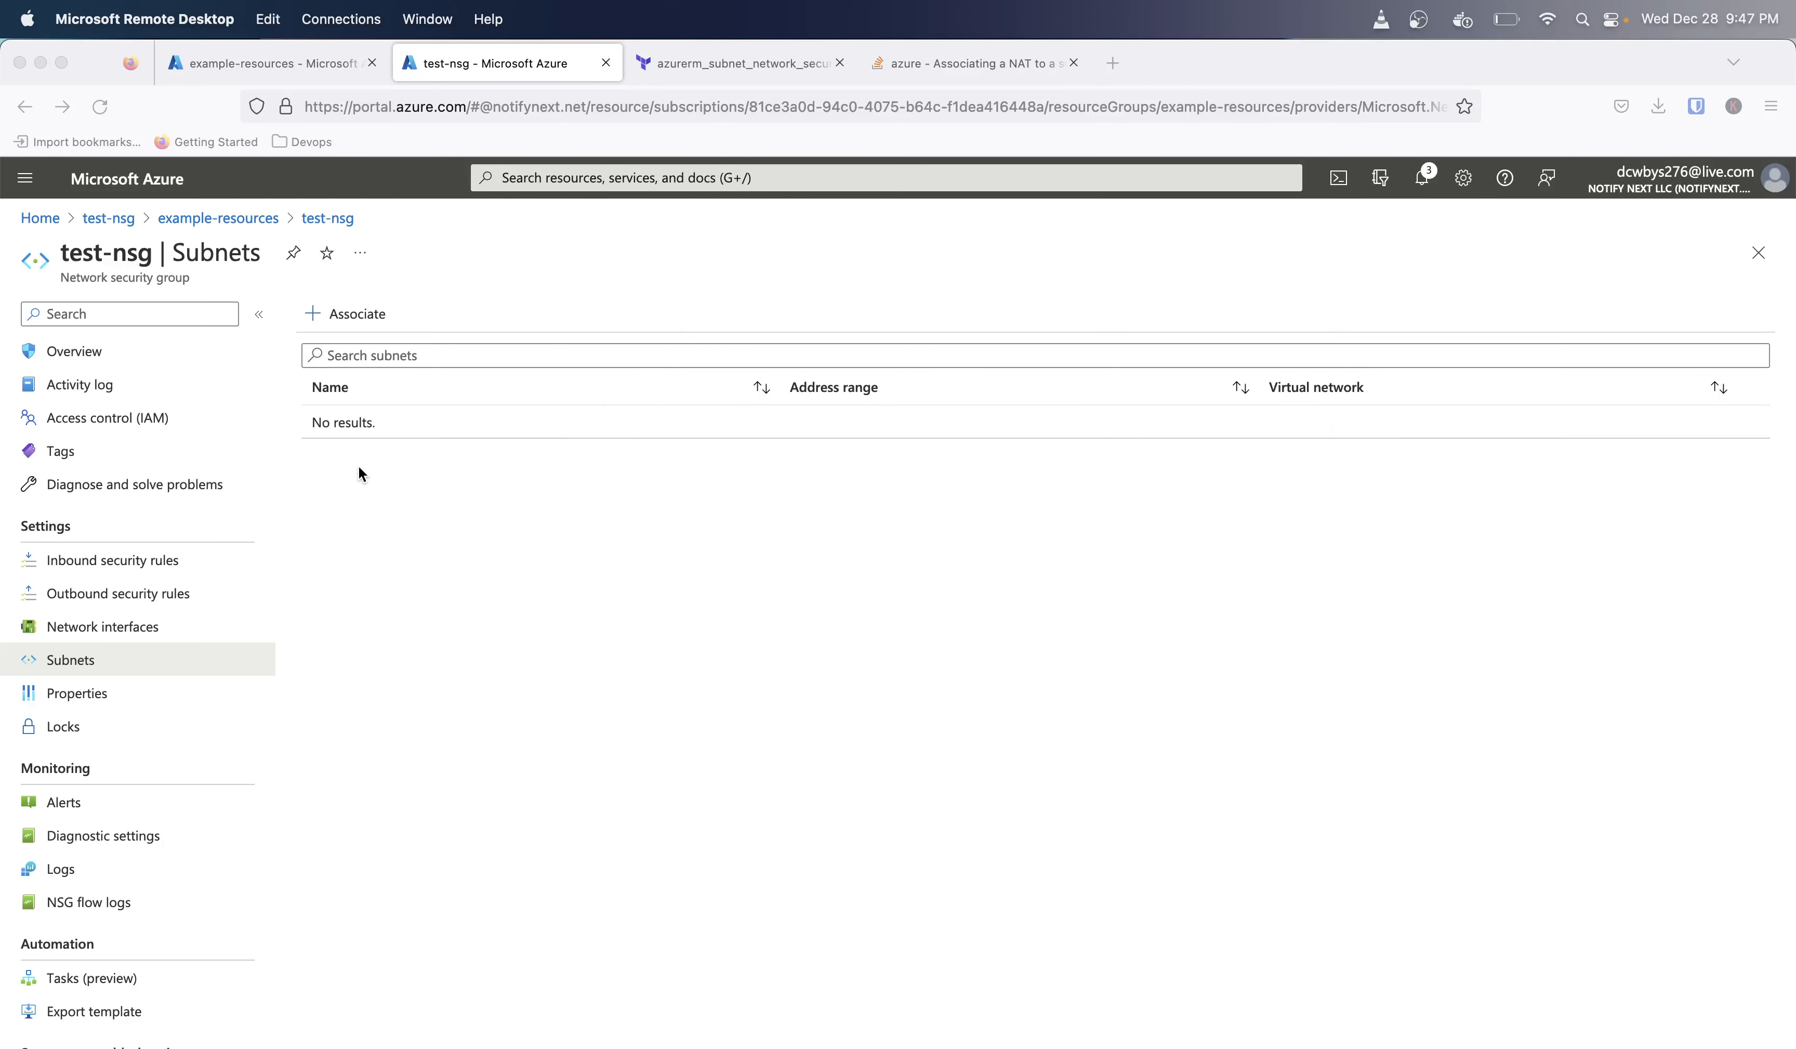
Step: Delete the AllowAnyRDPInbound rule from test-nsg's inbound security rules in the Azure portal
{"action": "left_click", "coordinate": [167, 569]}
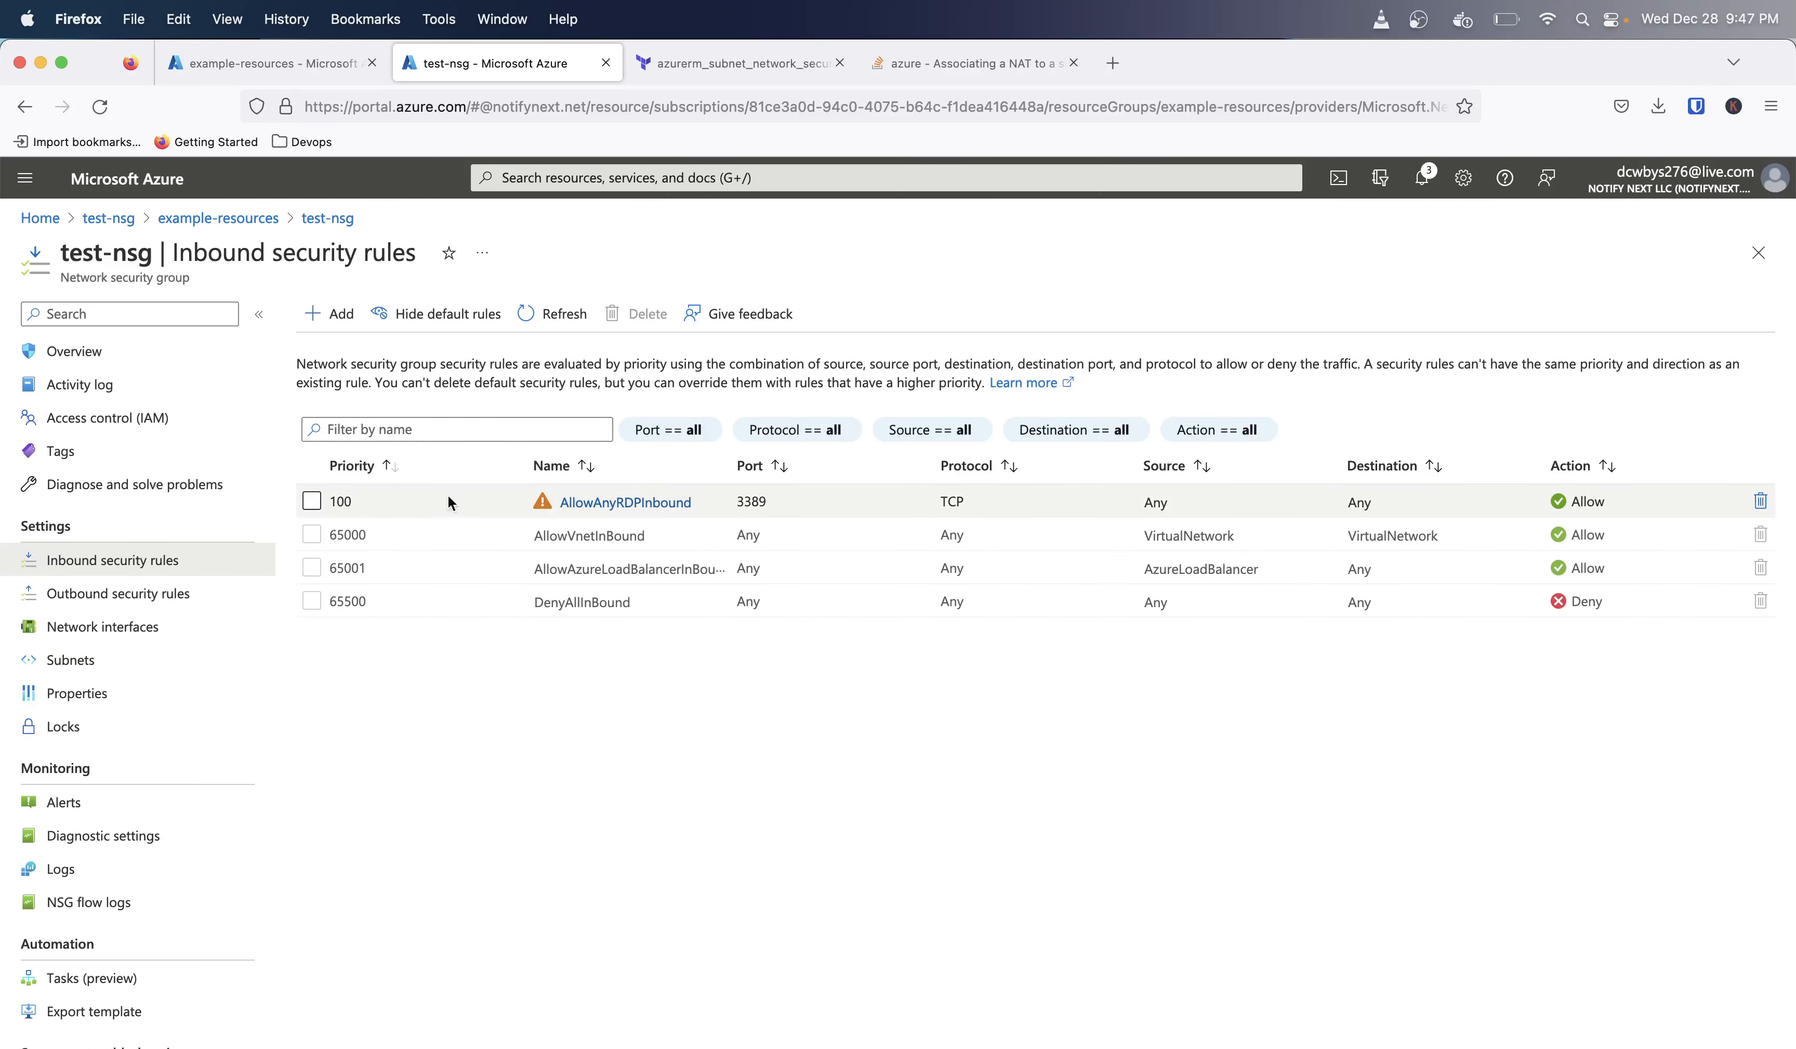
{"action": "left_click", "coordinate": [311, 501]}
{"action": "left_click", "coordinate": [648, 314]}
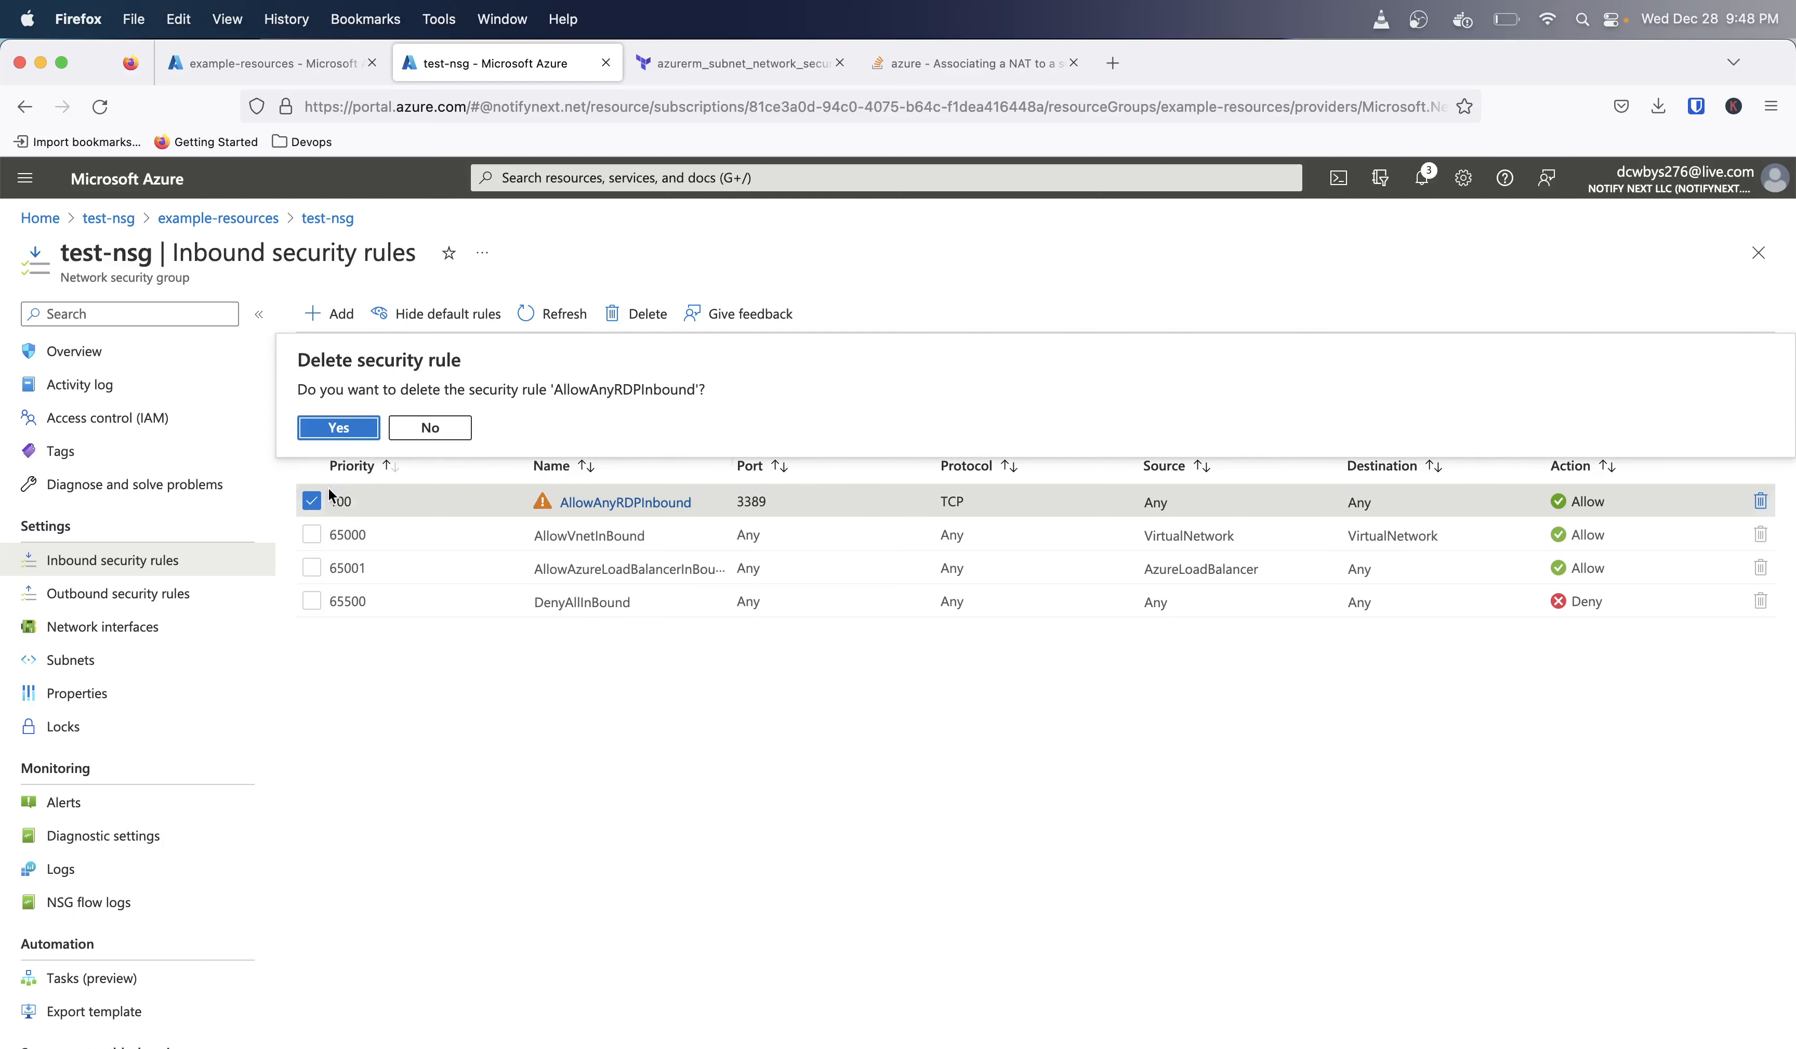
{"action": "left_click", "coordinate": [338, 428]}
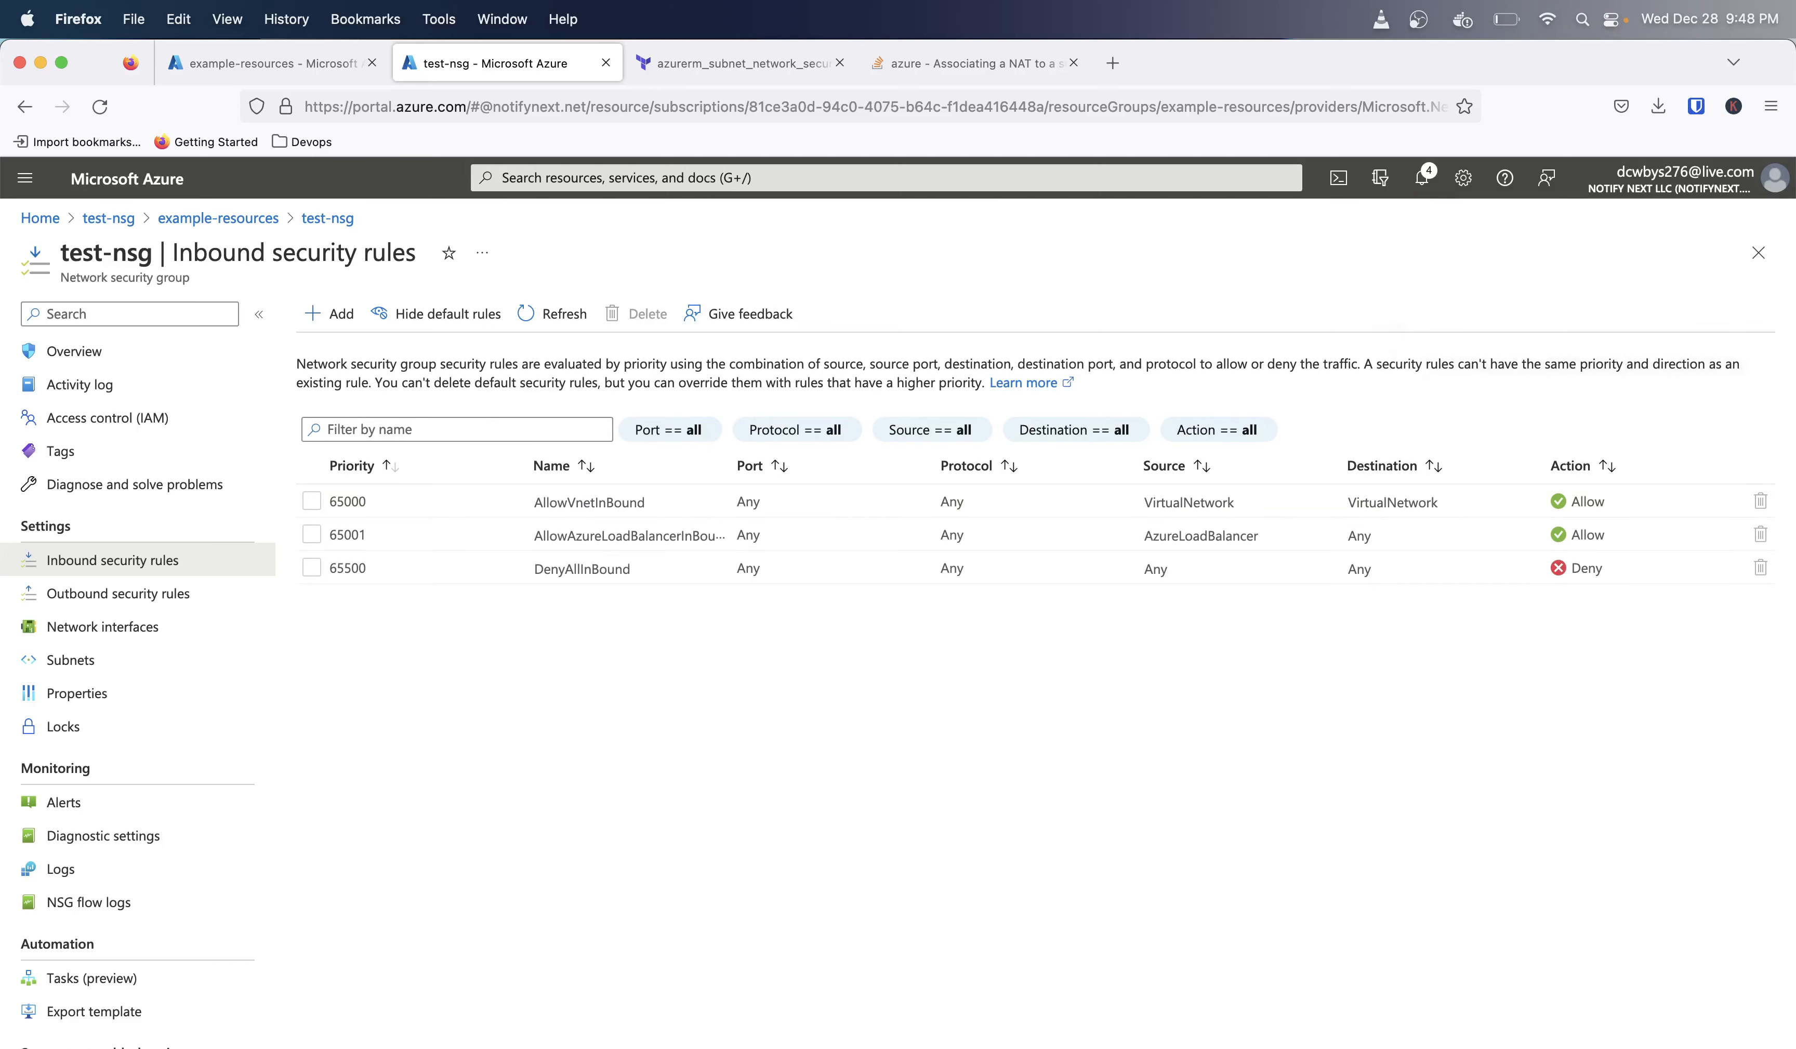
Step: Retest the remote desktop connection to 20.231.105.73 with the RDP rule deleted, and cancel the sign-in prompt
{"action": "key", "text": "super+Tab"}
{"action": "double_click", "coordinate": [1043, 275]}
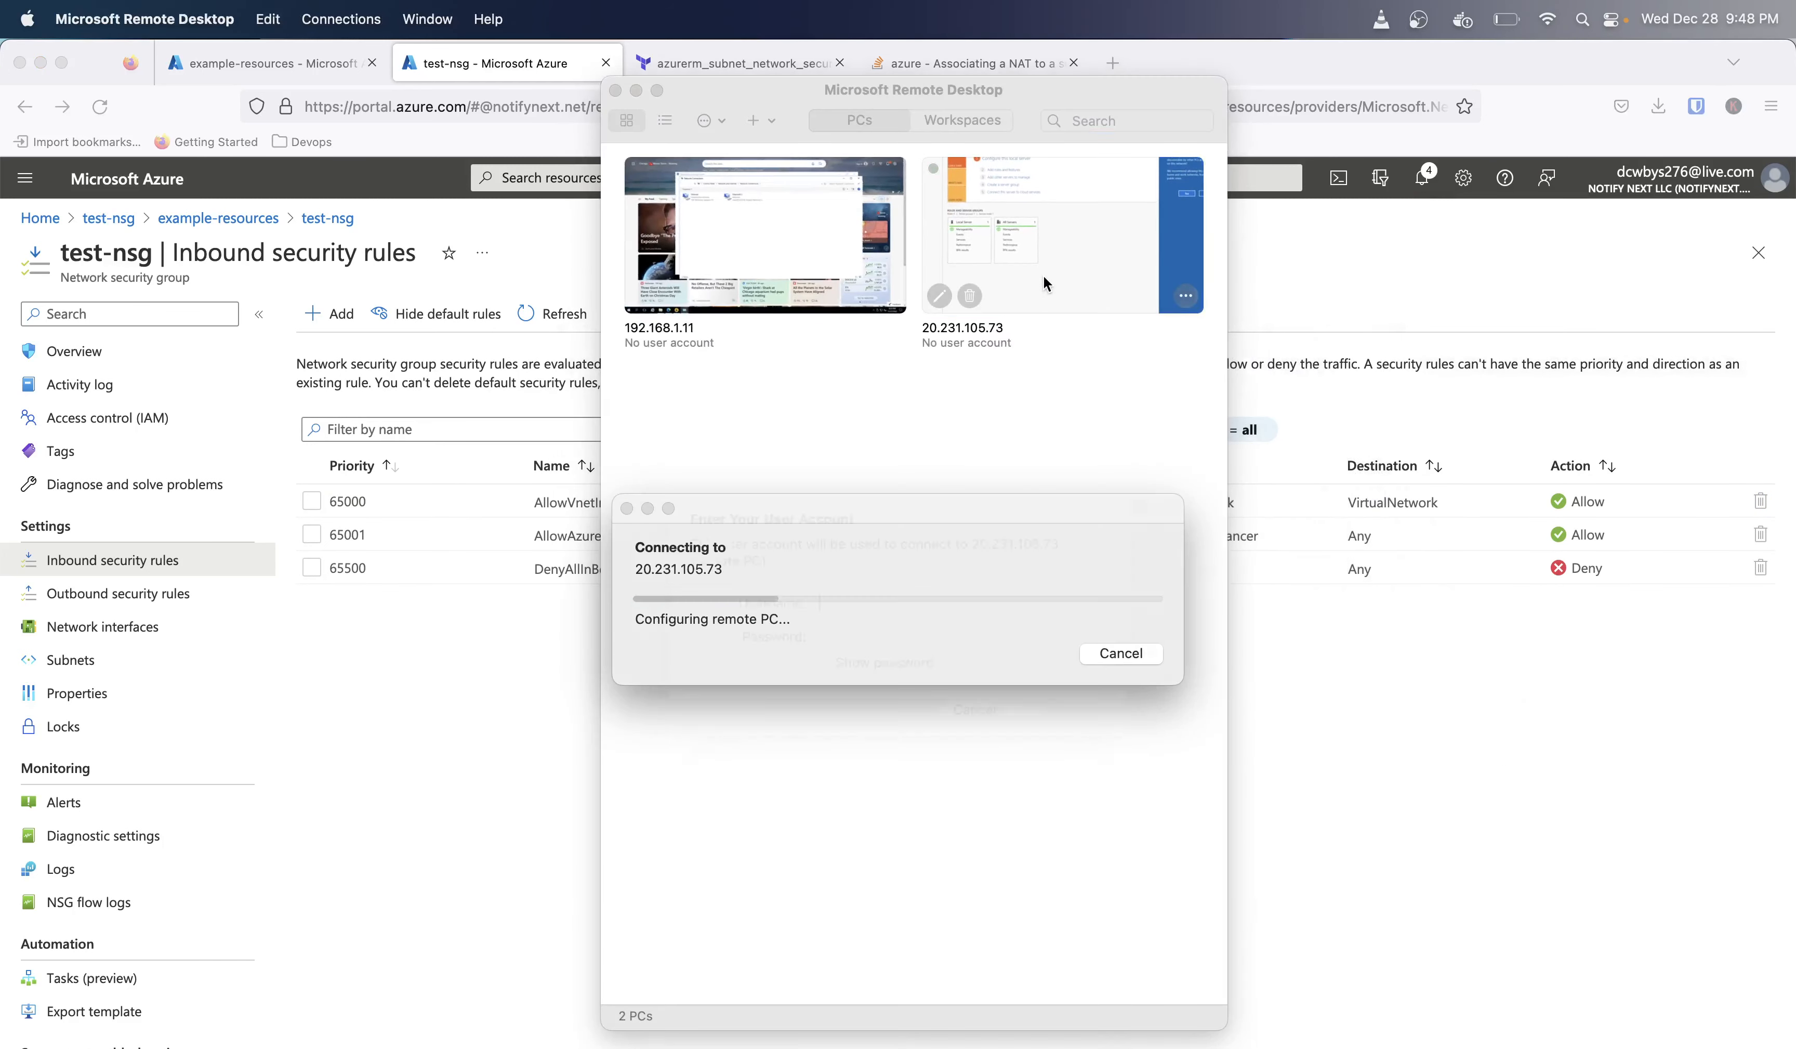
{"action": "left_click", "coordinate": [972, 743]}
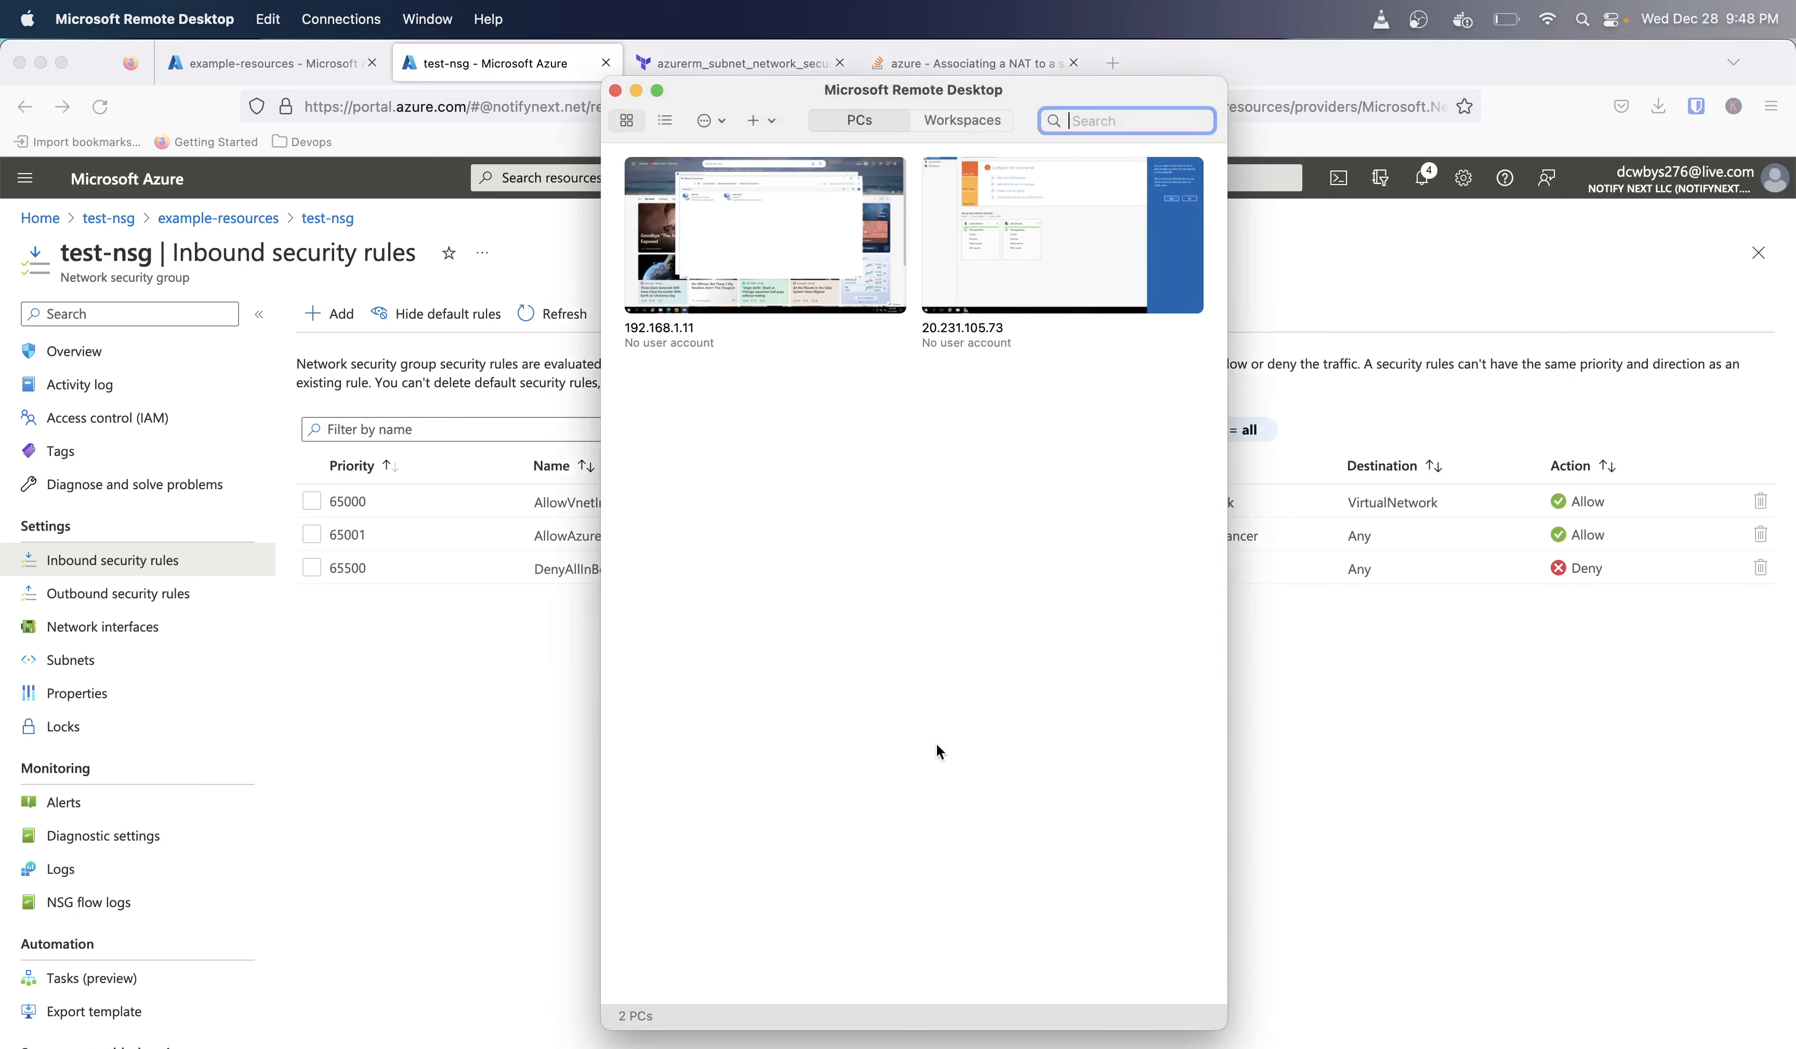
{"action": "left_click", "coordinate": [636, 90]}
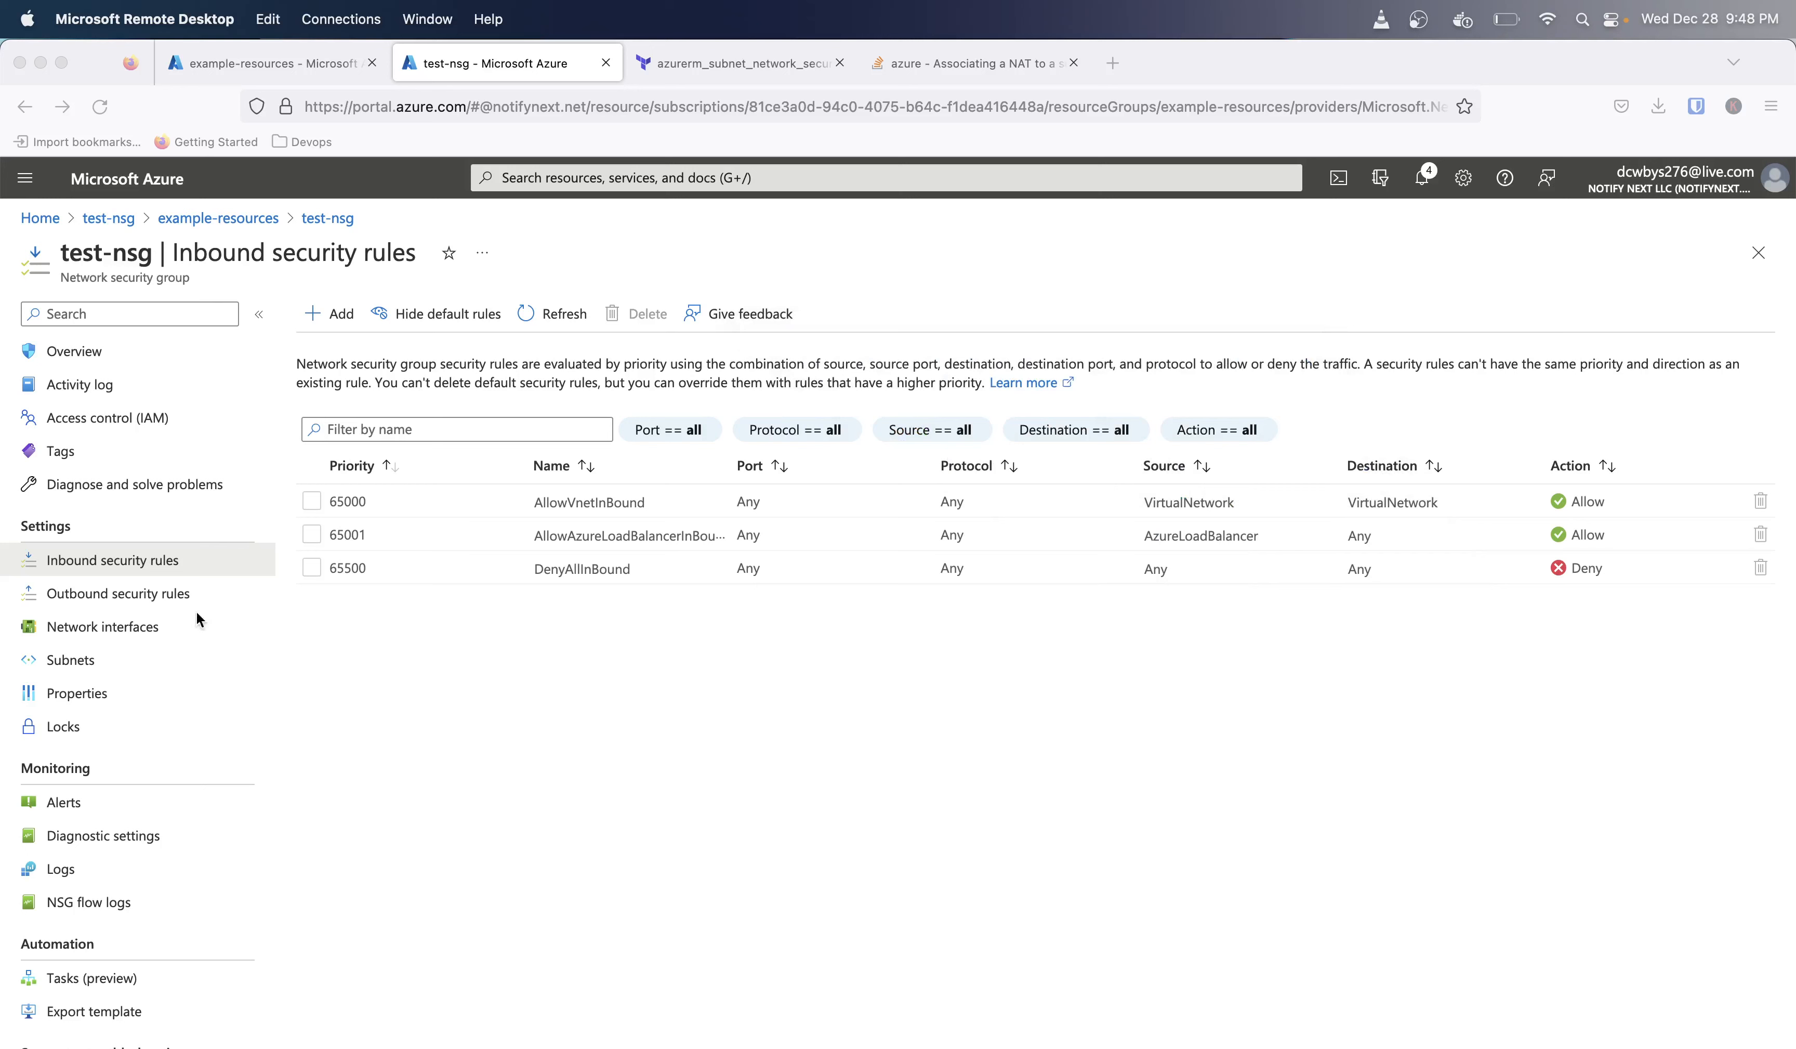
Step: Review test-nsg's associated network interfaces and its effective security rules in the Azure portal
{"action": "left_click", "coordinate": [124, 628]}
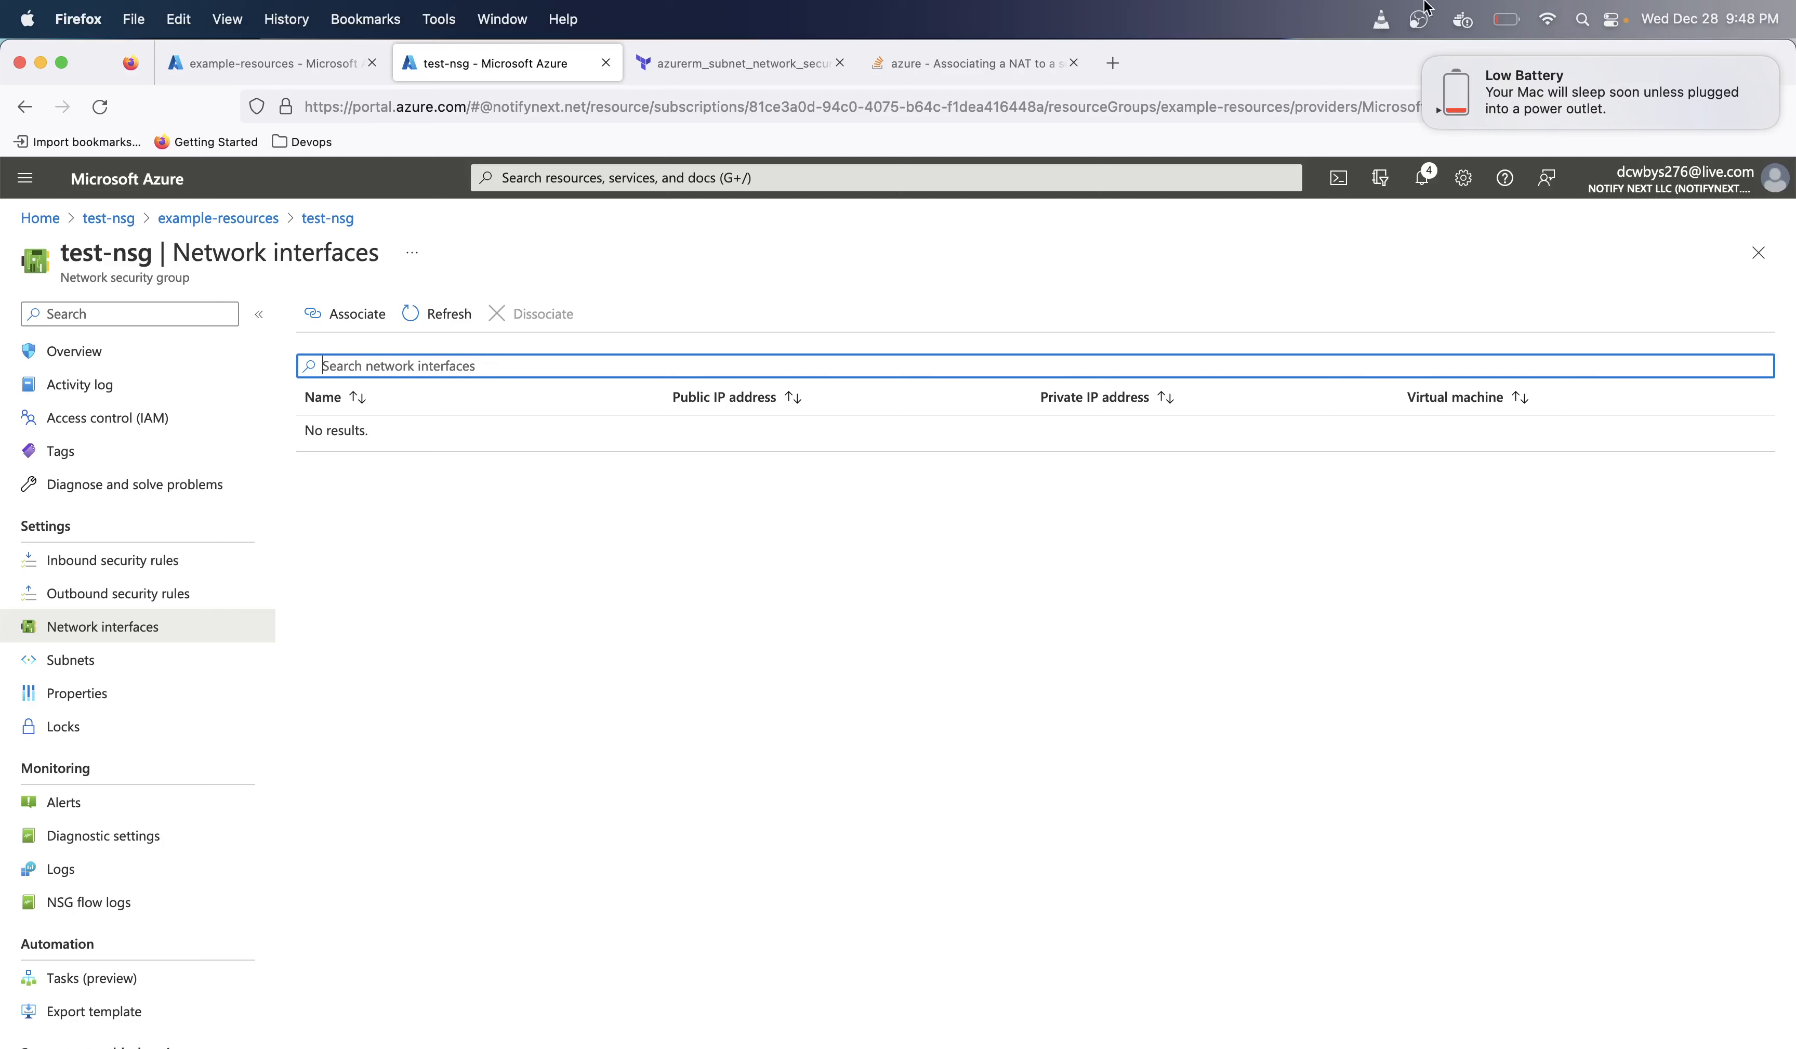
{"action": "left_click", "coordinate": [1427, 60]}
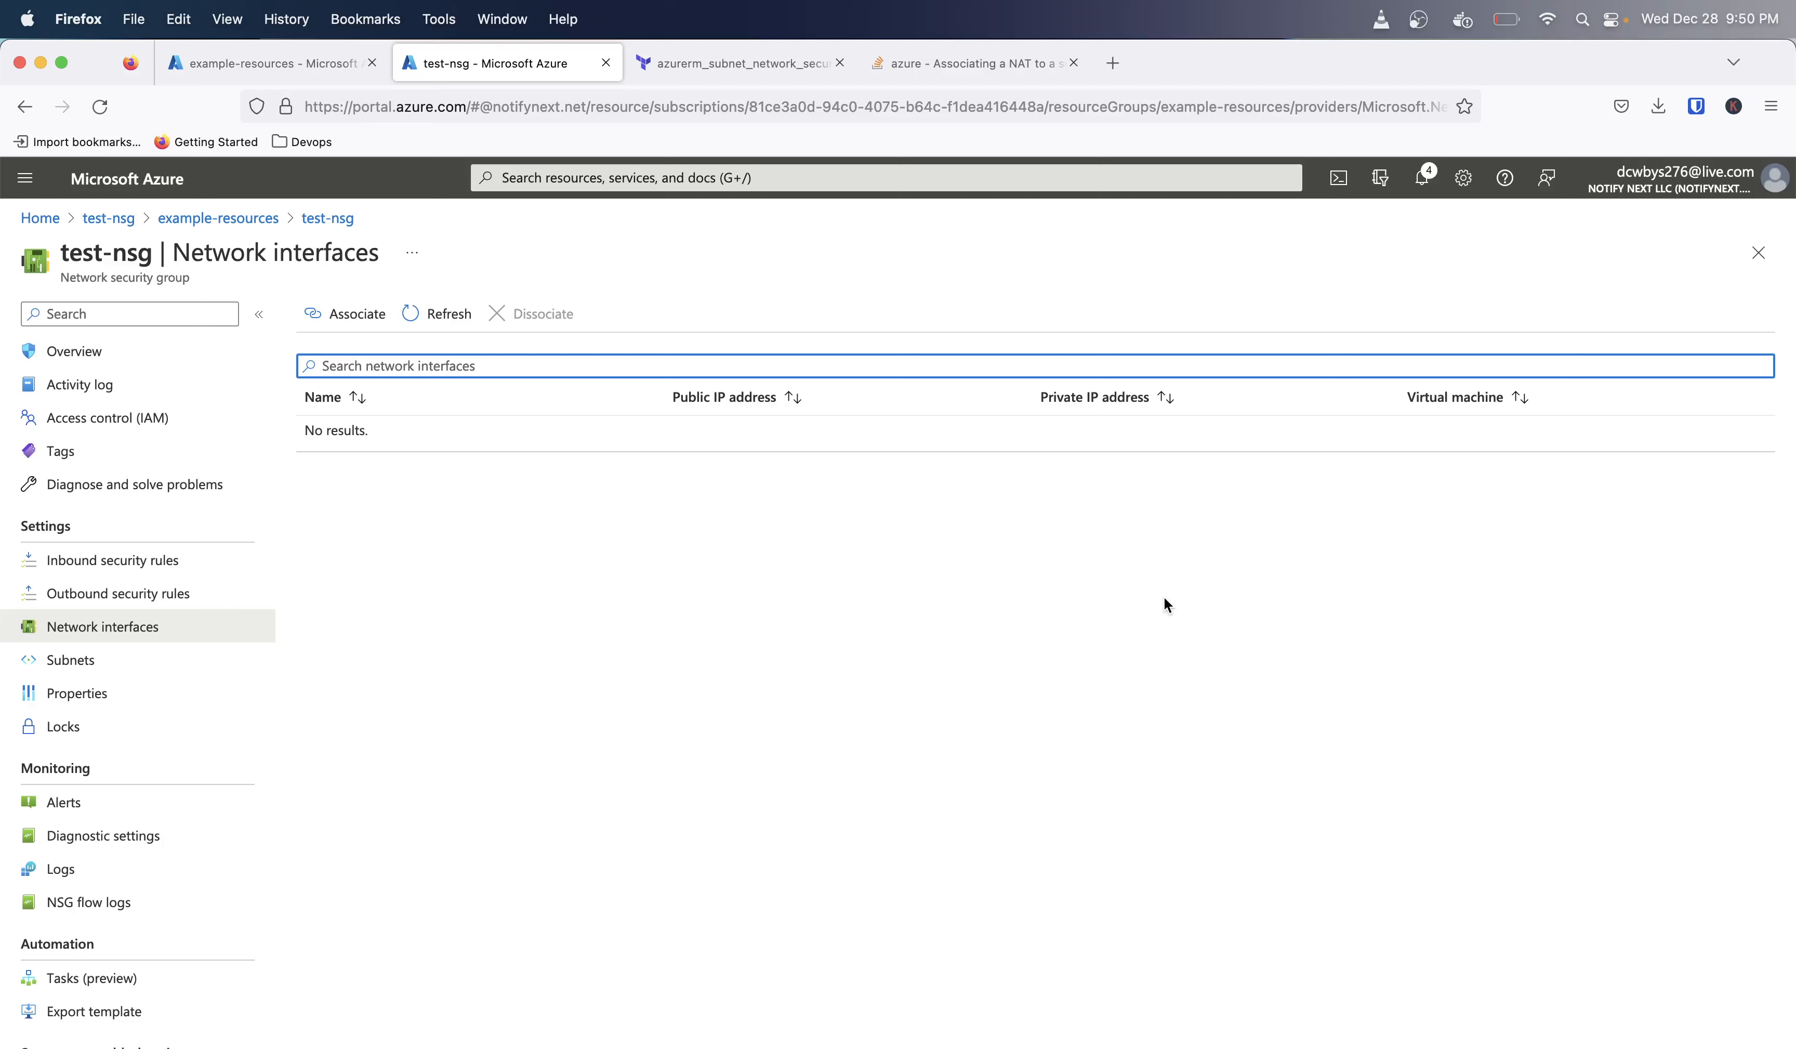
{"action": "scroll", "coordinate": [167, 864], "scroll_direction": "down", "scroll_amount": 2}
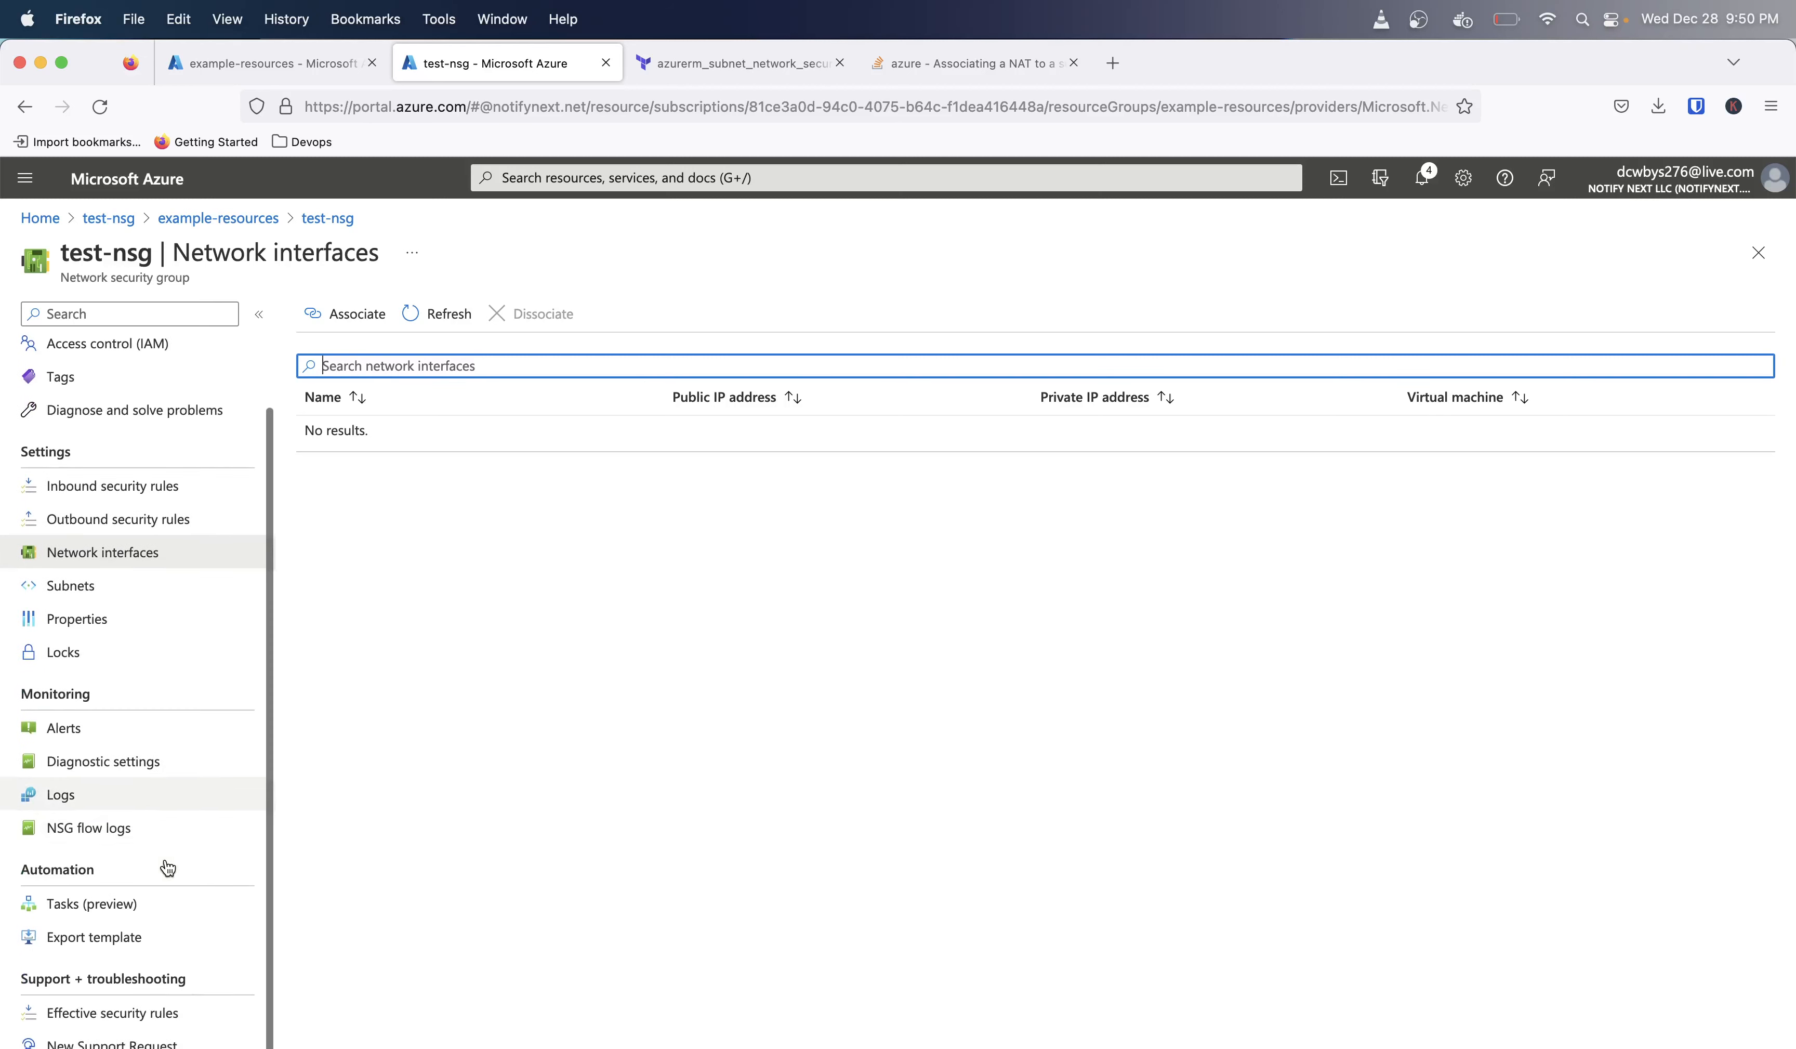
{"action": "scroll", "coordinate": [165, 864], "scroll_direction": "up", "scroll_amount": 1}
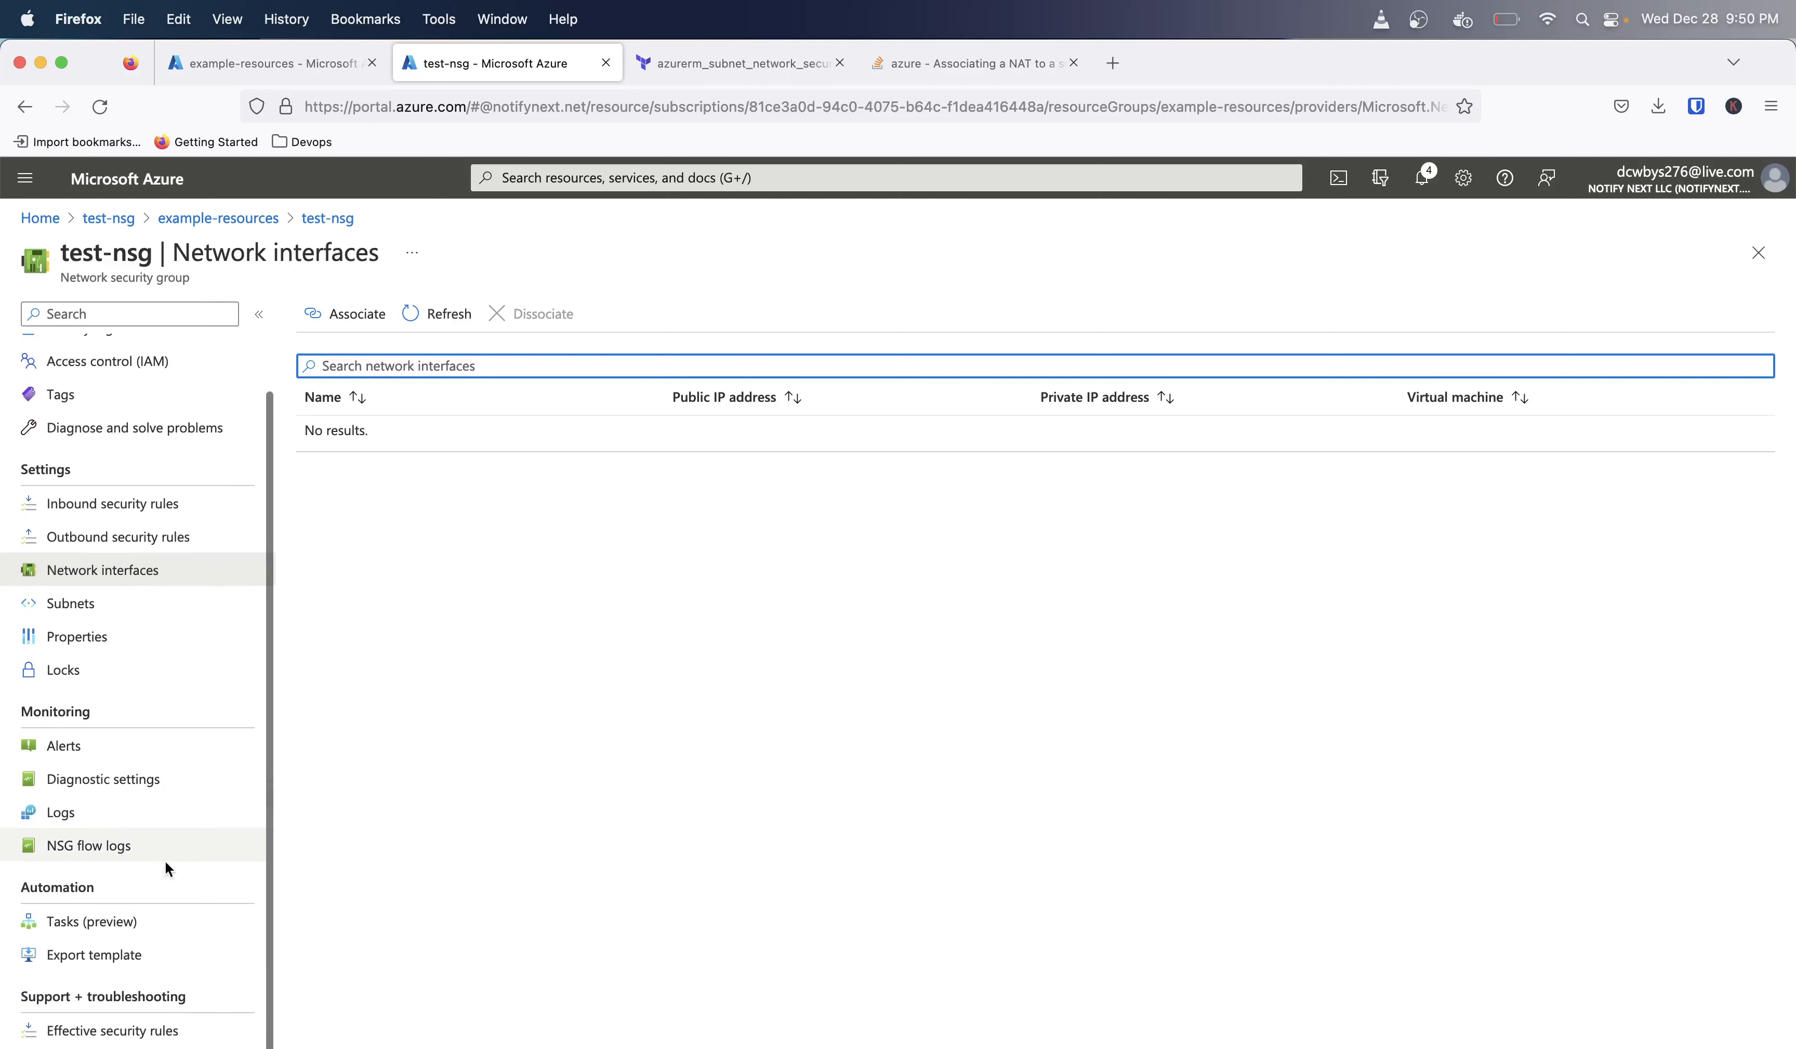
{"action": "left_click", "coordinate": [133, 1037]}
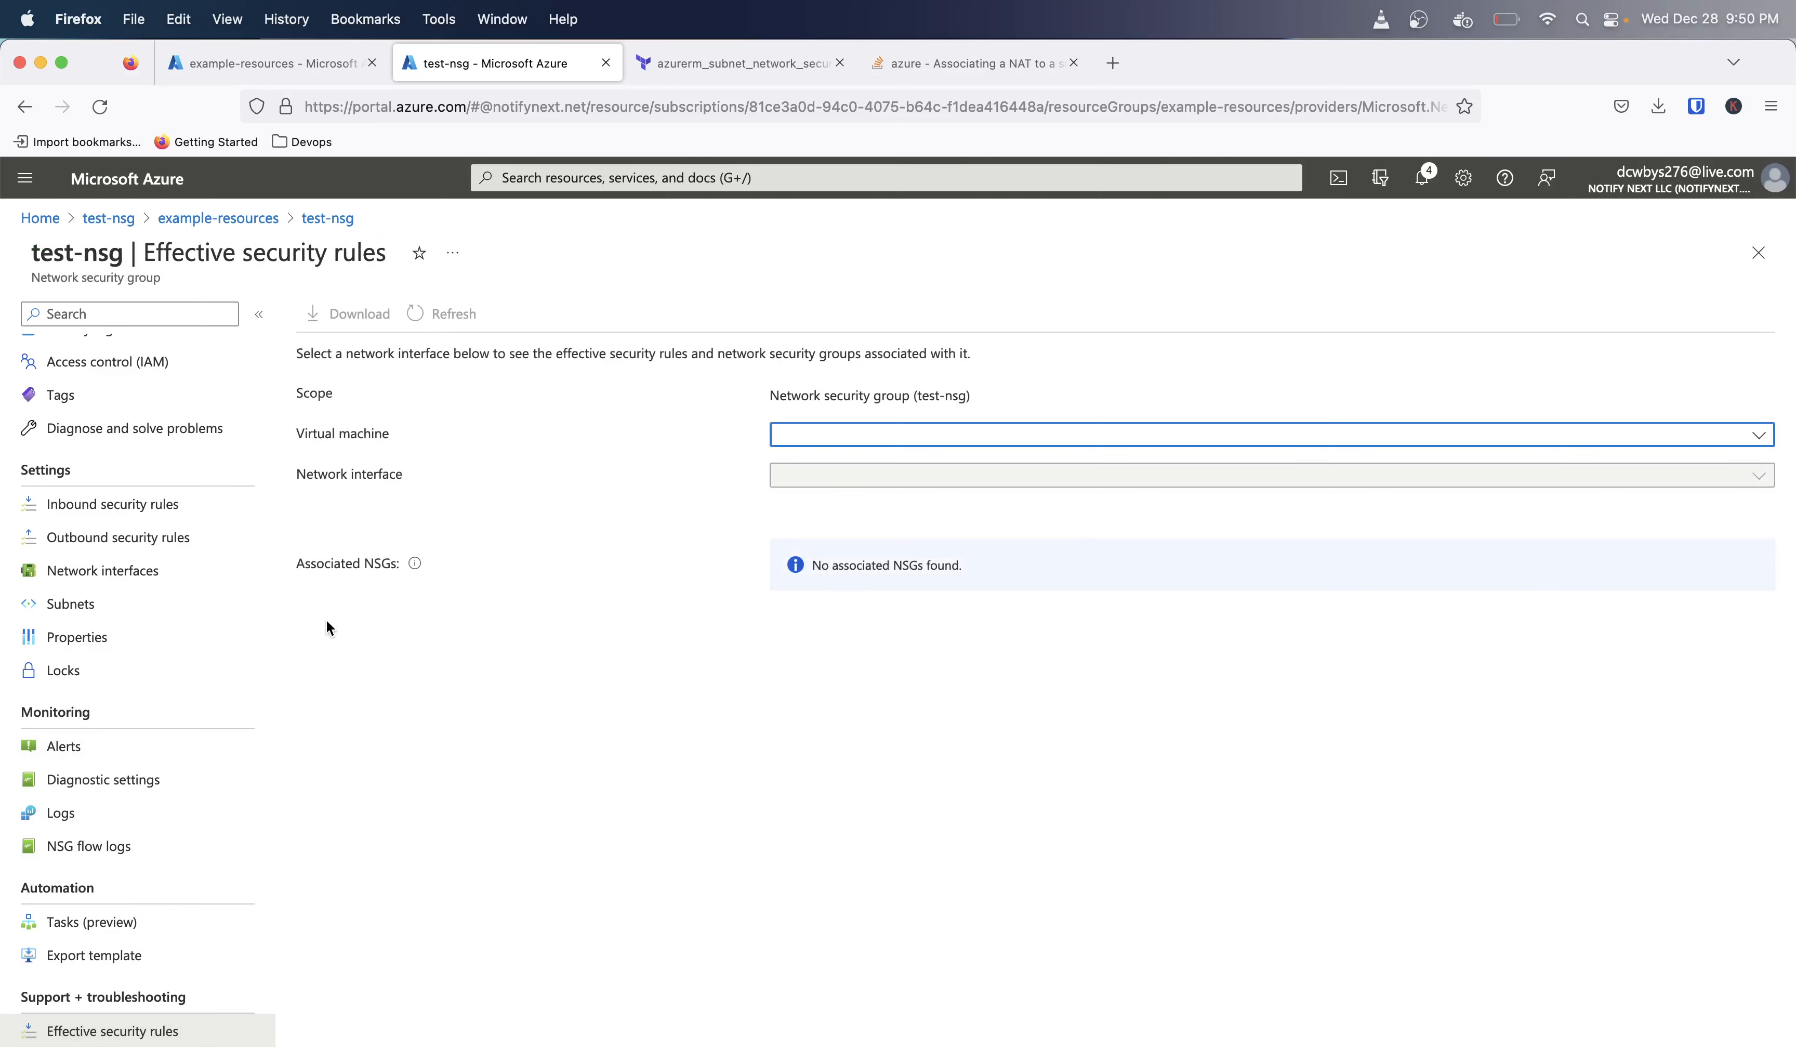